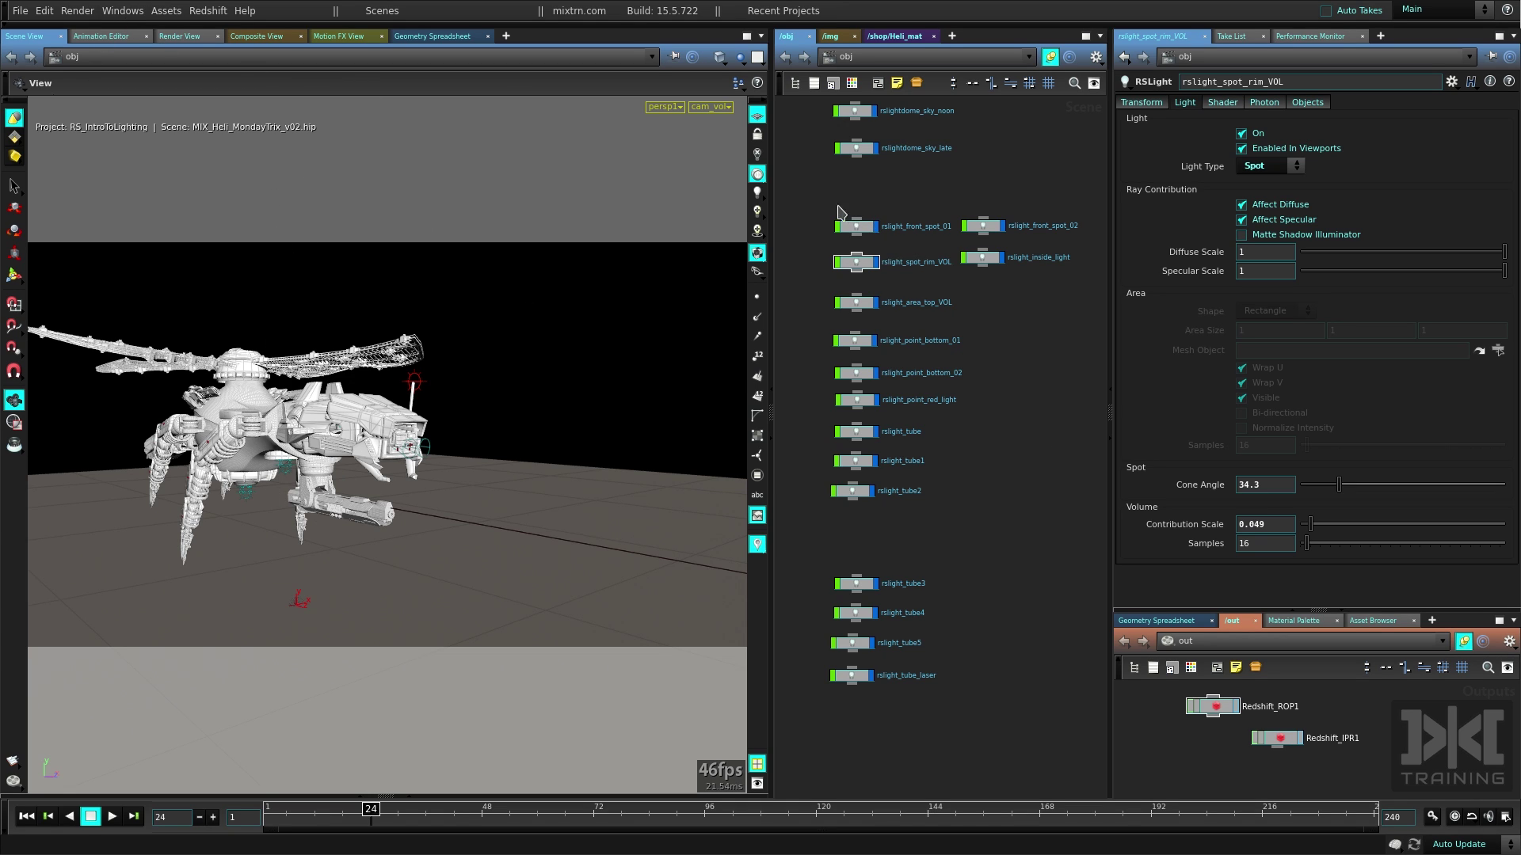
Restart the IPR render with the spot, area, point and tube lights off, leaving only rslight_spot_rim_VOL turned on
drag(840, 209, 1037, 736)
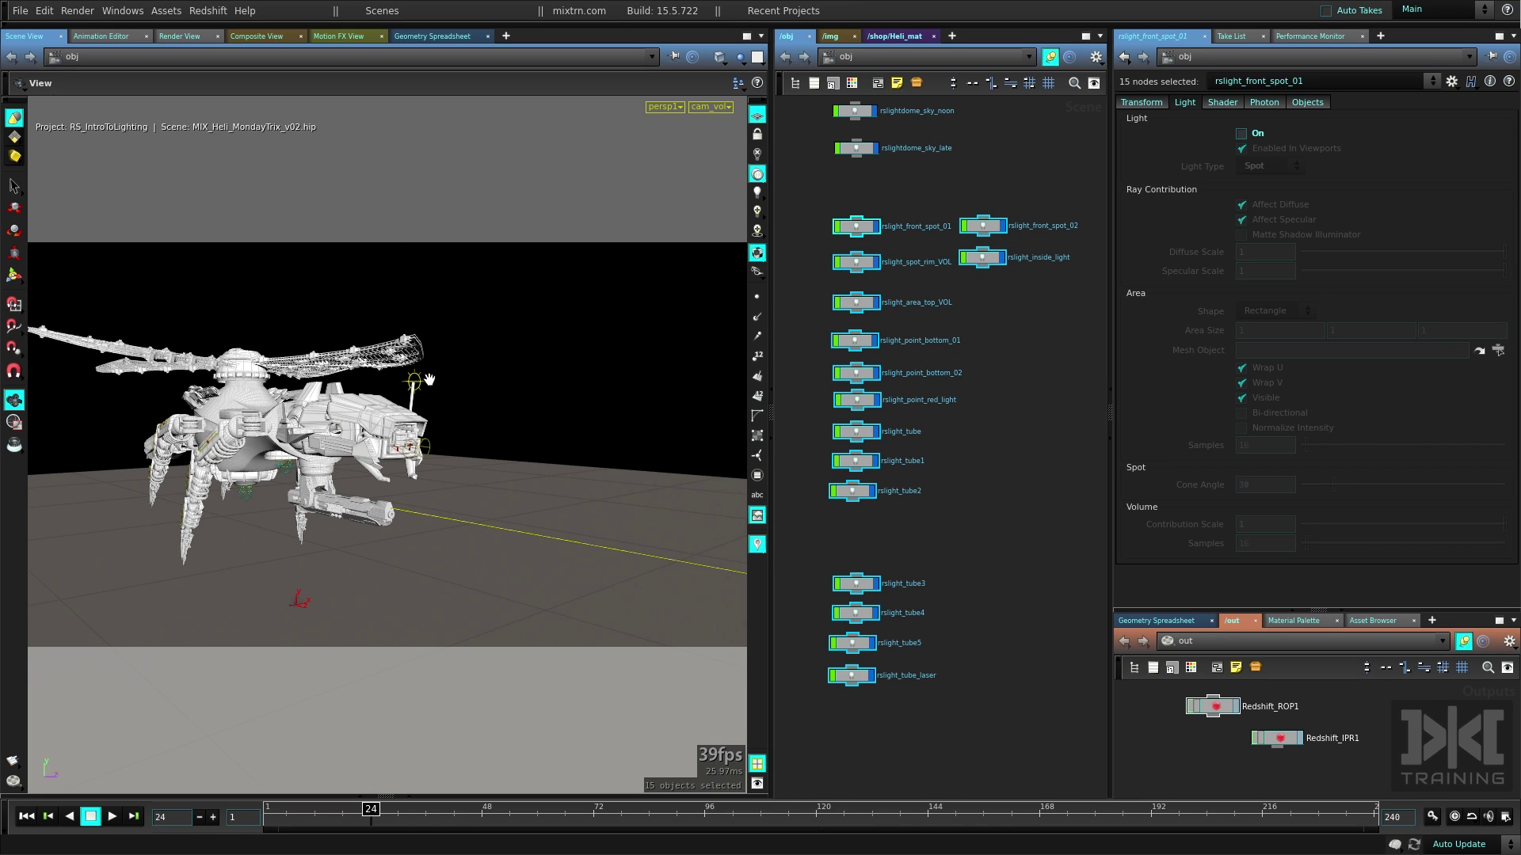
click(179, 36)
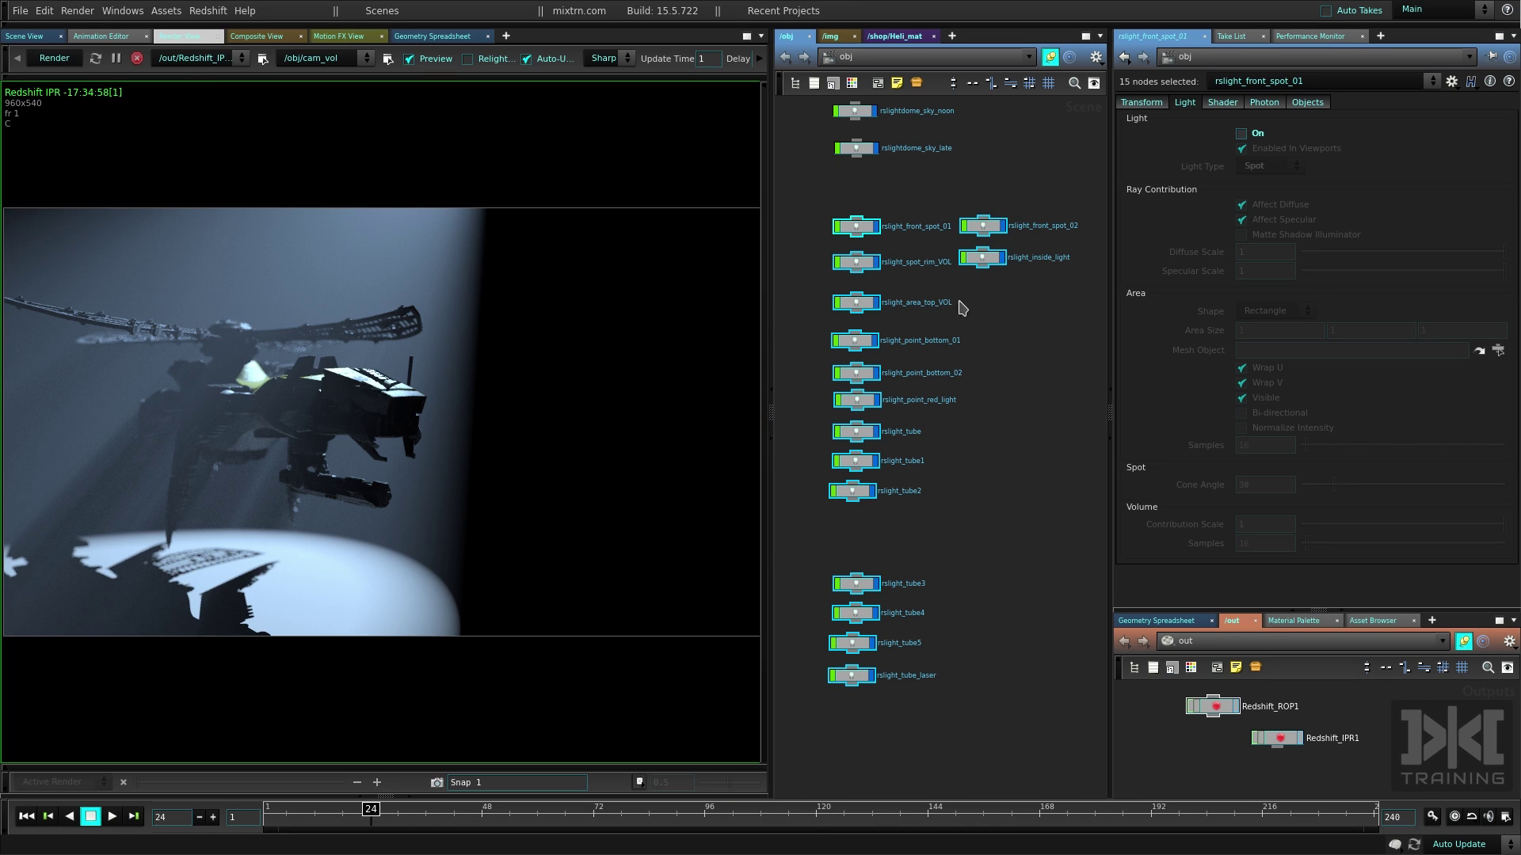
click(855, 262)
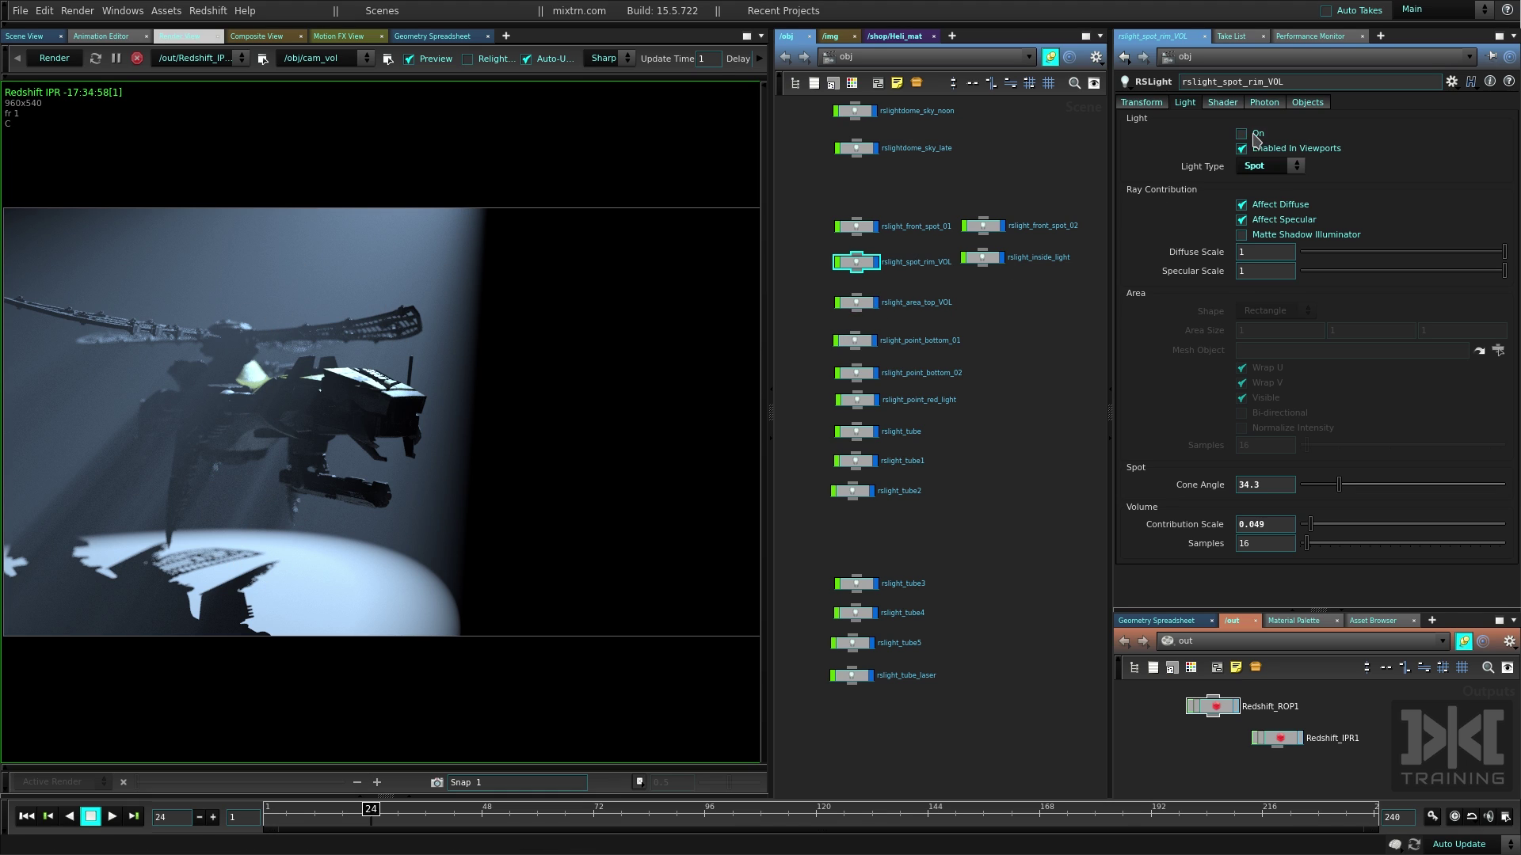
click(71, 68)
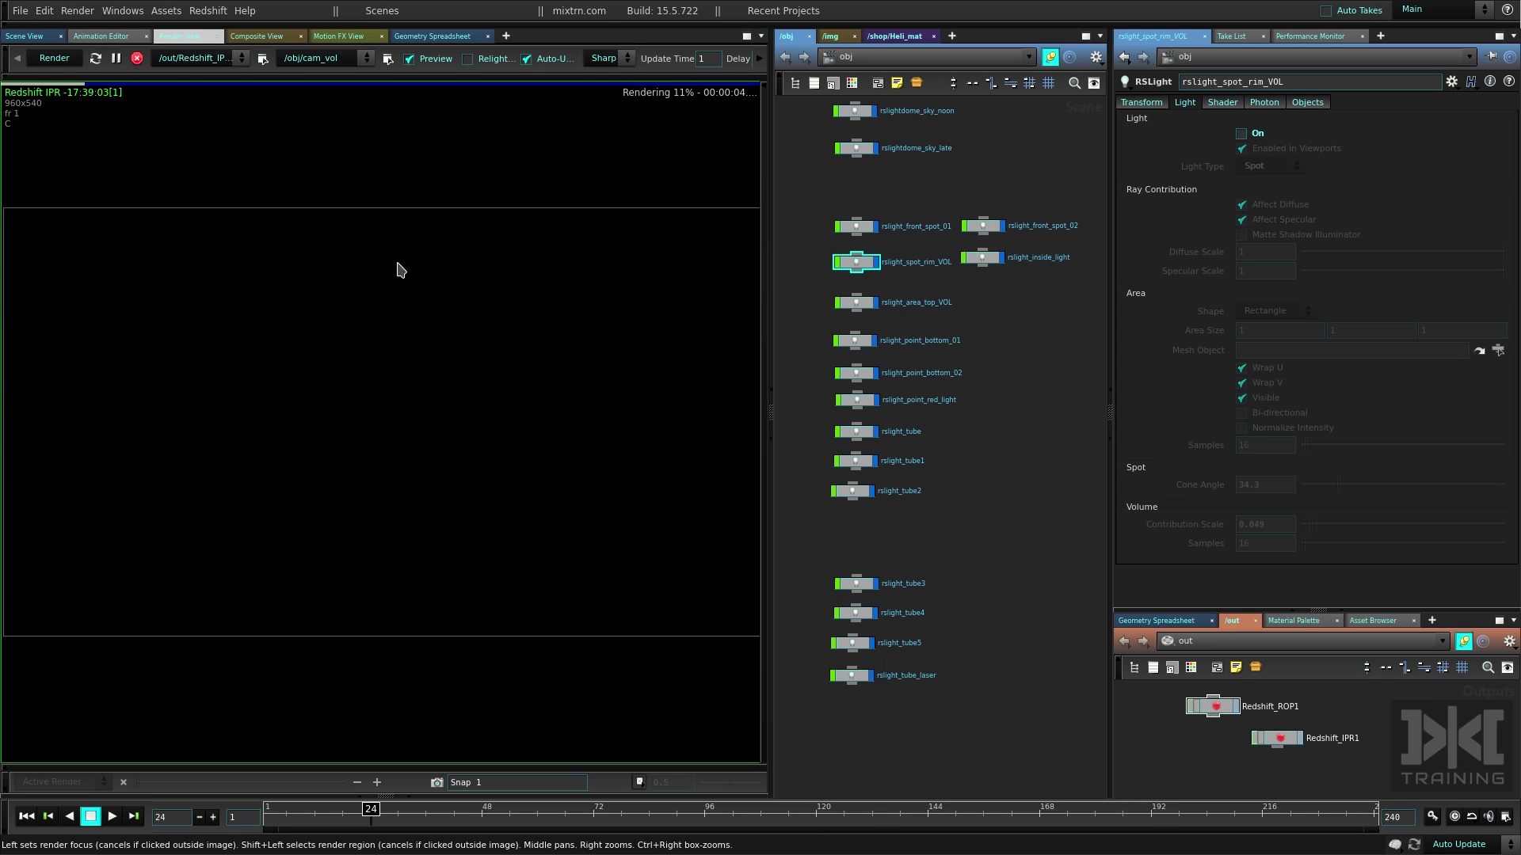
click(1241, 134)
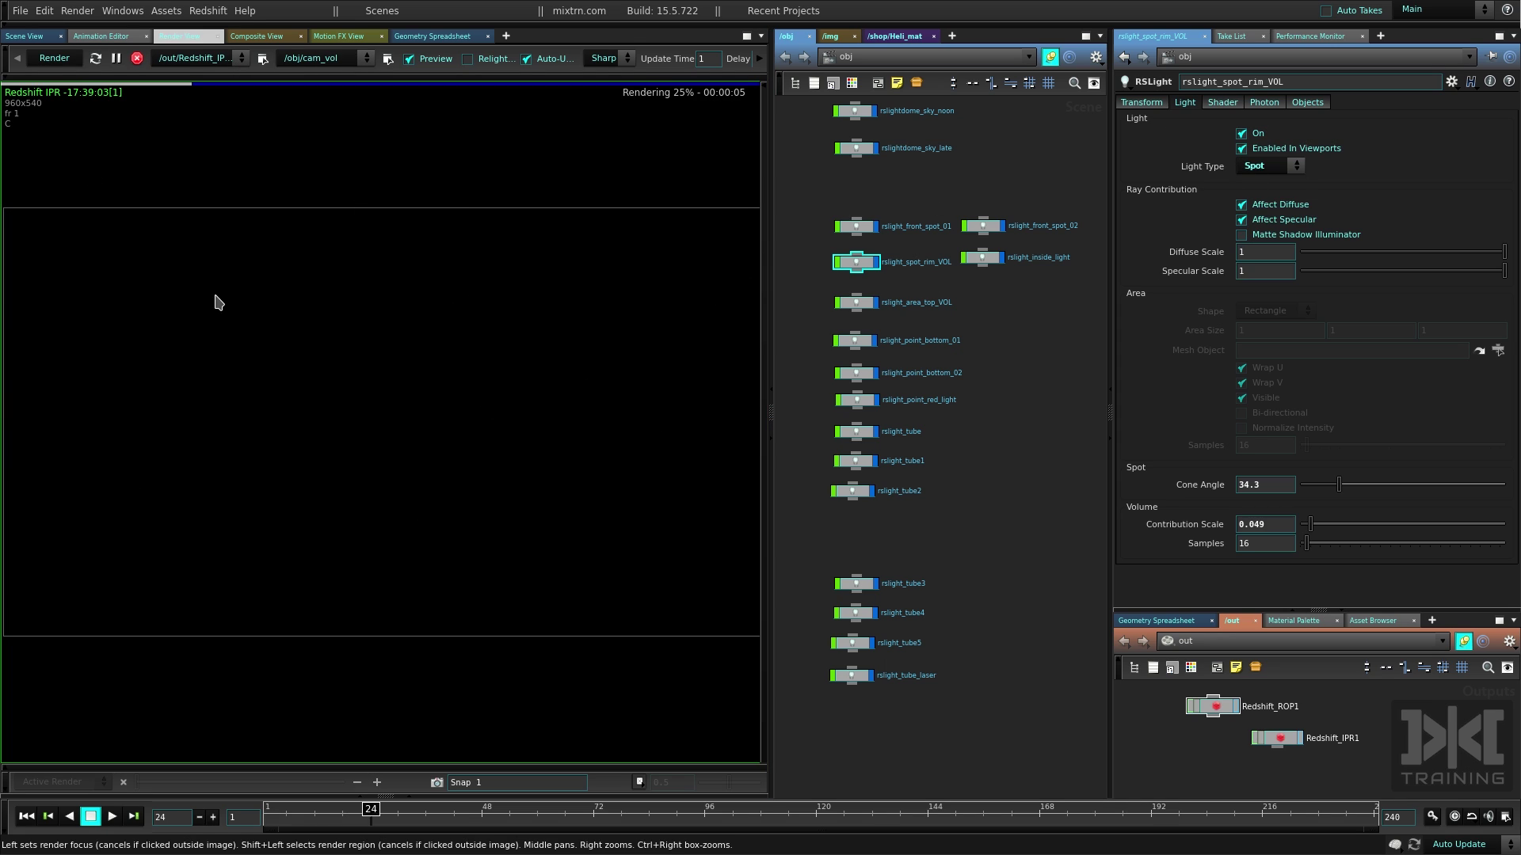
Disable the volume scattering settings of Redshift_ROP1 and re-enable them to compare the rendered fog
click(1212, 705)
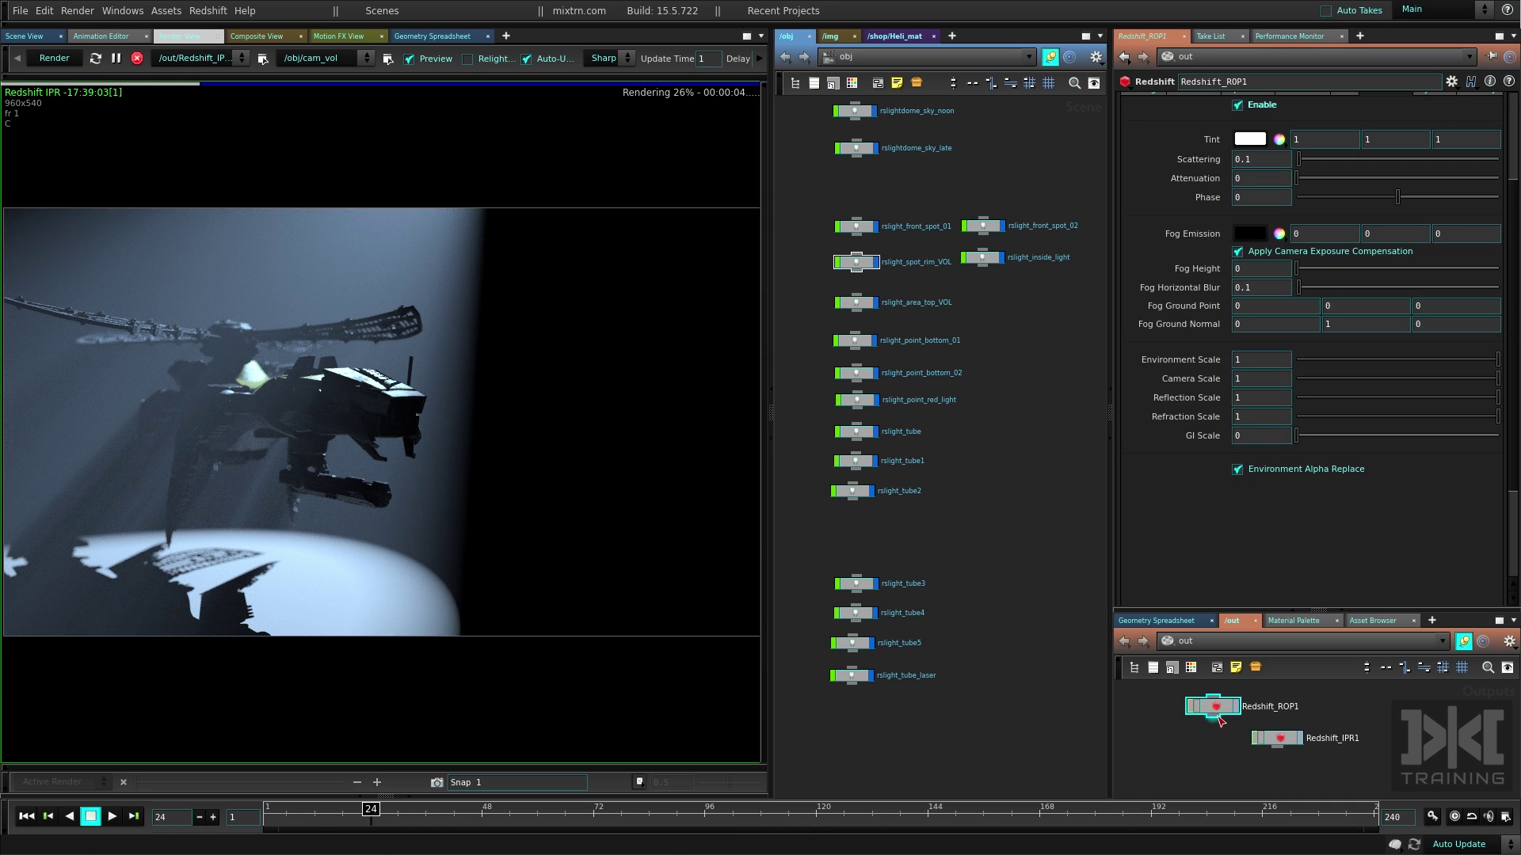
drag(1219, 718, 1198, 715)
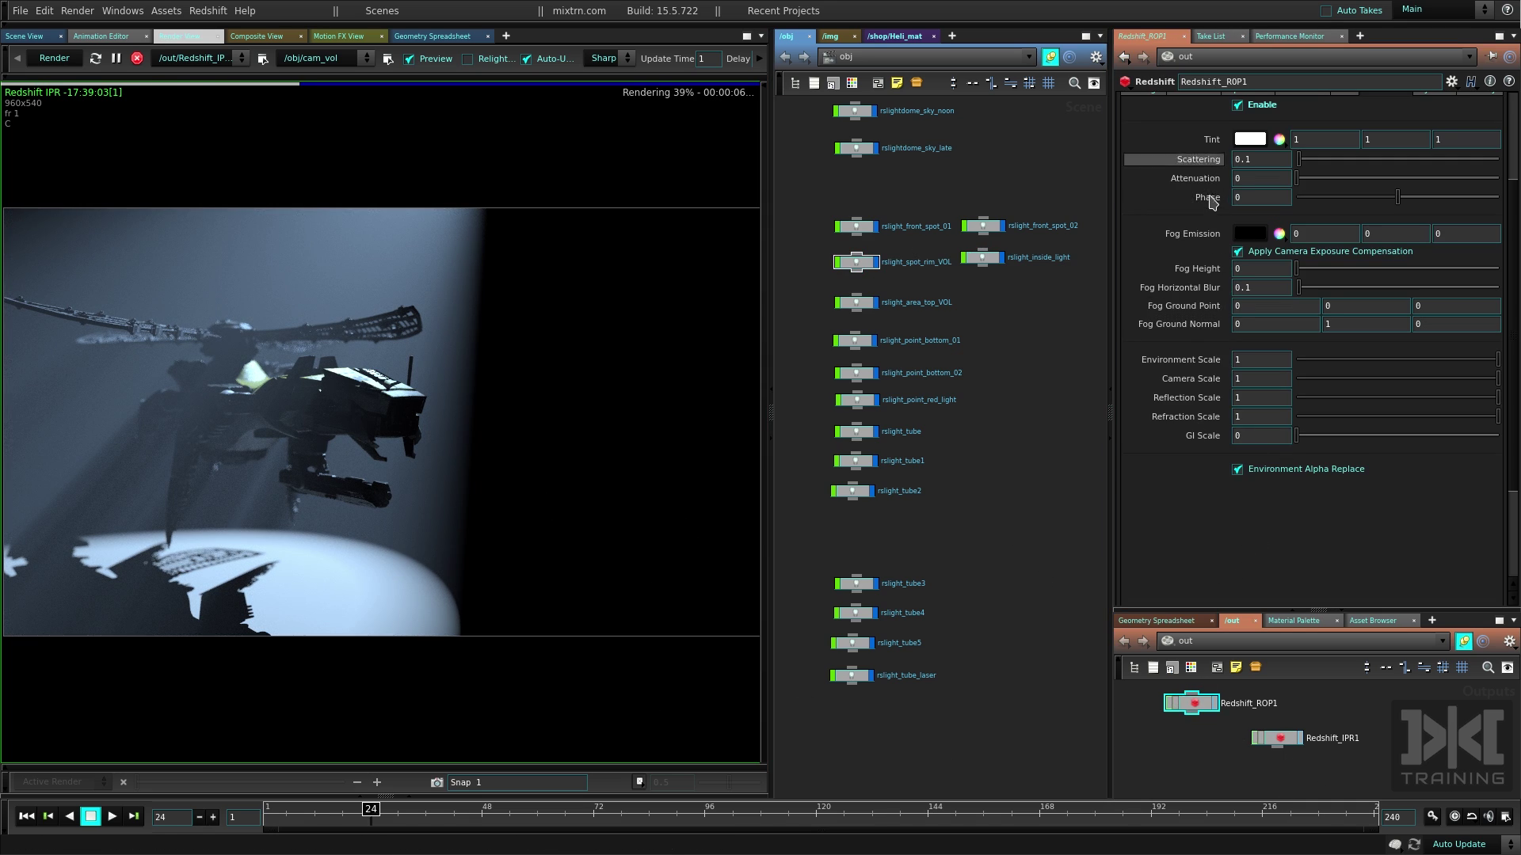
scroll(1211, 202, up, 4)
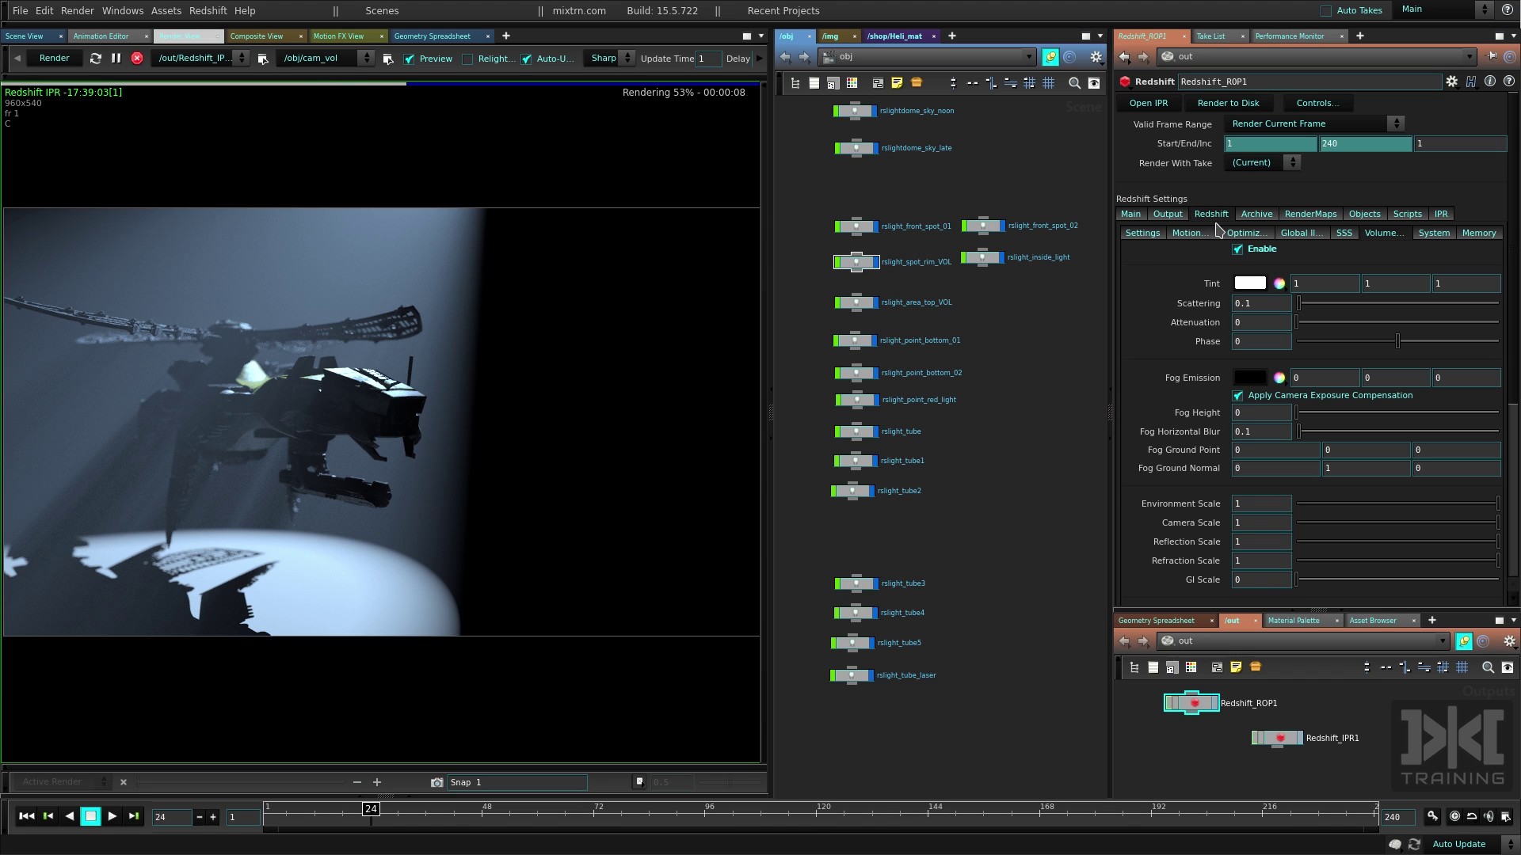
click(1146, 234)
click(1386, 235)
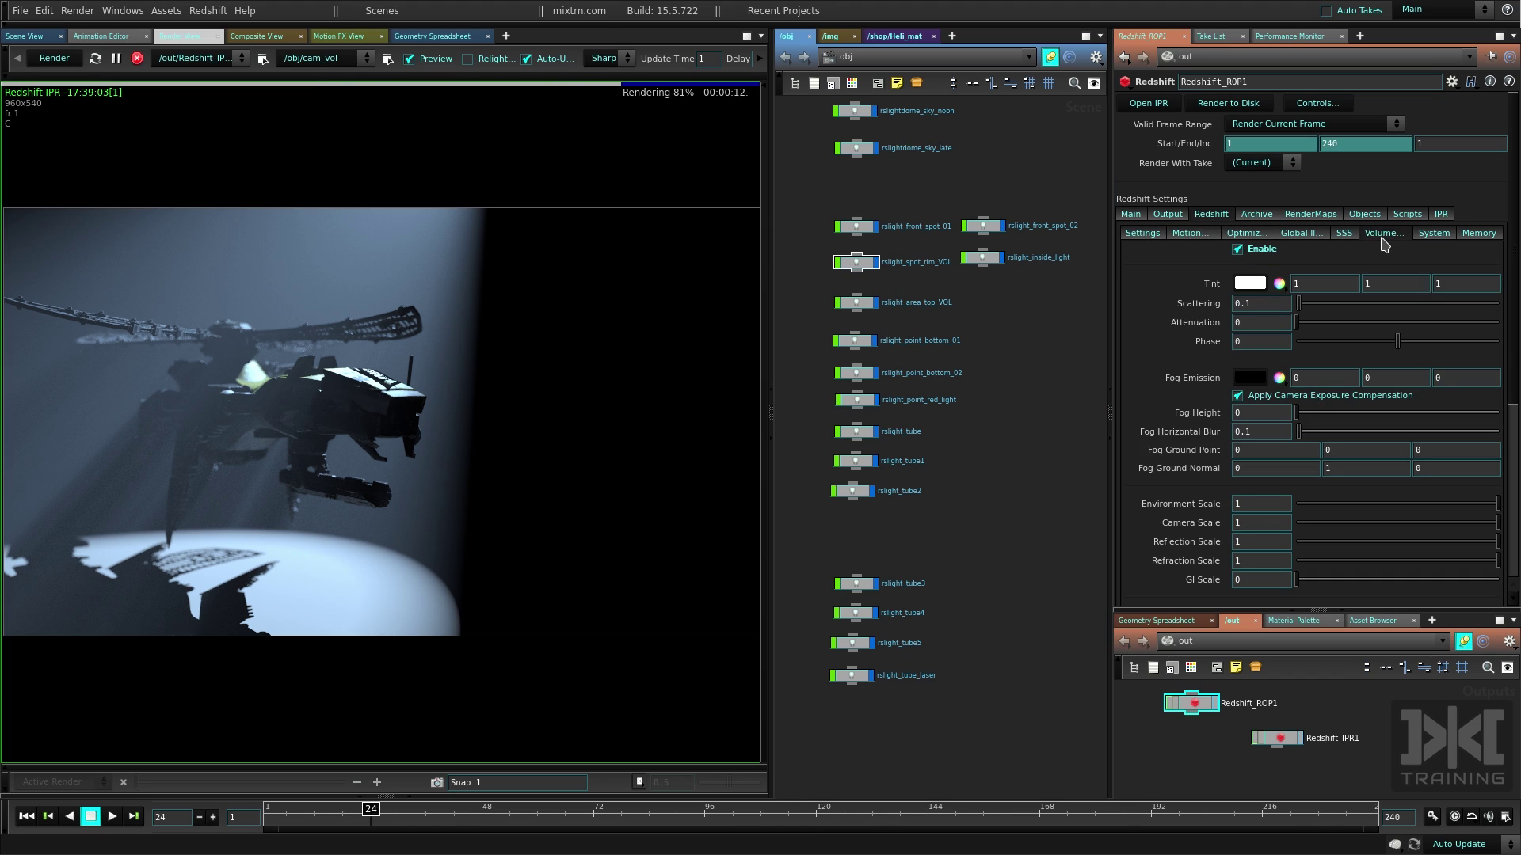
click(1268, 252)
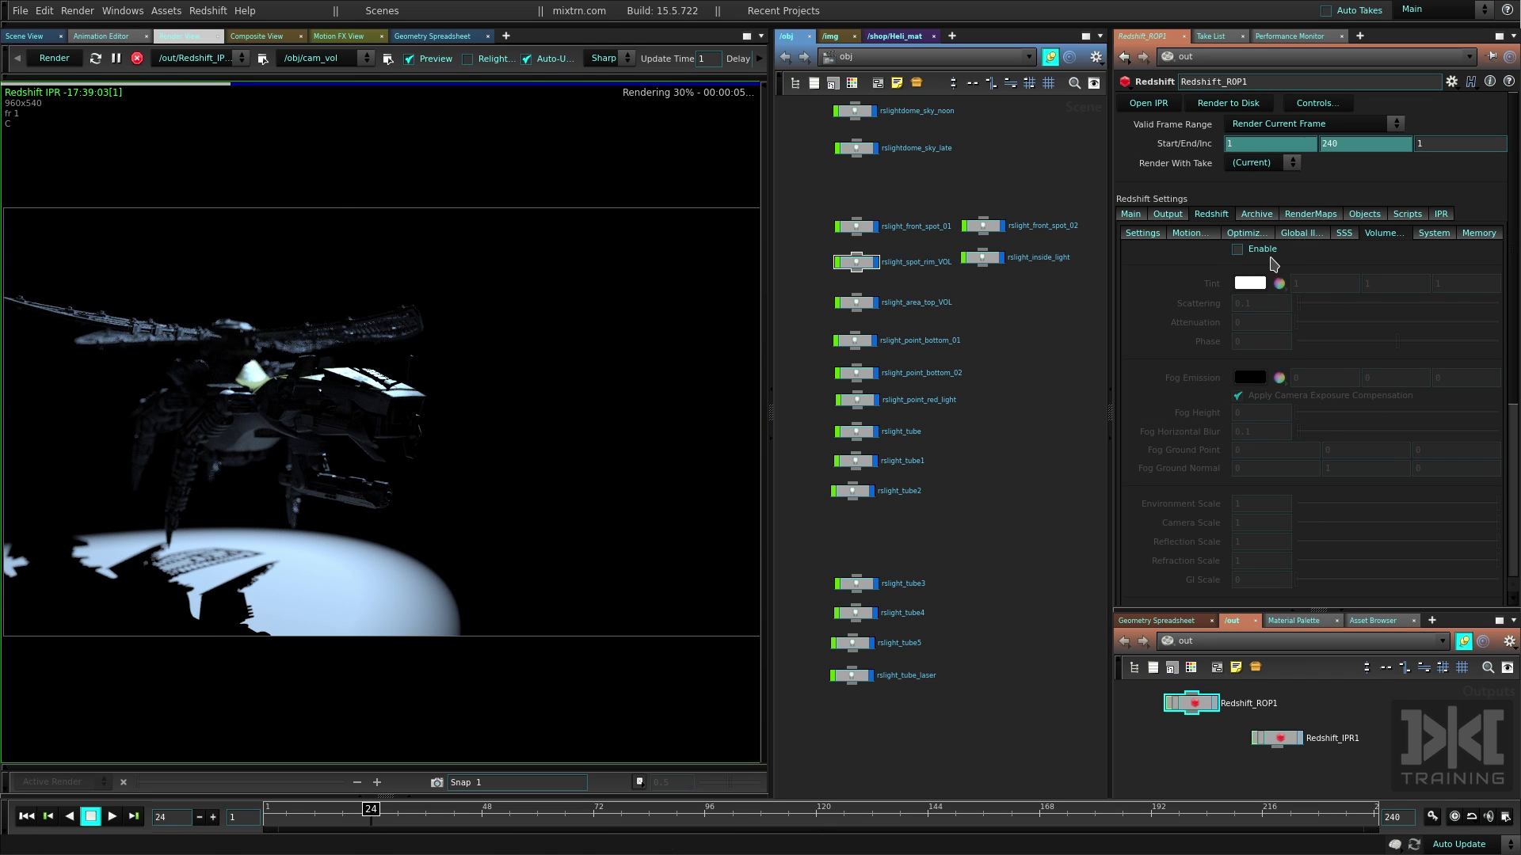
click(1267, 251)
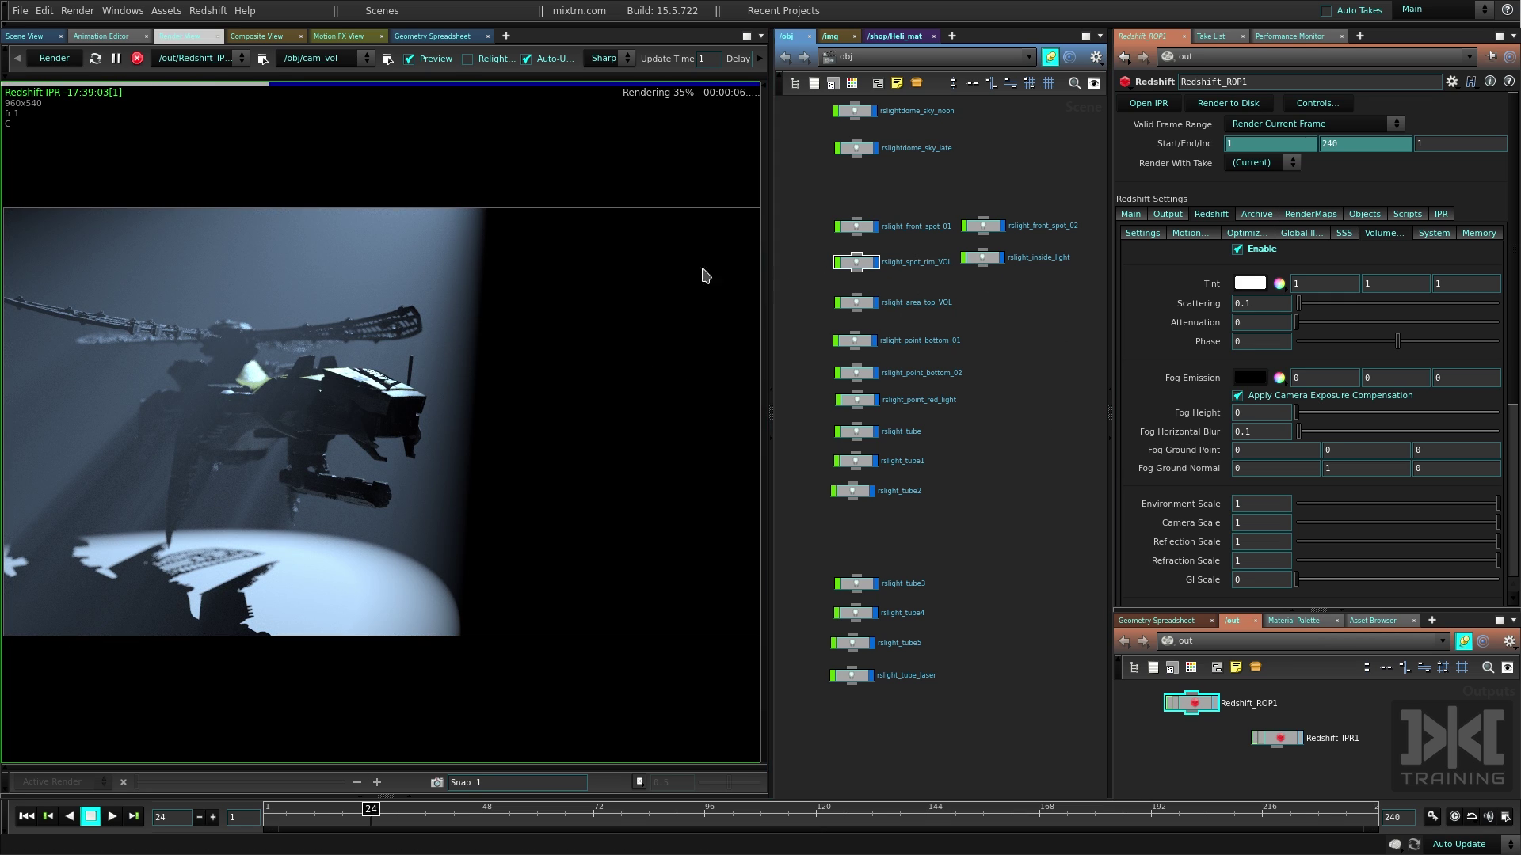
Try higher volume contribution scales of 0.283, 0.43 and 0.566 on rslight_spot_rim_VOL
click(856, 262)
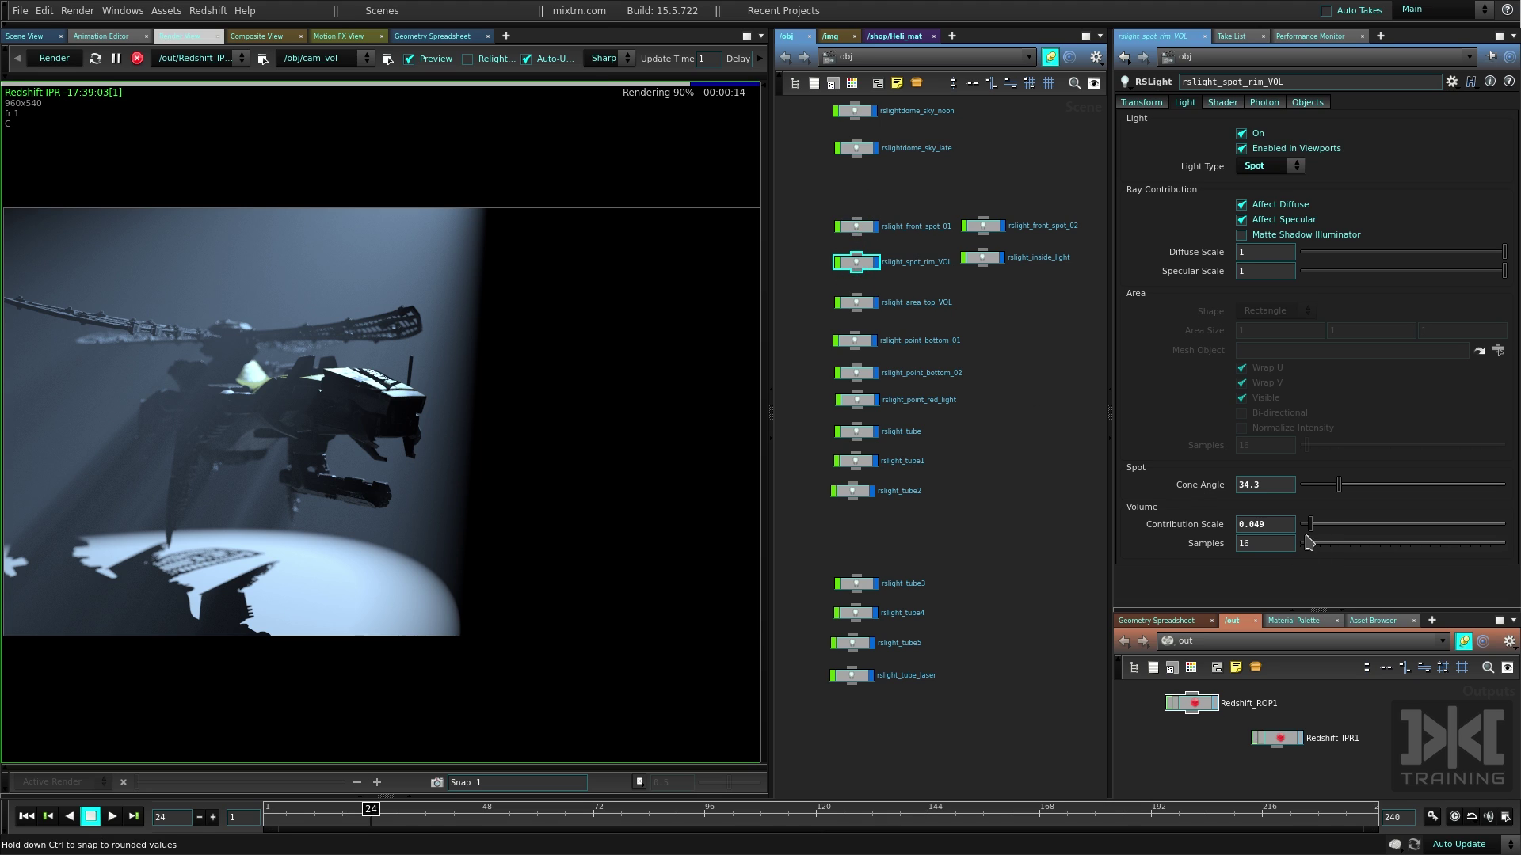
double_click(1263, 523)
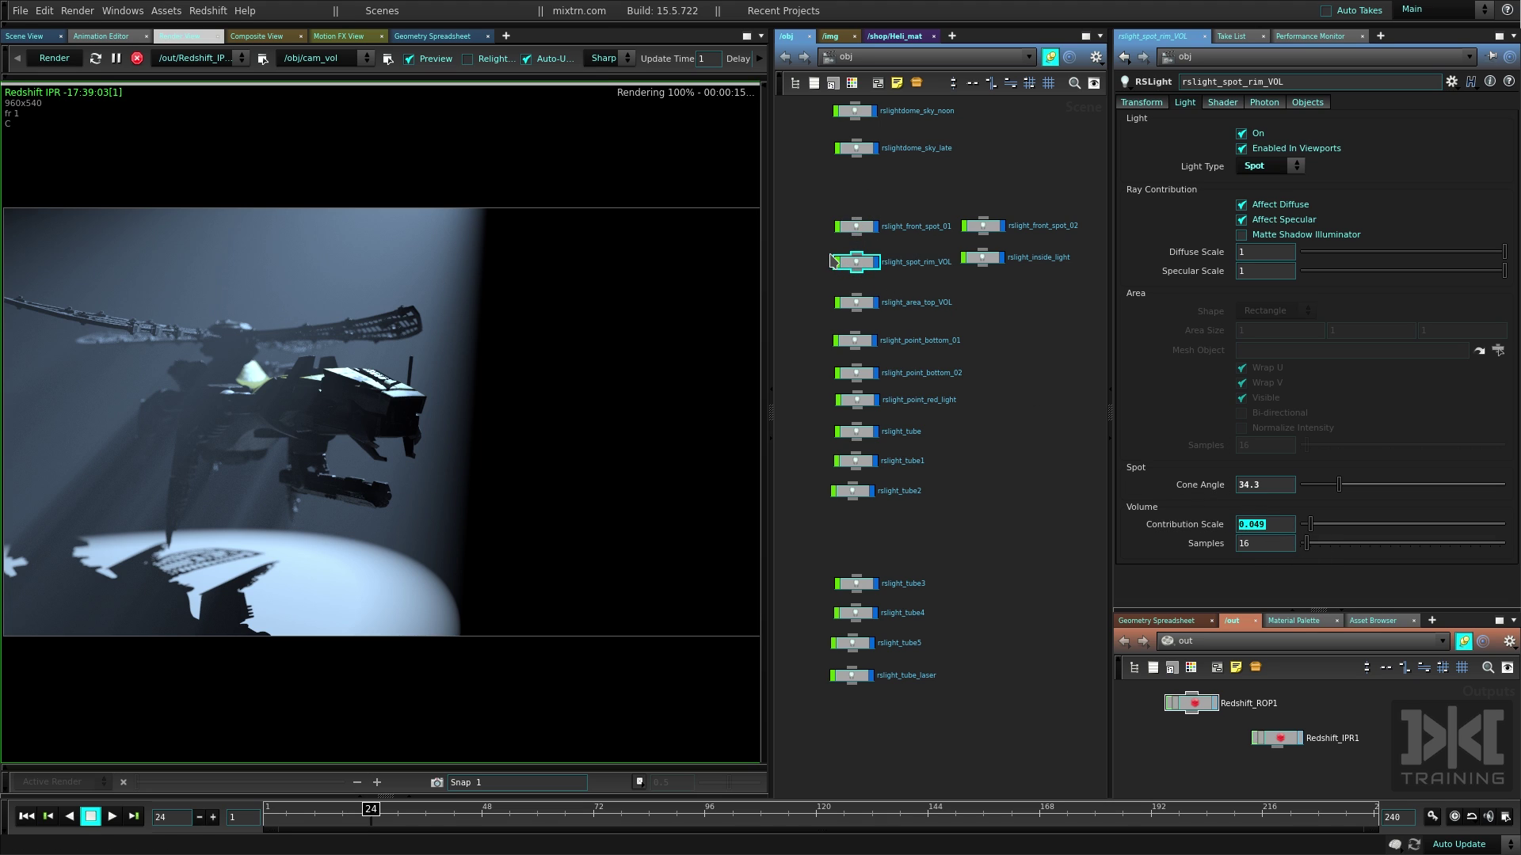
drag(873, 266, 872, 268)
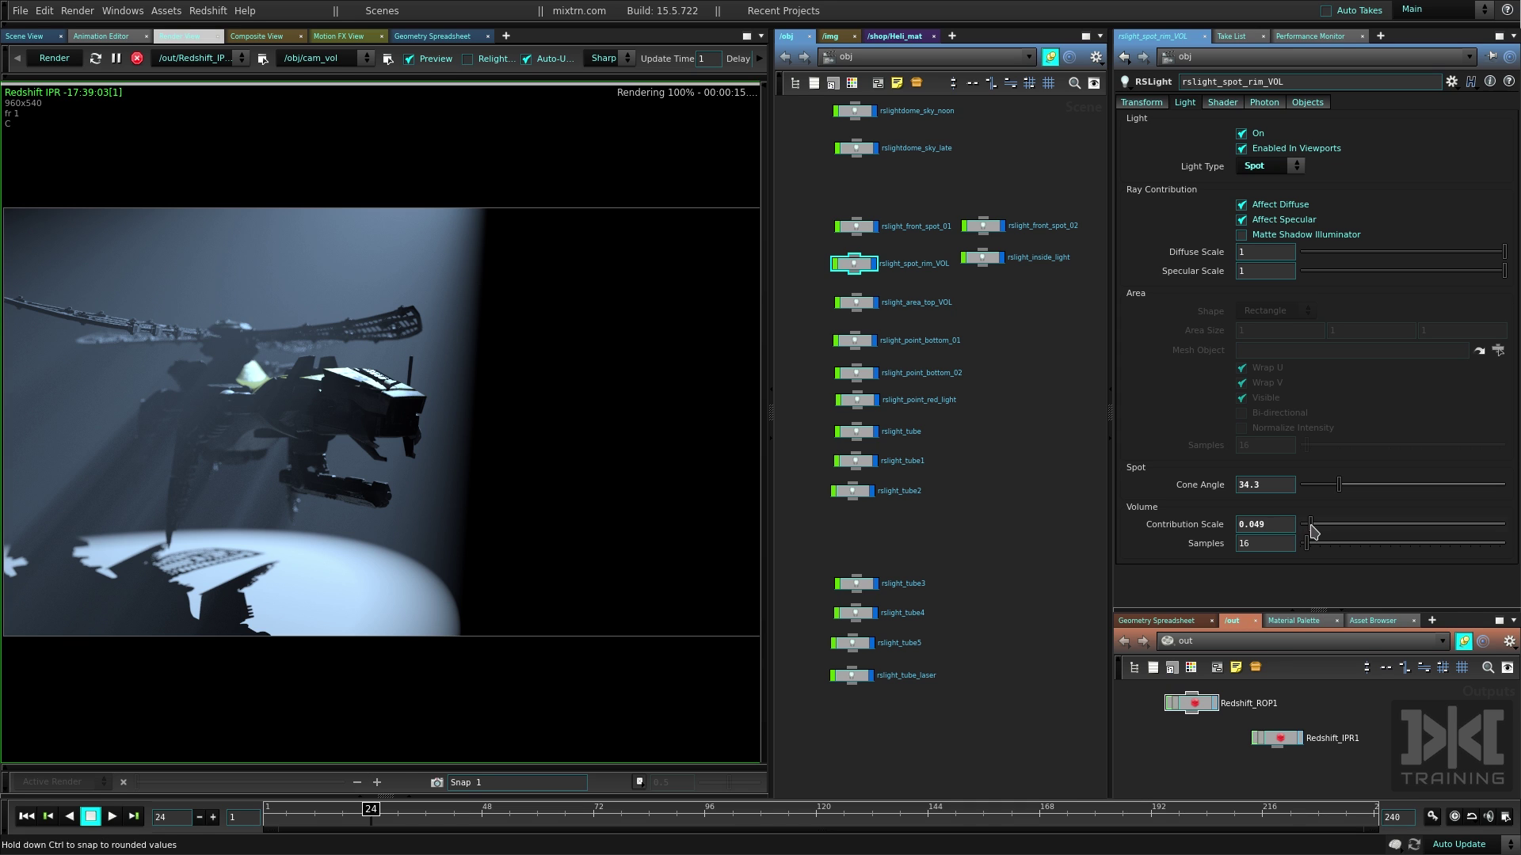
drag(1311, 529, 1358, 527)
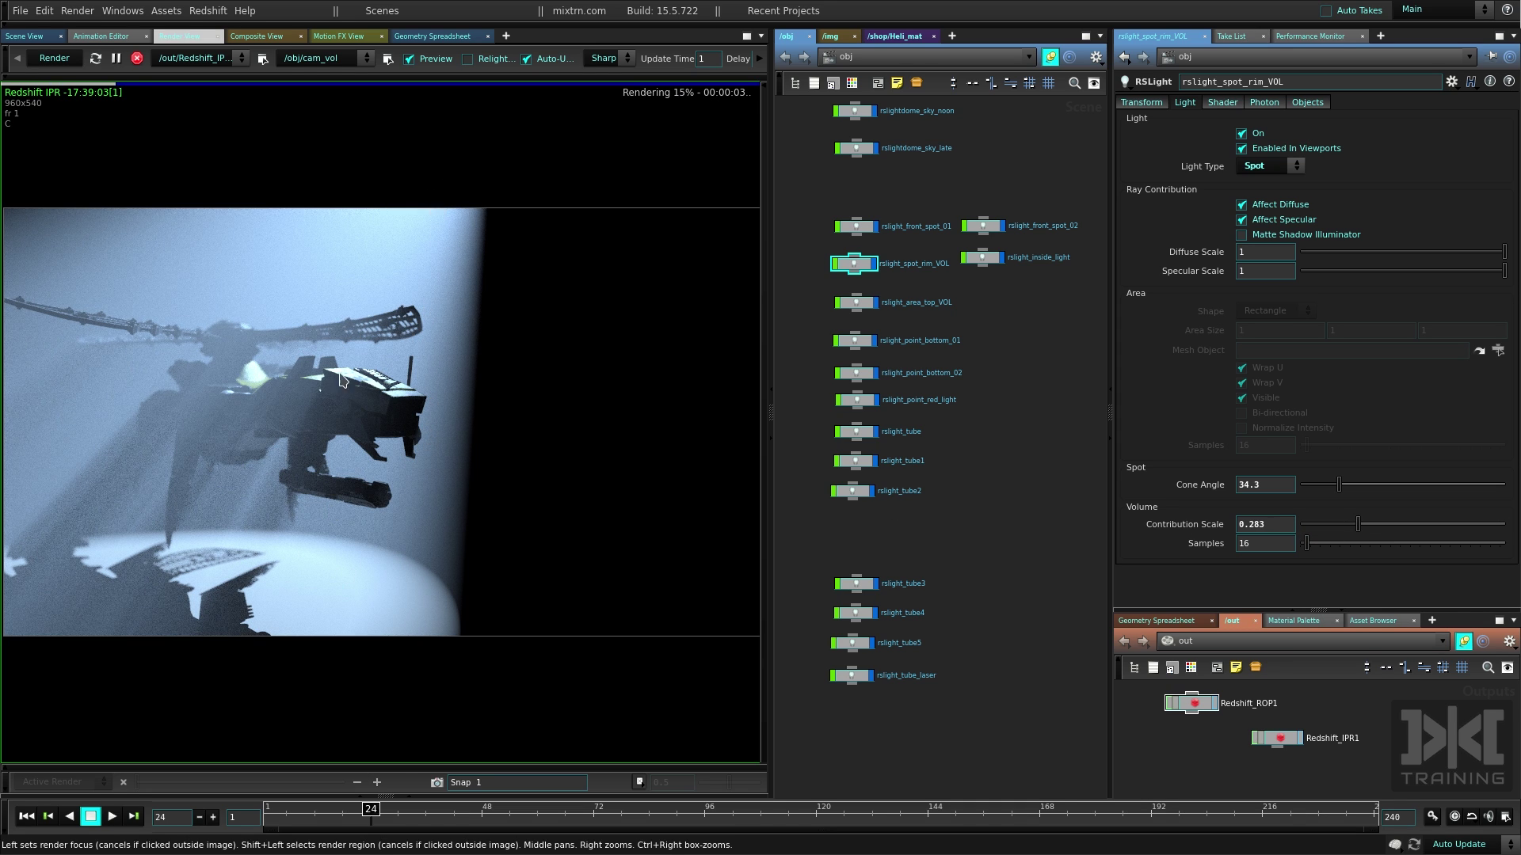
click(1388, 524)
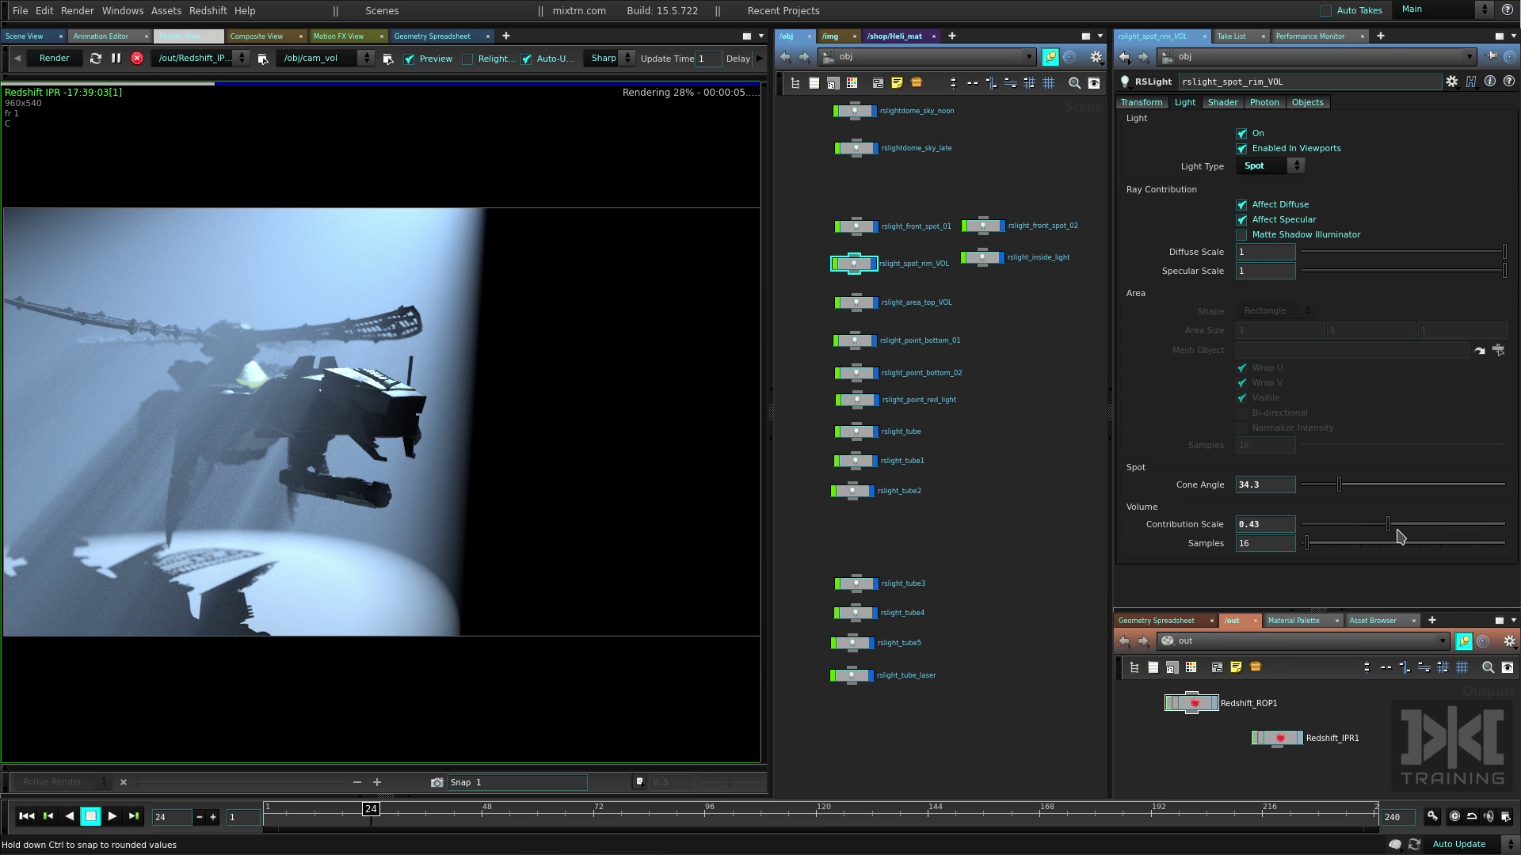
click(1206, 707)
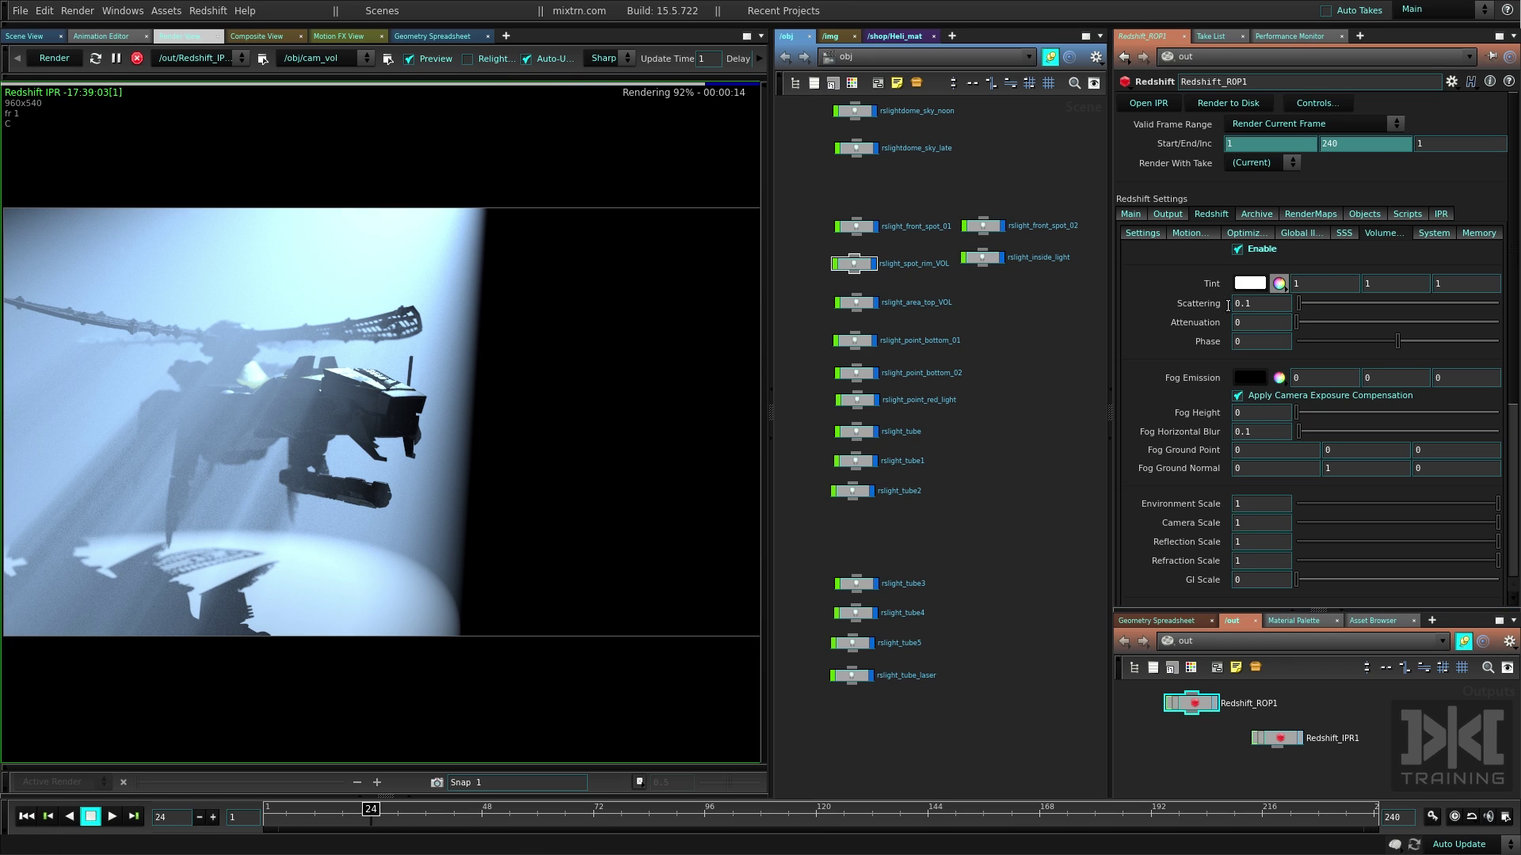
click(862, 268)
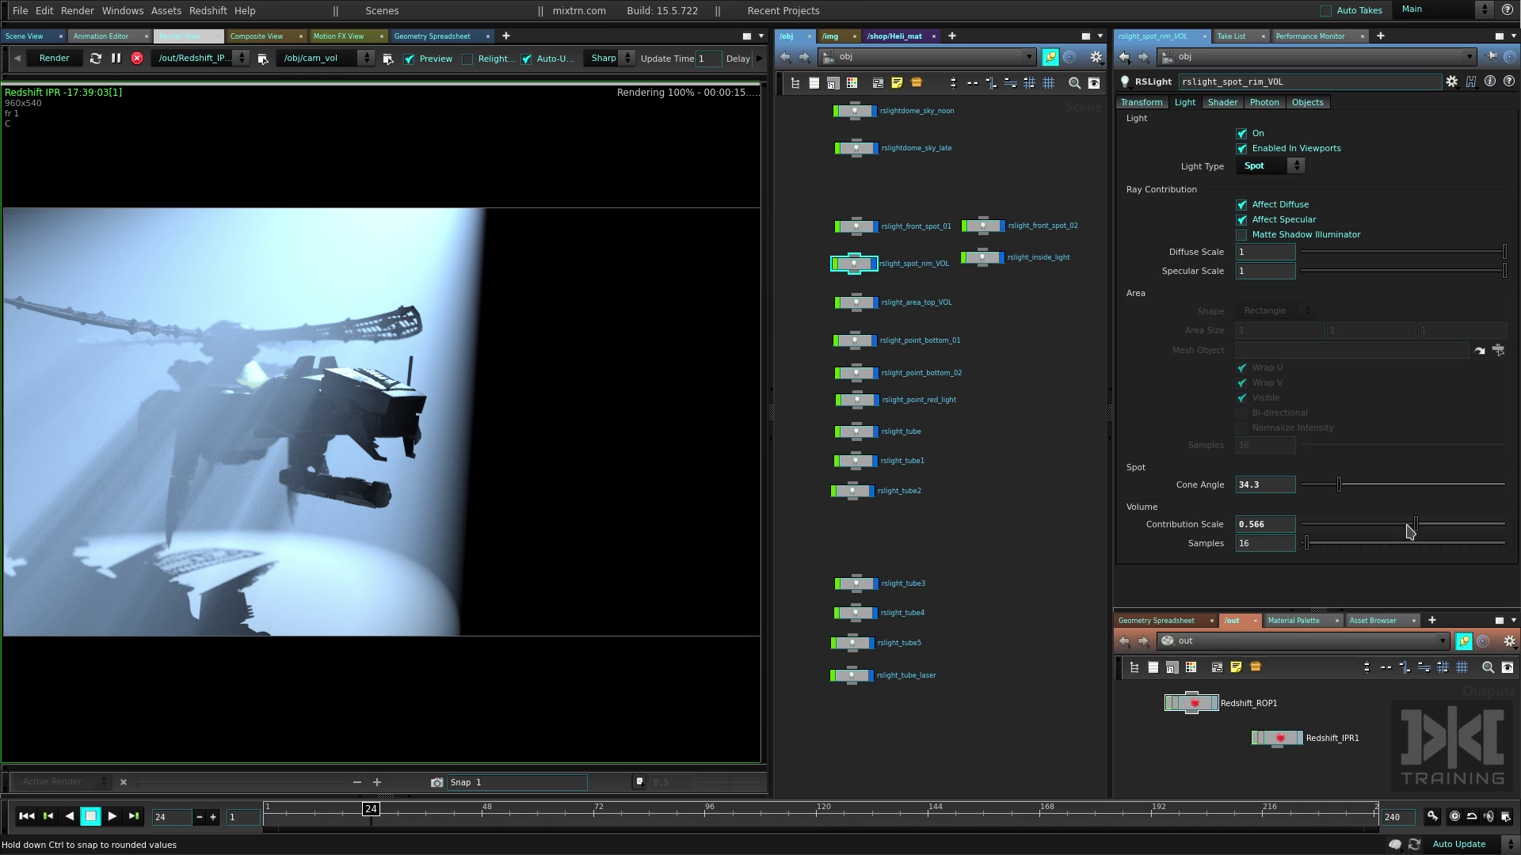
Test volume contribution scales of 0 and 1 on rslight_spot_rim_VOL, and set it to 0.085
drag(1413, 525, 1277, 535)
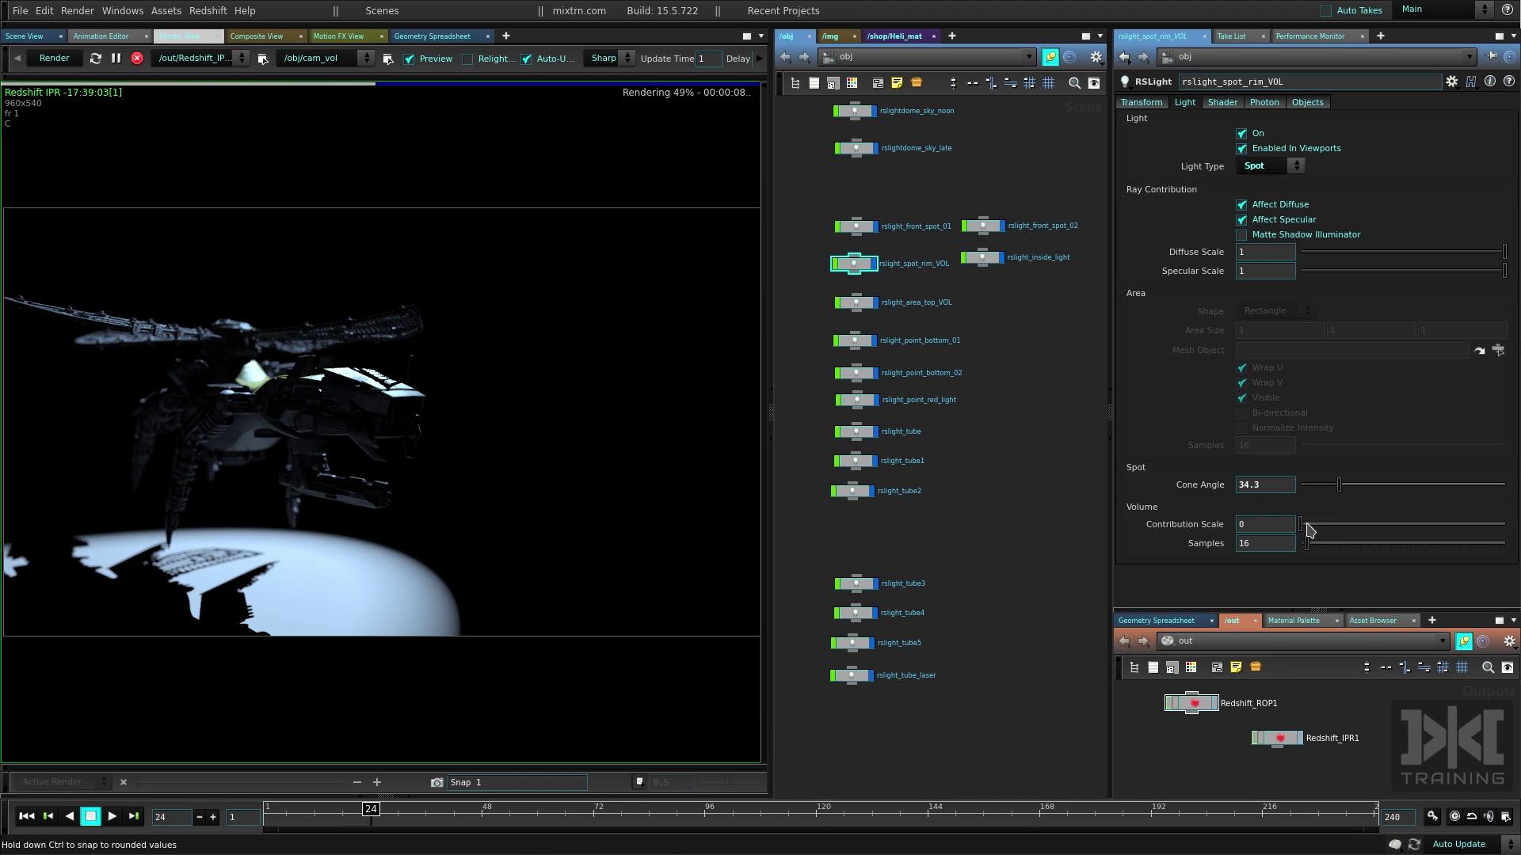
drag(1309, 530, 1505, 525)
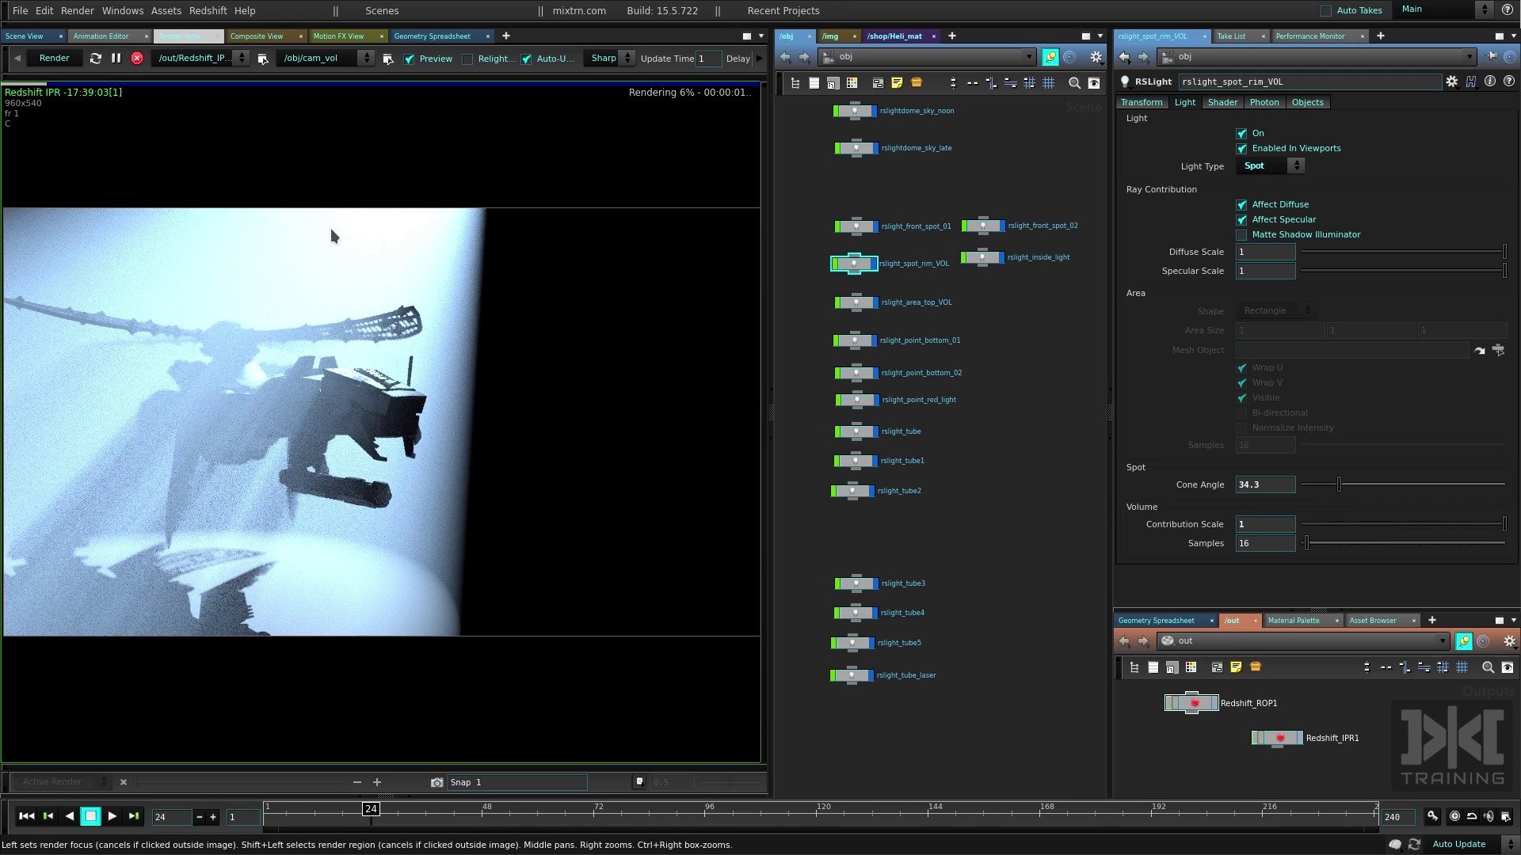
click(1325, 526)
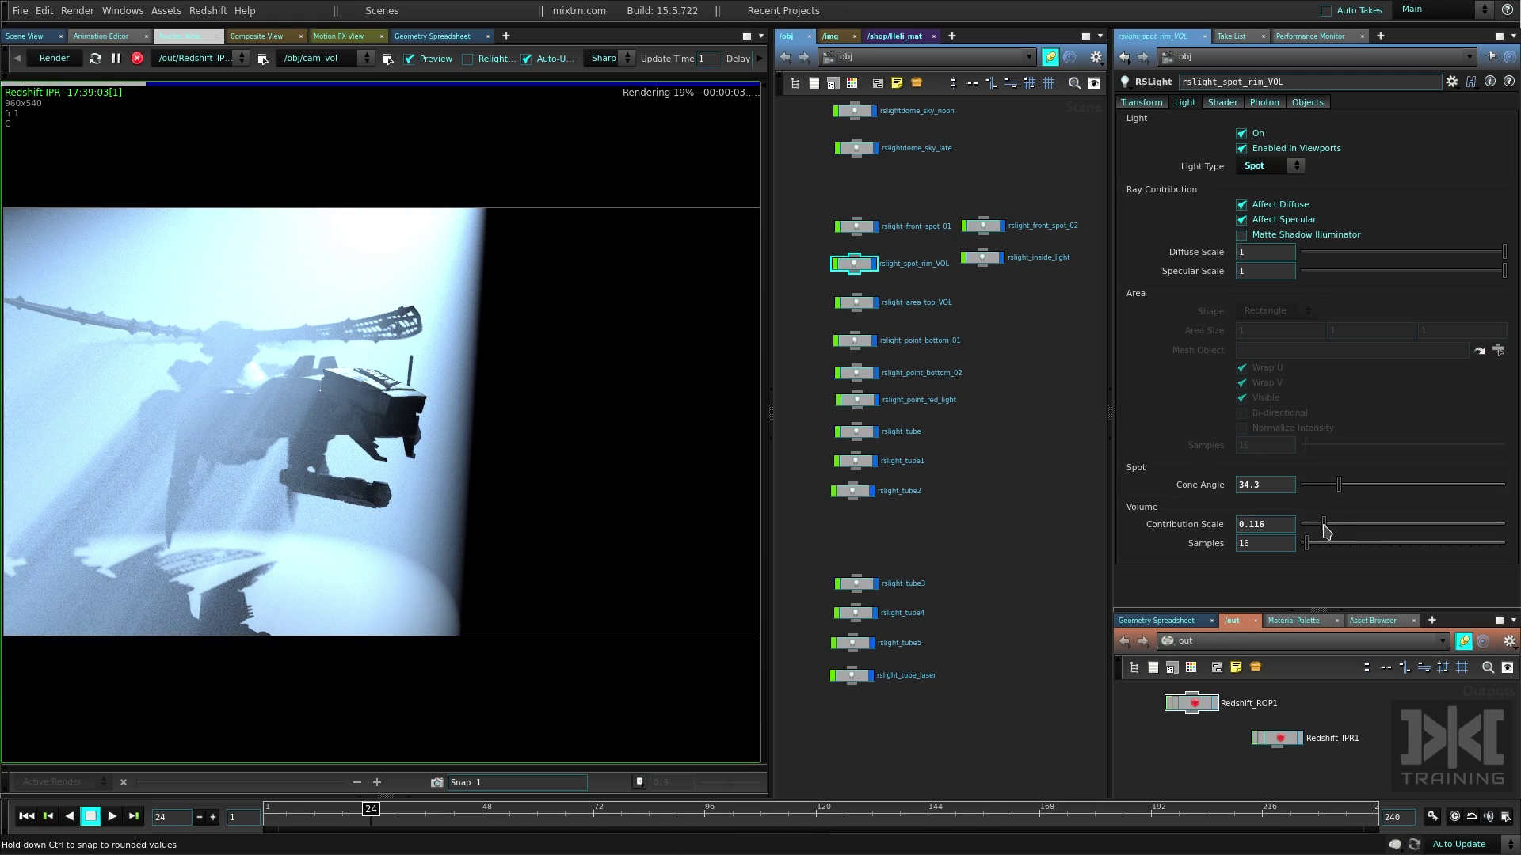
drag(1325, 531, 1317, 527)
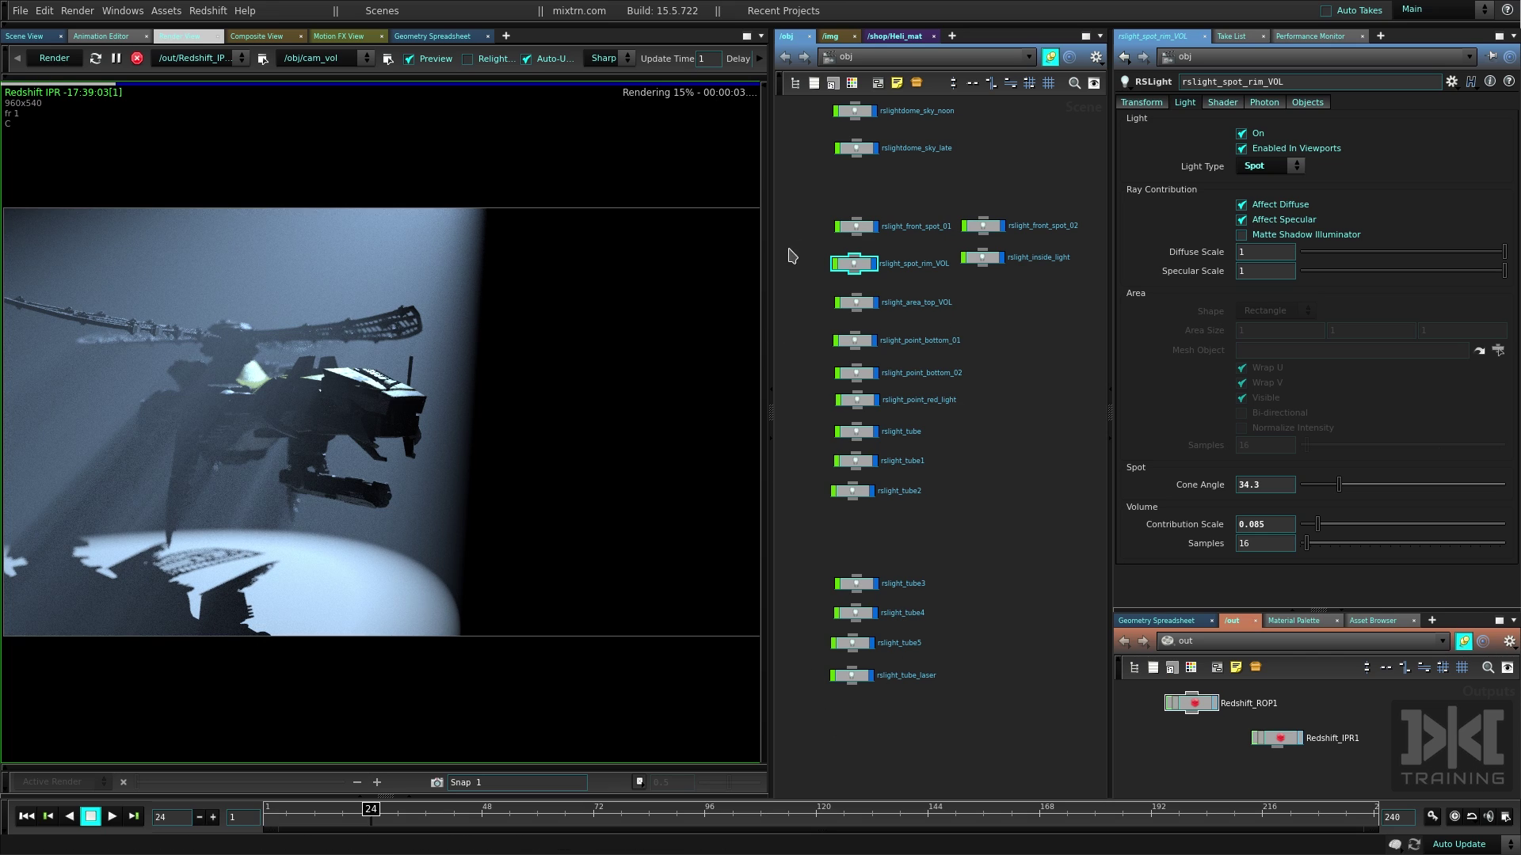
Turn on the rslight_front_spot_01 light to add its volumetric beam to the render
click(846, 227)
drag(1027, 175, 826, 252)
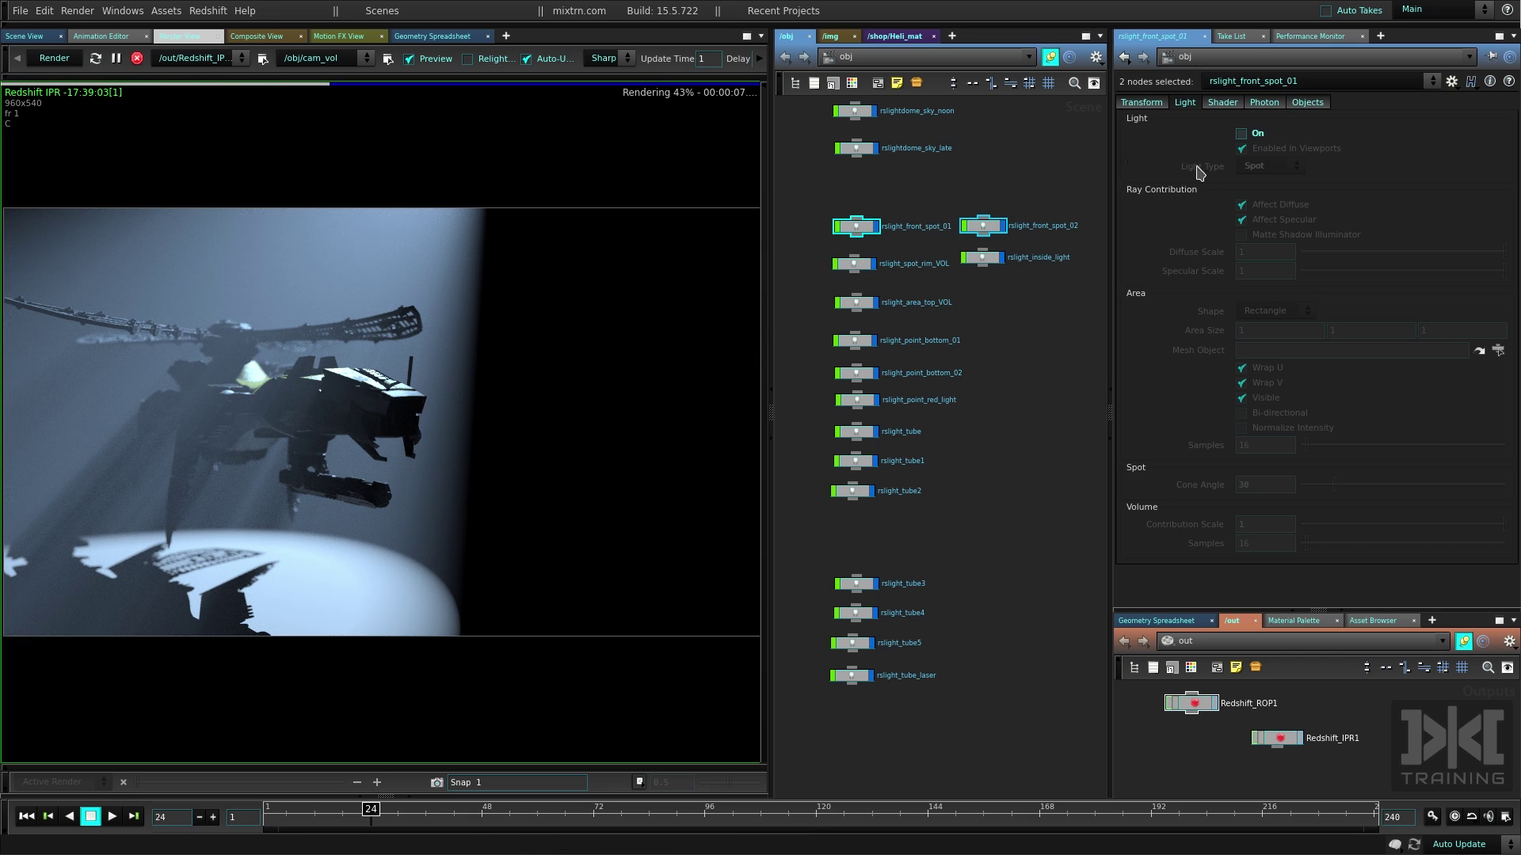
click(1241, 133)
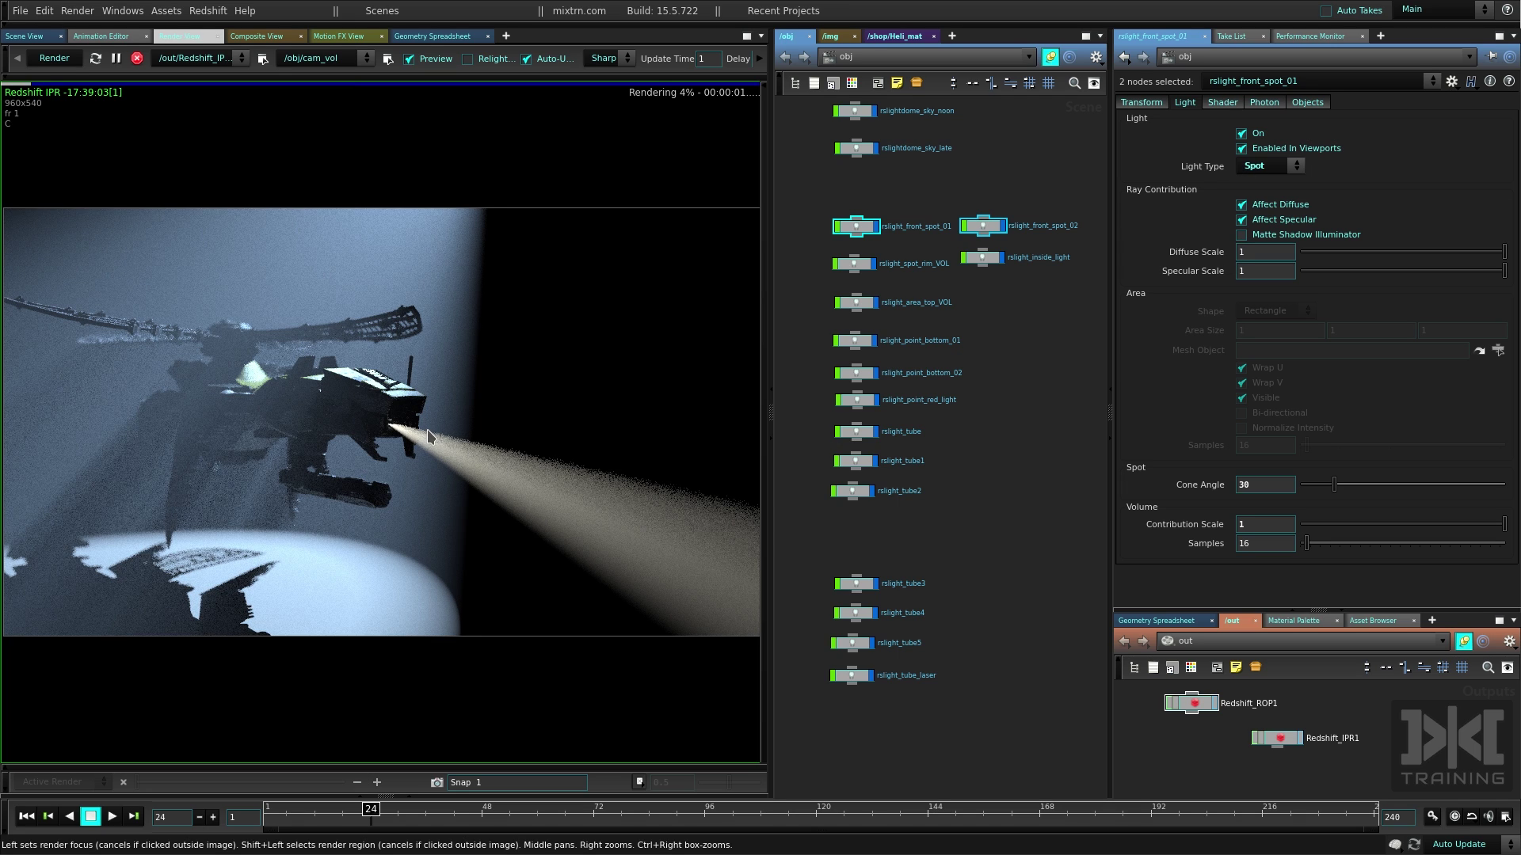
Turn on the rslight_front_spot_02 light in its shader settings
drag(1022, 295, 965, 254)
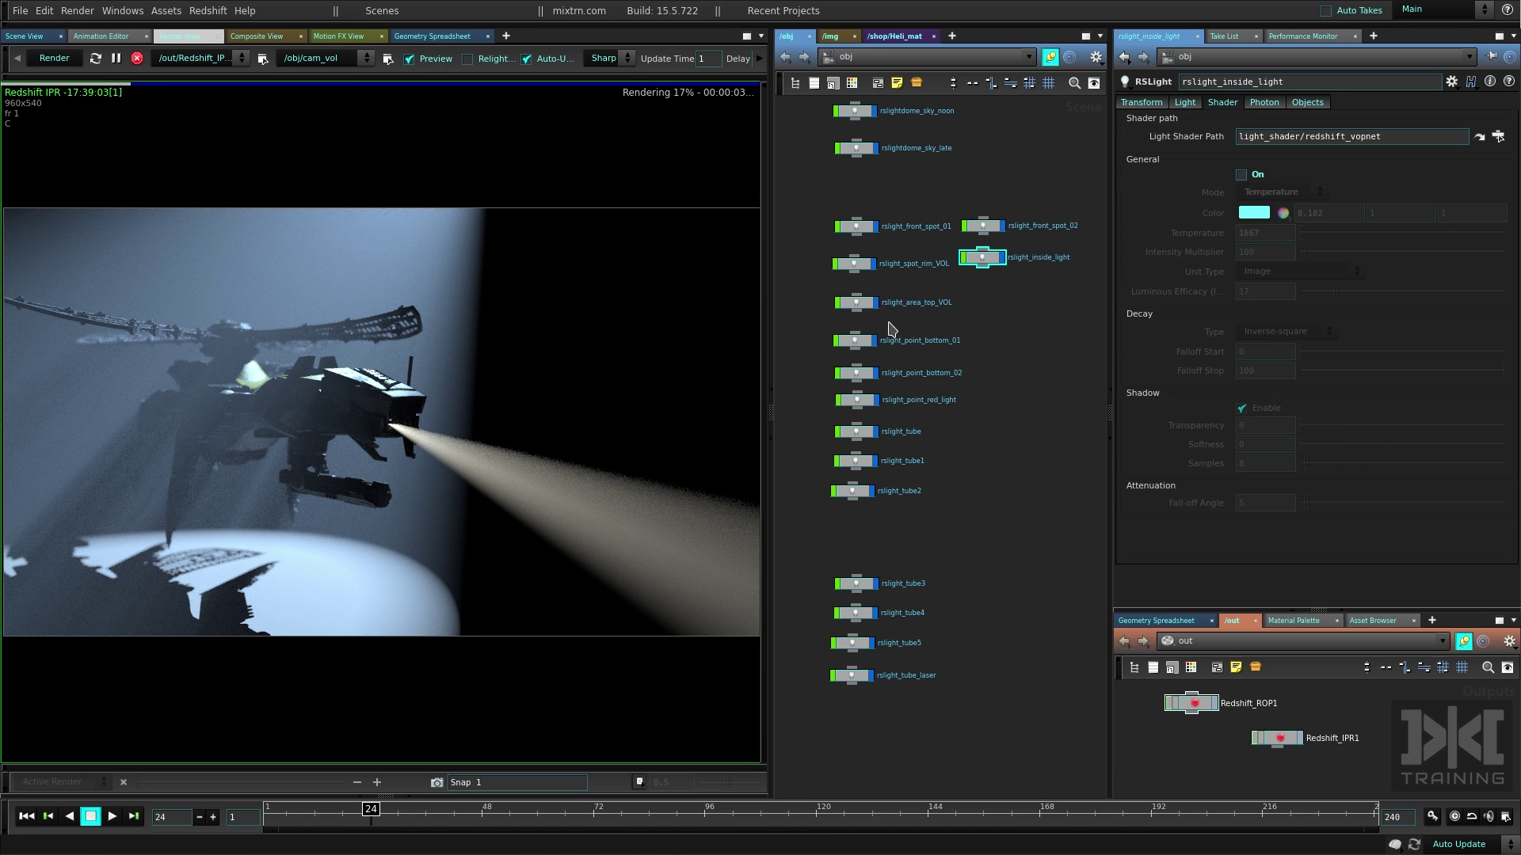
drag(909, 201, 841, 227)
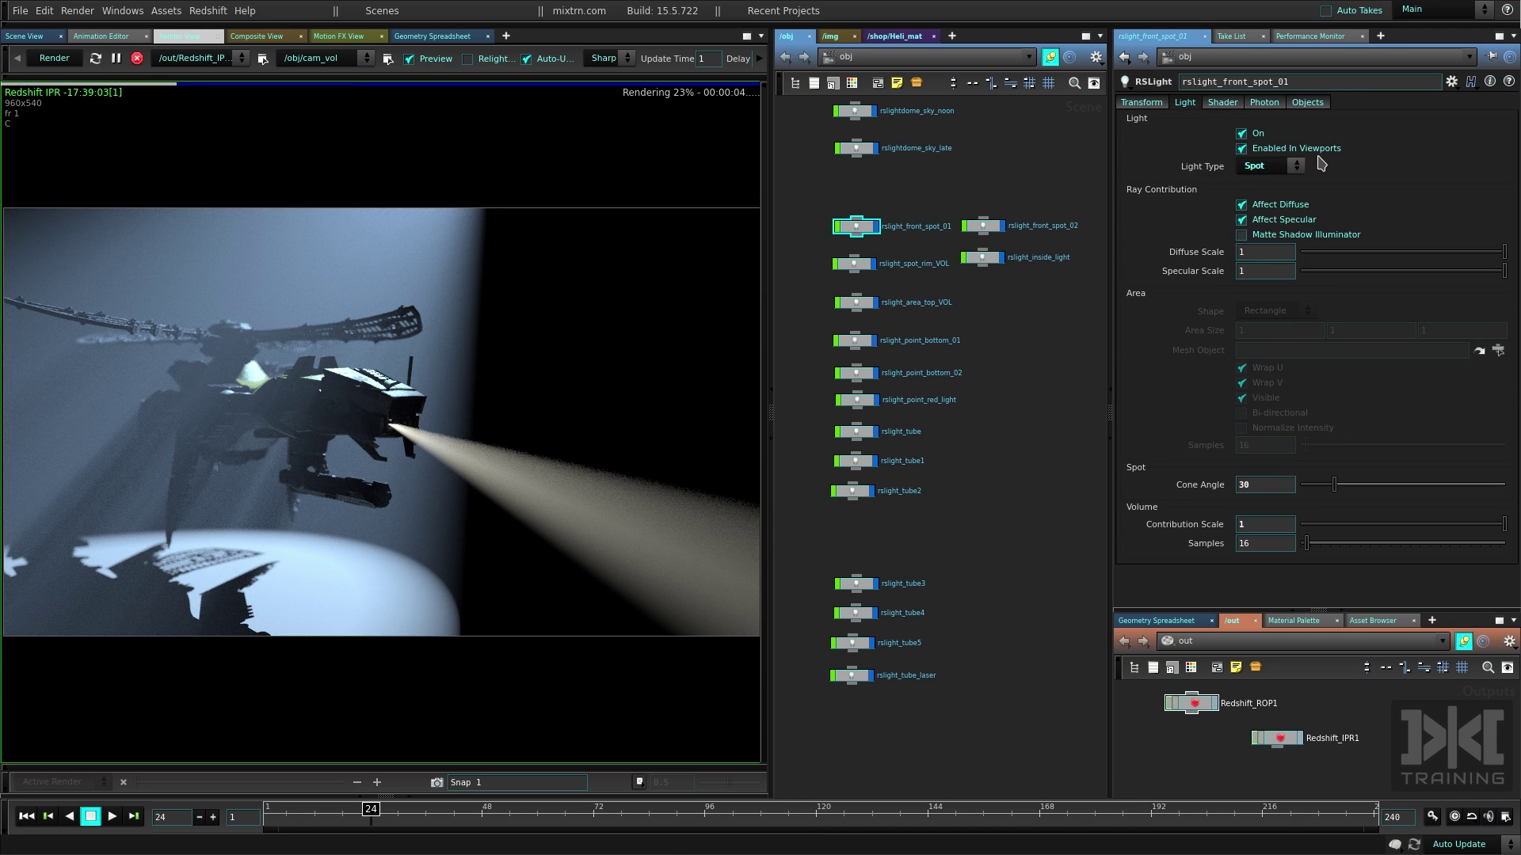
click(1213, 103)
click(1185, 103)
click(1008, 226)
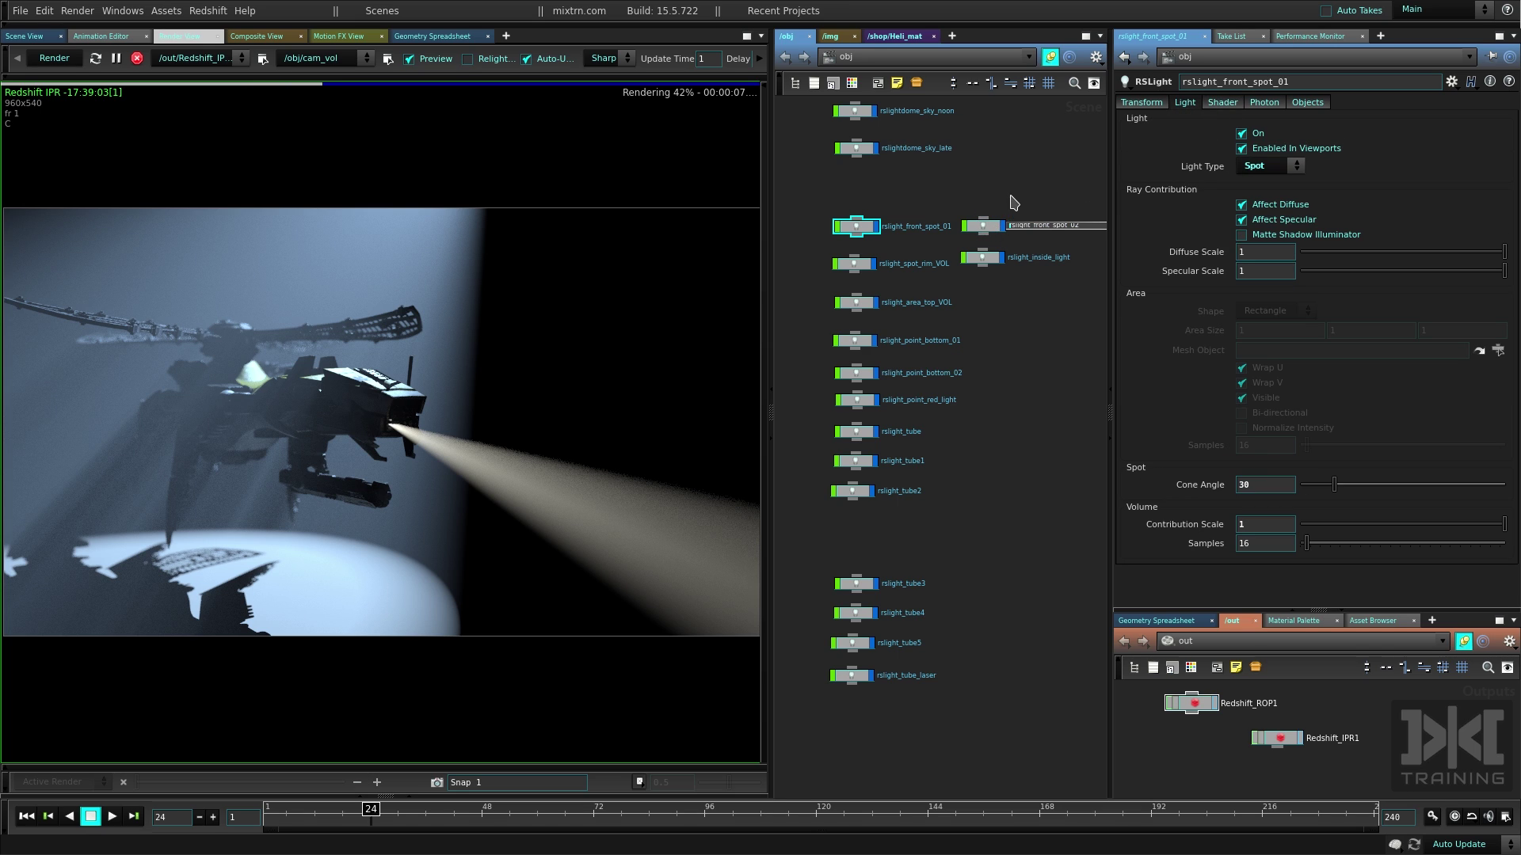
drag(1011, 200, 970, 238)
click(1253, 174)
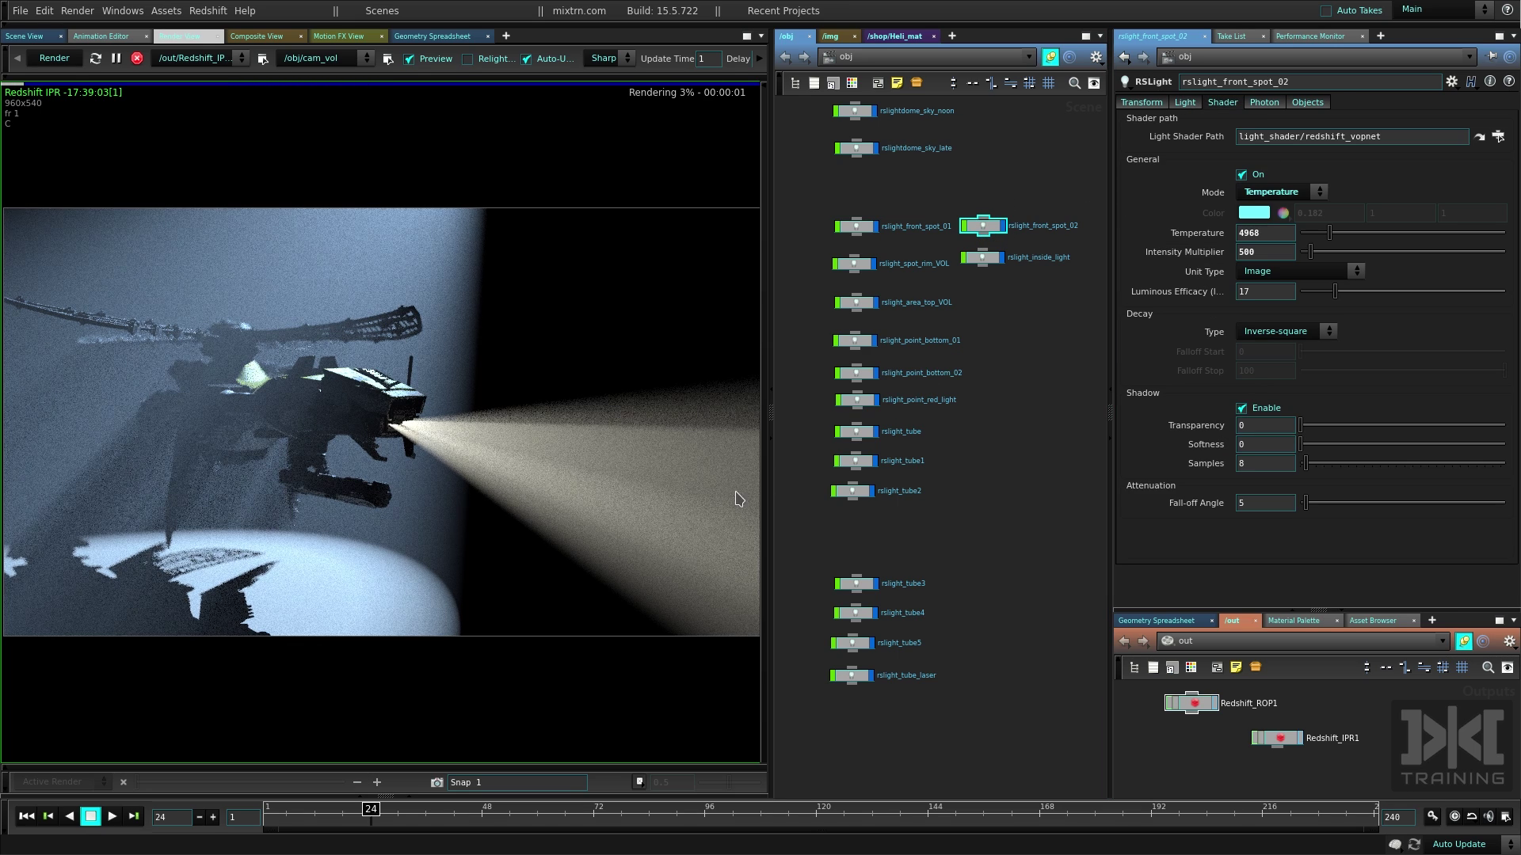
Turn on all remaining spot, area, point and tube lights, and open the shader settings of rslight_inside_light
drag(821, 727, 1052, 212)
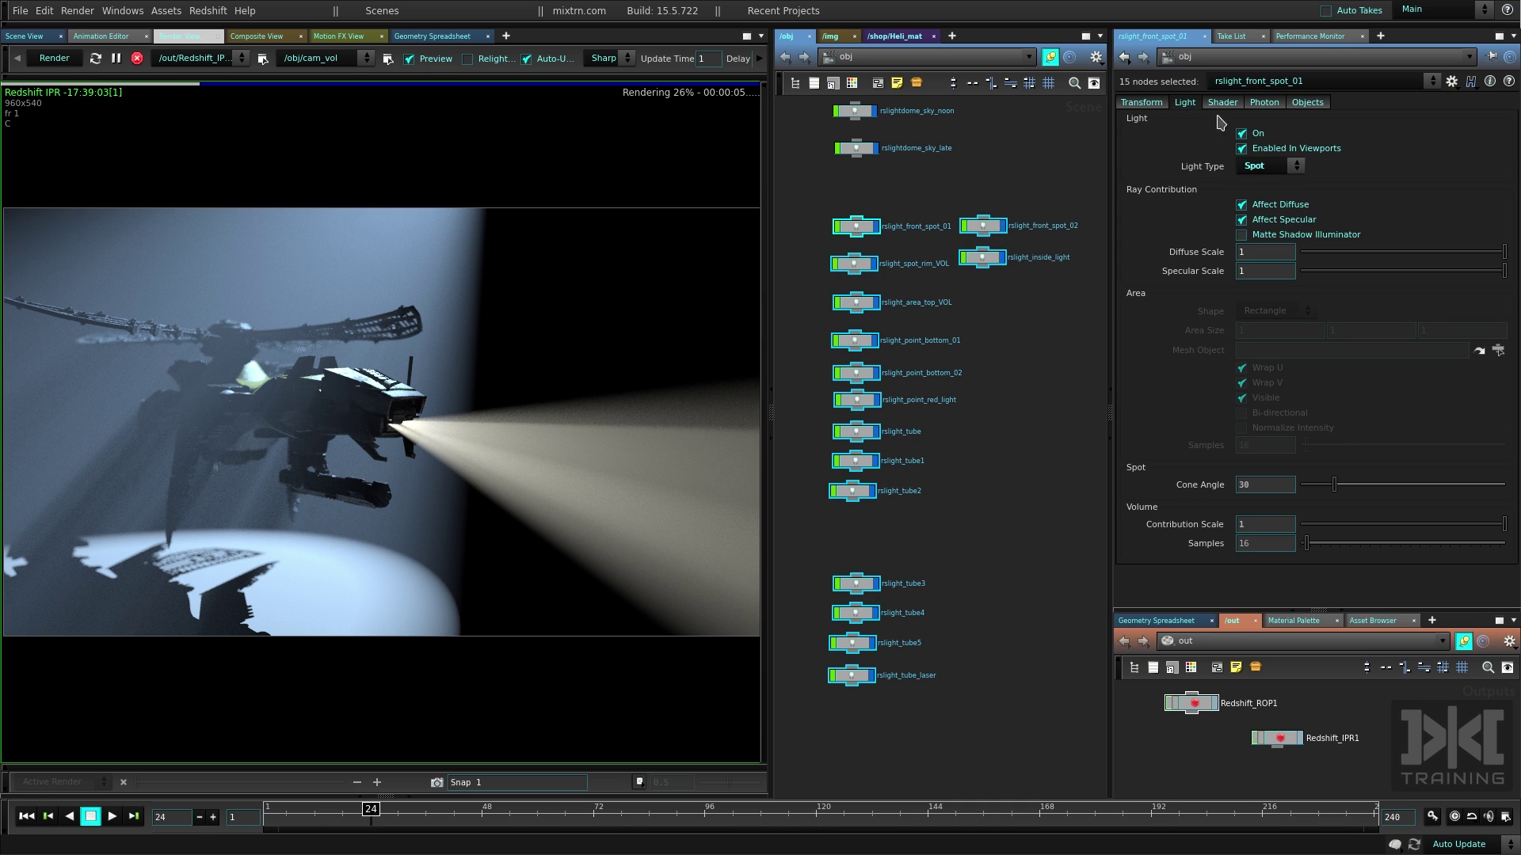
click(1242, 132)
click(1242, 133)
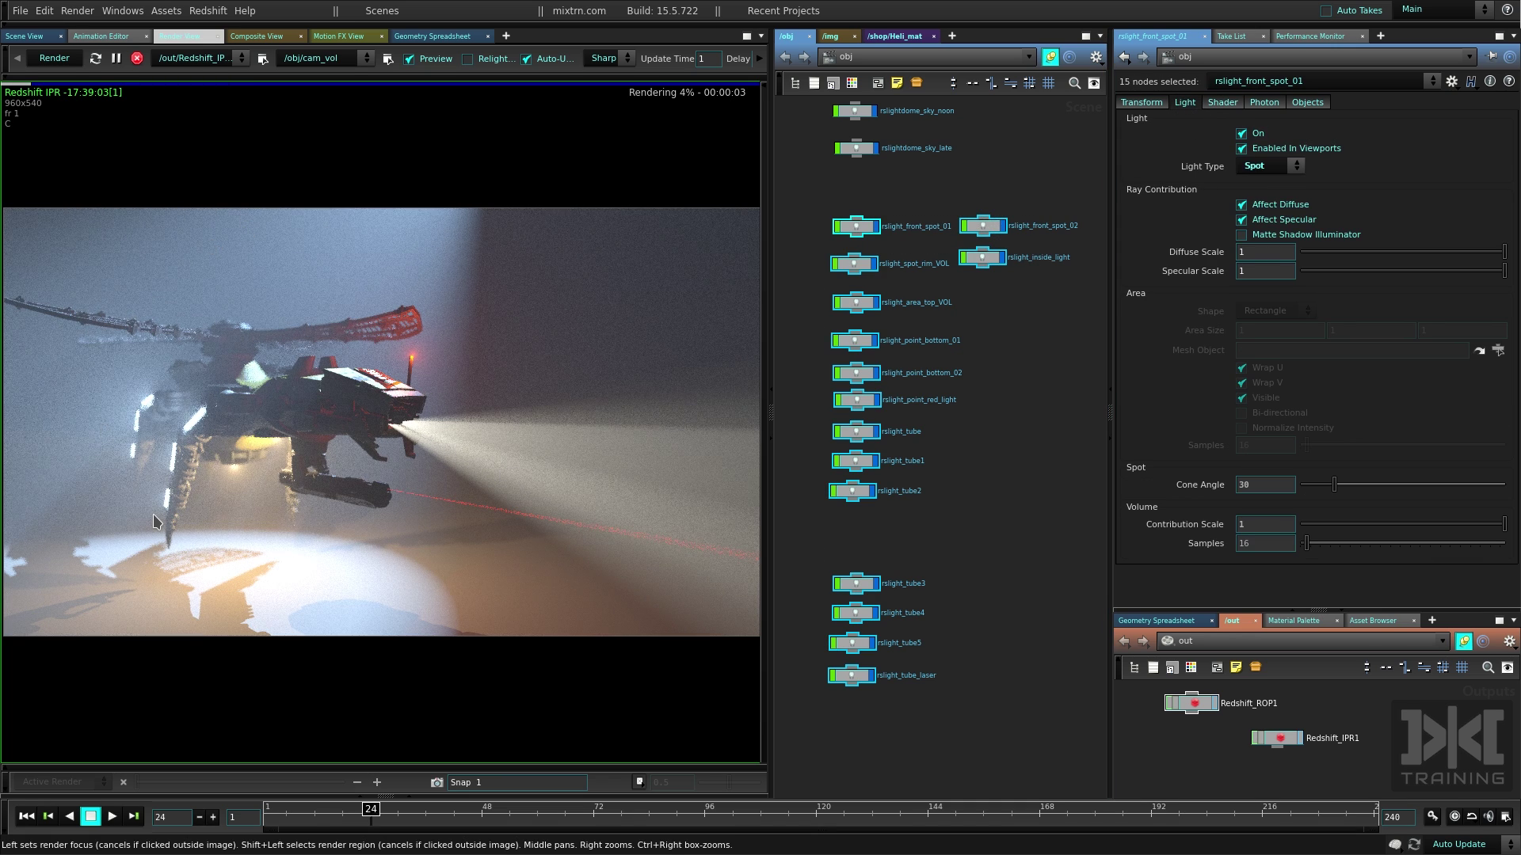
click(982, 257)
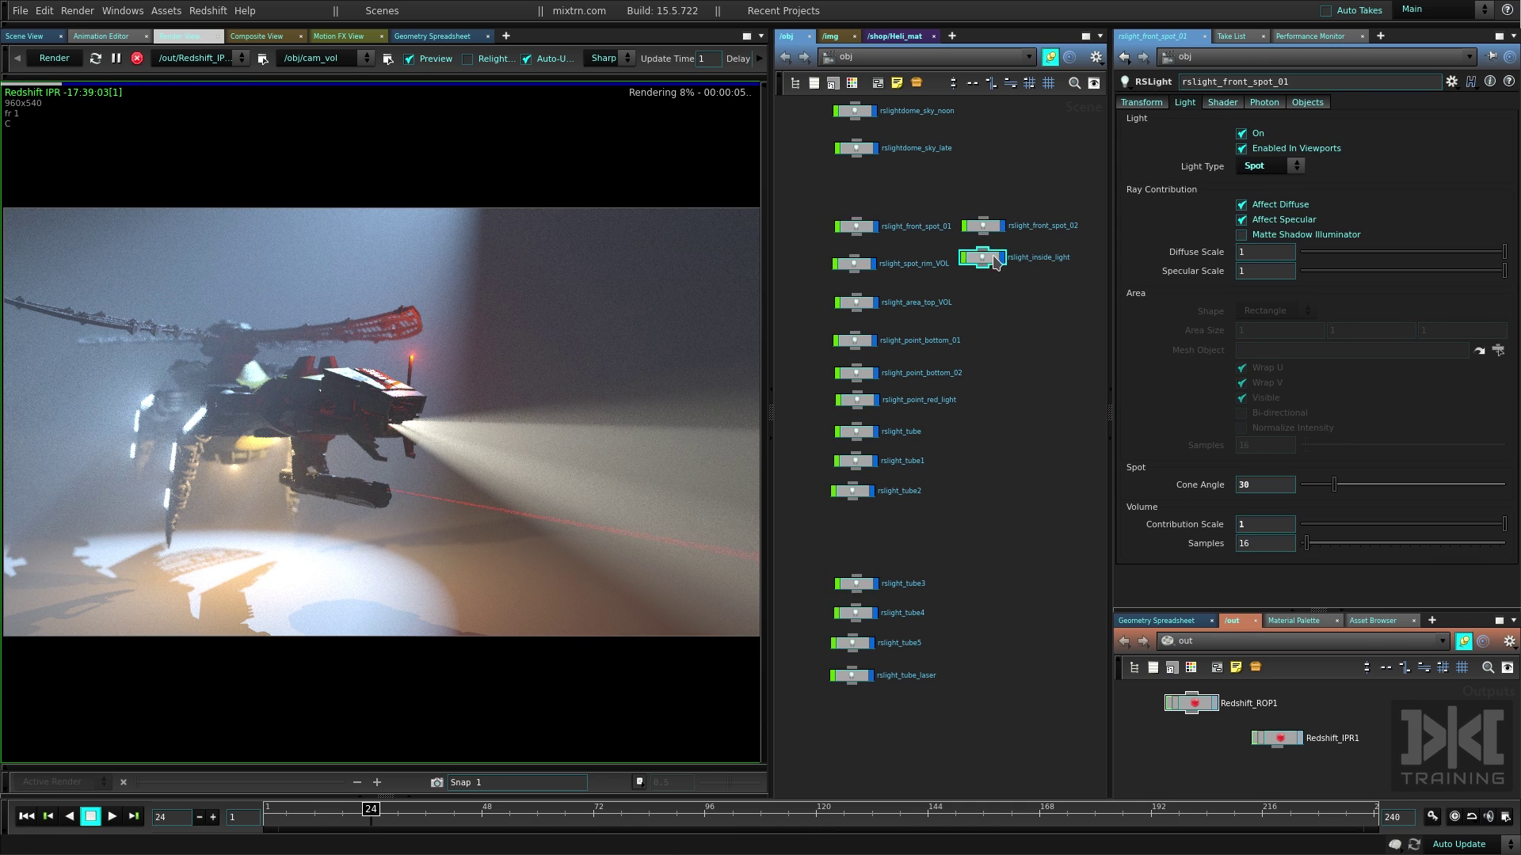
click(1222, 102)
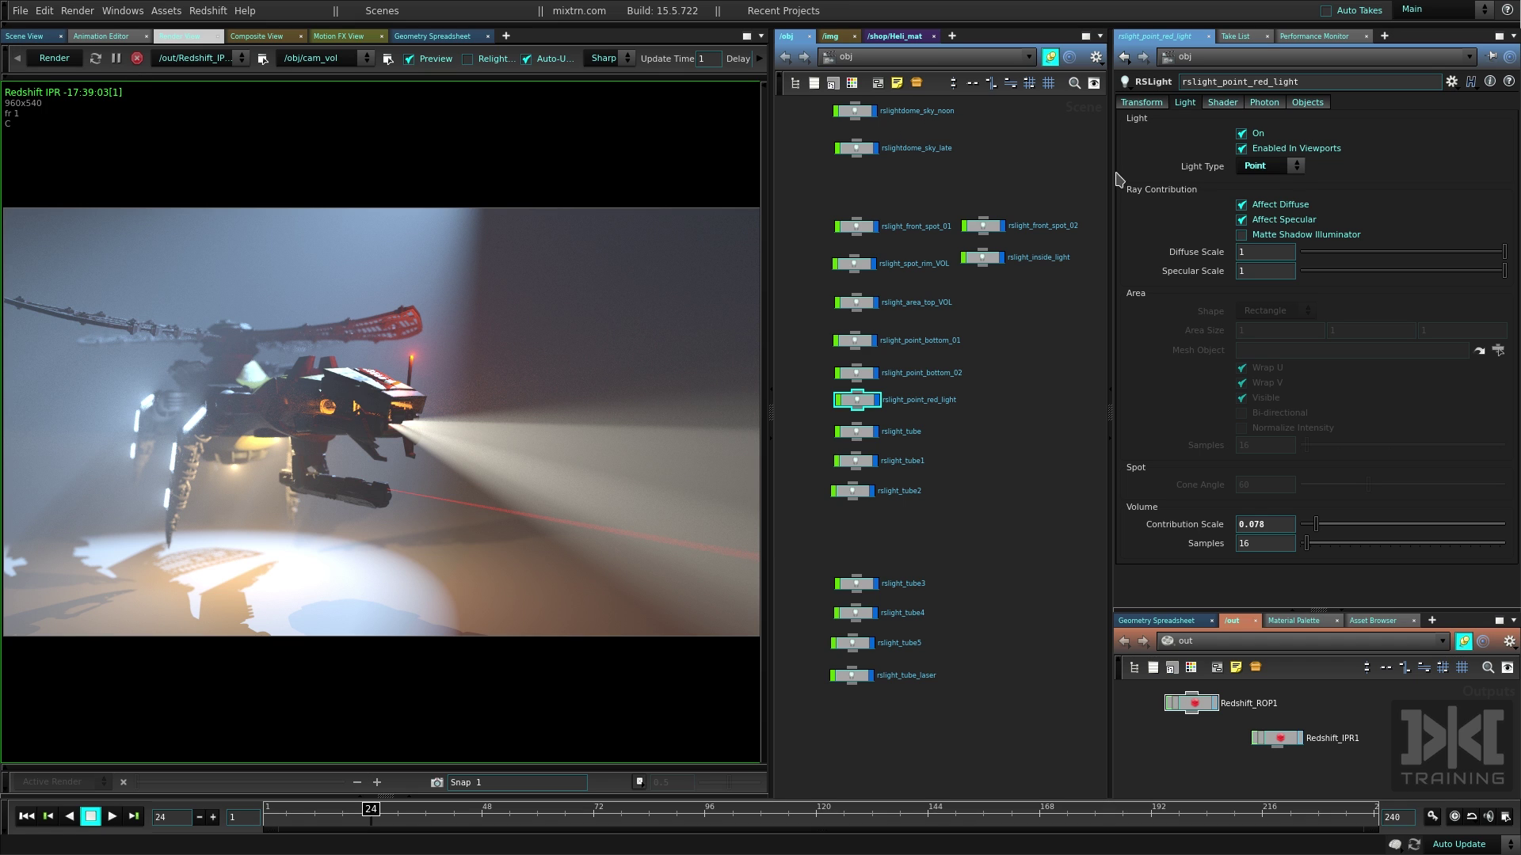
Move the helicopter scene's window aside and switch to the empty Houdini scene
alt+drag(1168, 116, 981, 321)
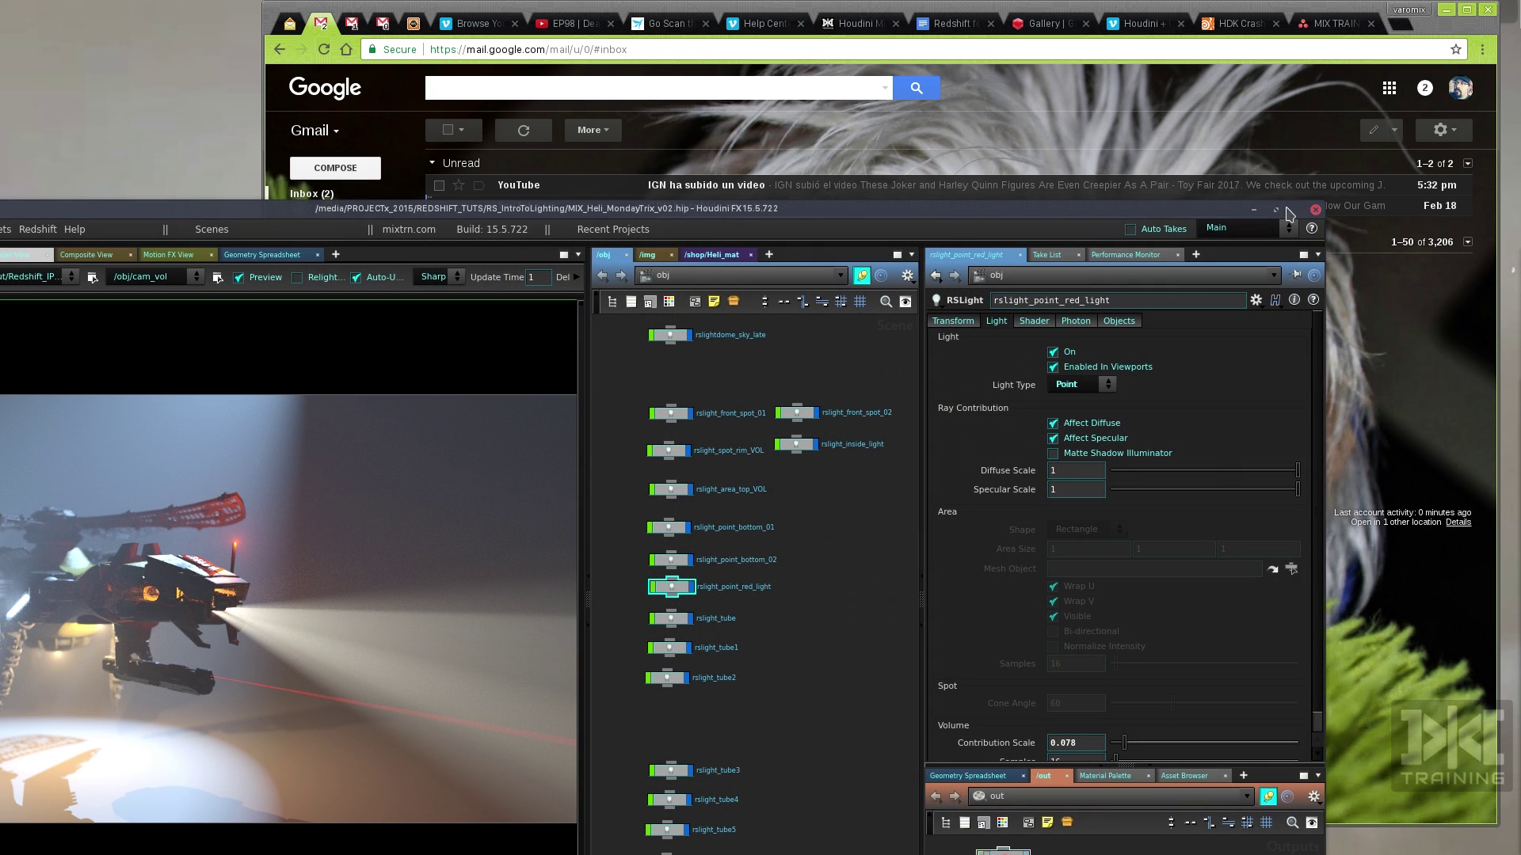
double_click(676, 209)
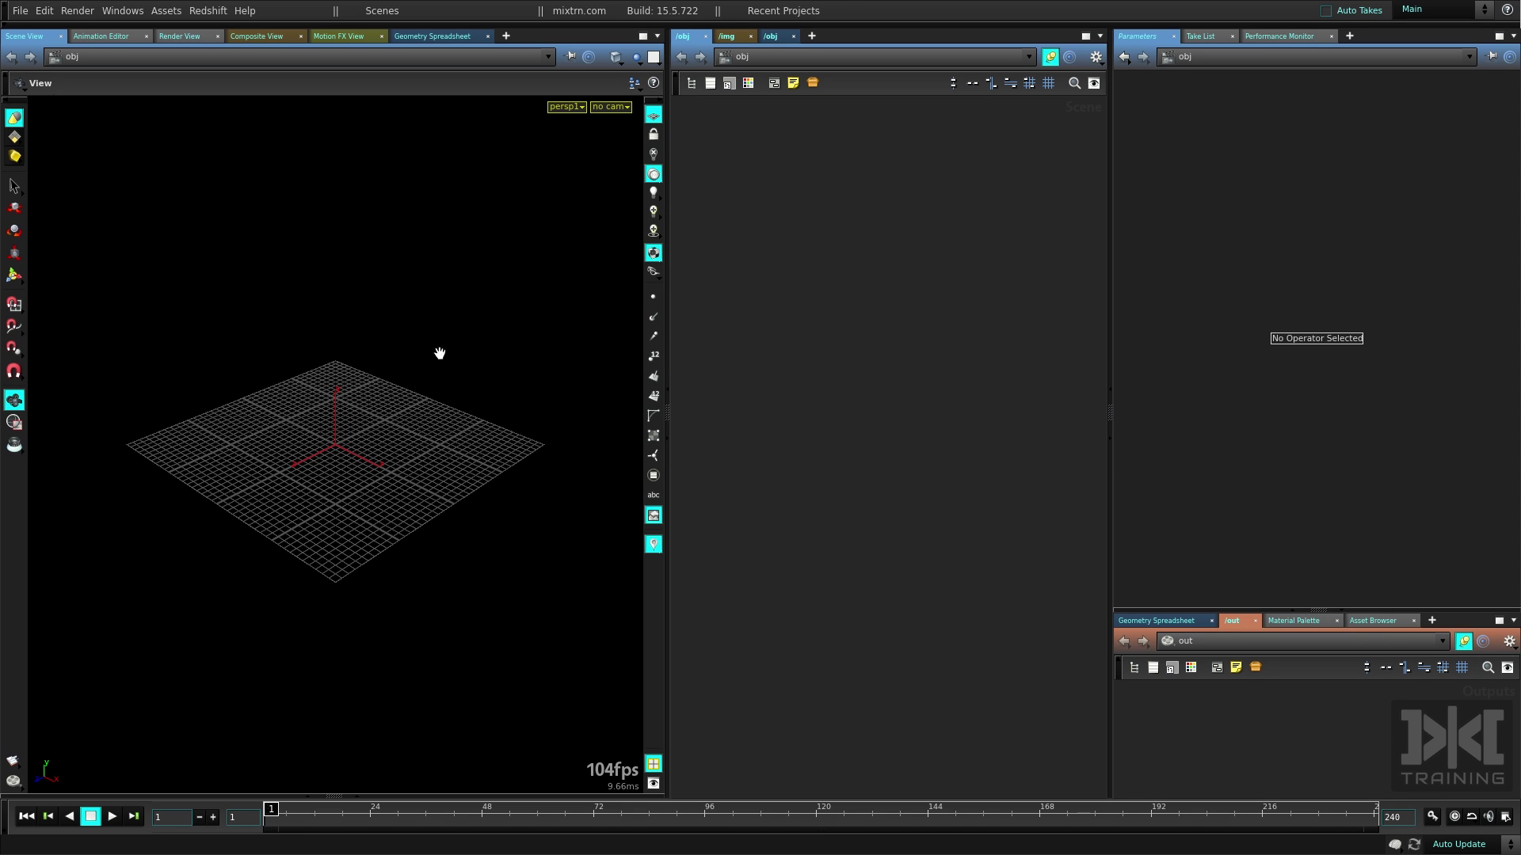
key(Tab)
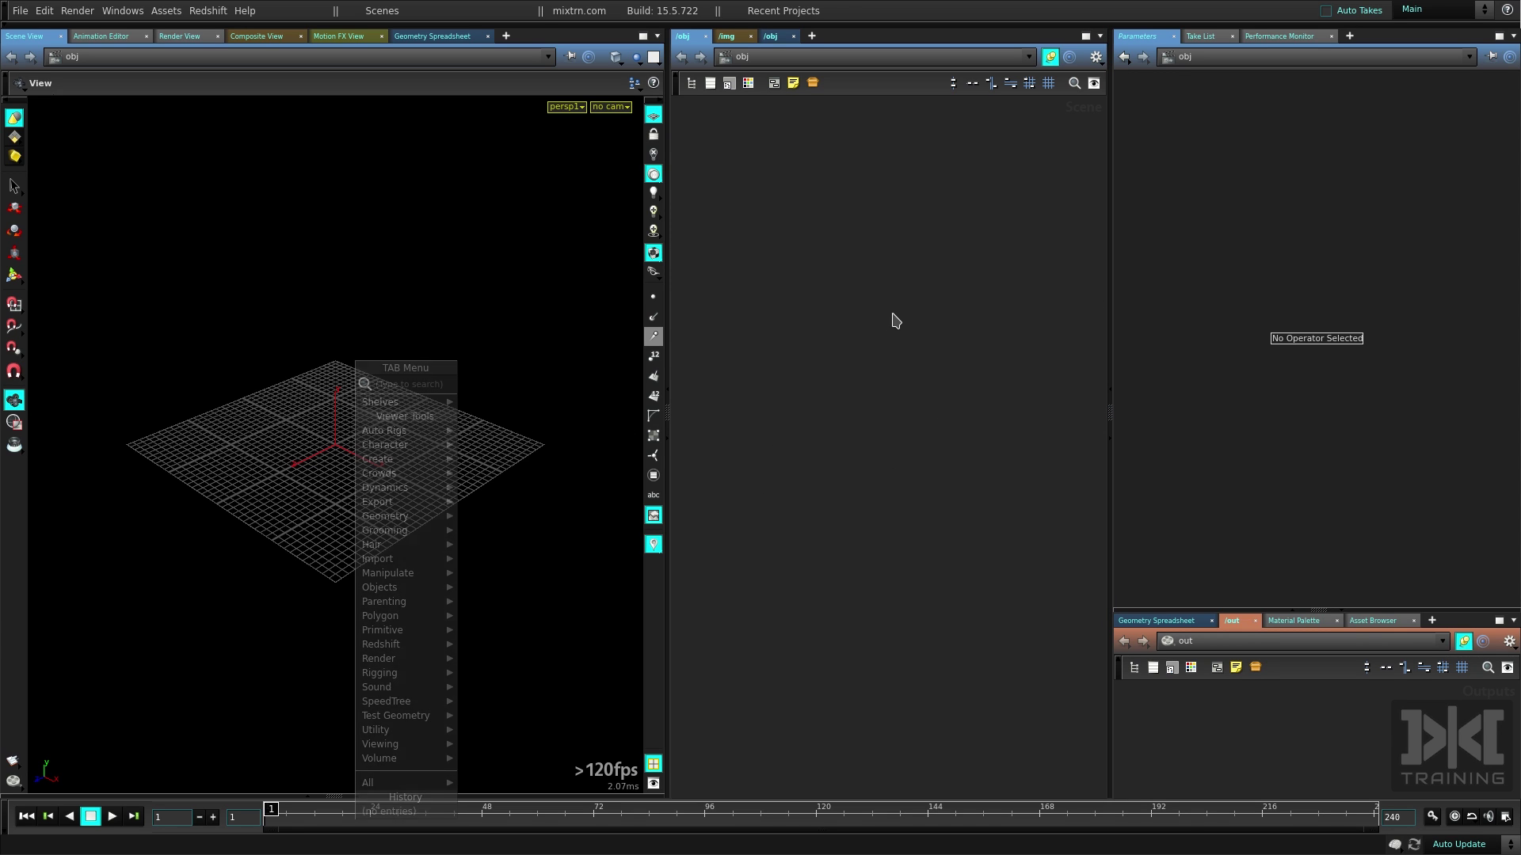
key(Tab)
text(rop)
key(Return)
key(Escape)
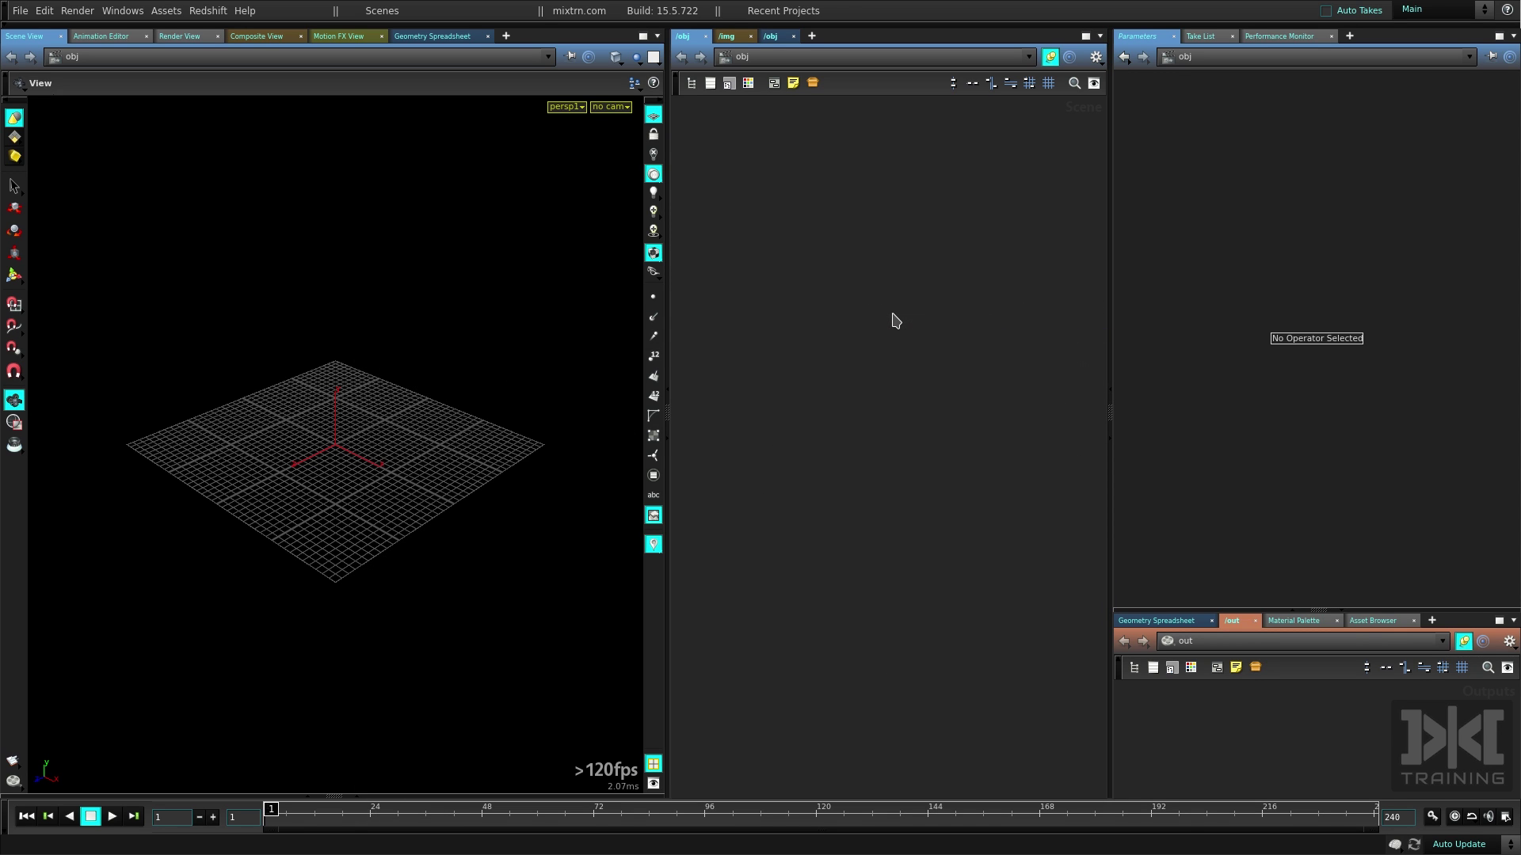
Add a Roberto test geometry object to the scene
key(Tab)
text(rob)
key(Return)
click(893, 314)
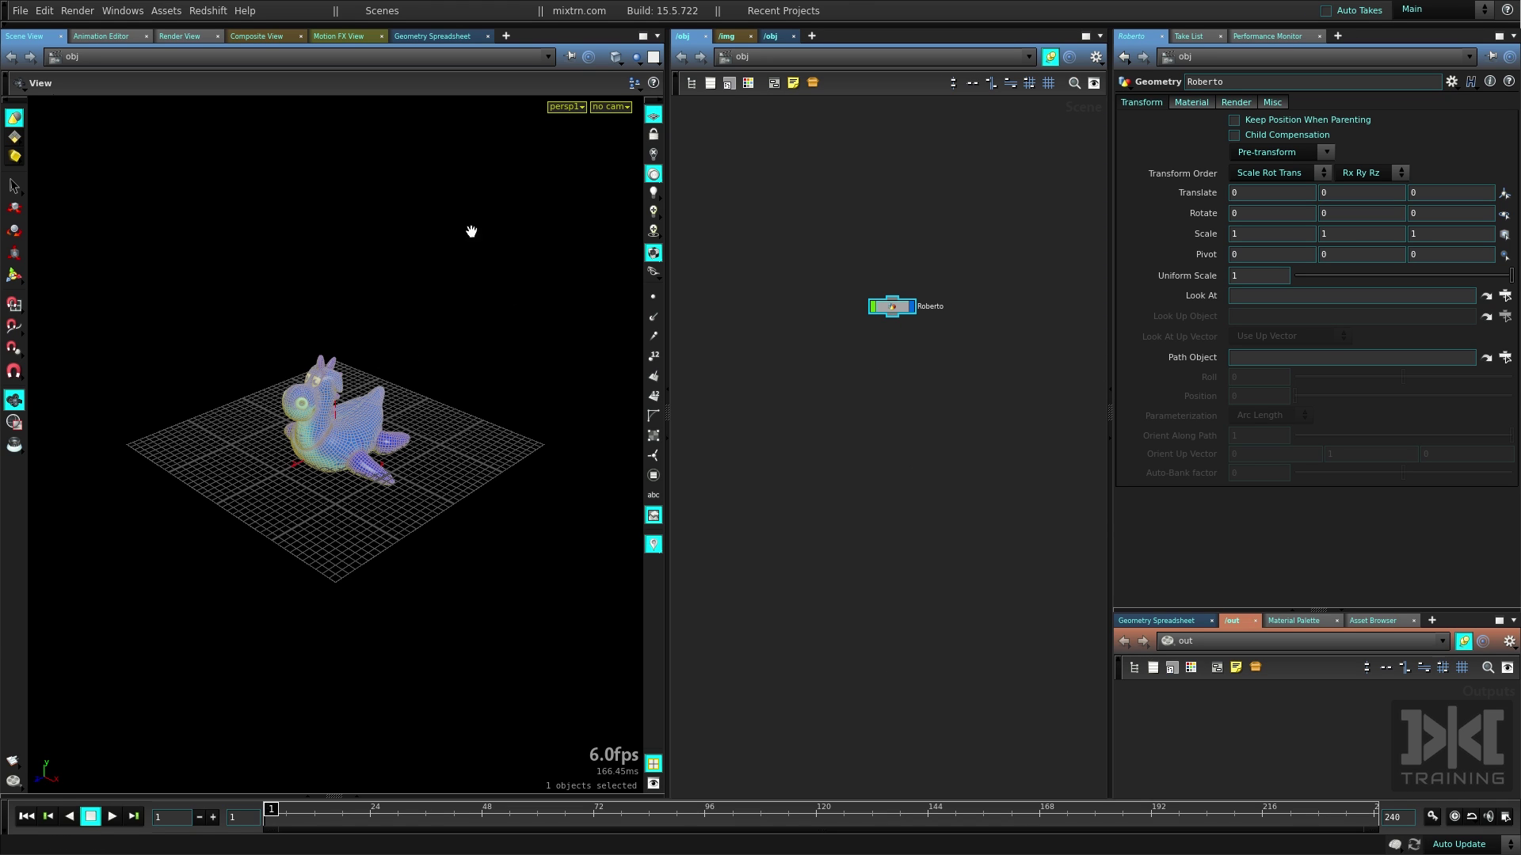
Reveal the shelves and create a Pyro FX Explosion from the Roberto object
click(578, 25)
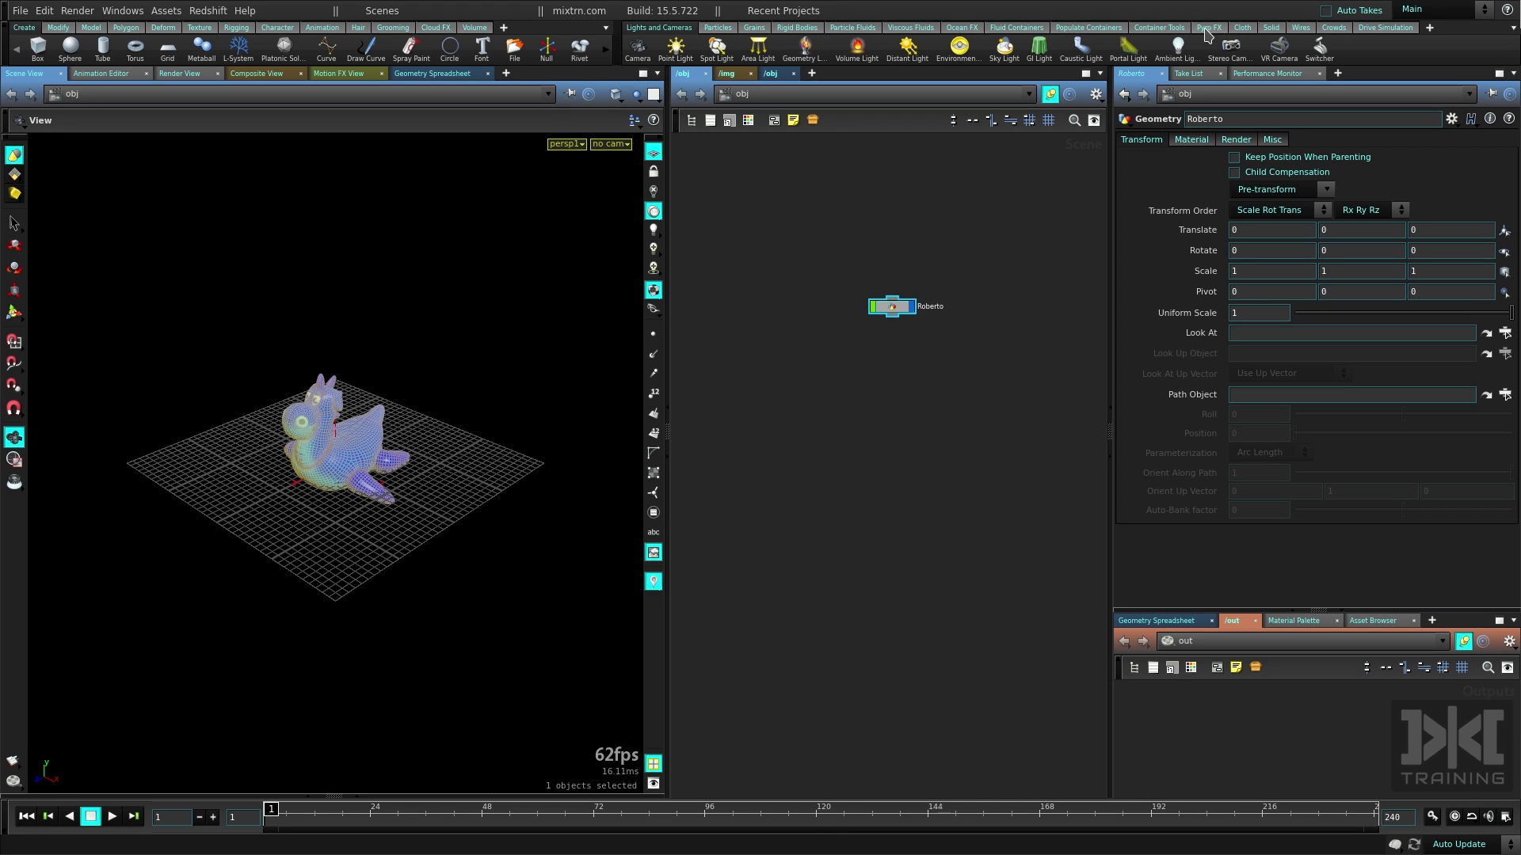
click(1208, 27)
click(673, 49)
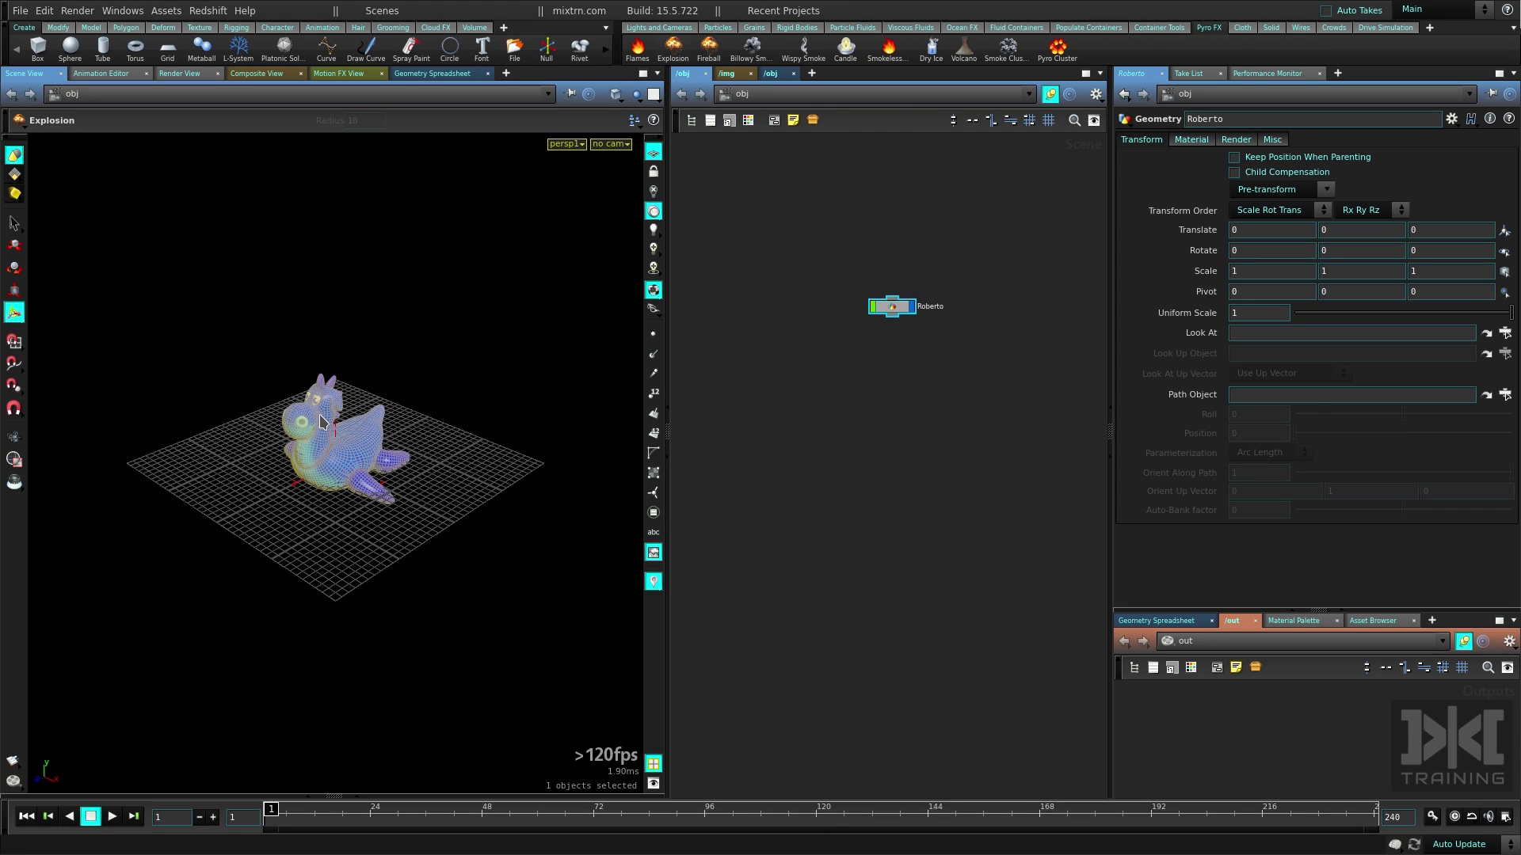
key(Return)
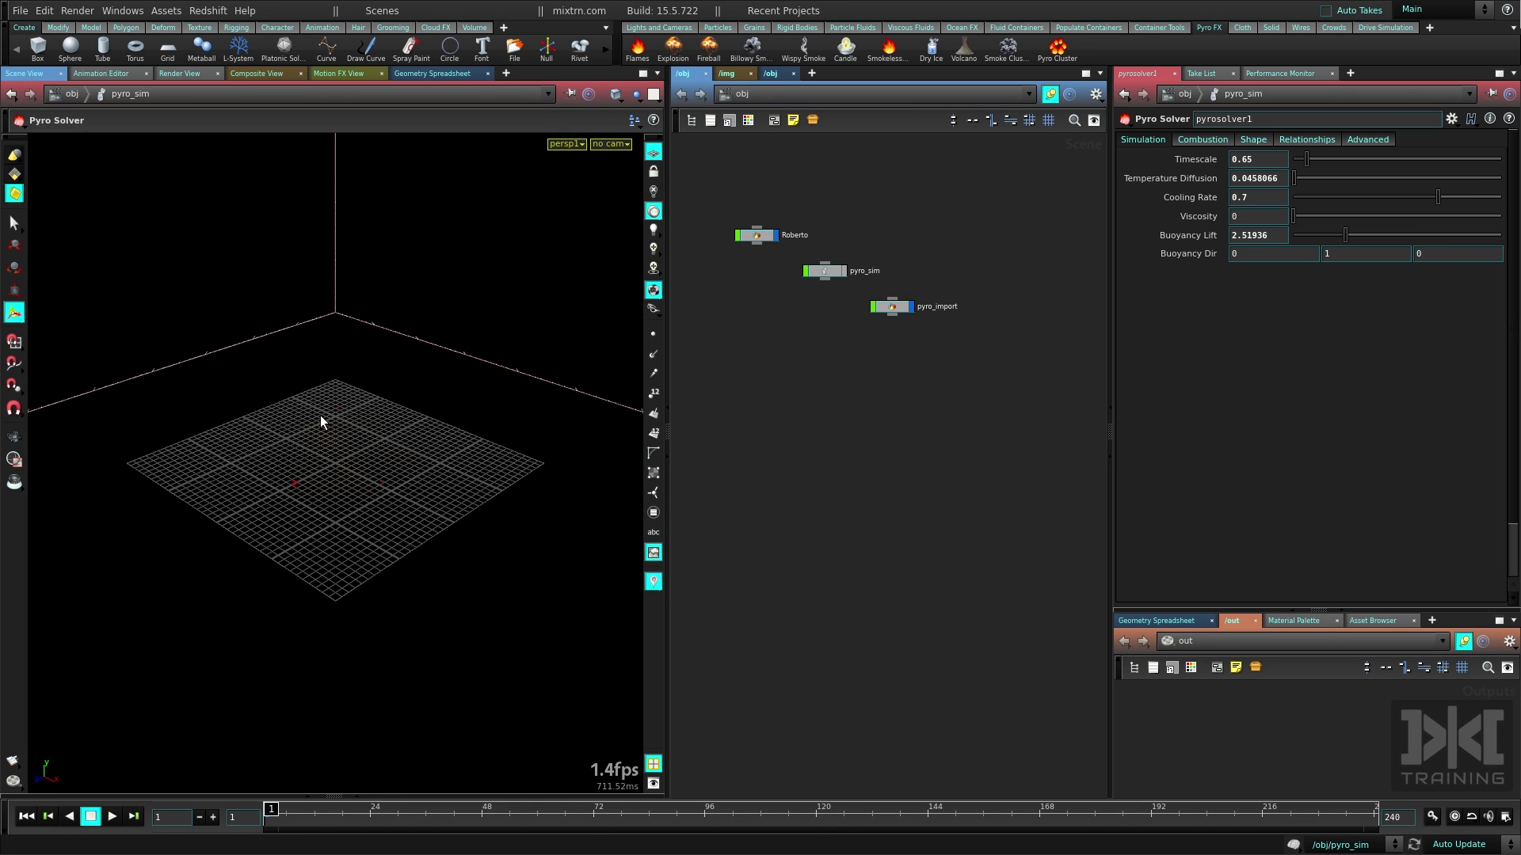
Preview the explosion simulation and return to frame 1
click(111, 816)
click(91, 817)
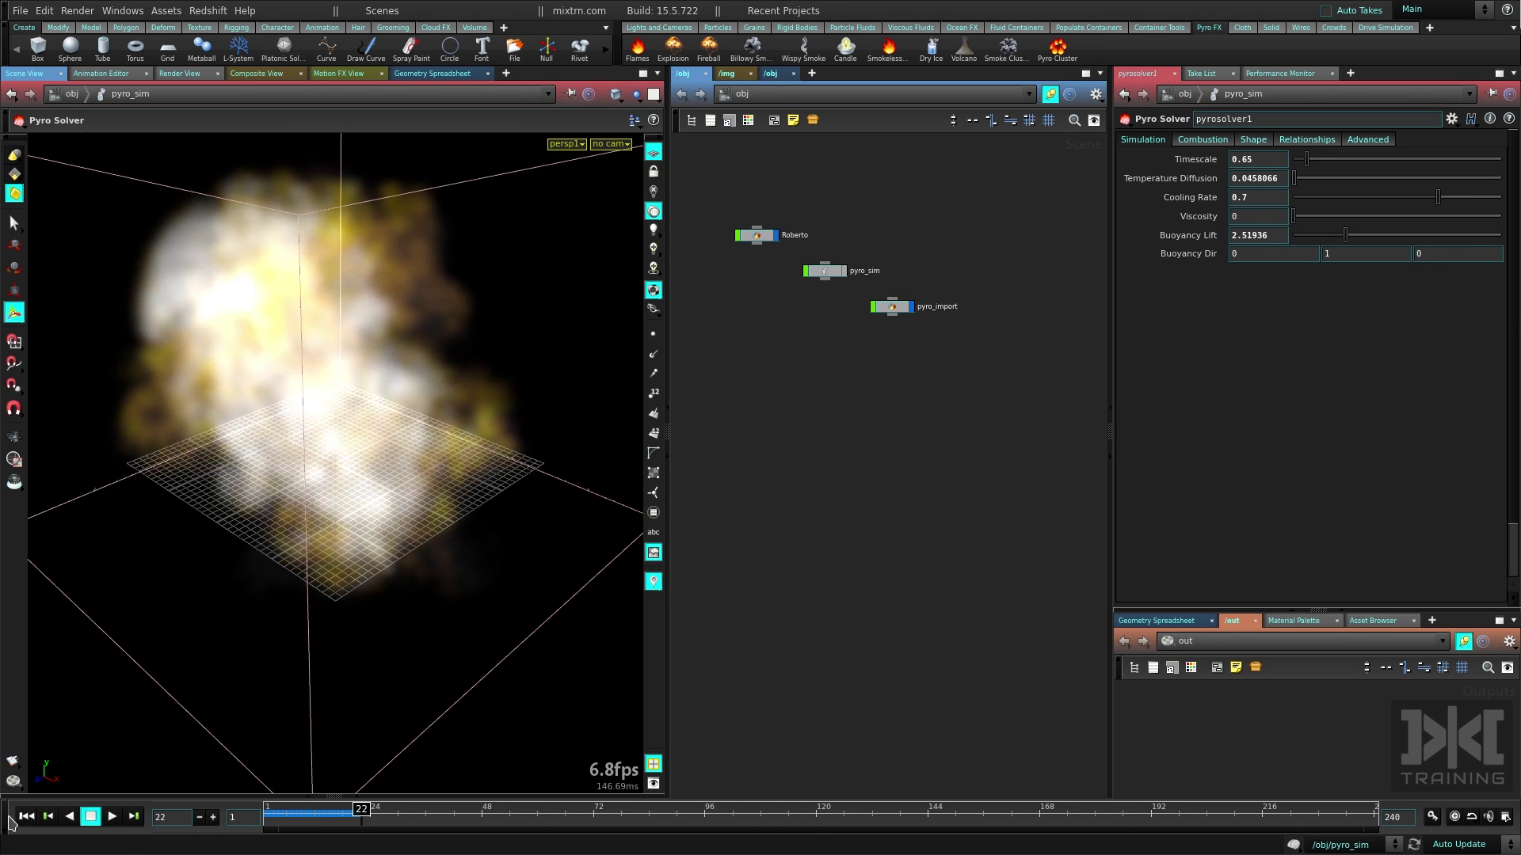
click(25, 817)
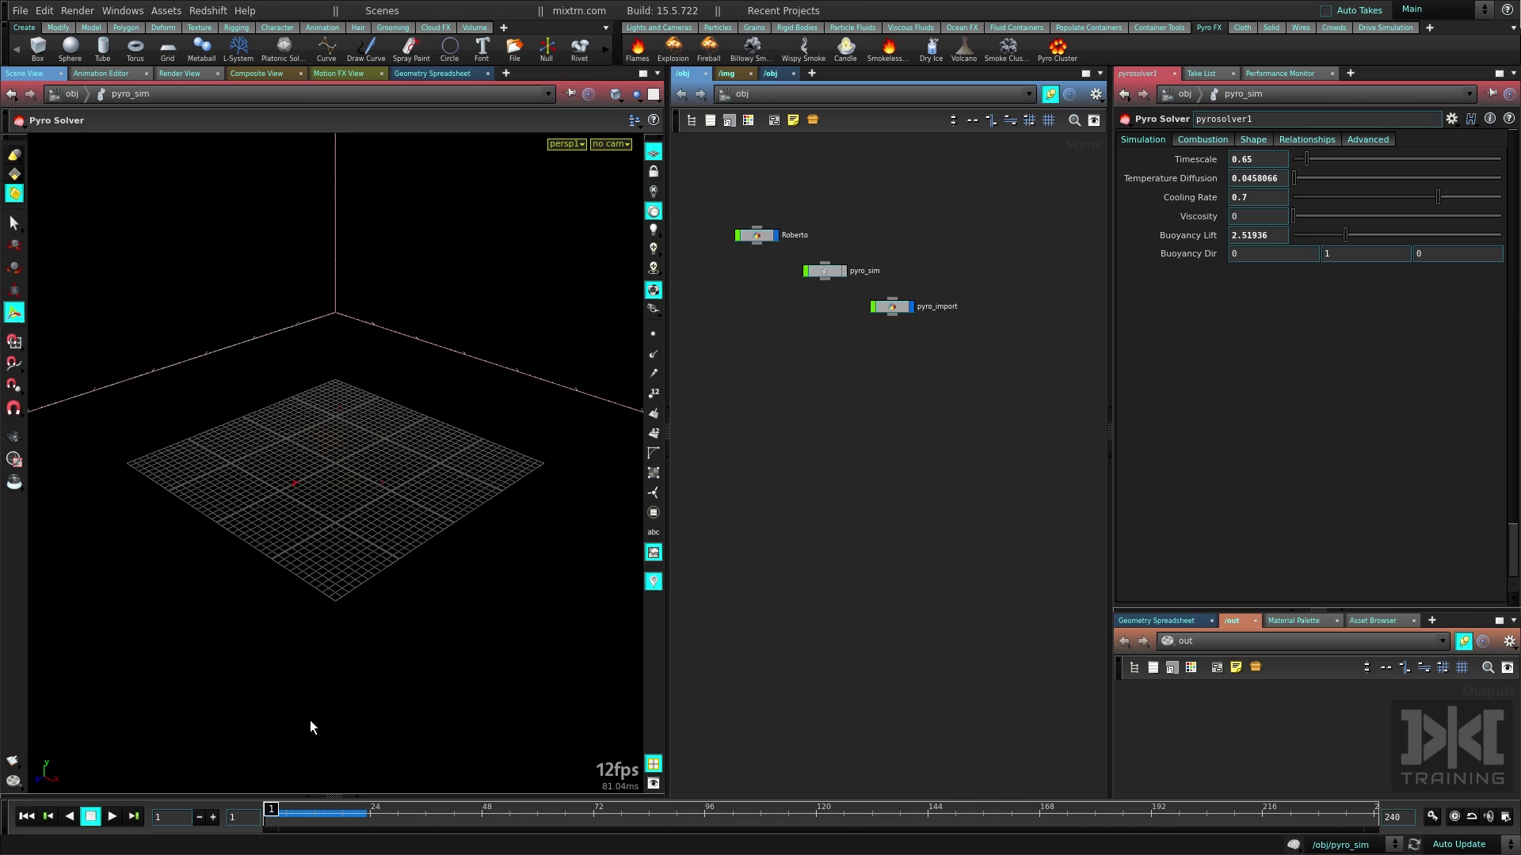
Inside pyro_sim, set the pyro smoke object's Division Size to 0.05
double_click(824, 271)
click(871, 354)
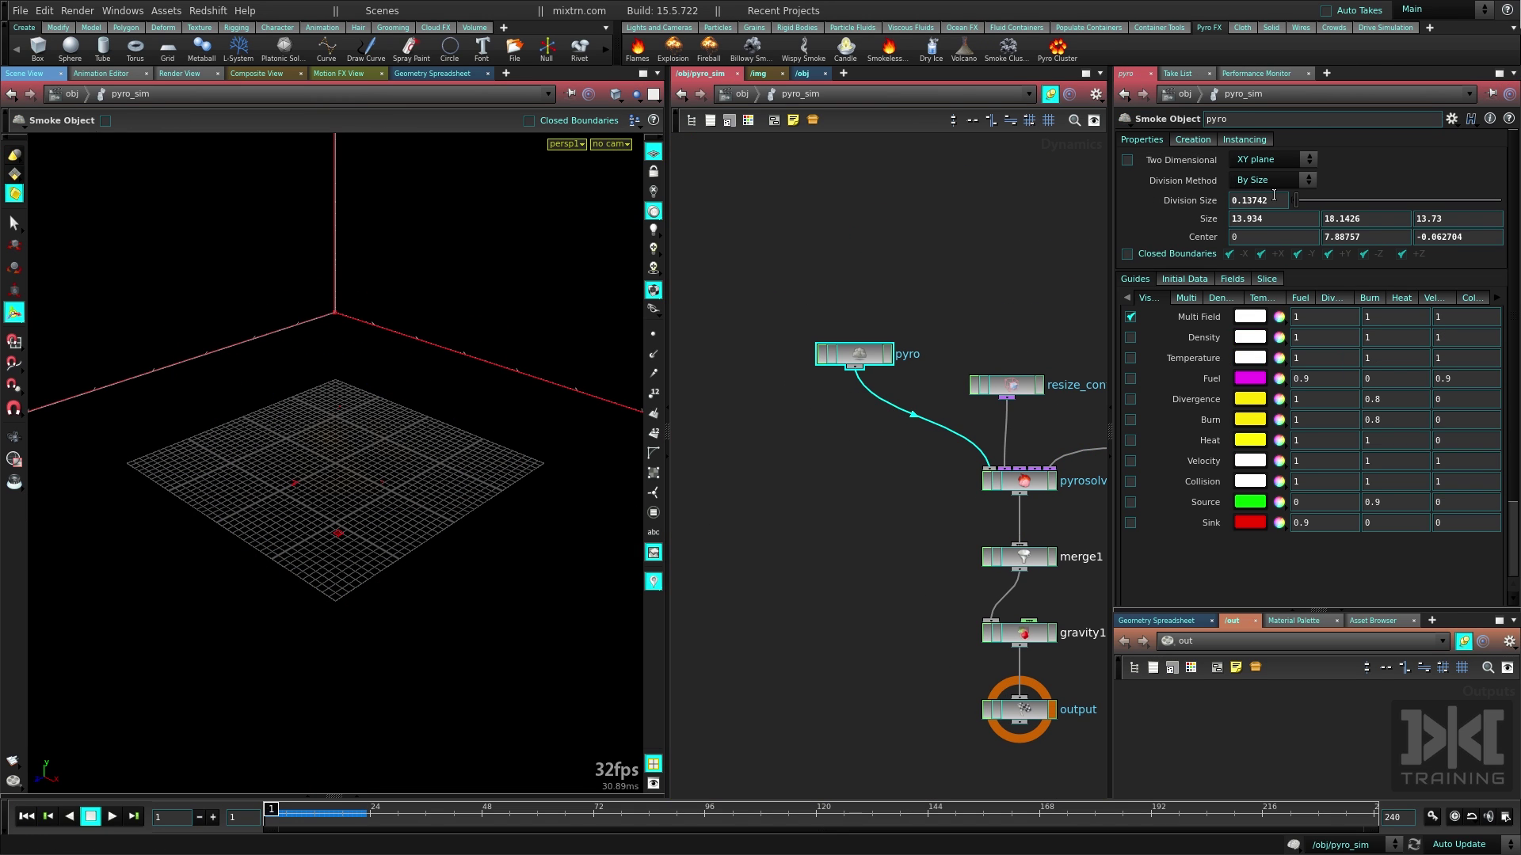
mouse_move(1141, 194)
key(Up)
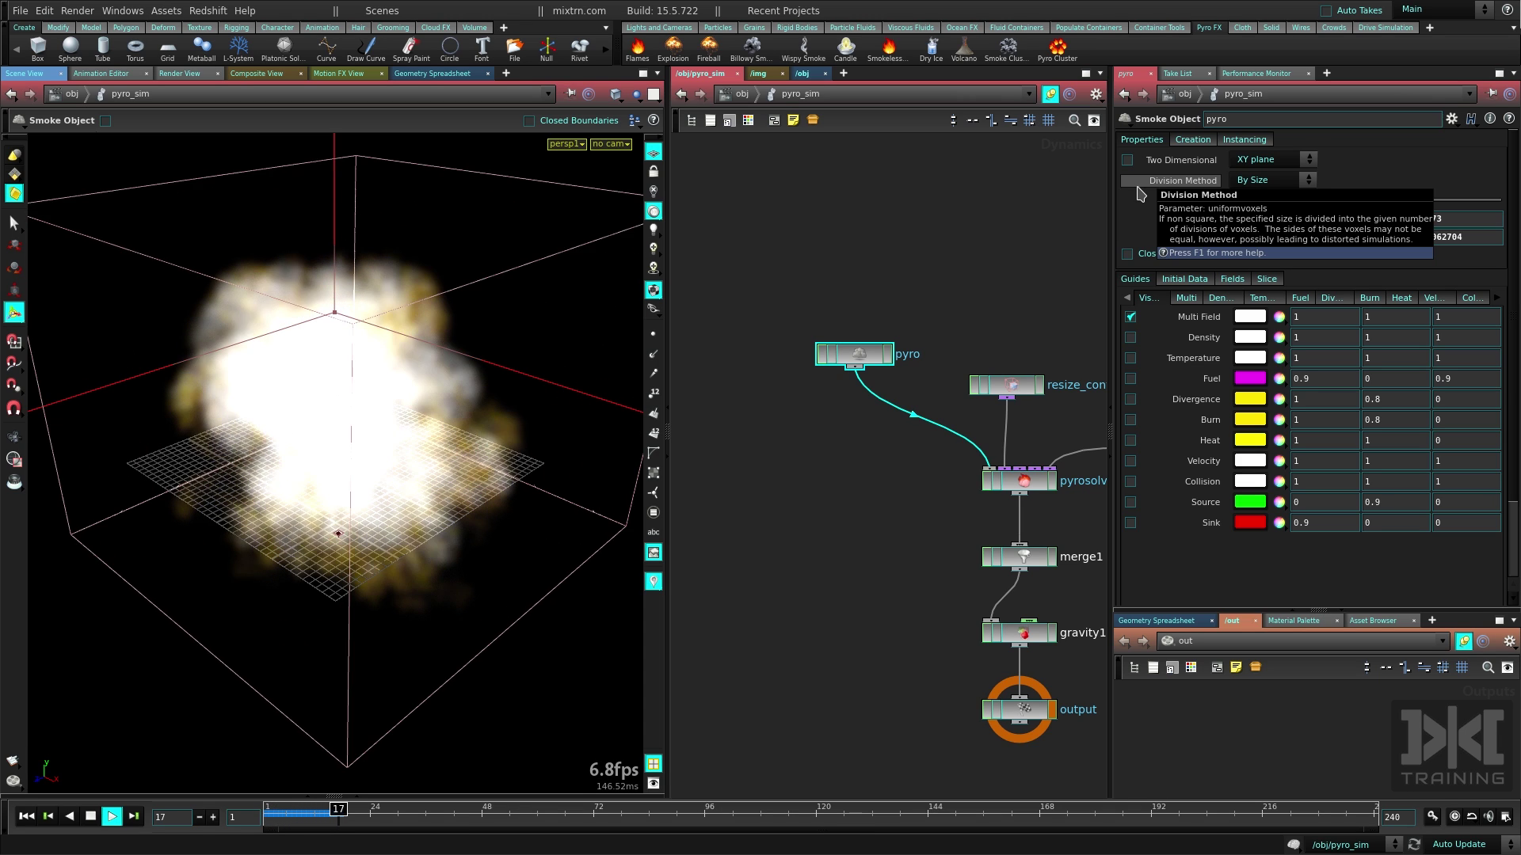
key(ctrl+Up)
click(1254, 203)
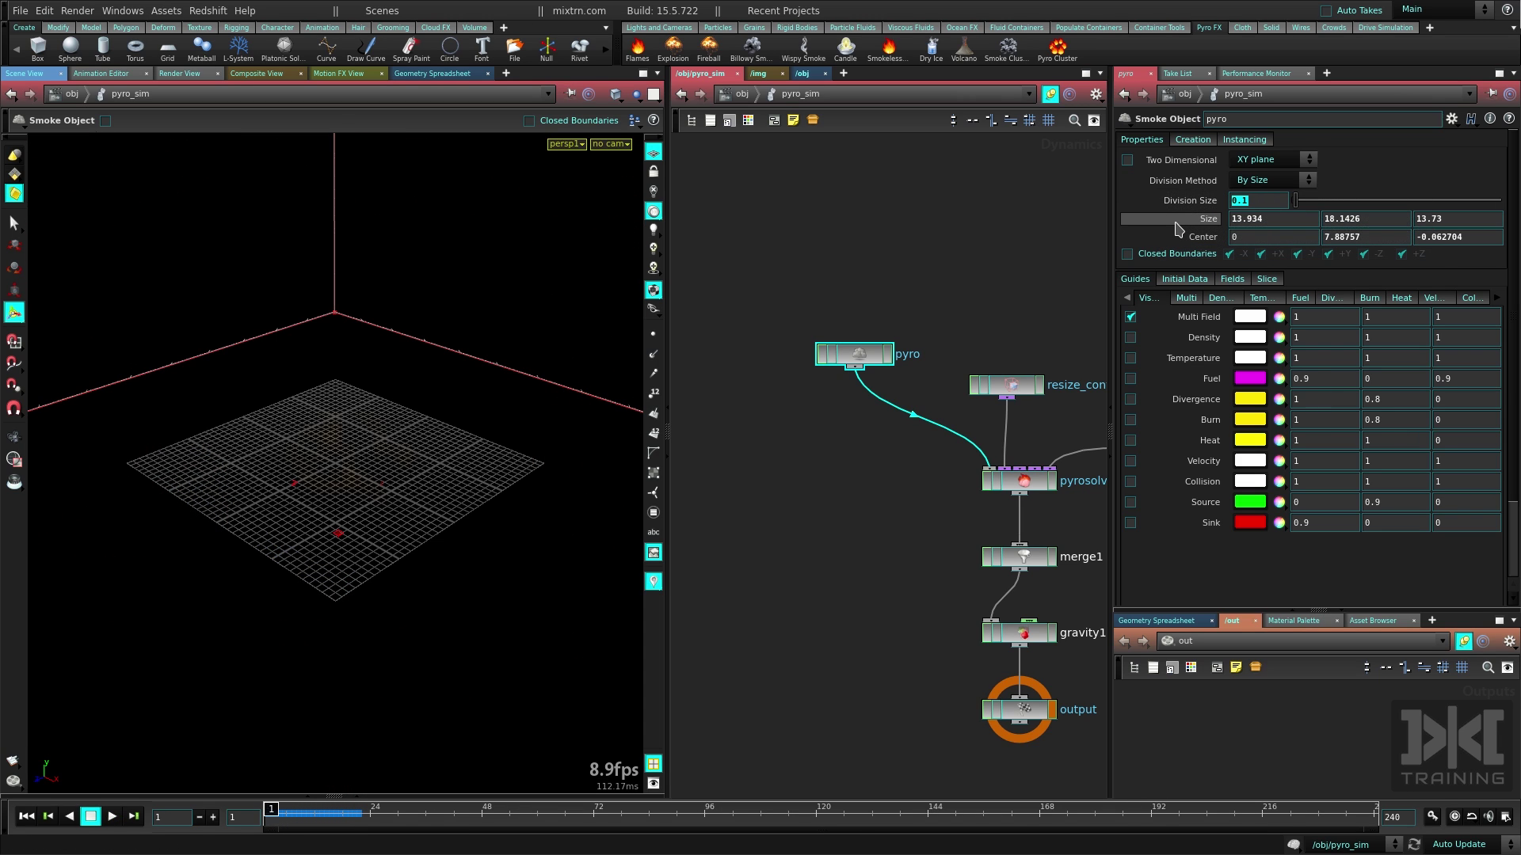
text(0.05)
key(Return)
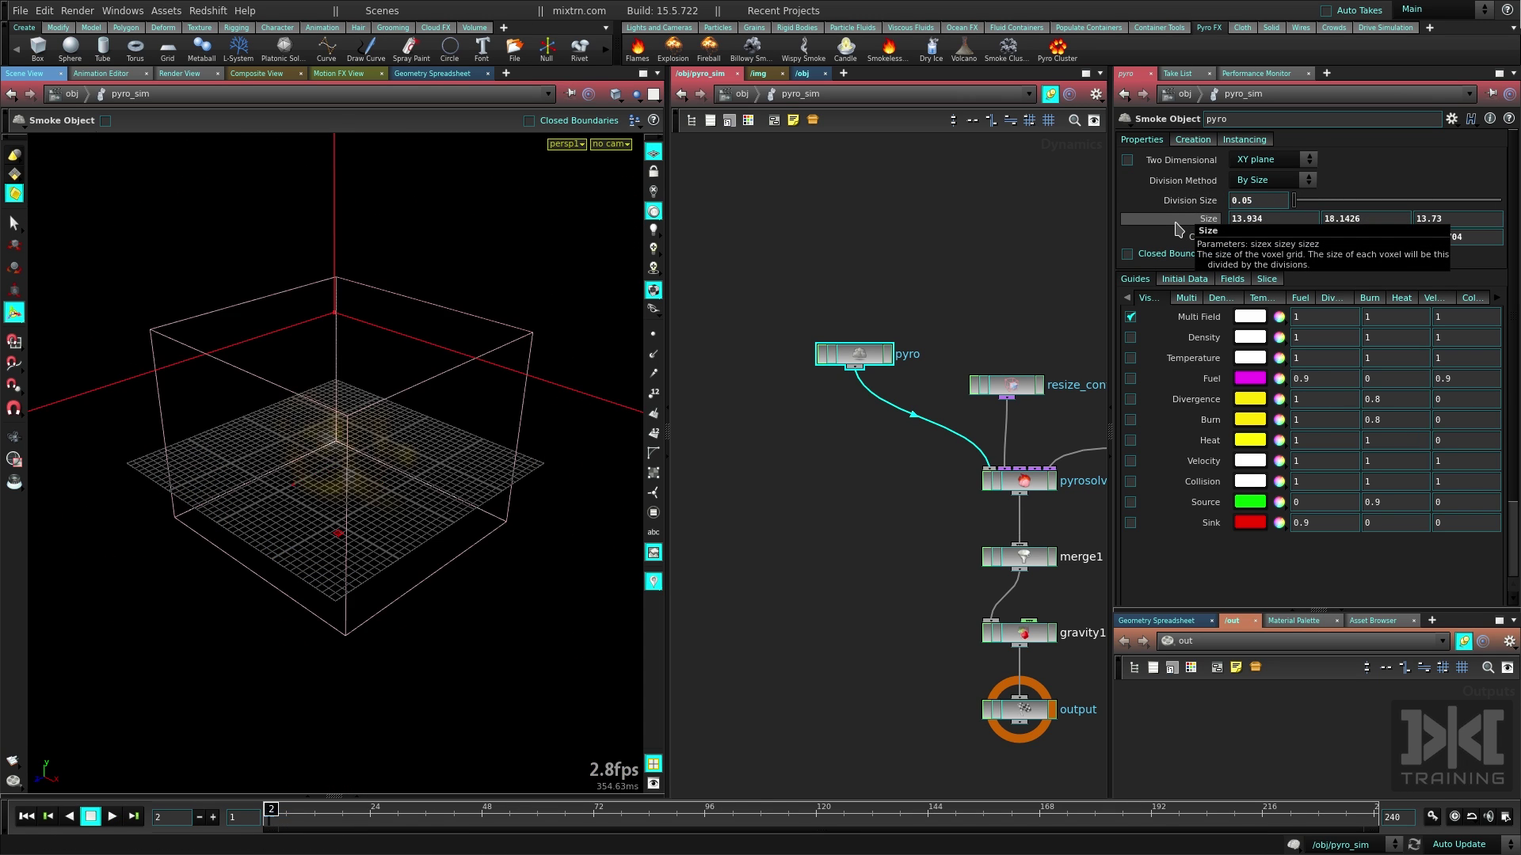
Simulate the explosion up to frame 29, stop there, and deselect the pyro node
key(Up)
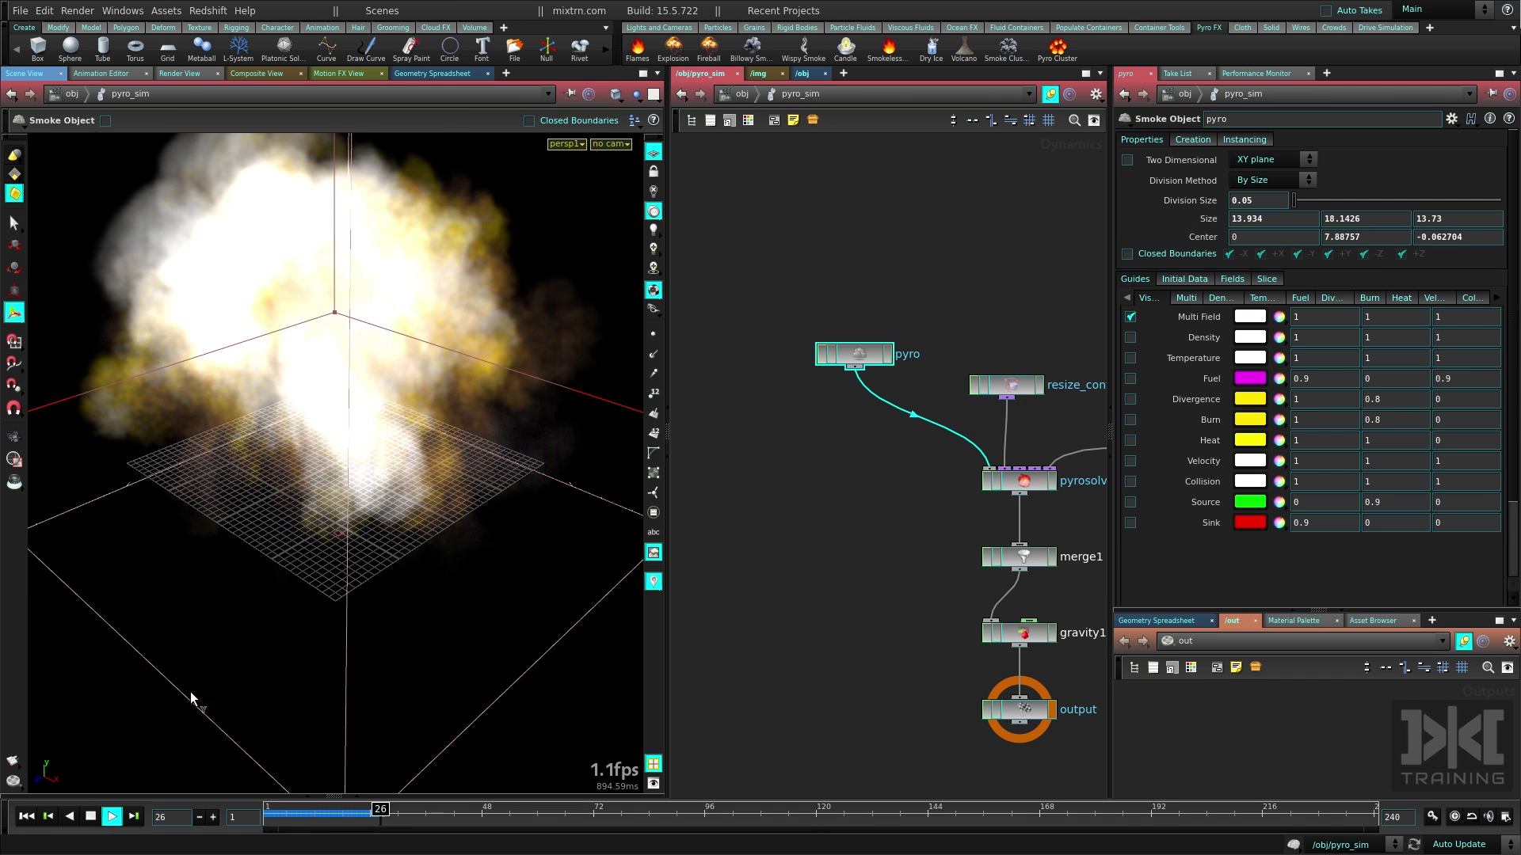
key(Up)
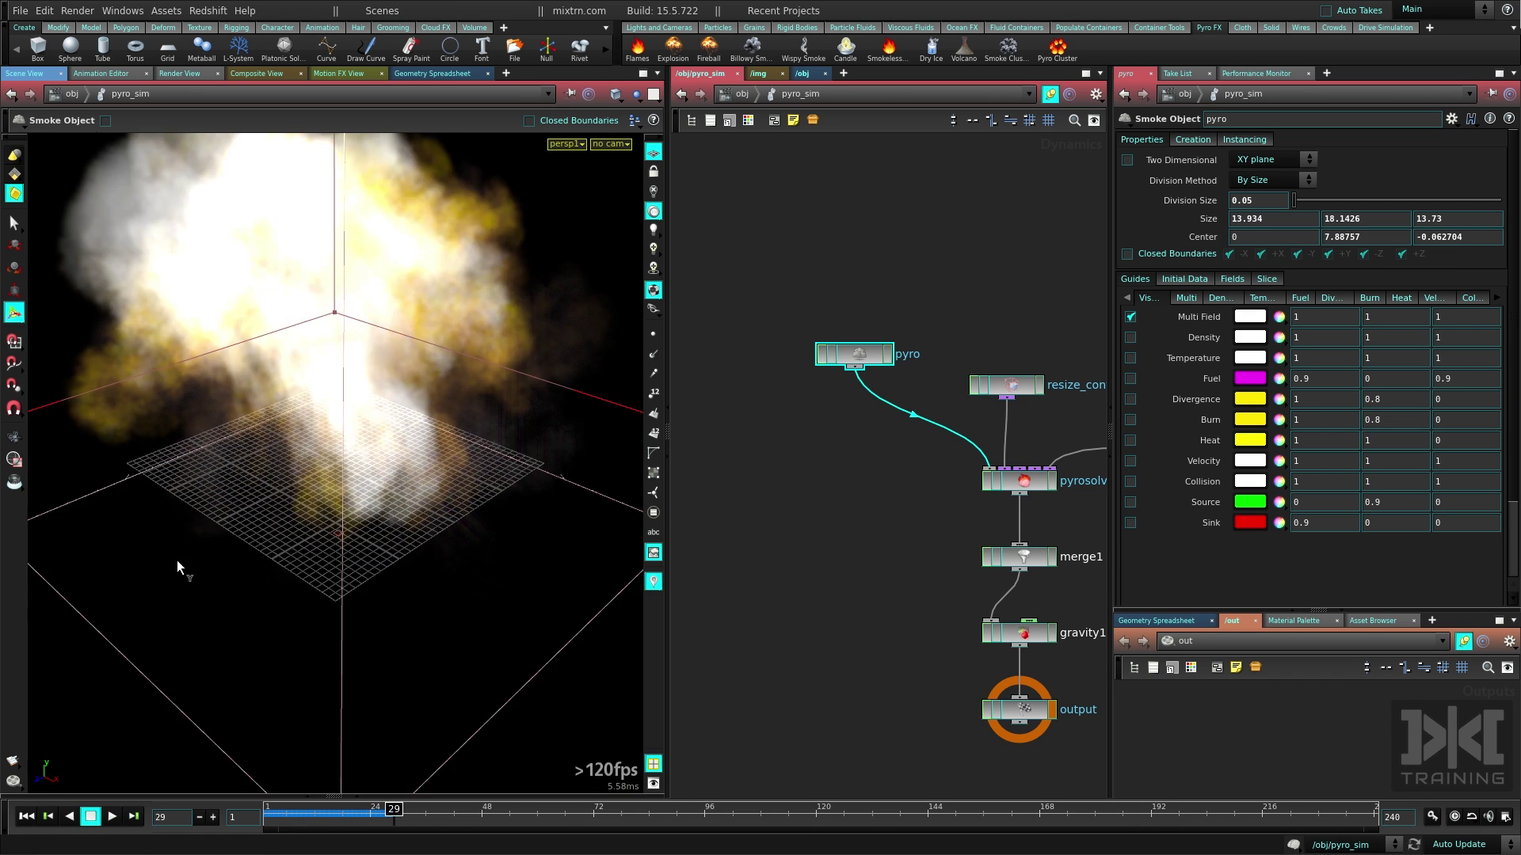
click(496, 487)
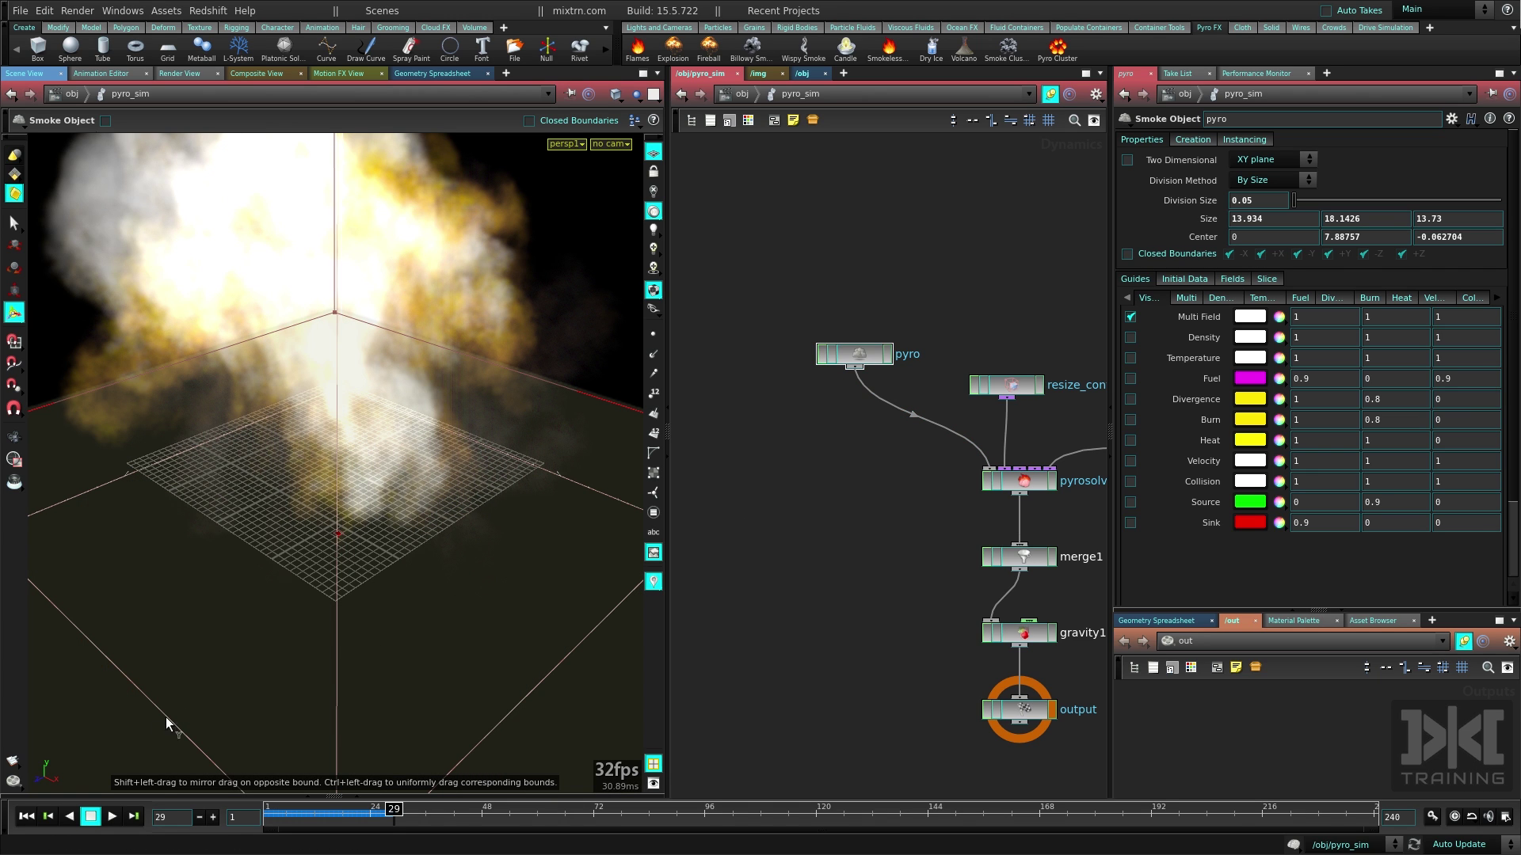
Frame the whole explosion from an angled side view and create a new camera from it
alt+right_drag(585, 486, 409, 431)
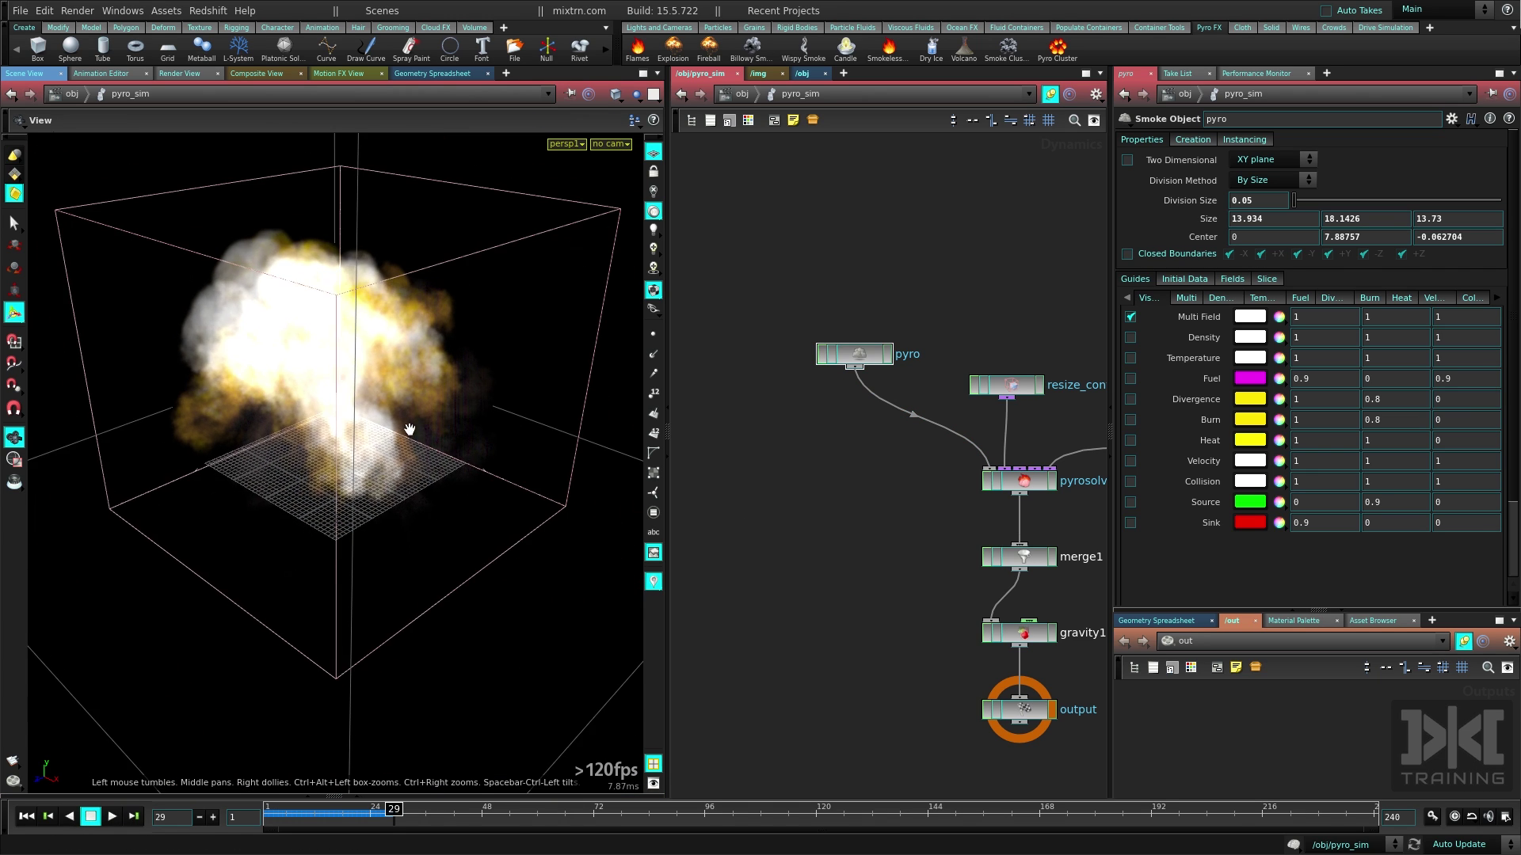
alt+drag(408, 431, 507, 451)
click(617, 145)
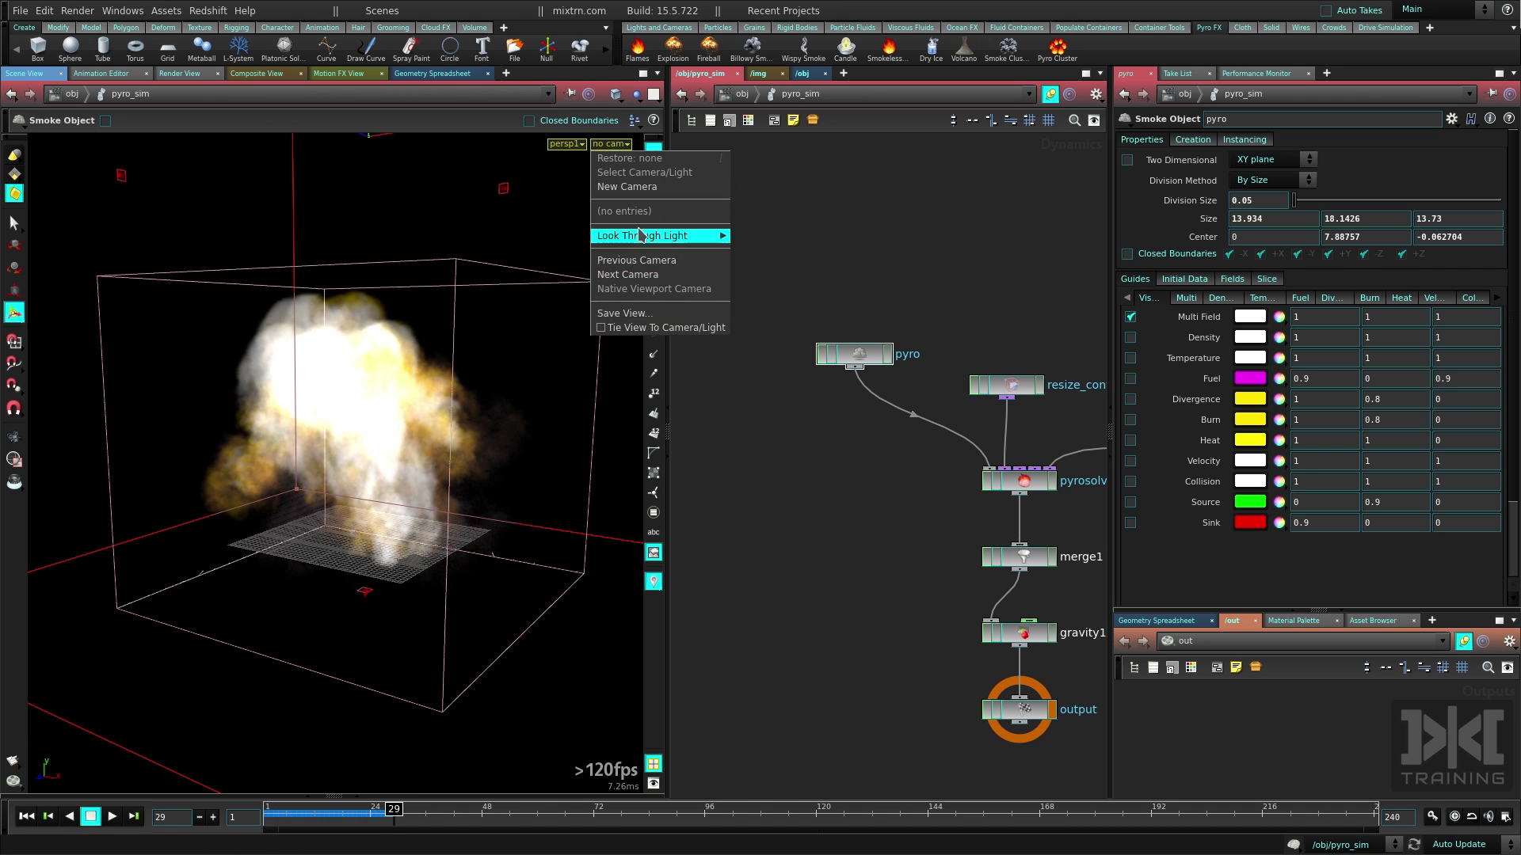
click(626, 189)
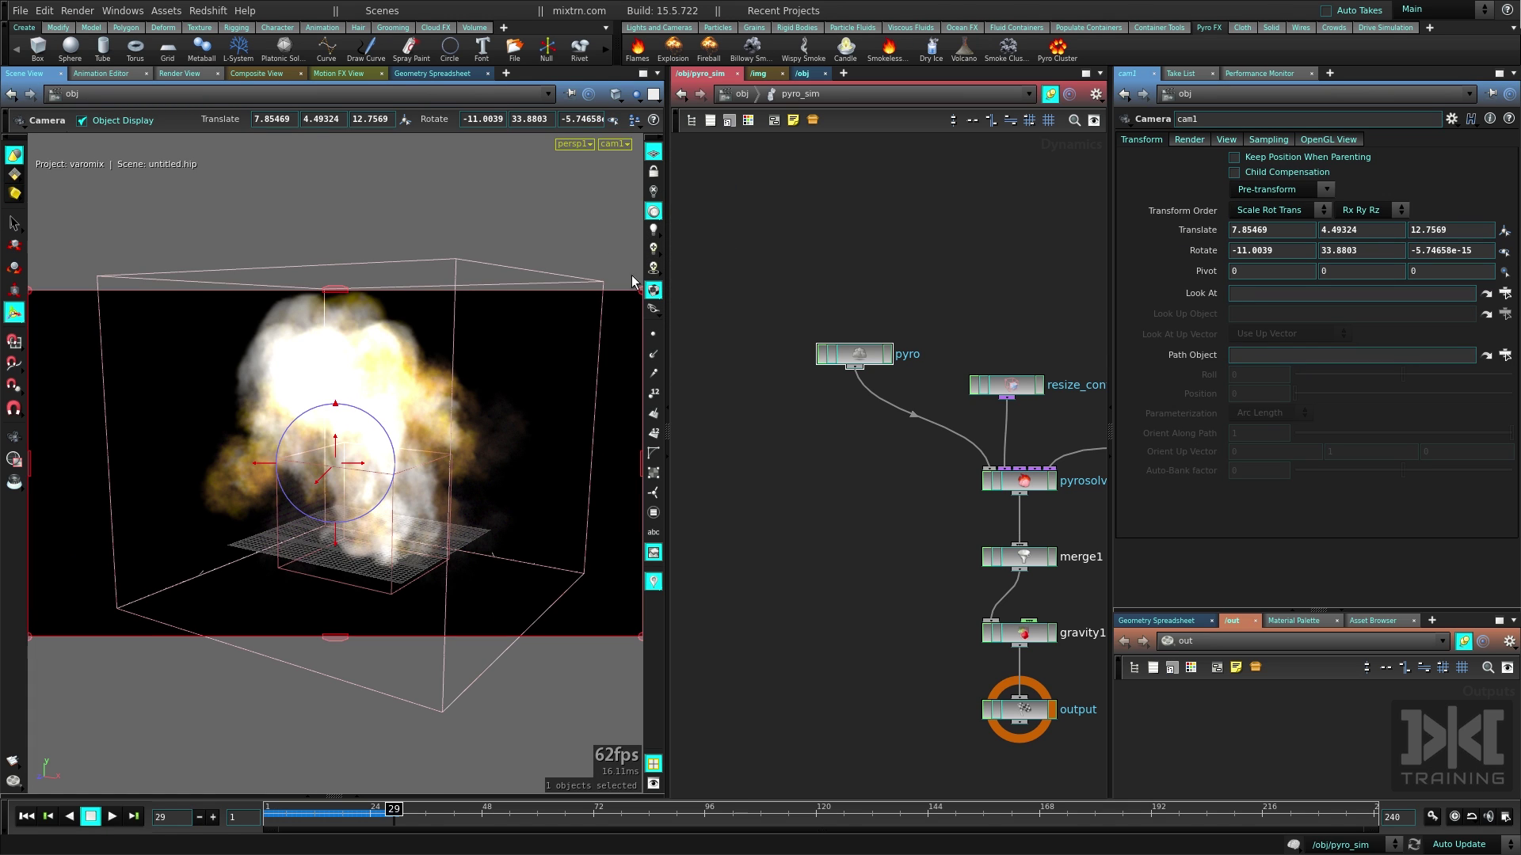
Reframe the explosion slightly, then look through cam1 with the view locked to the camera
alt+middle_drag(529, 401, 510, 434)
click(652, 172)
click(610, 144)
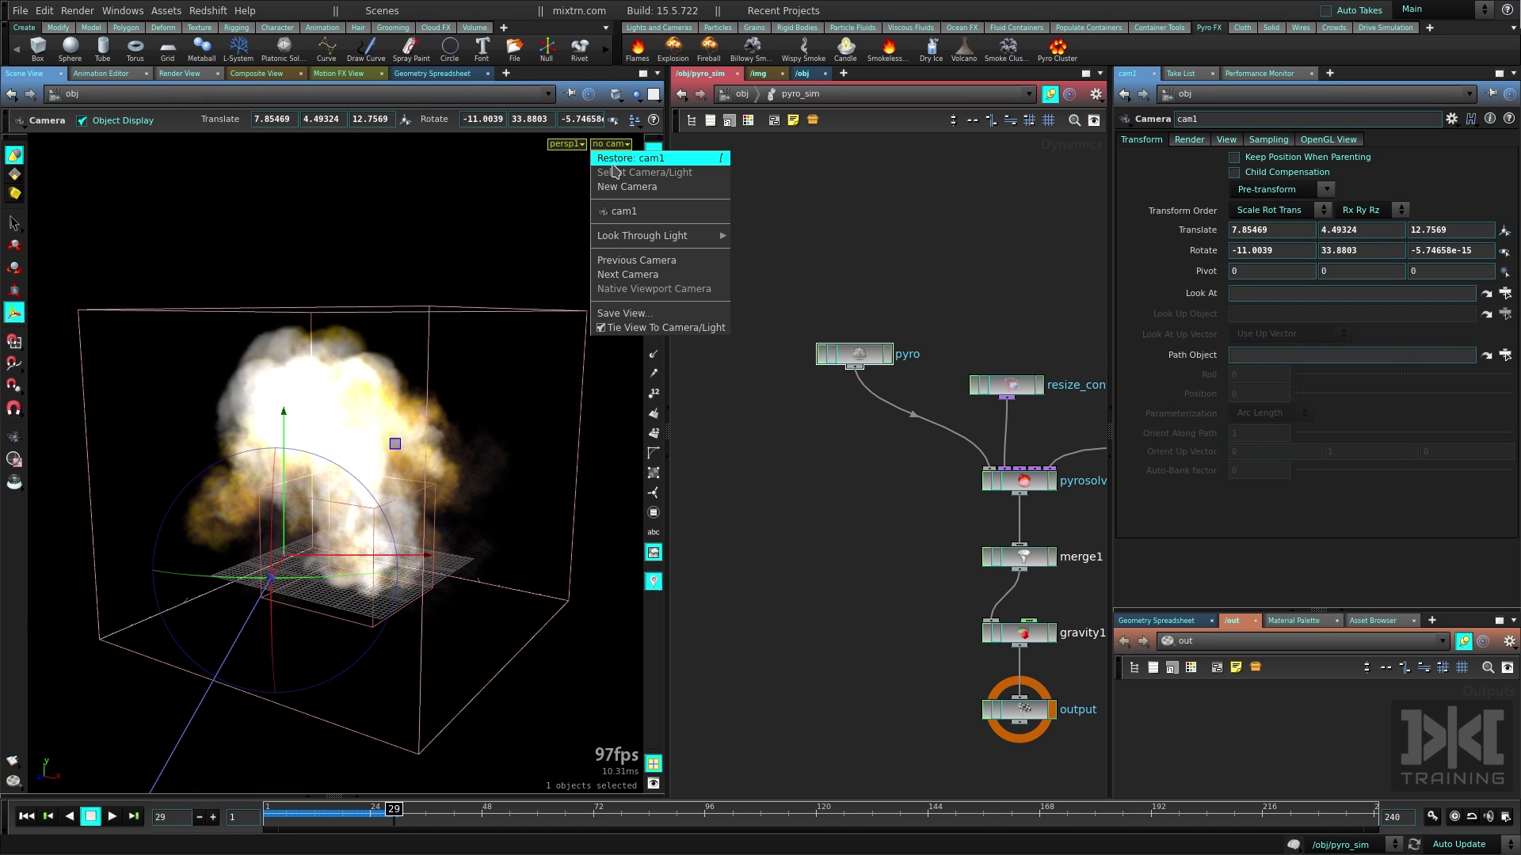
click(626, 217)
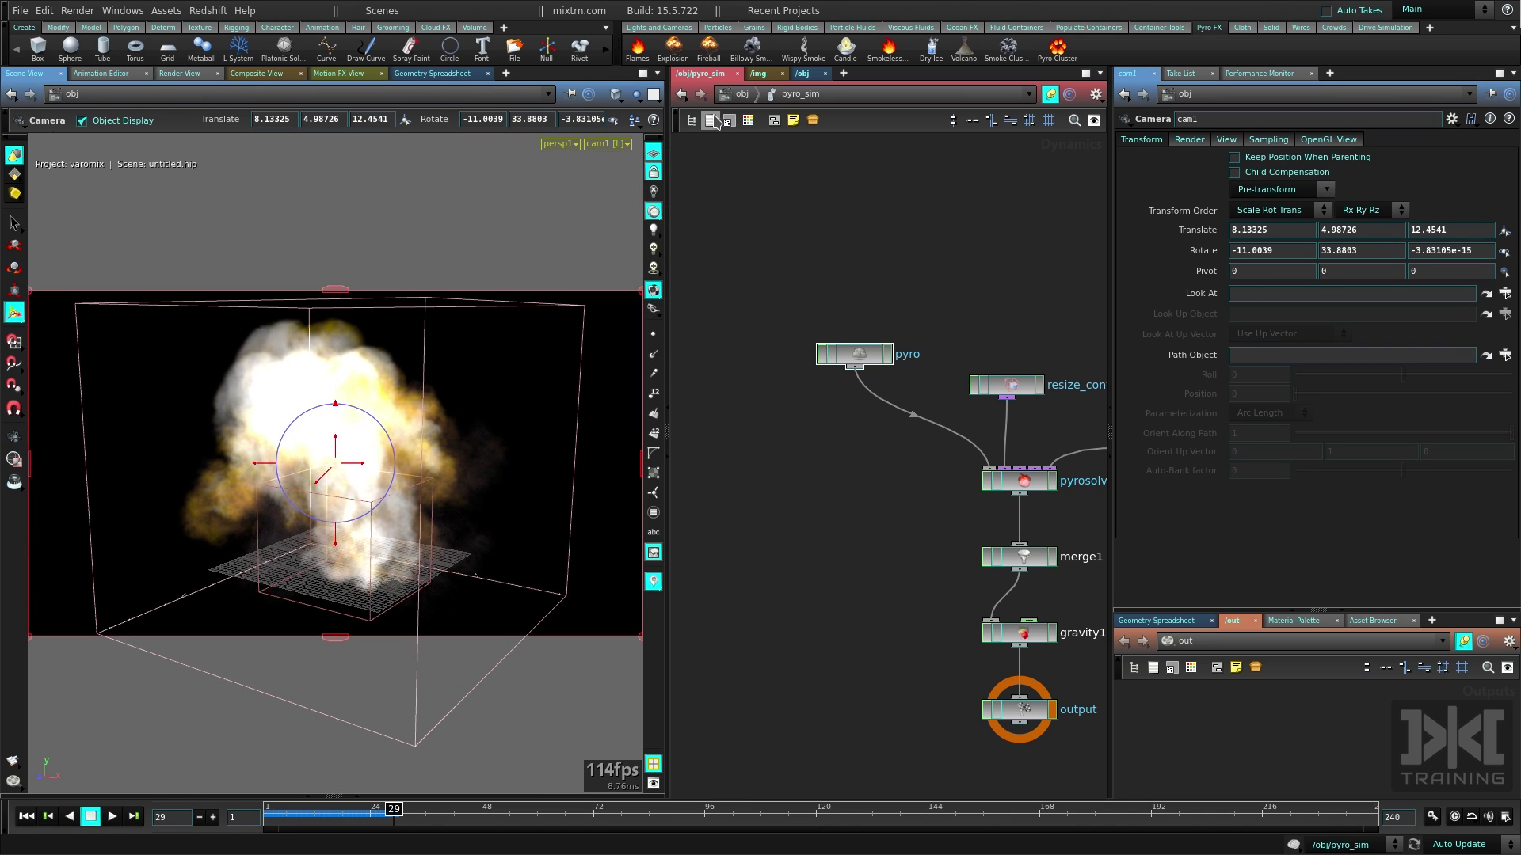
Add a grid at object level as a ground plane and set its size to 25 by 25
click(738, 94)
key(Tab)
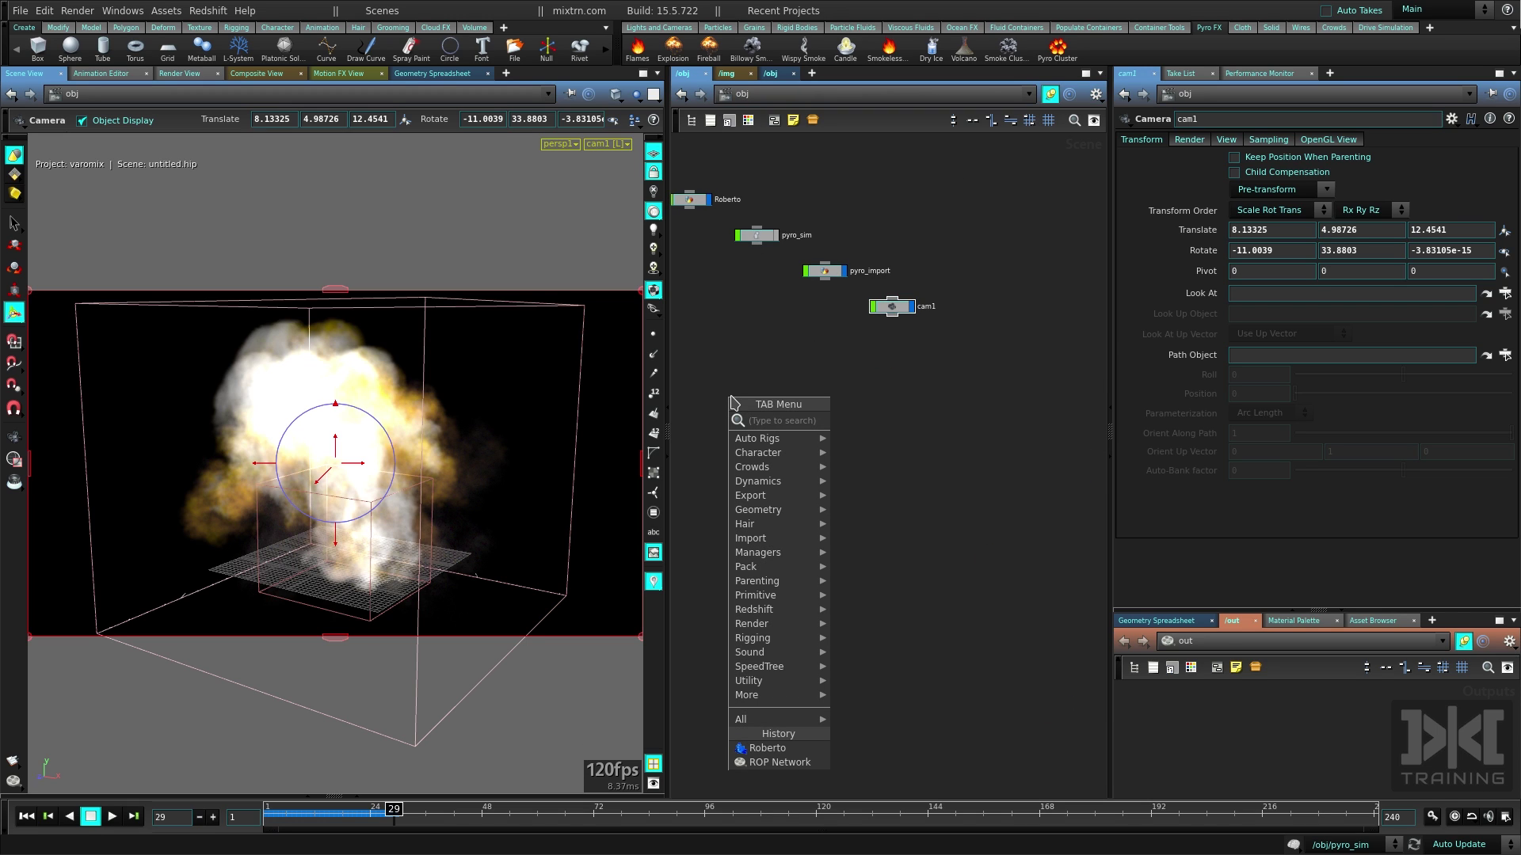
text(g)
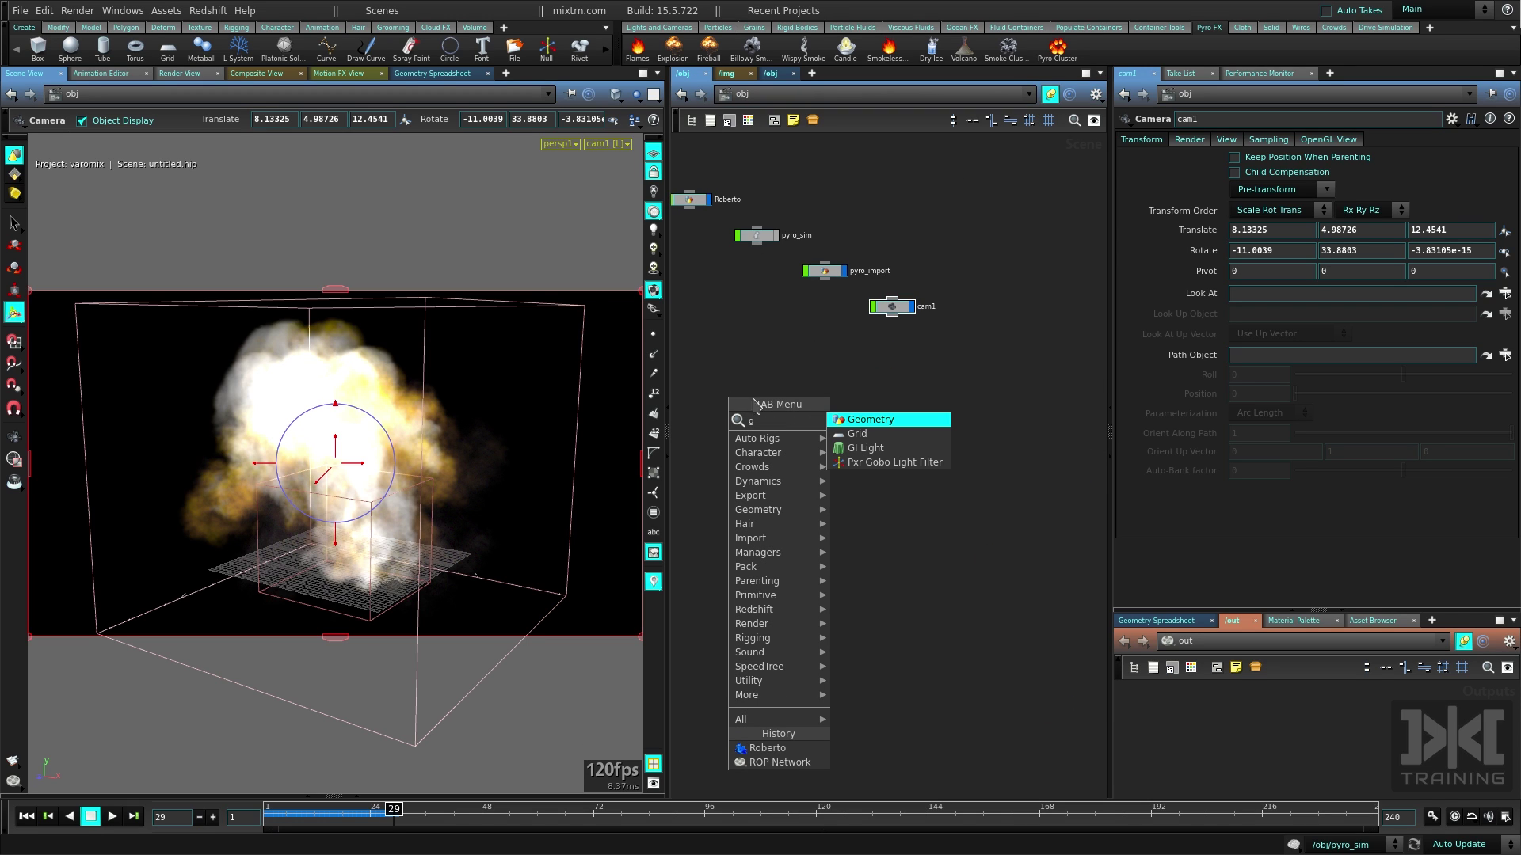
click(855, 433)
click(814, 409)
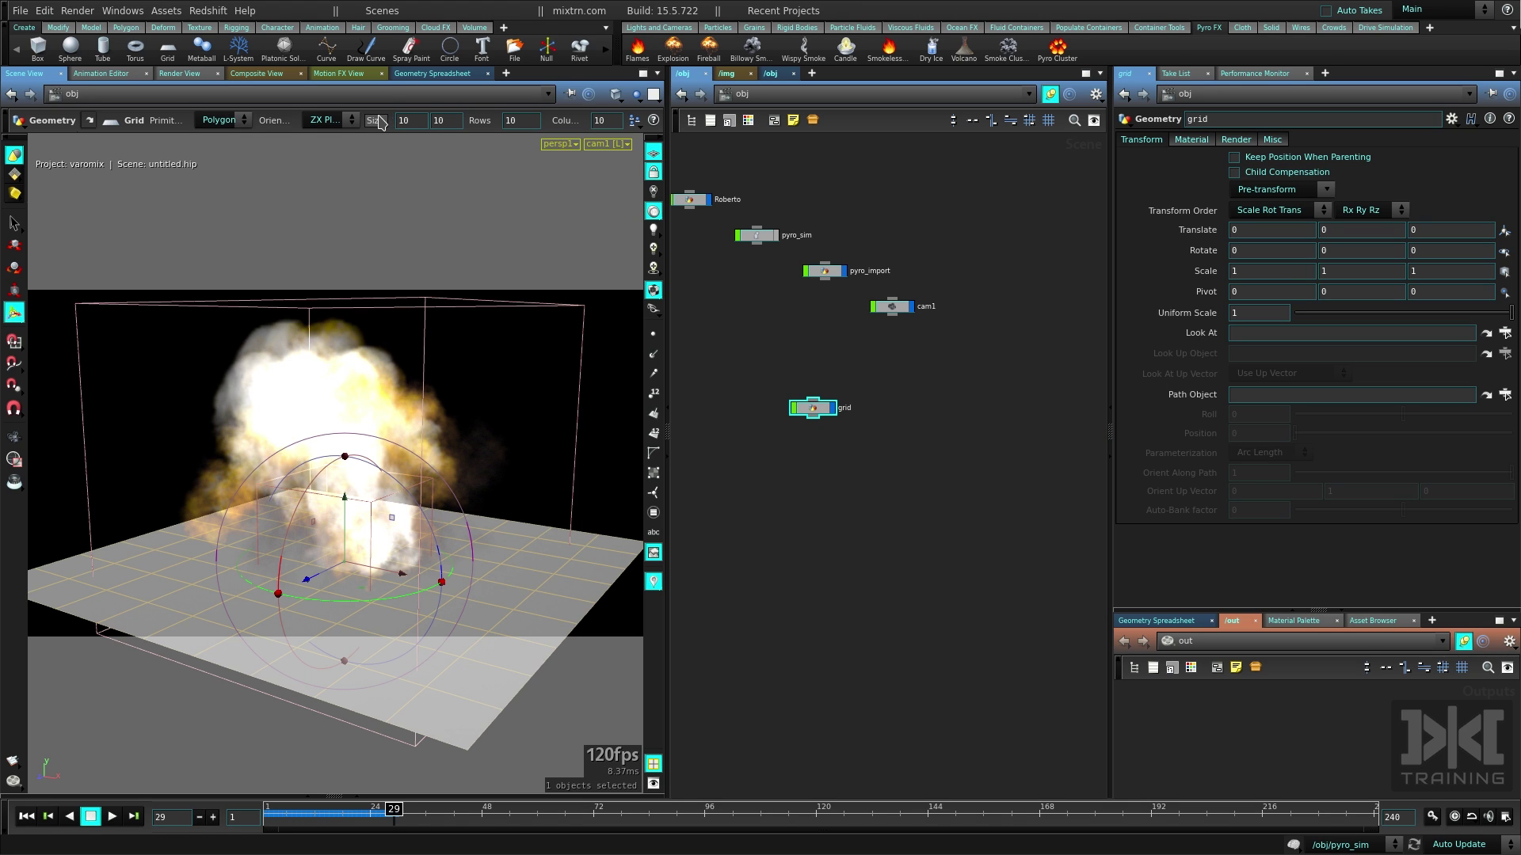
middle_drag(377, 121, 529, 255)
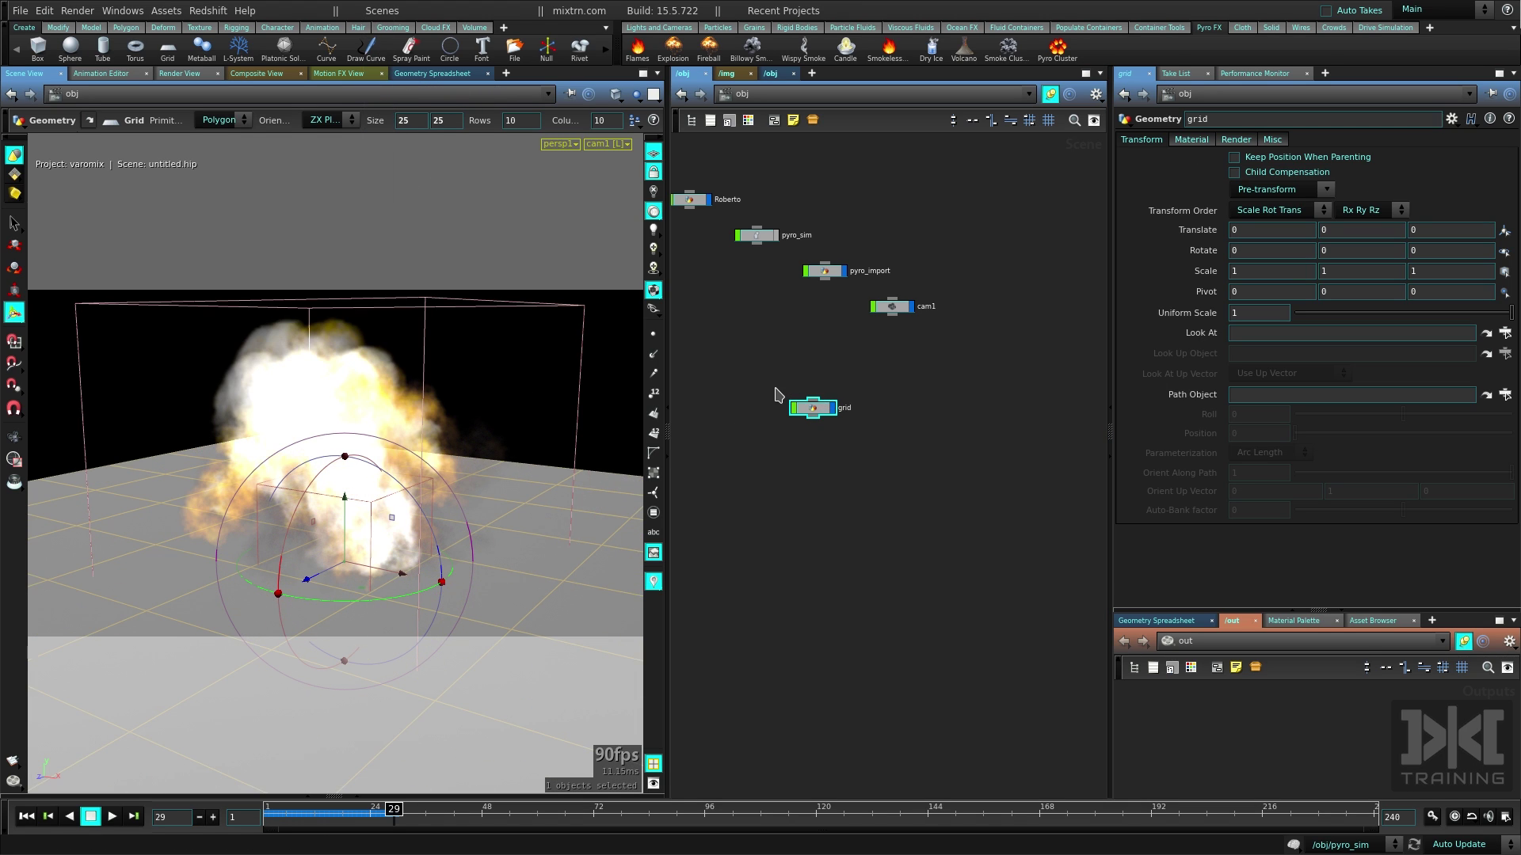
click(759, 366)
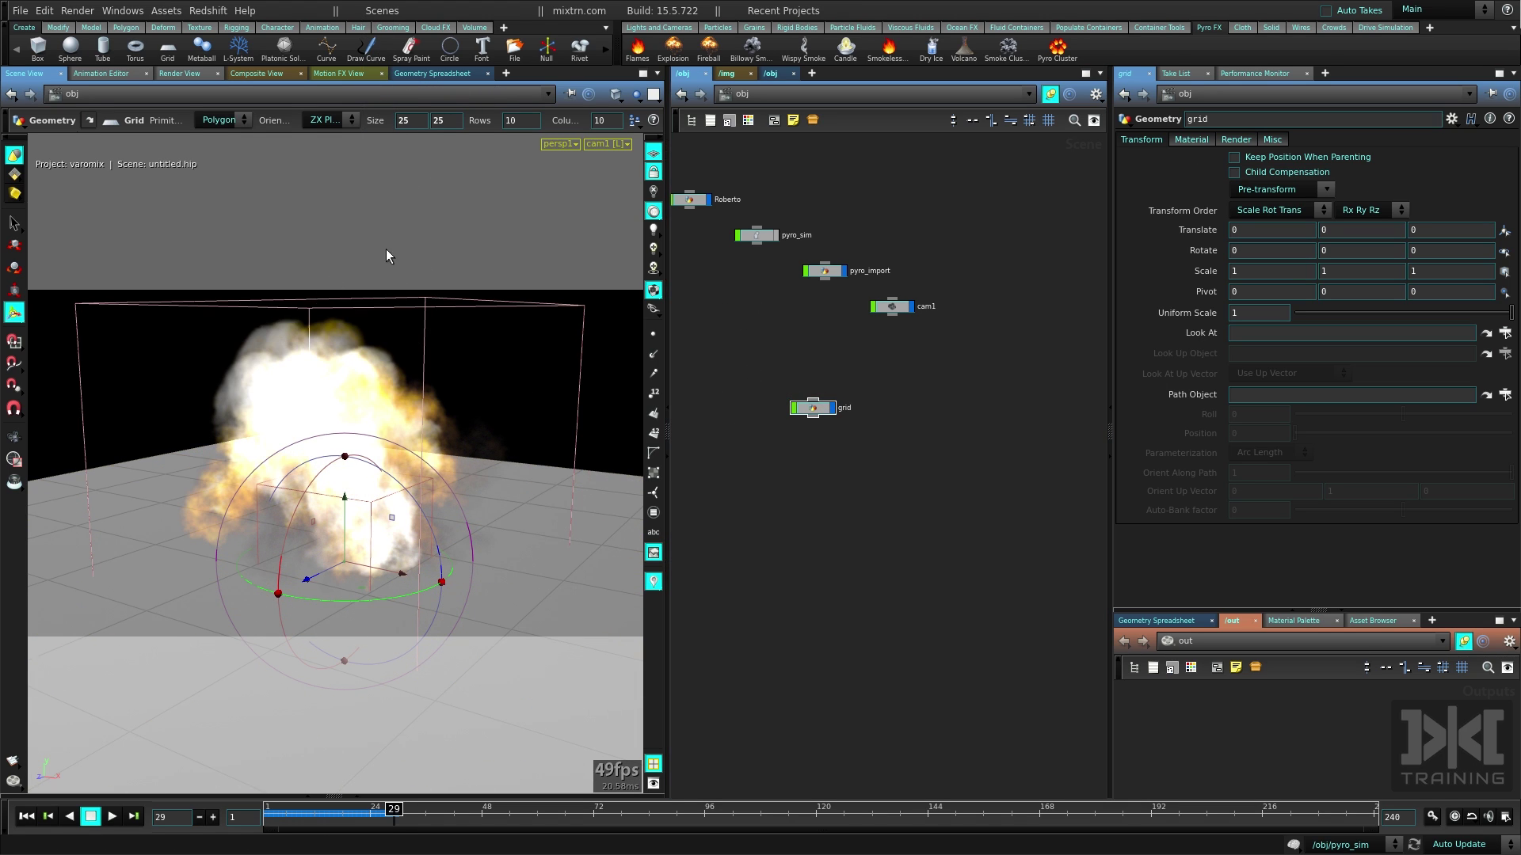
Hide the reference plane, unlock the view from cam1, and look down on the explosion from above
click(658, 158)
click(656, 173)
alt+drag(551, 303, 465, 536)
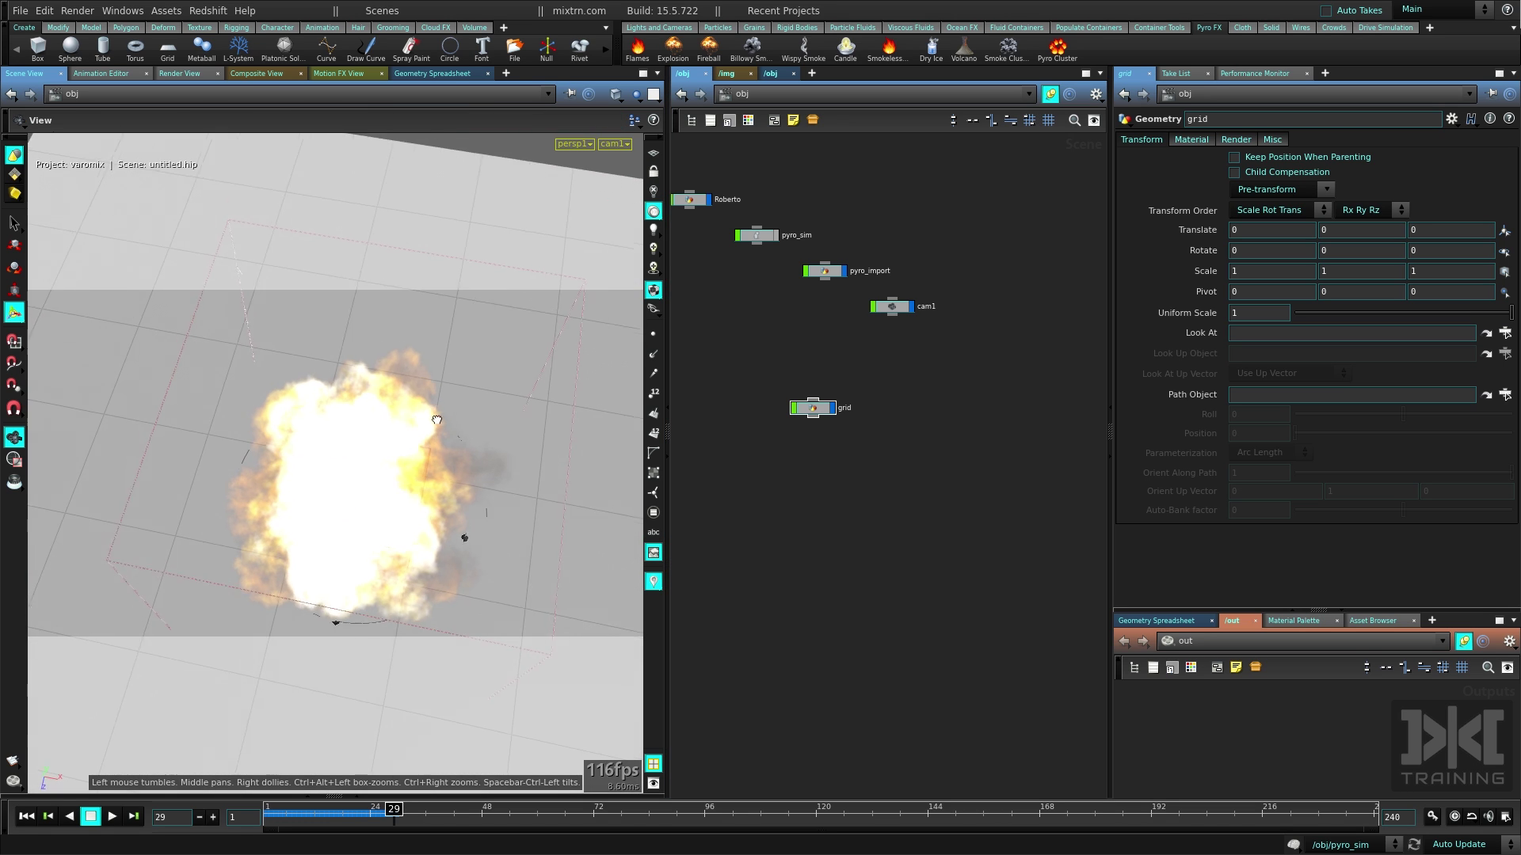
alt+right_drag(465, 536, 373, 444)
alt+middle_drag(373, 445, 340, 417)
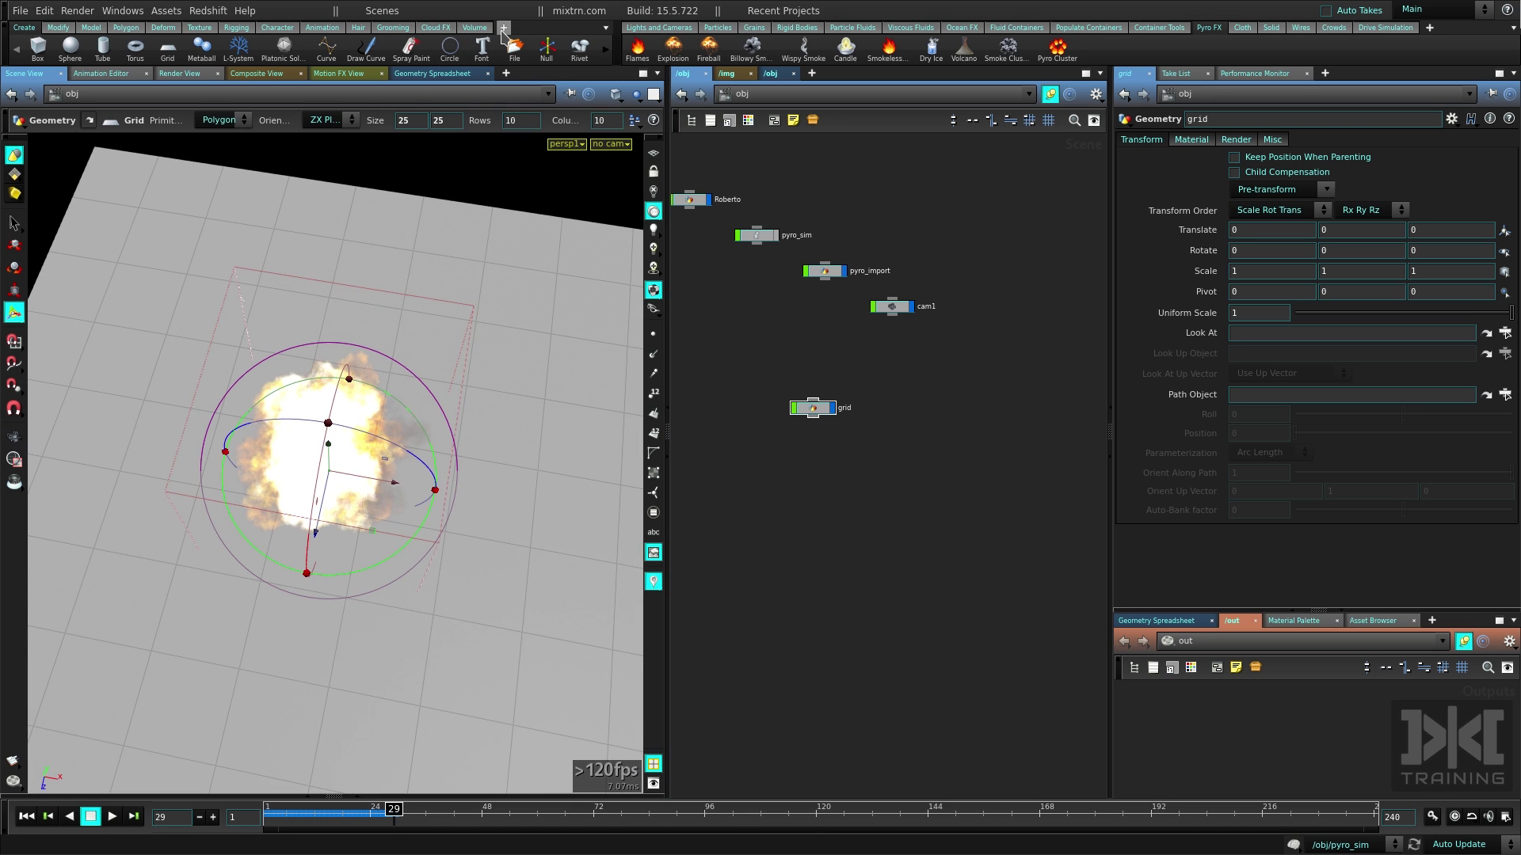
Show the Redshift shelf and create an RSLight from the current overhead view
click(504, 28)
mouse_move(586, 86)
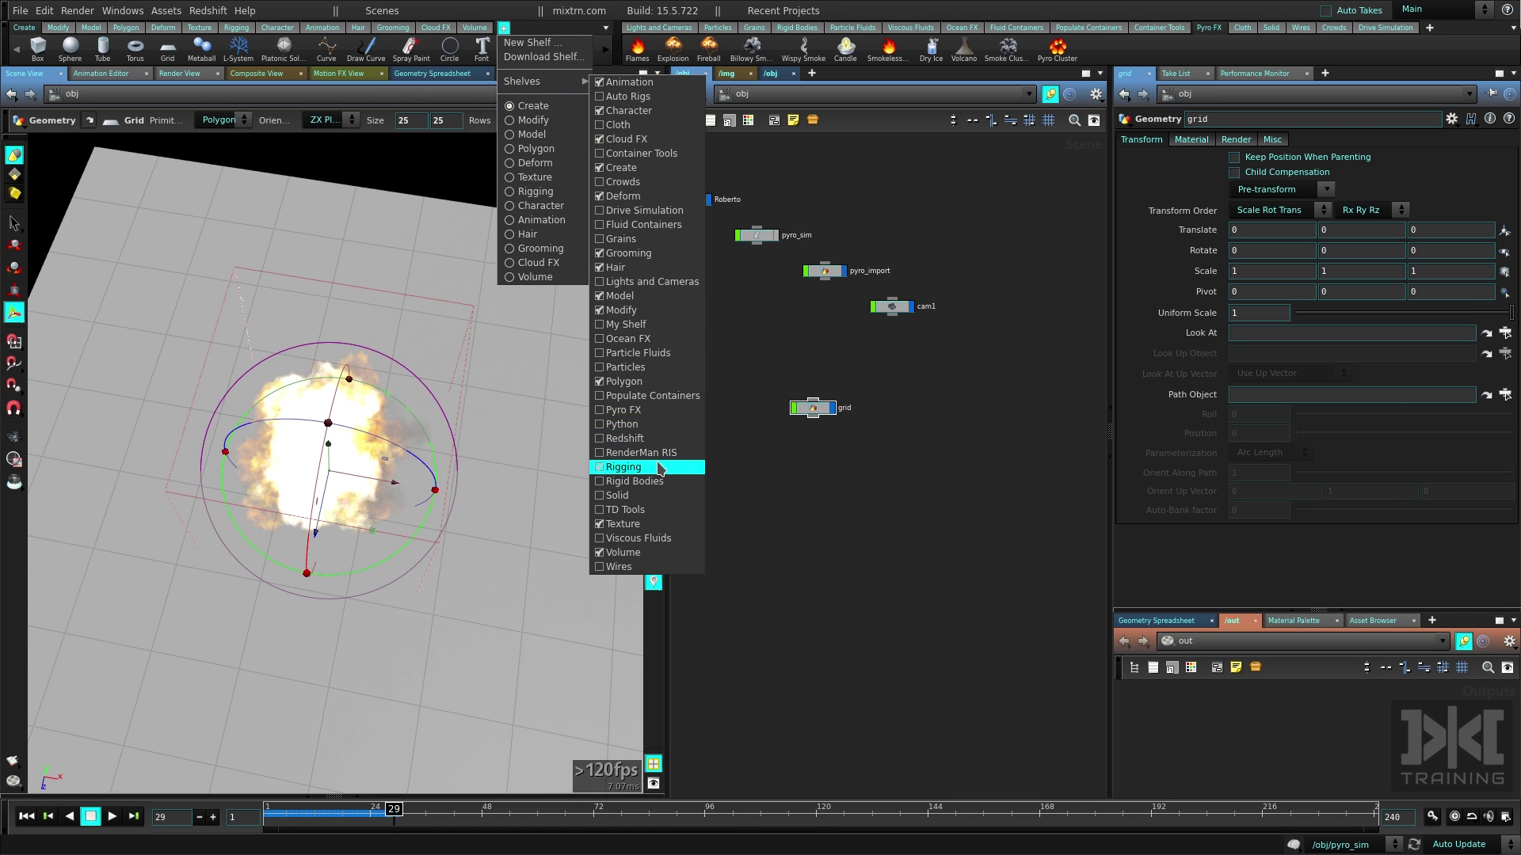
click(624, 438)
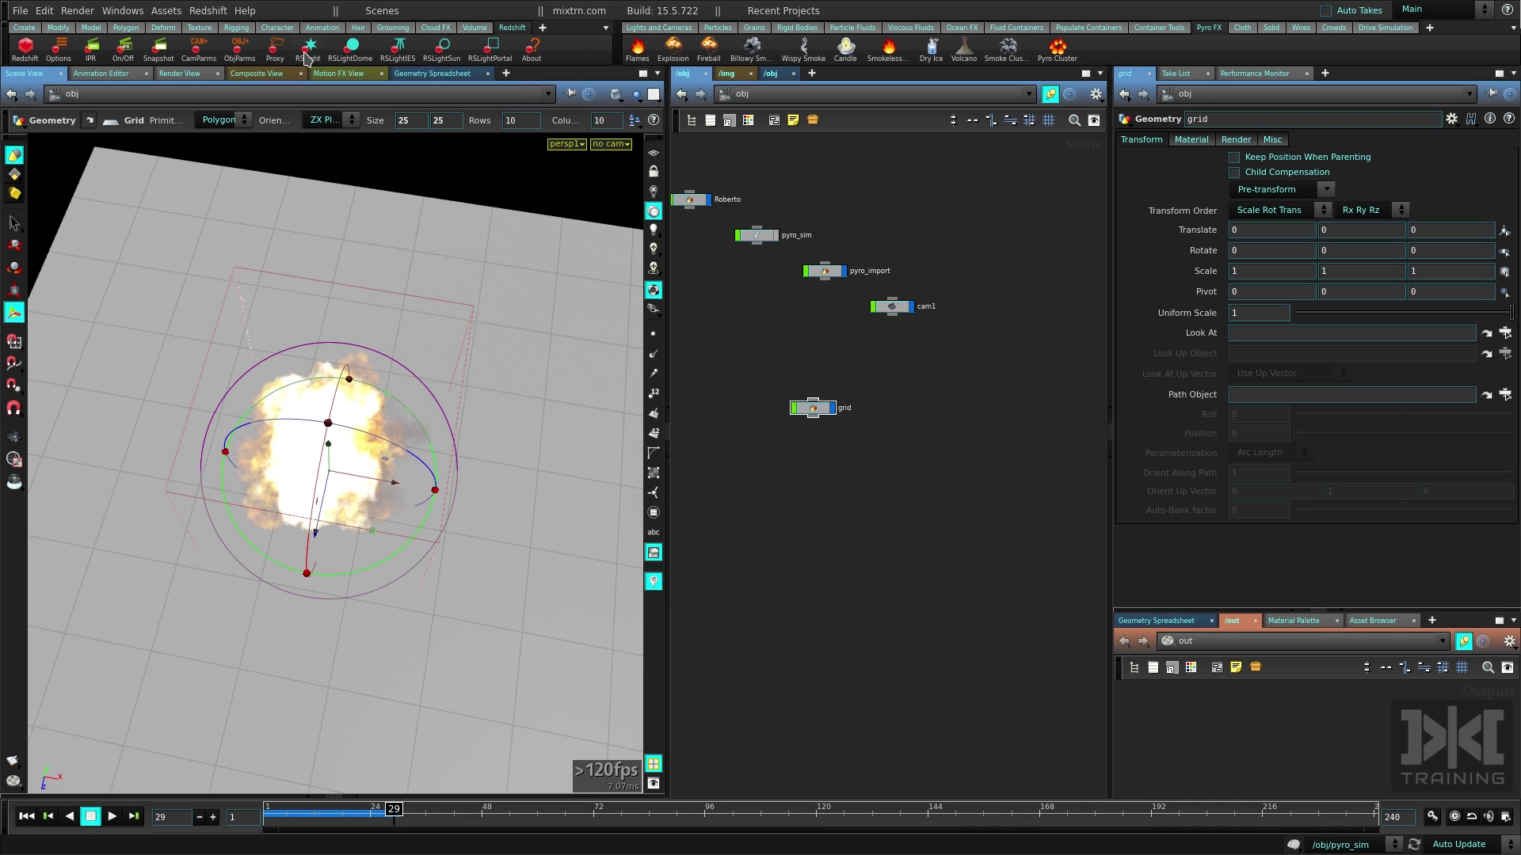
click(307, 58)
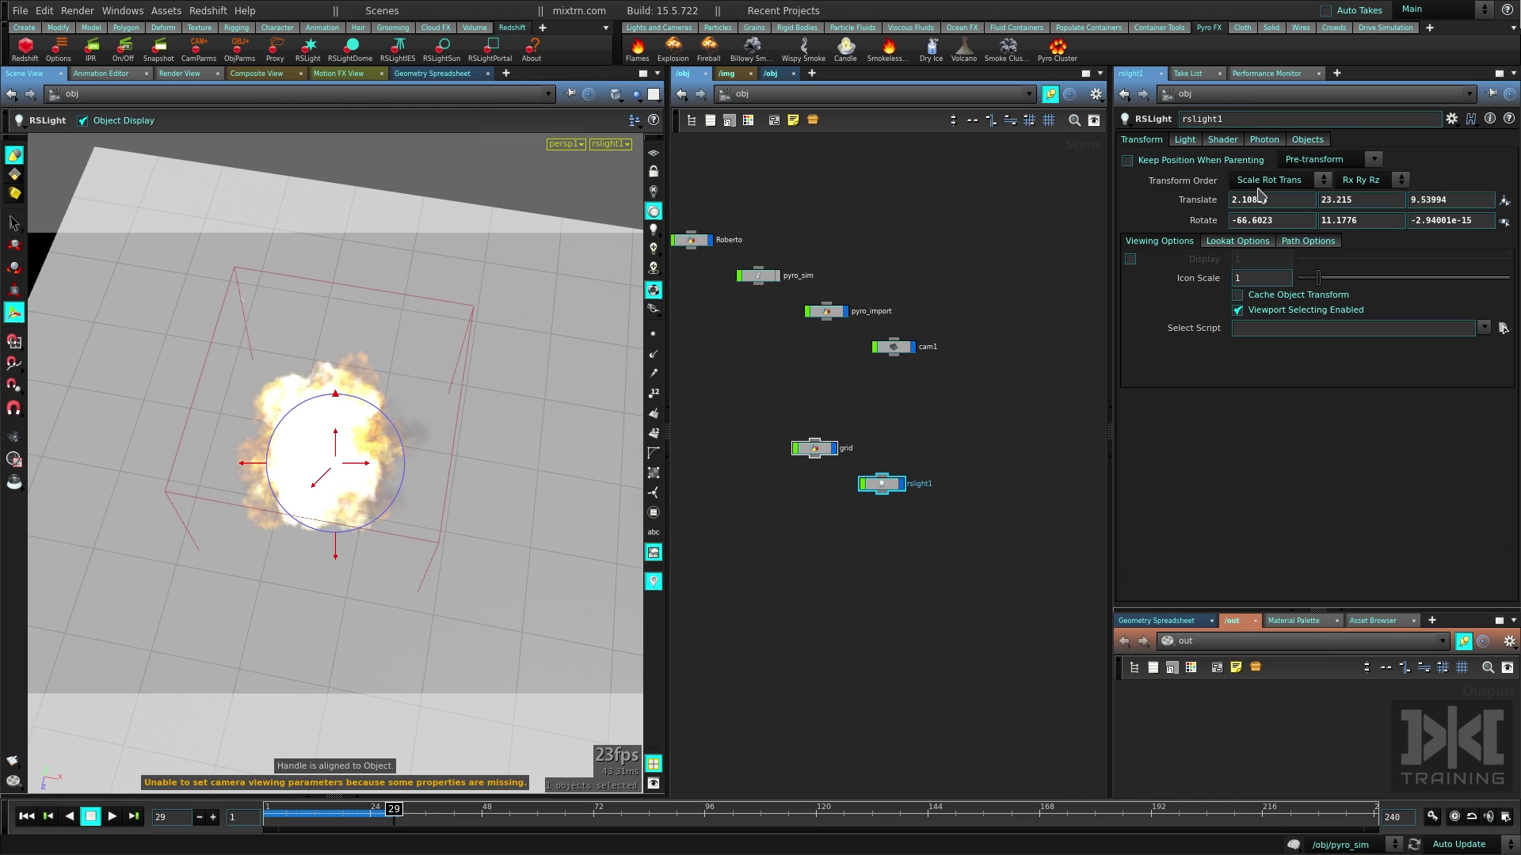
Set rslight1's light type to Area and enlarge its Area Size to 11, 11, 11
click(1185, 139)
click(1271, 202)
click(1181, 366)
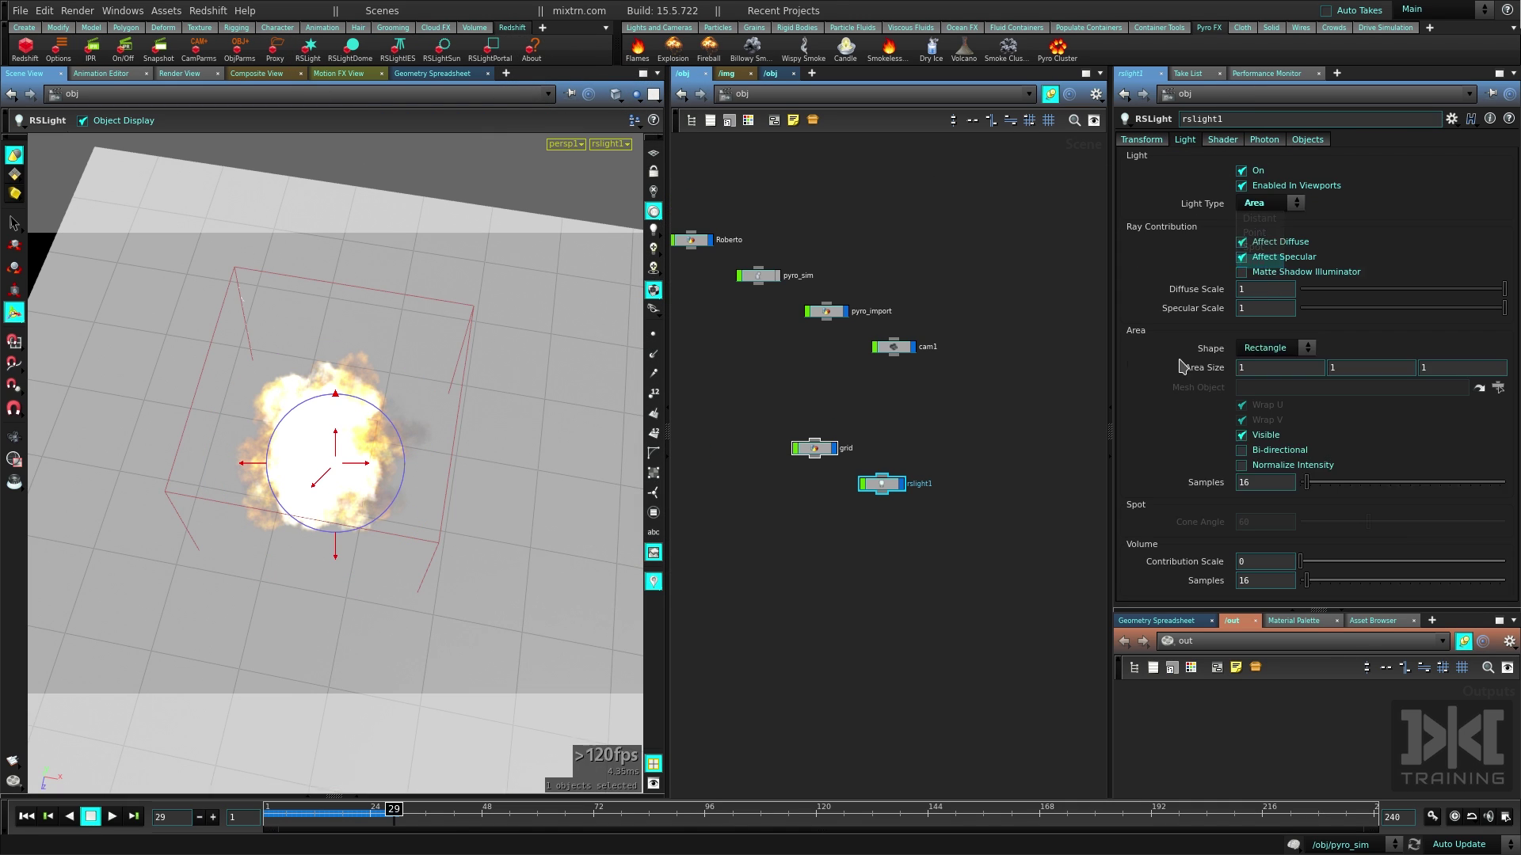
alt+drag(444, 570, 458, 418)
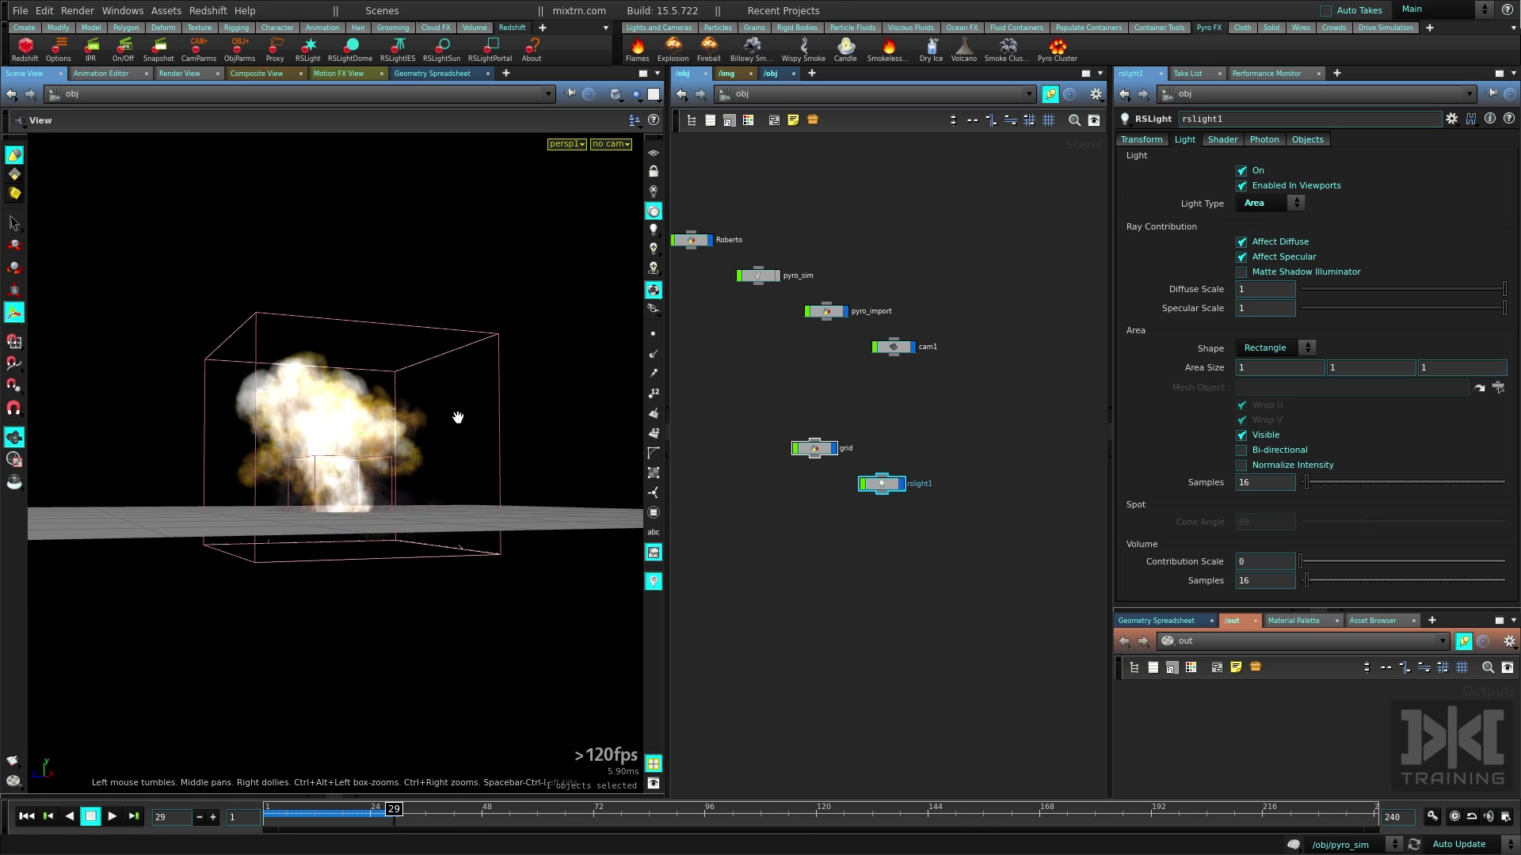
alt+right_drag(457, 418, 400, 385)
alt+middle_drag(399, 384, 431, 540)
alt+drag(431, 541, 396, 610)
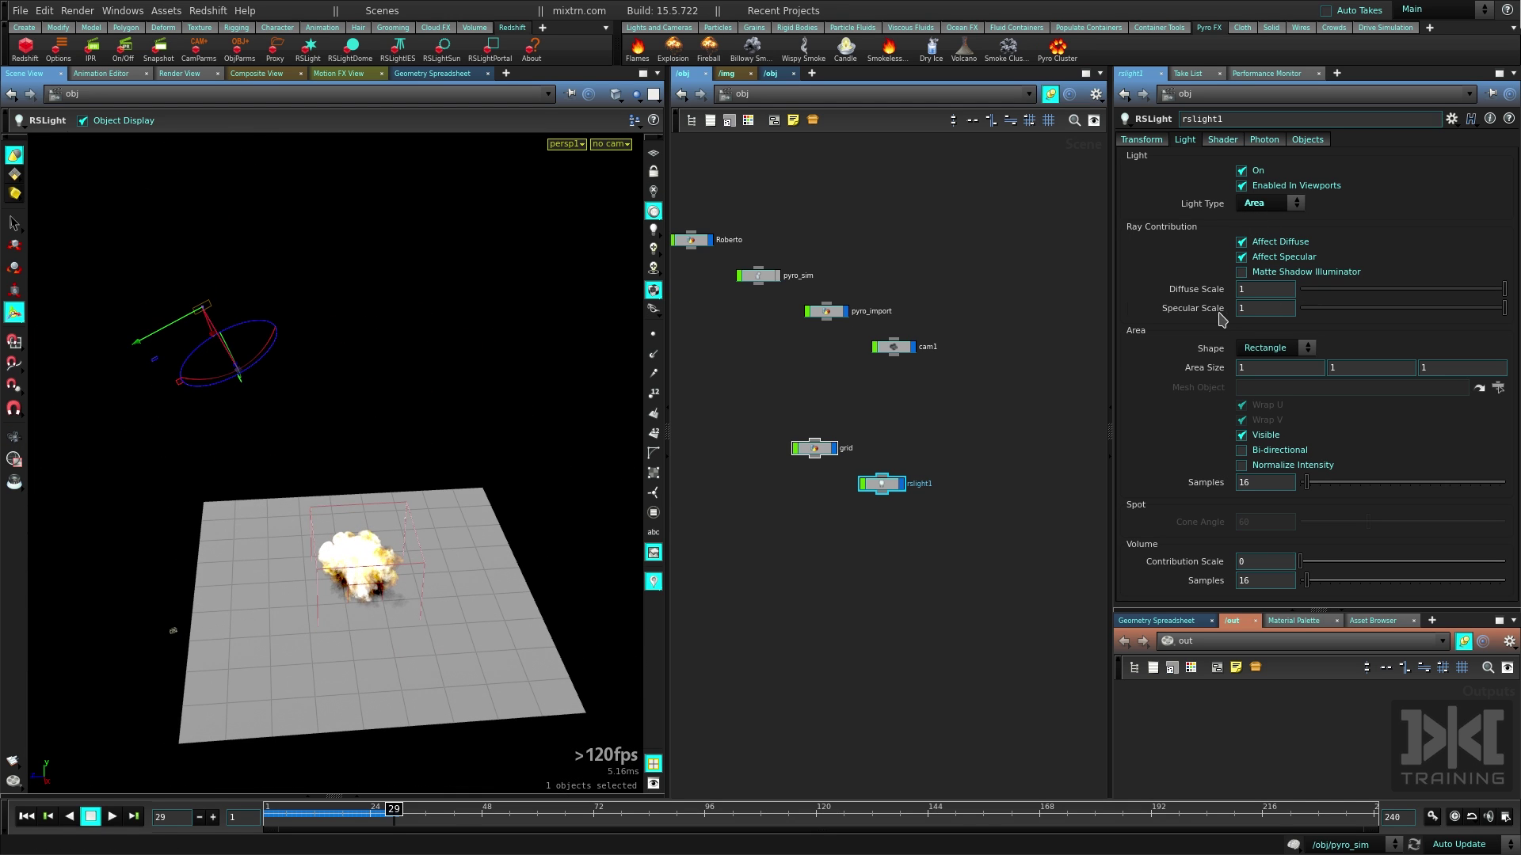
middle_drag(1199, 371, 1284, 338)
Return the view to cam1, deselect the light, and save the scene as MIX_VMT_015_RedshiftLight_v01.hip
alt+drag(429, 478, 408, 470)
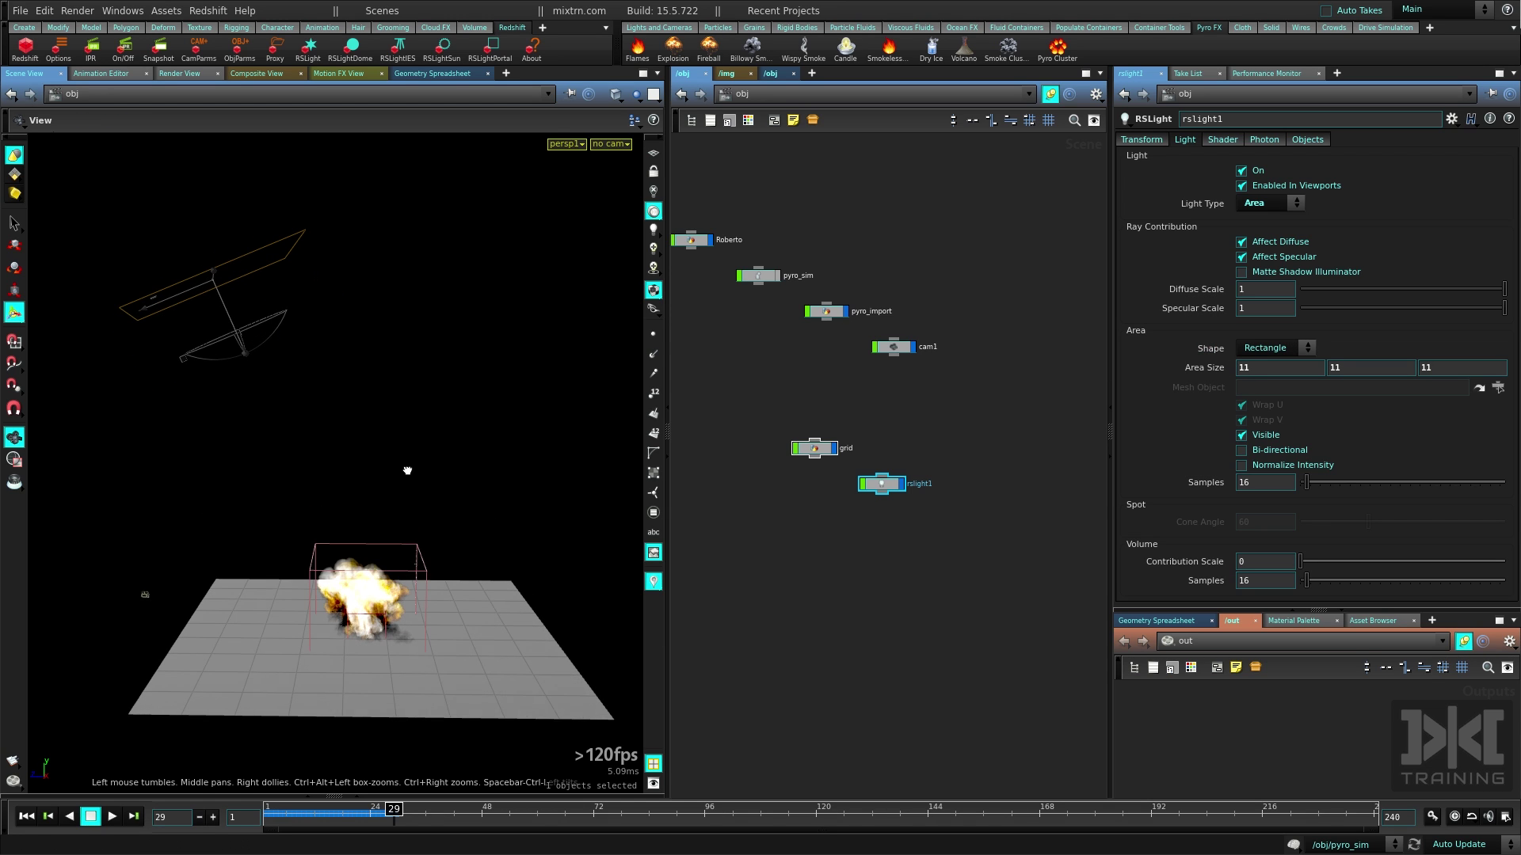
alt+middle_drag(430, 554, 370, 411)
alt+right_drag(370, 411, 502, 502)
alt+drag(502, 503, 496, 441)
alt+middle_drag(496, 442, 496, 512)
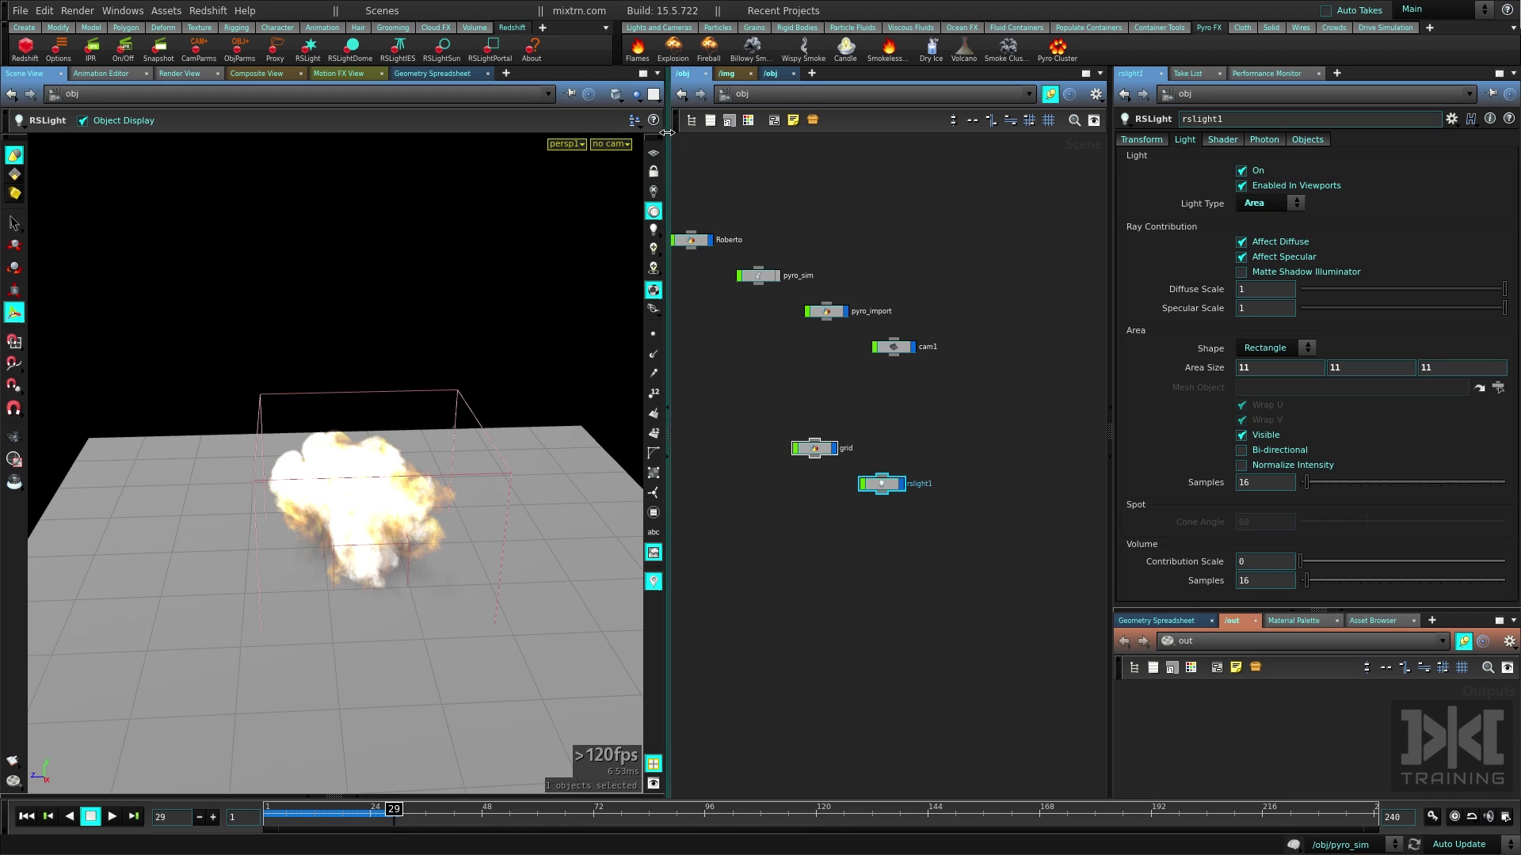
click(611, 144)
click(622, 211)
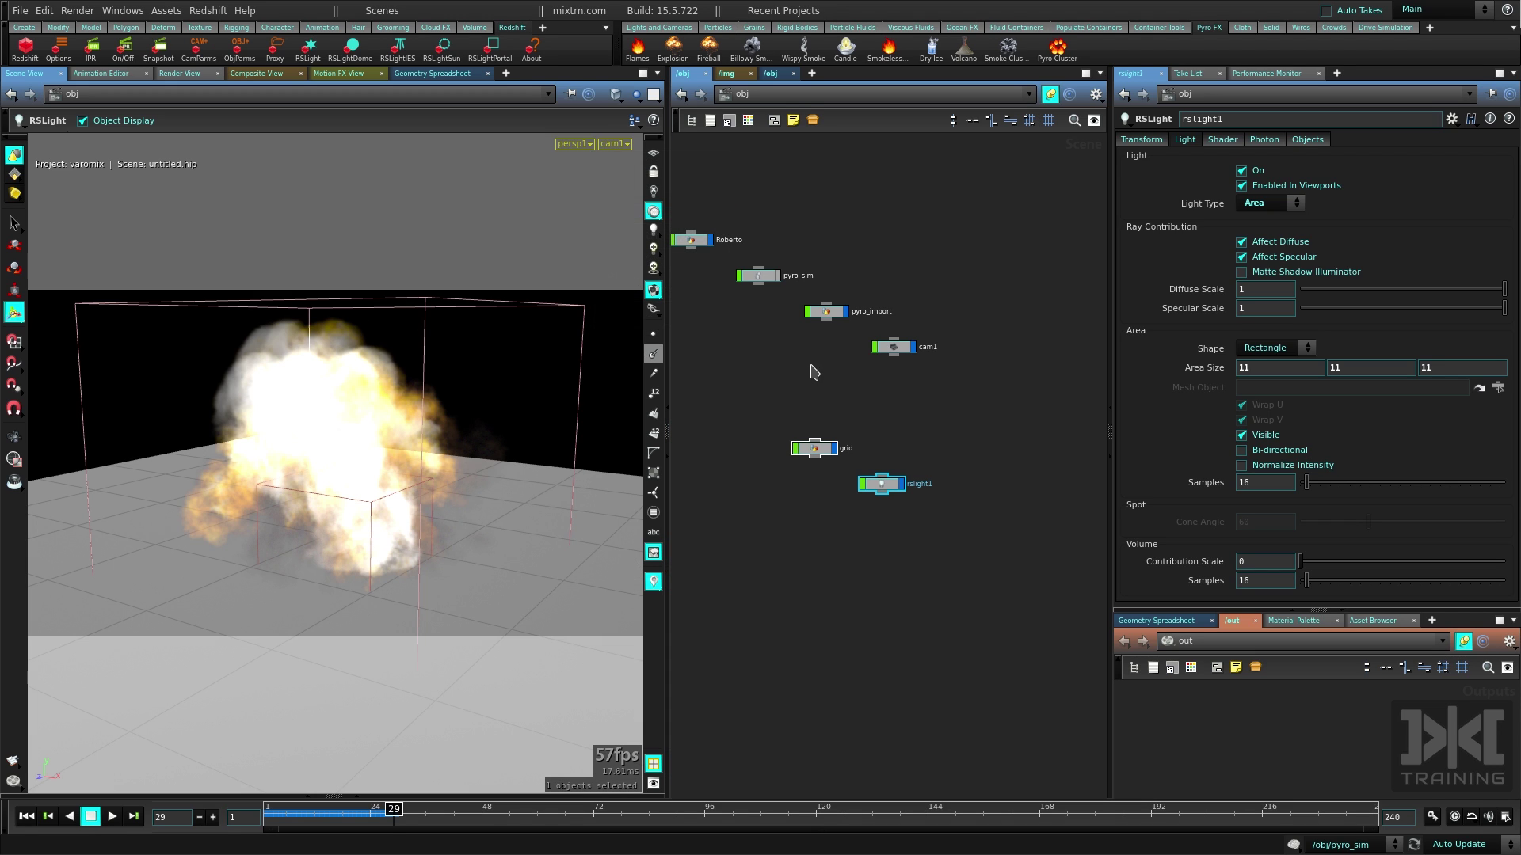
click(839, 398)
key(ctrl+s)
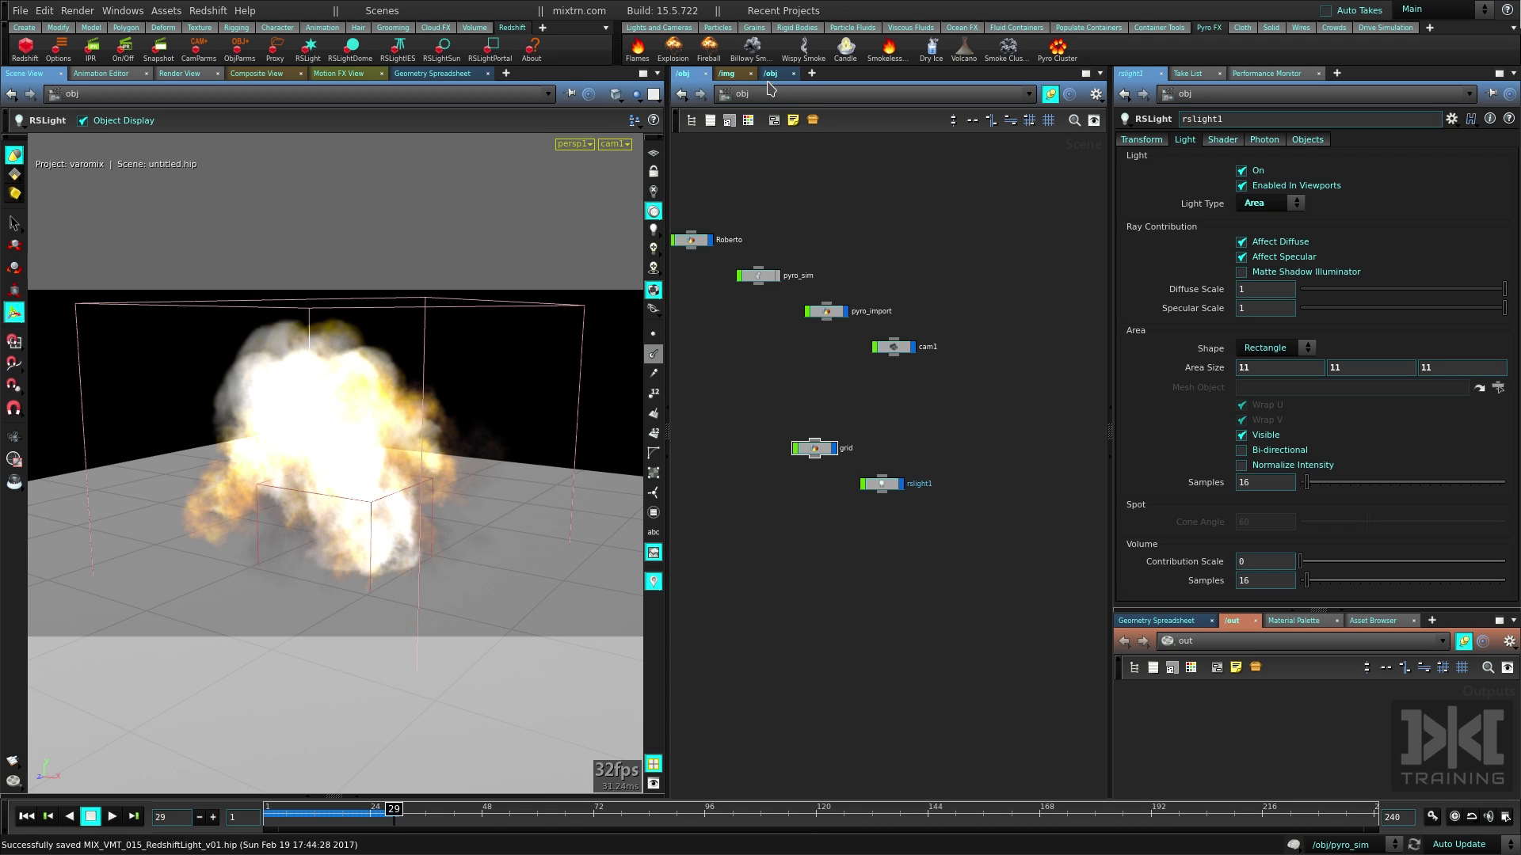
Open the shop network and bring the fireball material into view with free space above it
click(769, 74)
click(795, 95)
click(823, 168)
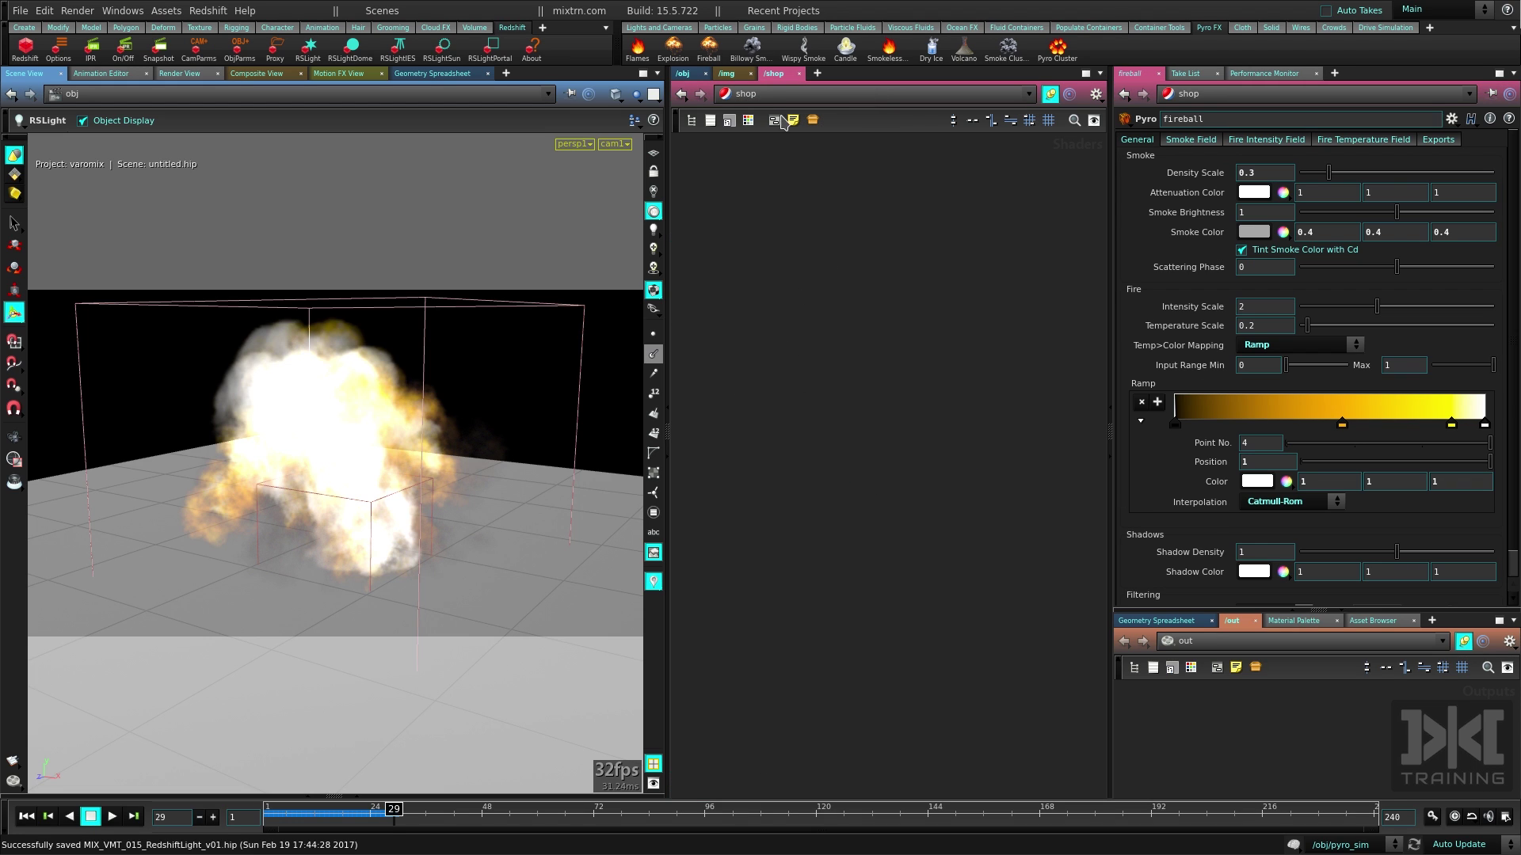
key(Tab)
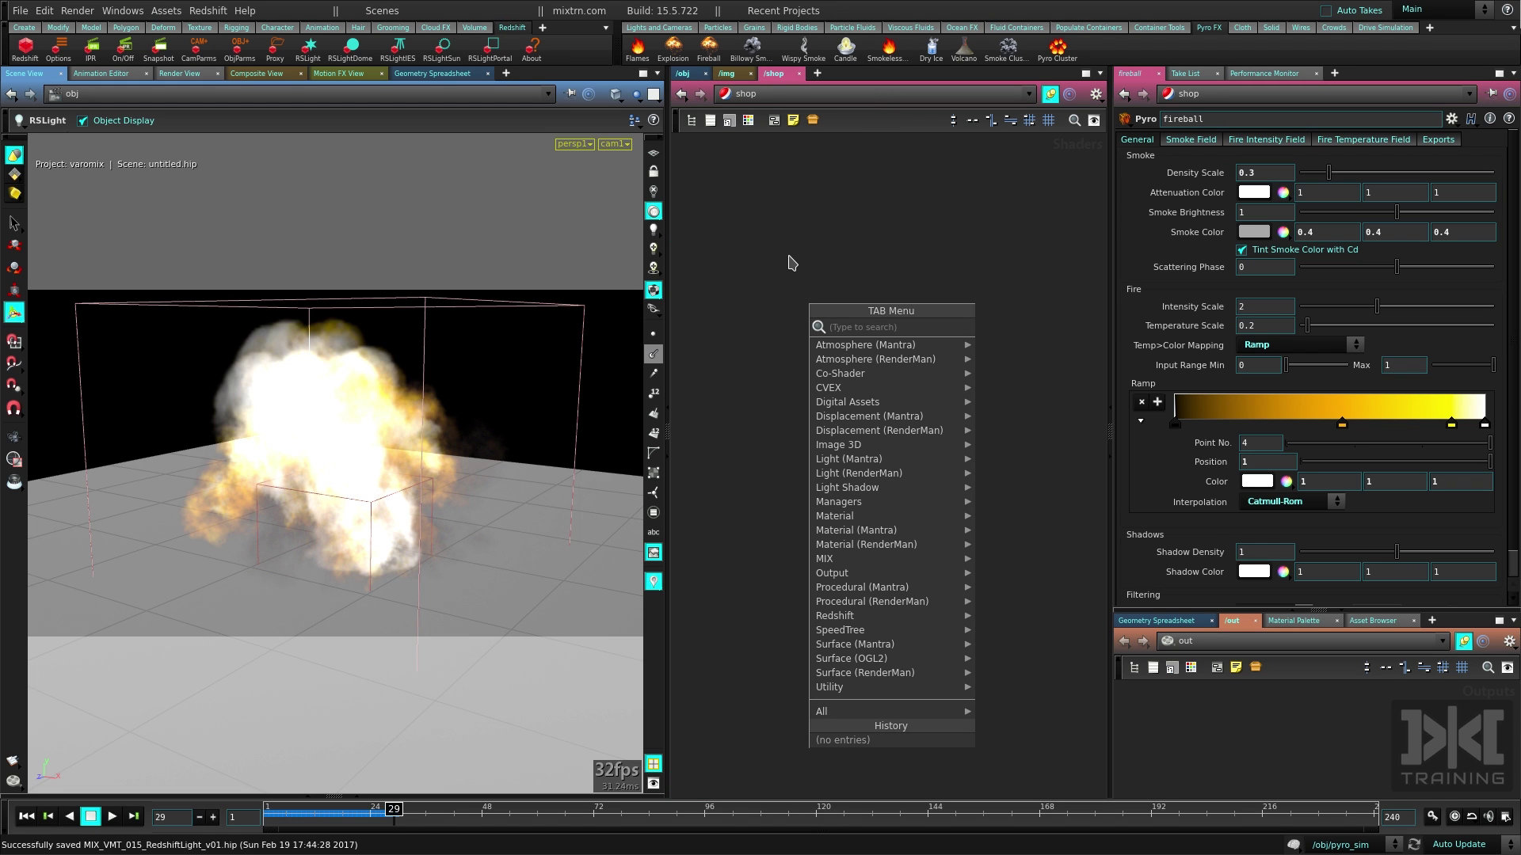
key(Escape)
scroll(848, 334, down, 5)
middle_drag(847, 341, 954, 311)
scroll(815, 346, up, 5)
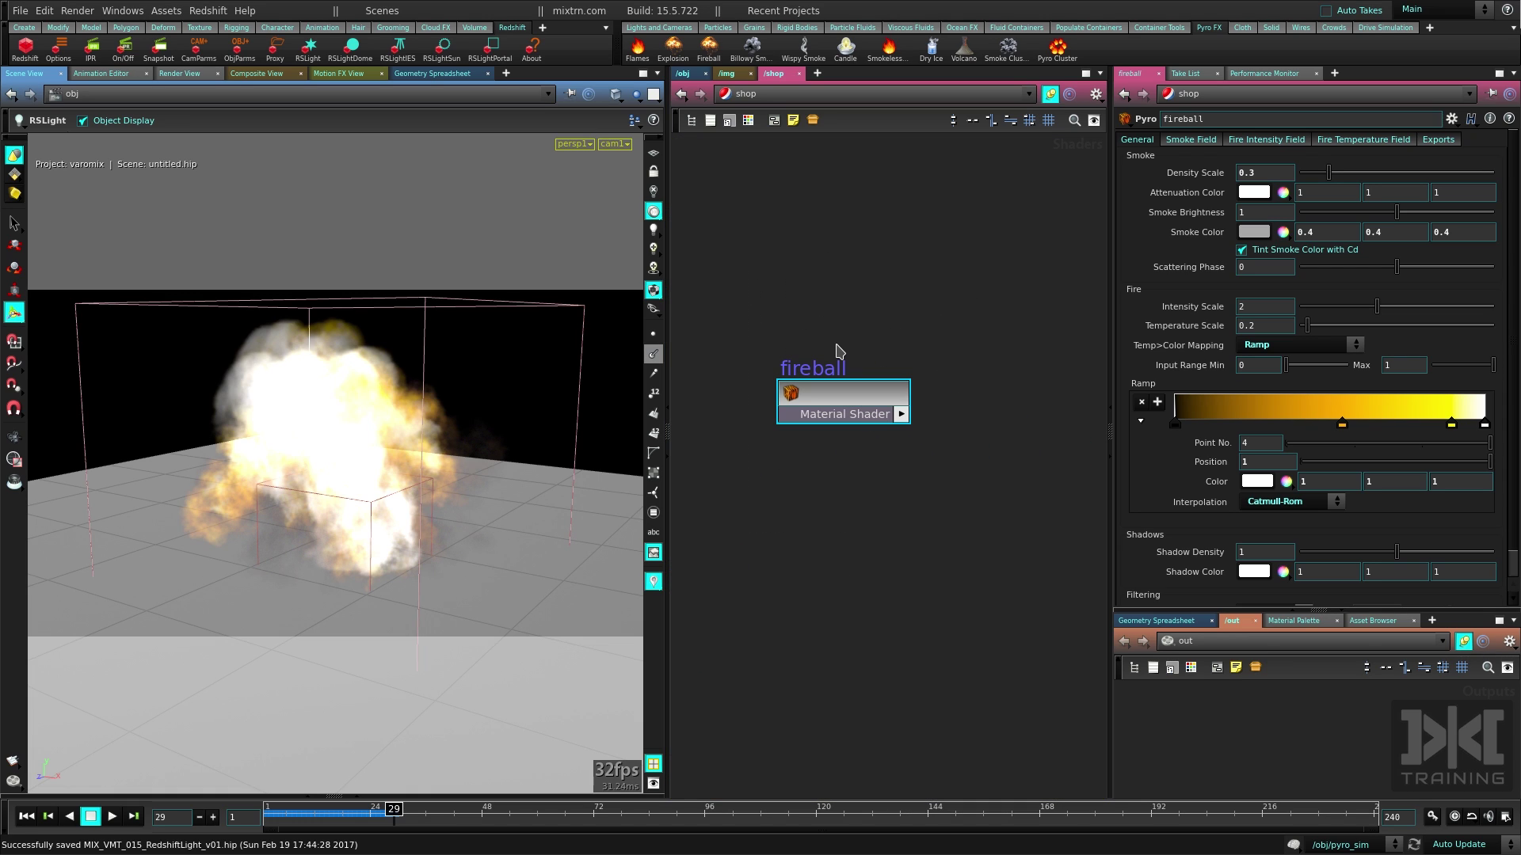
middle_drag(815, 280, 813, 453)
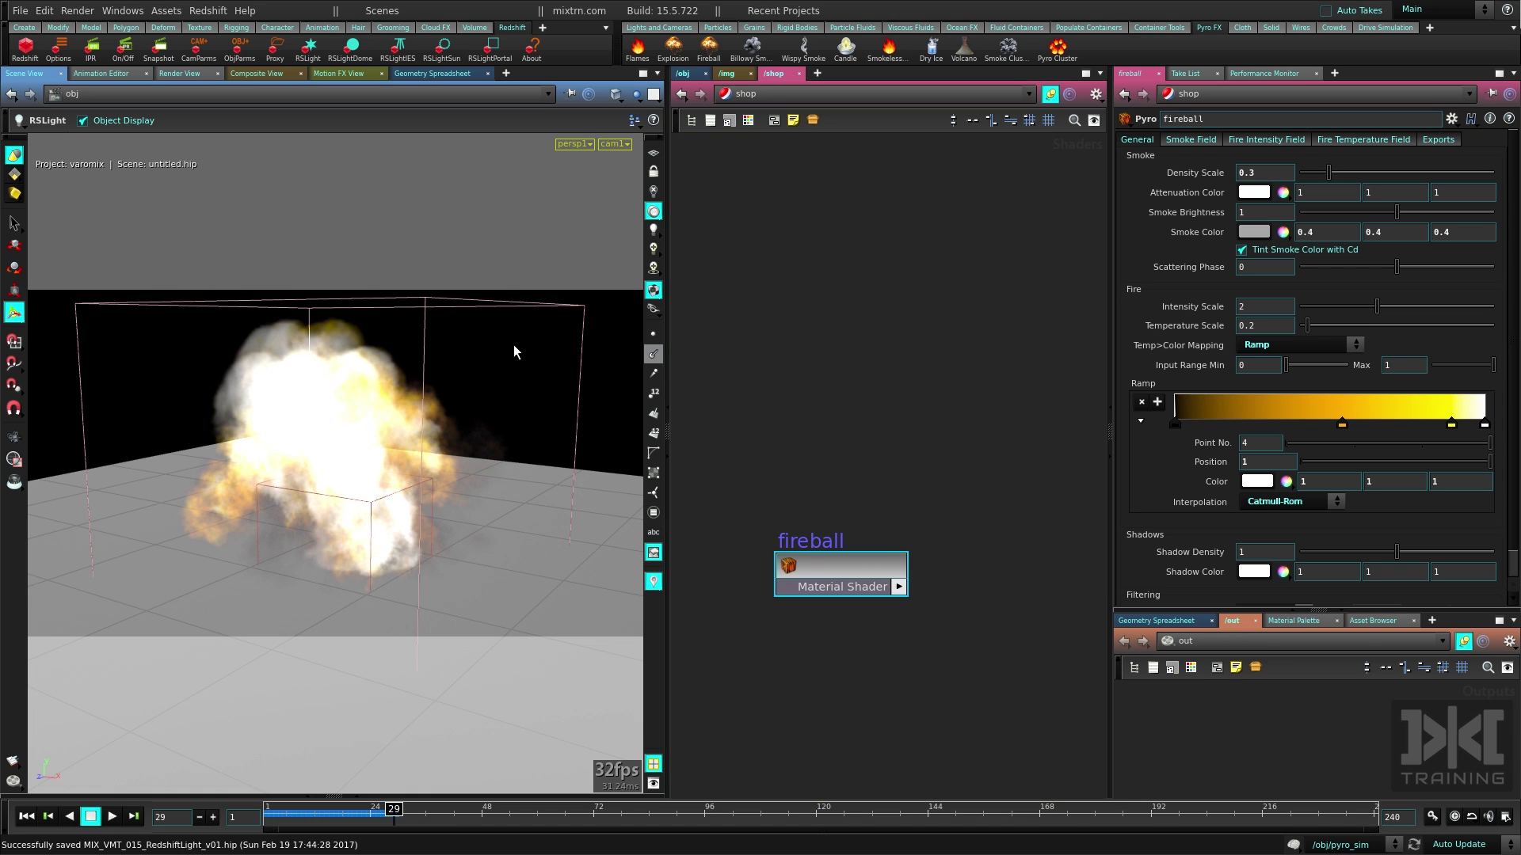
Create an RS Volume shader in the shop network and place it above the fireball material
key(Tab)
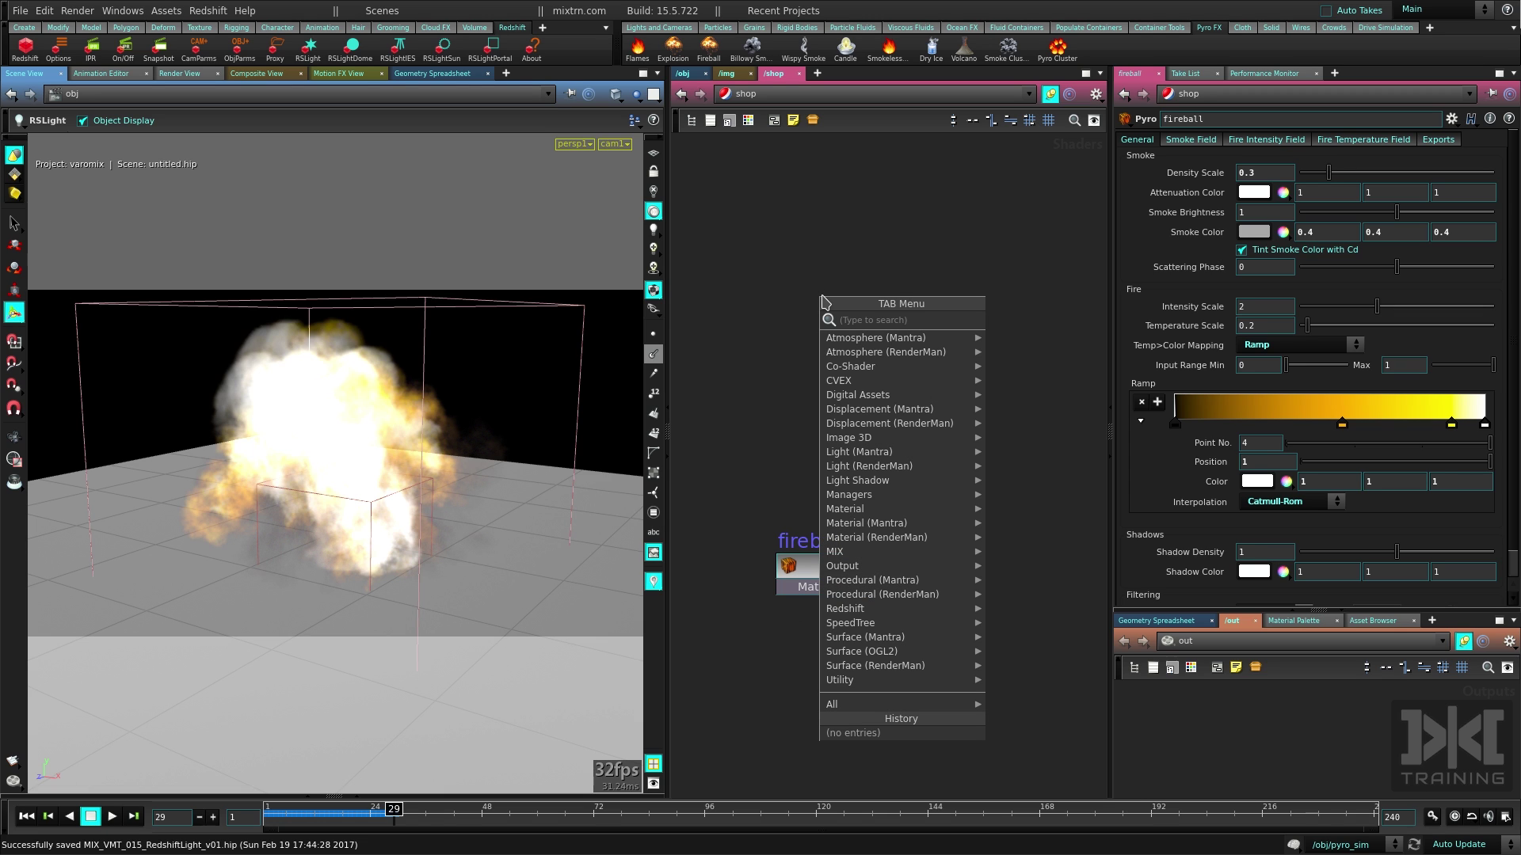
text(re)
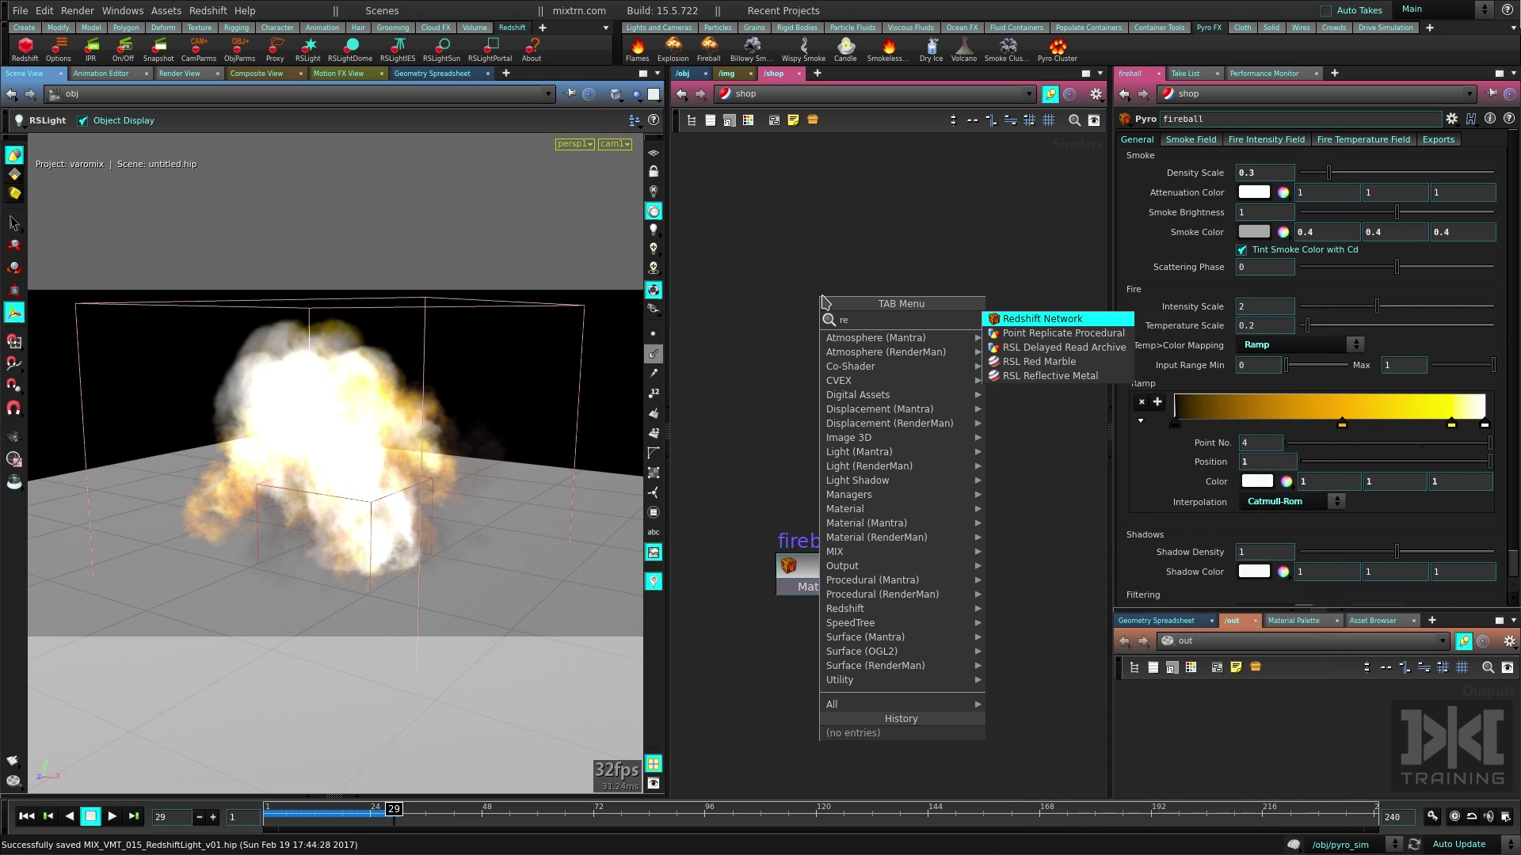
key(BackSpace)
text(s vo)
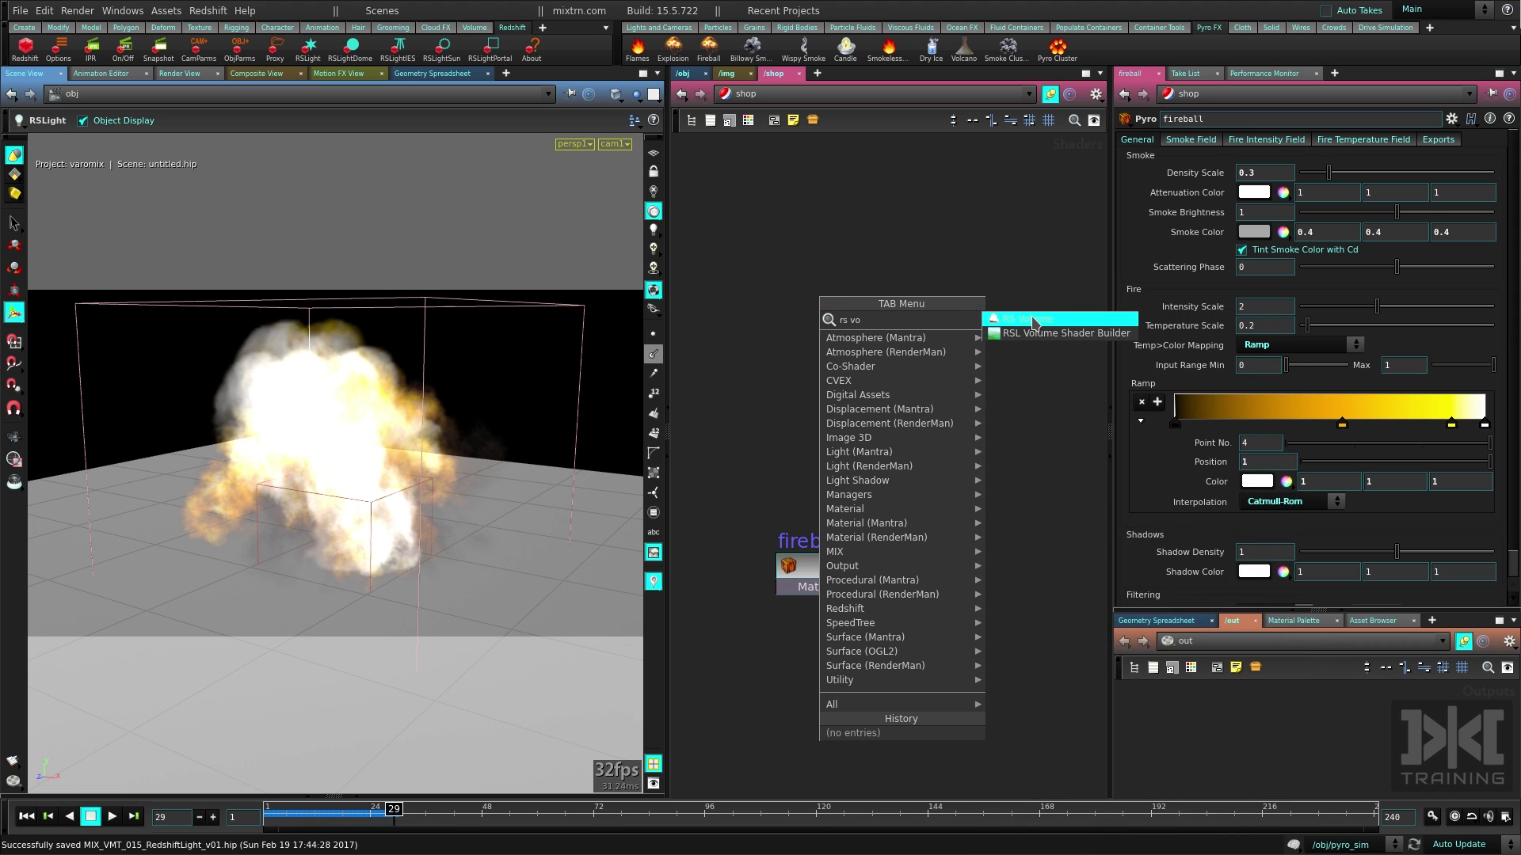
key(Return)
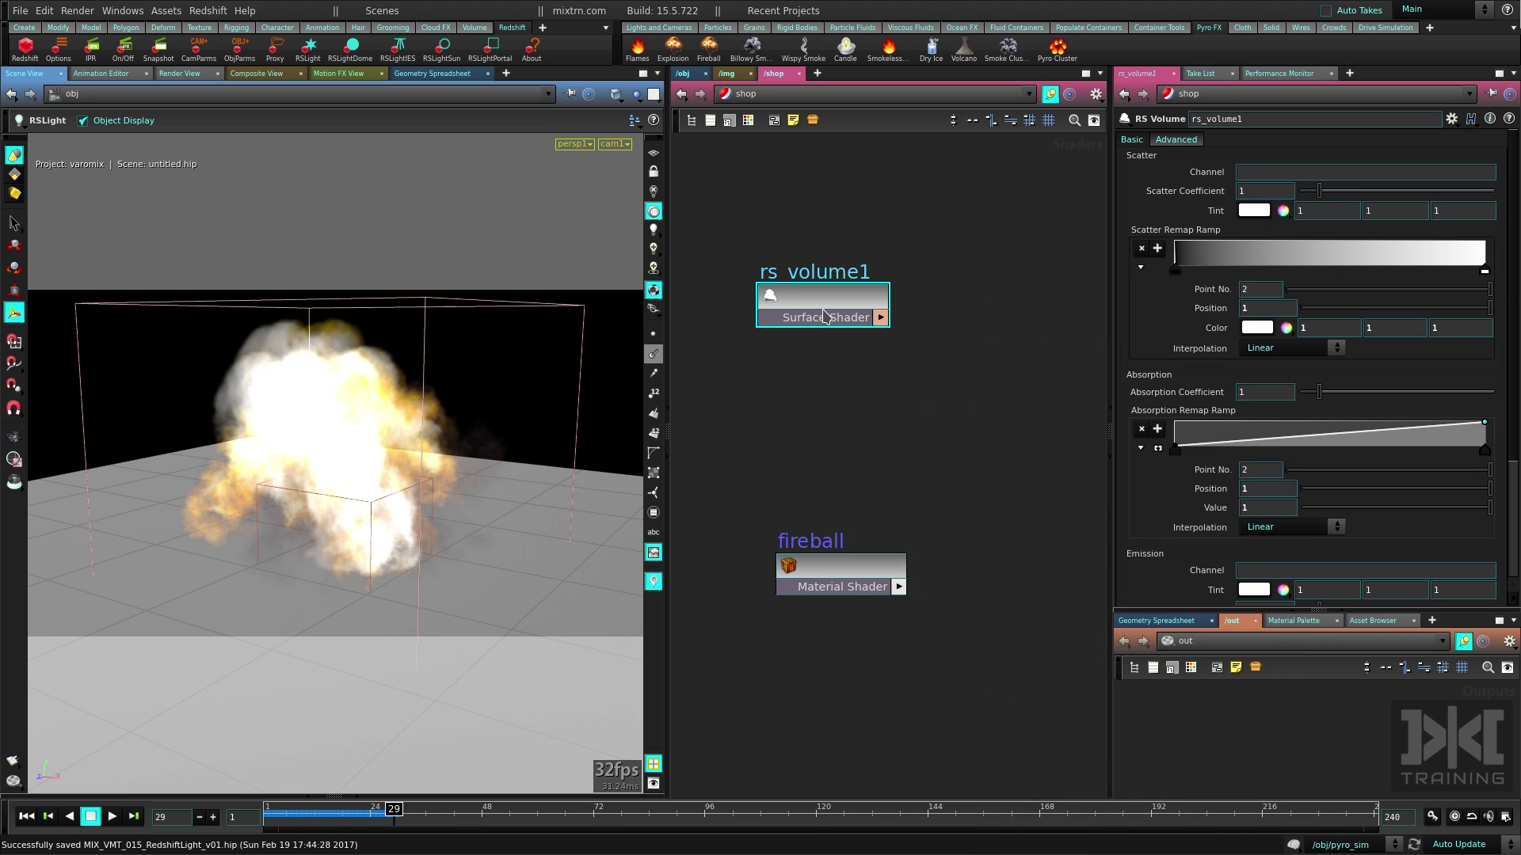
drag(839, 305, 891, 308)
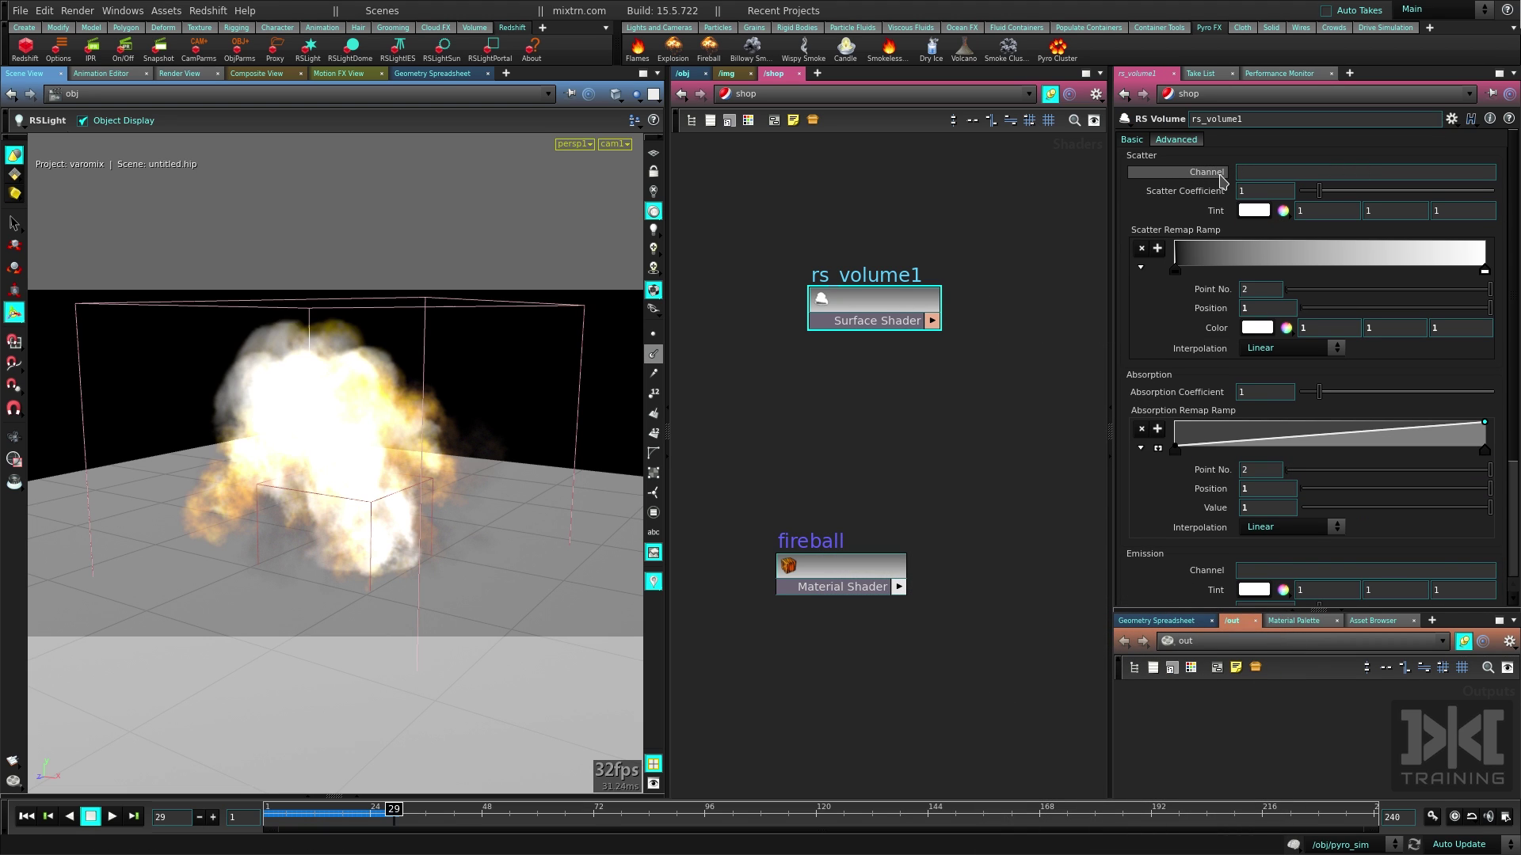
Inspect the volume field names of the import_pyrofields node inside pyro_import
scroll(1175, 425, down, 5)
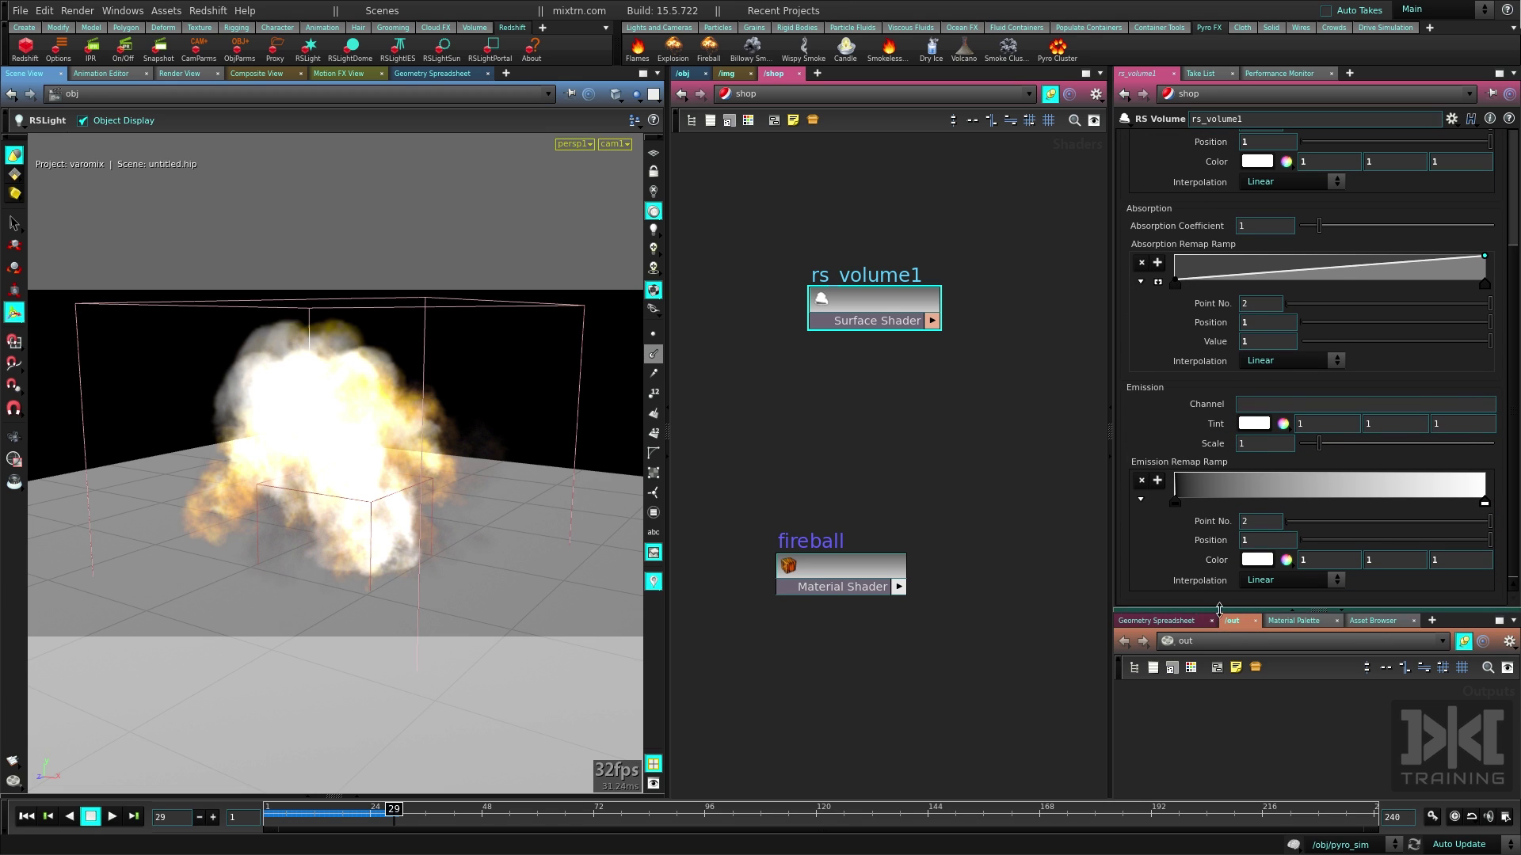
click(702, 94)
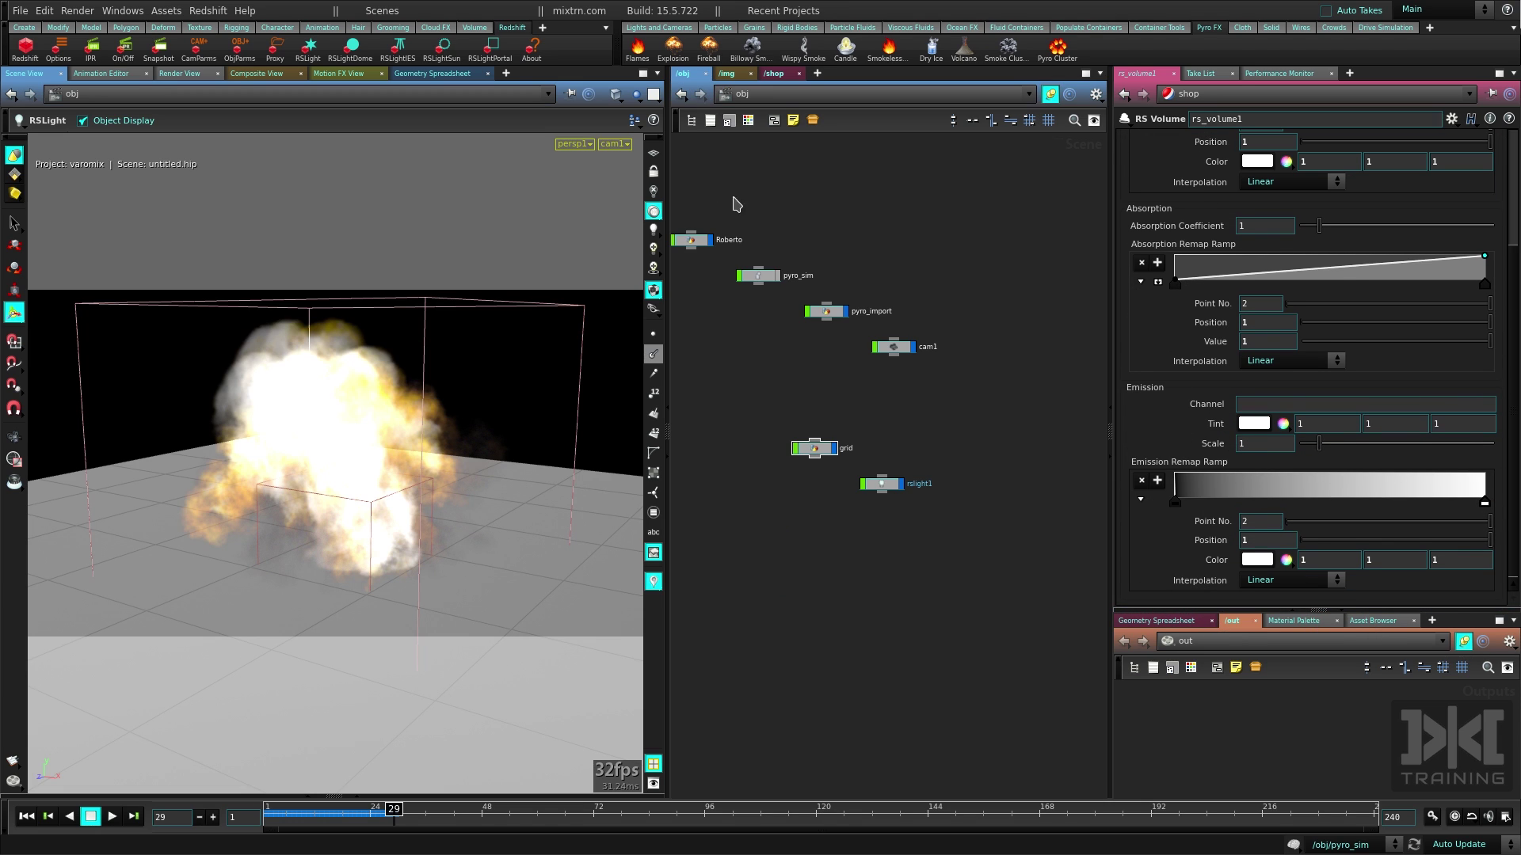
scroll(809, 360, up, 3)
double_click(931, 339)
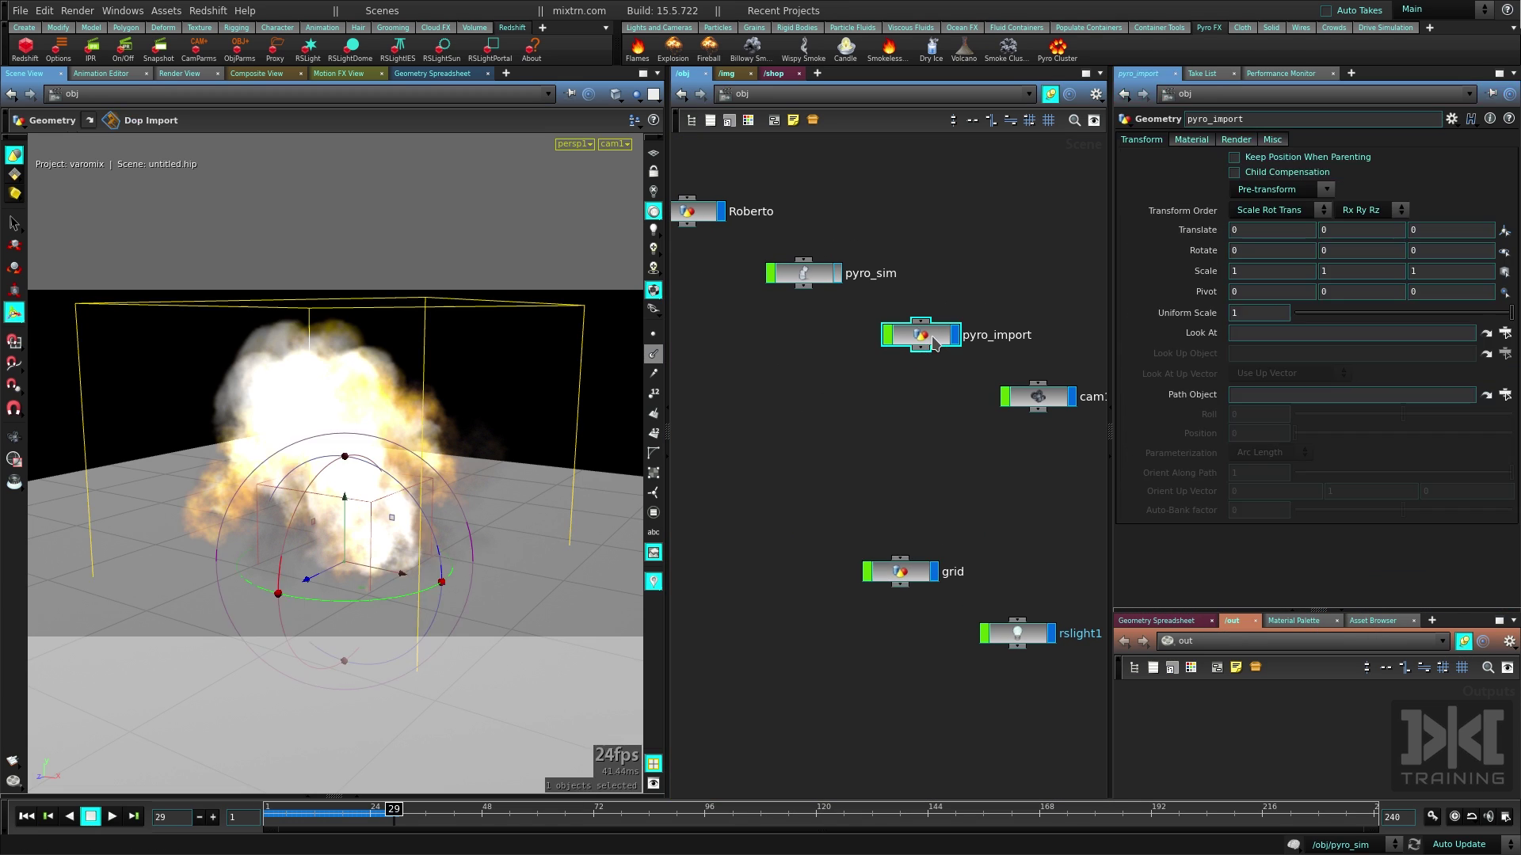
middle_drag(773, 318, 837, 211)
middle_click(838, 298)
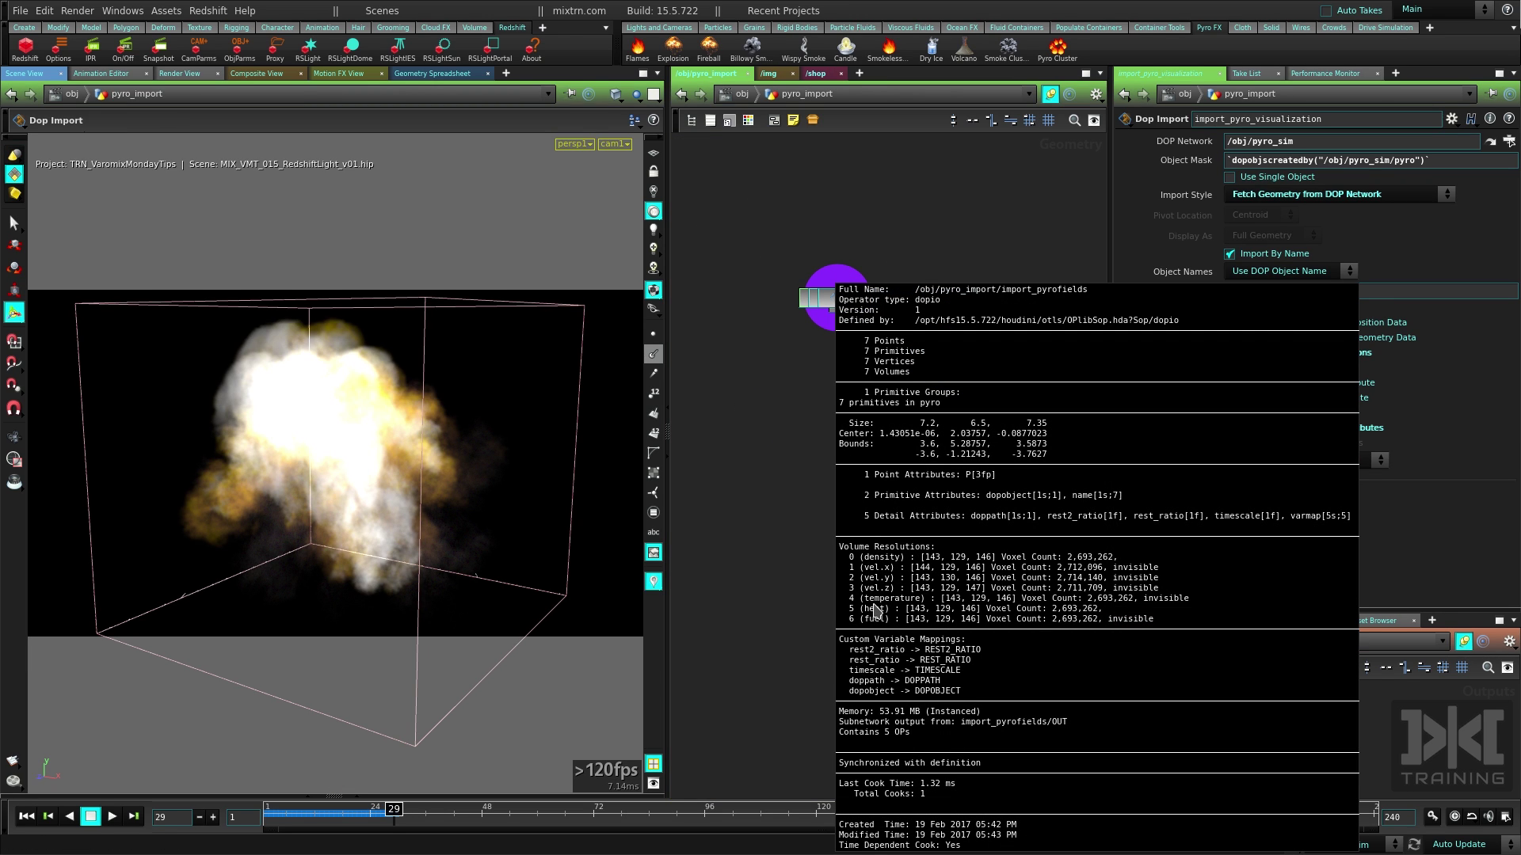
mouse_move(907, 606)
middle_down()
mouse_move(882, 604)
mouse_move(917, 611)
middle_up()
middle_drag(880, 613, 879, 610)
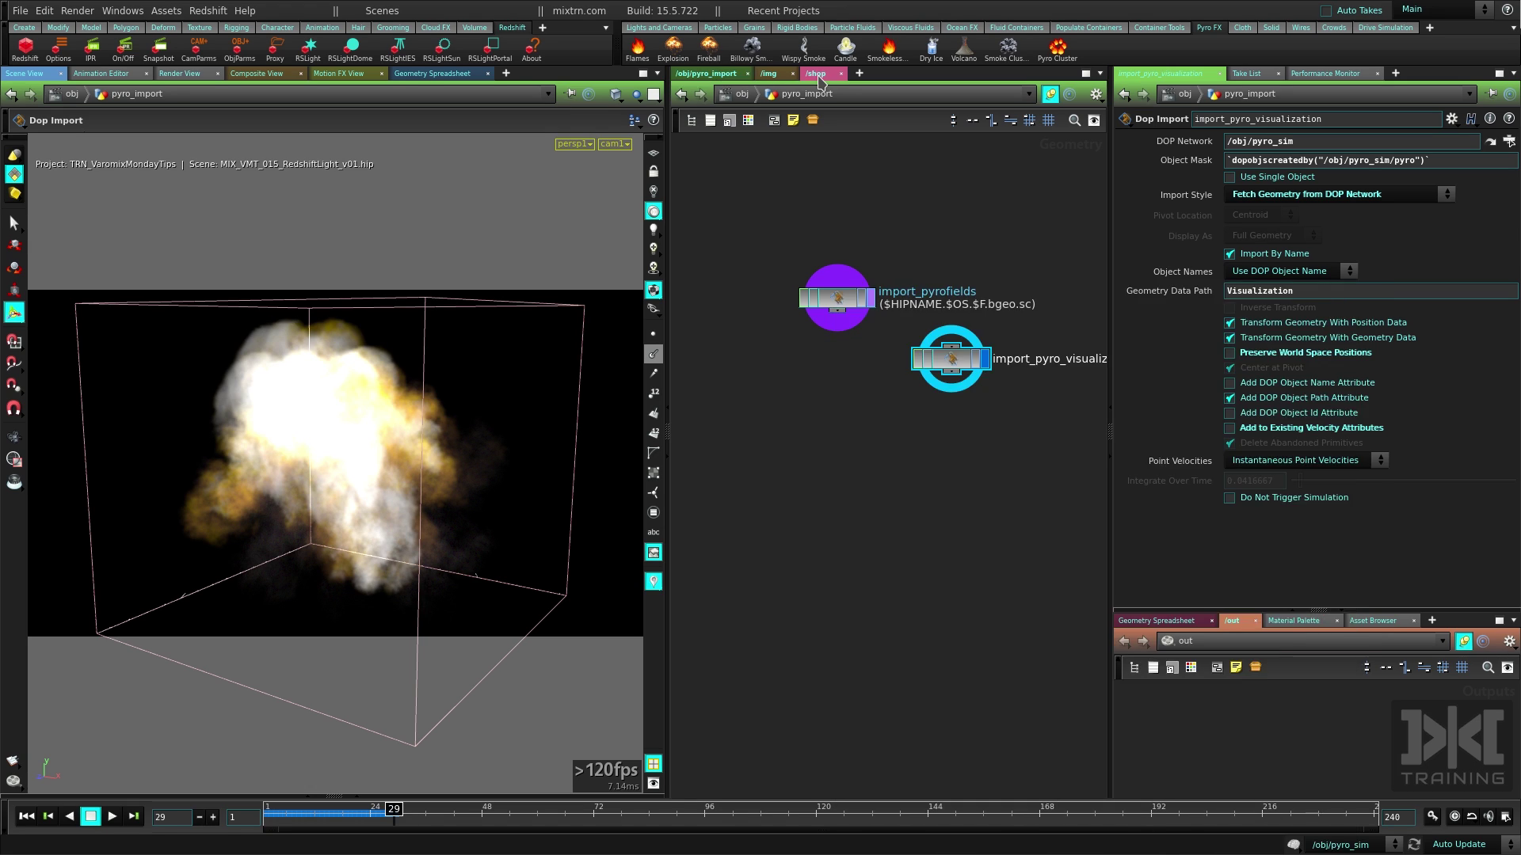
Set rs_volume1's Scatter channel to density and its Emission channel to heat
click(815, 73)
click(871, 305)
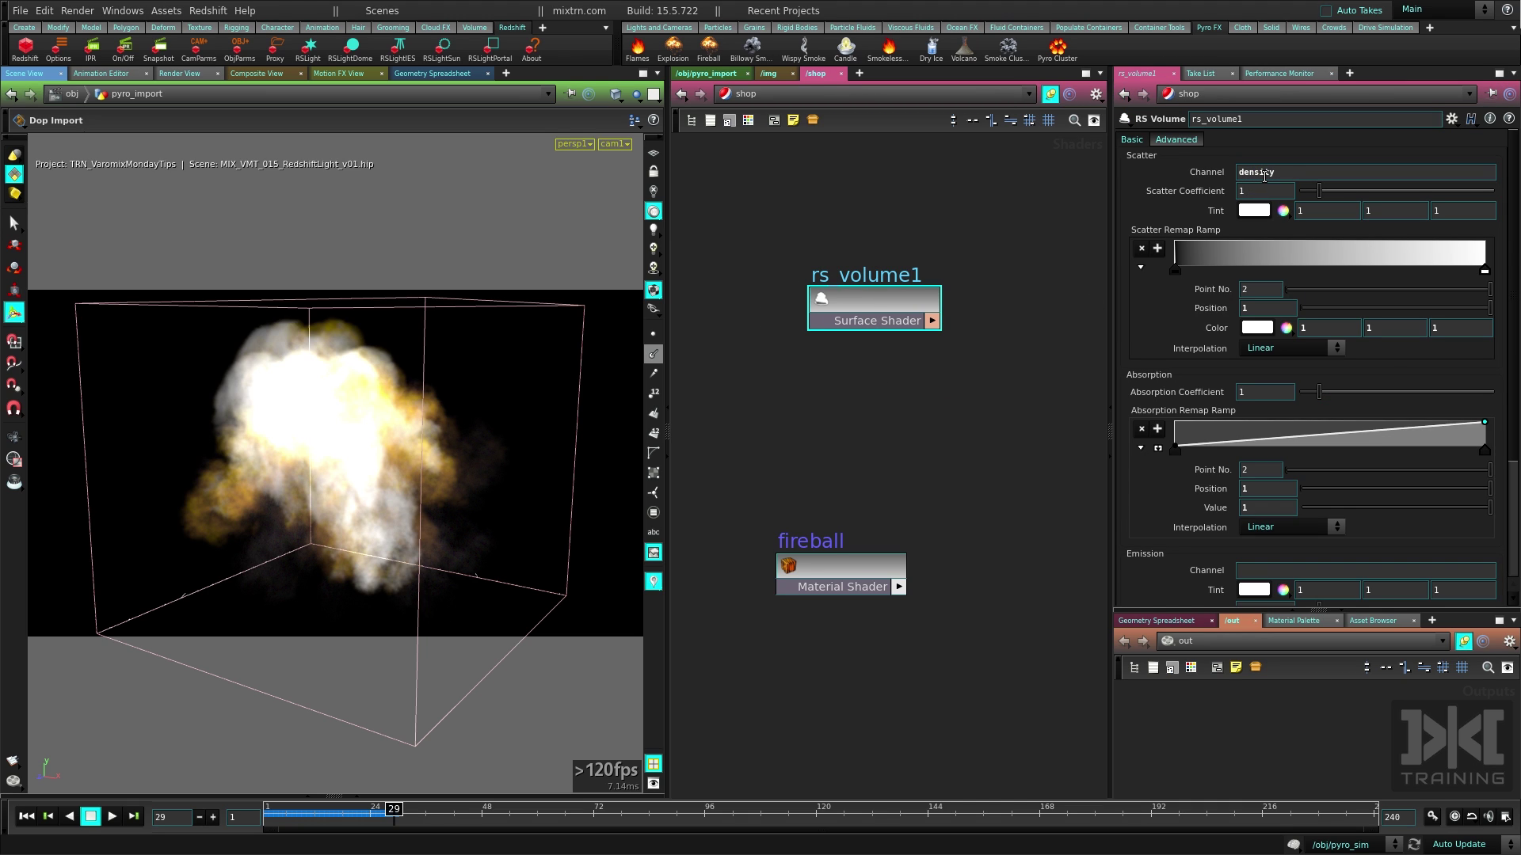
scroll(1218, 478, down, 4)
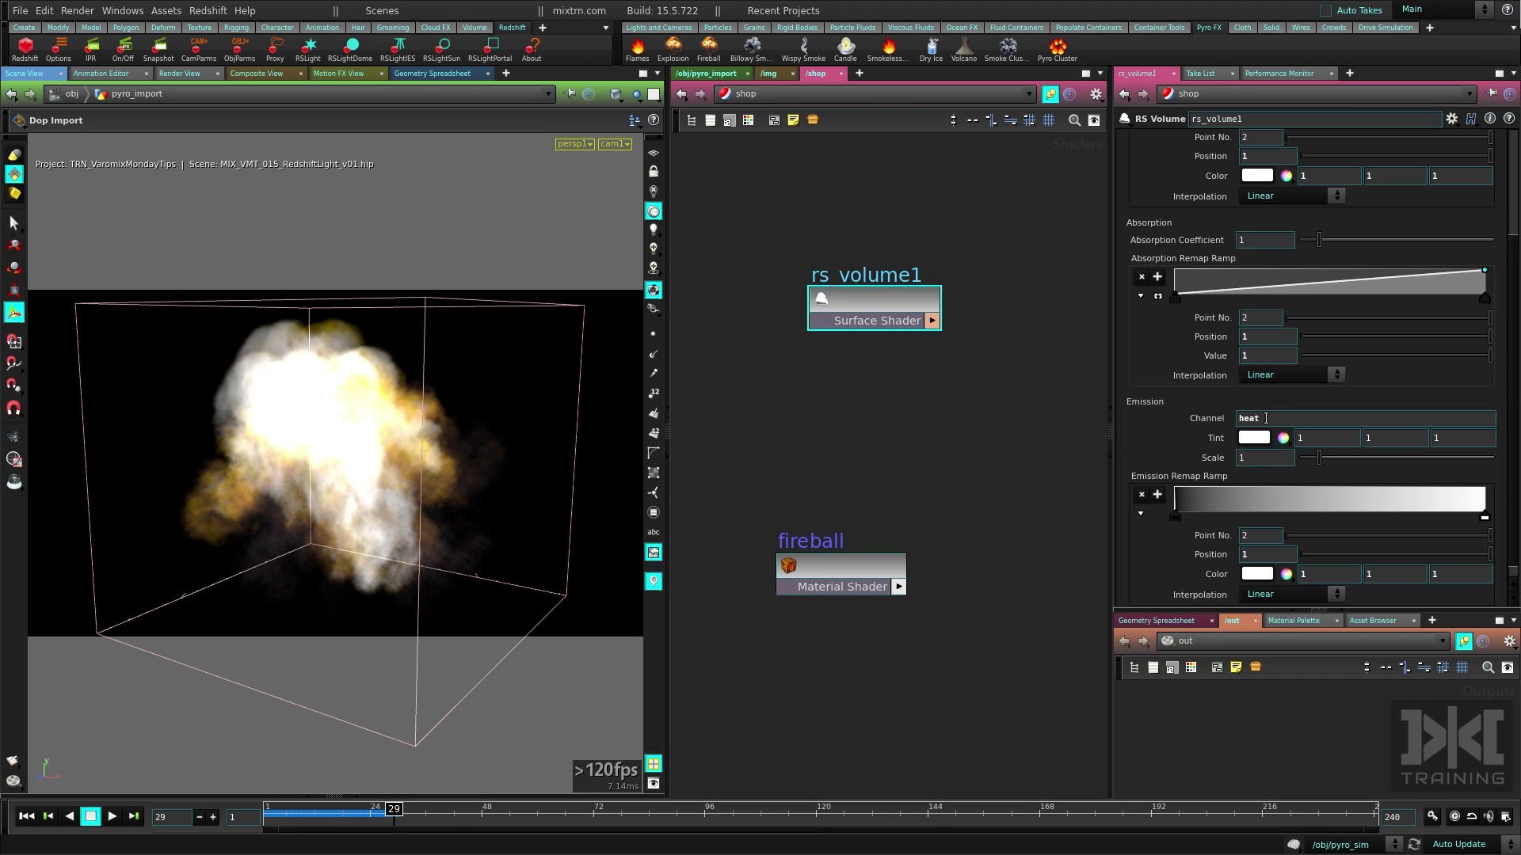
scroll(1317, 328, up, 4)
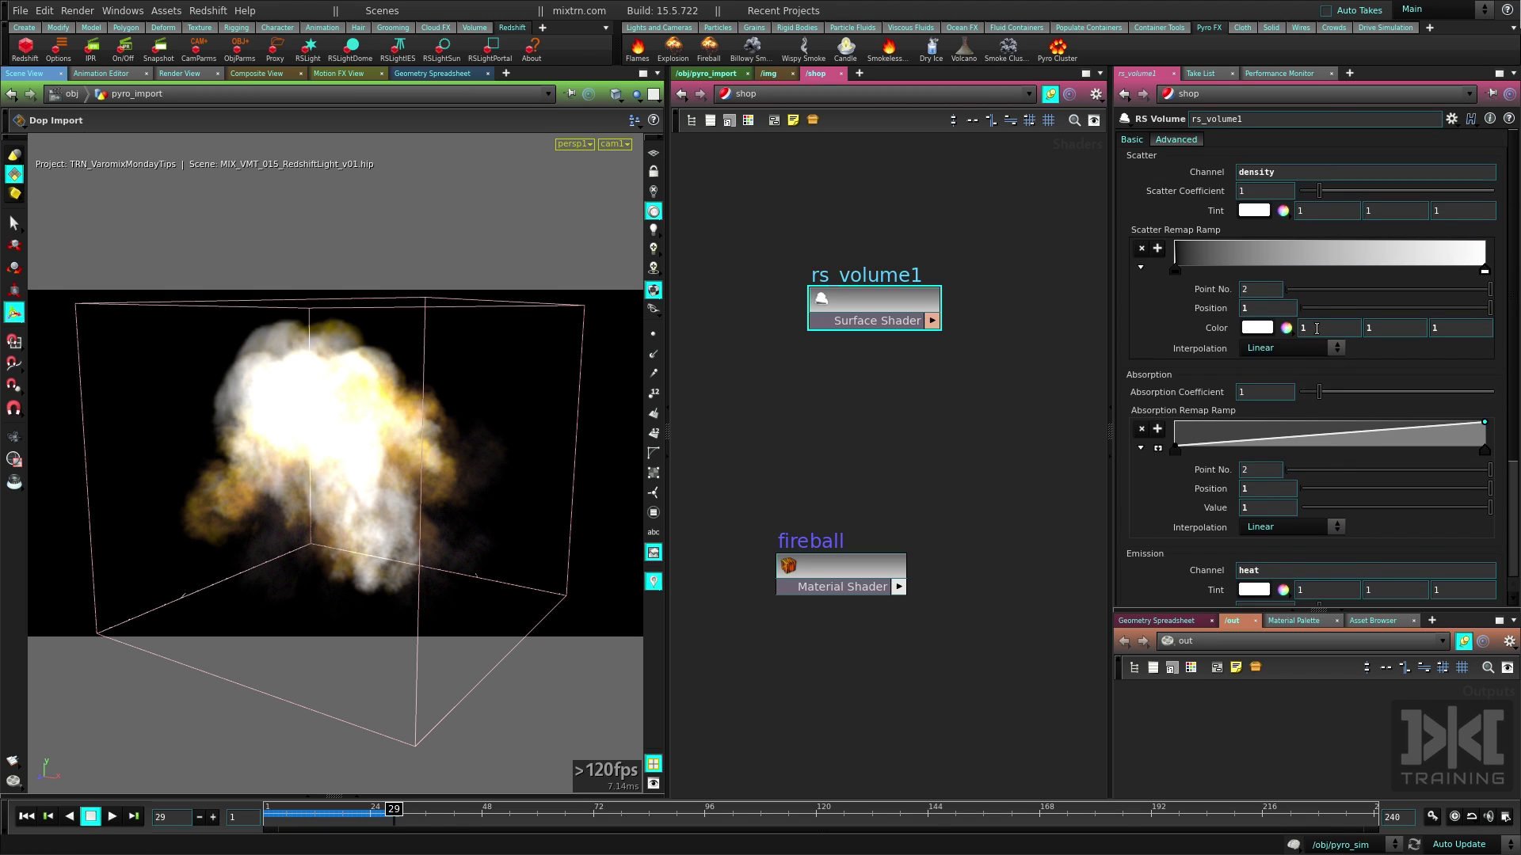
scroll(1267, 182, down, 4)
scroll(1251, 333, up, 4)
scroll(1234, 468, down, 4)
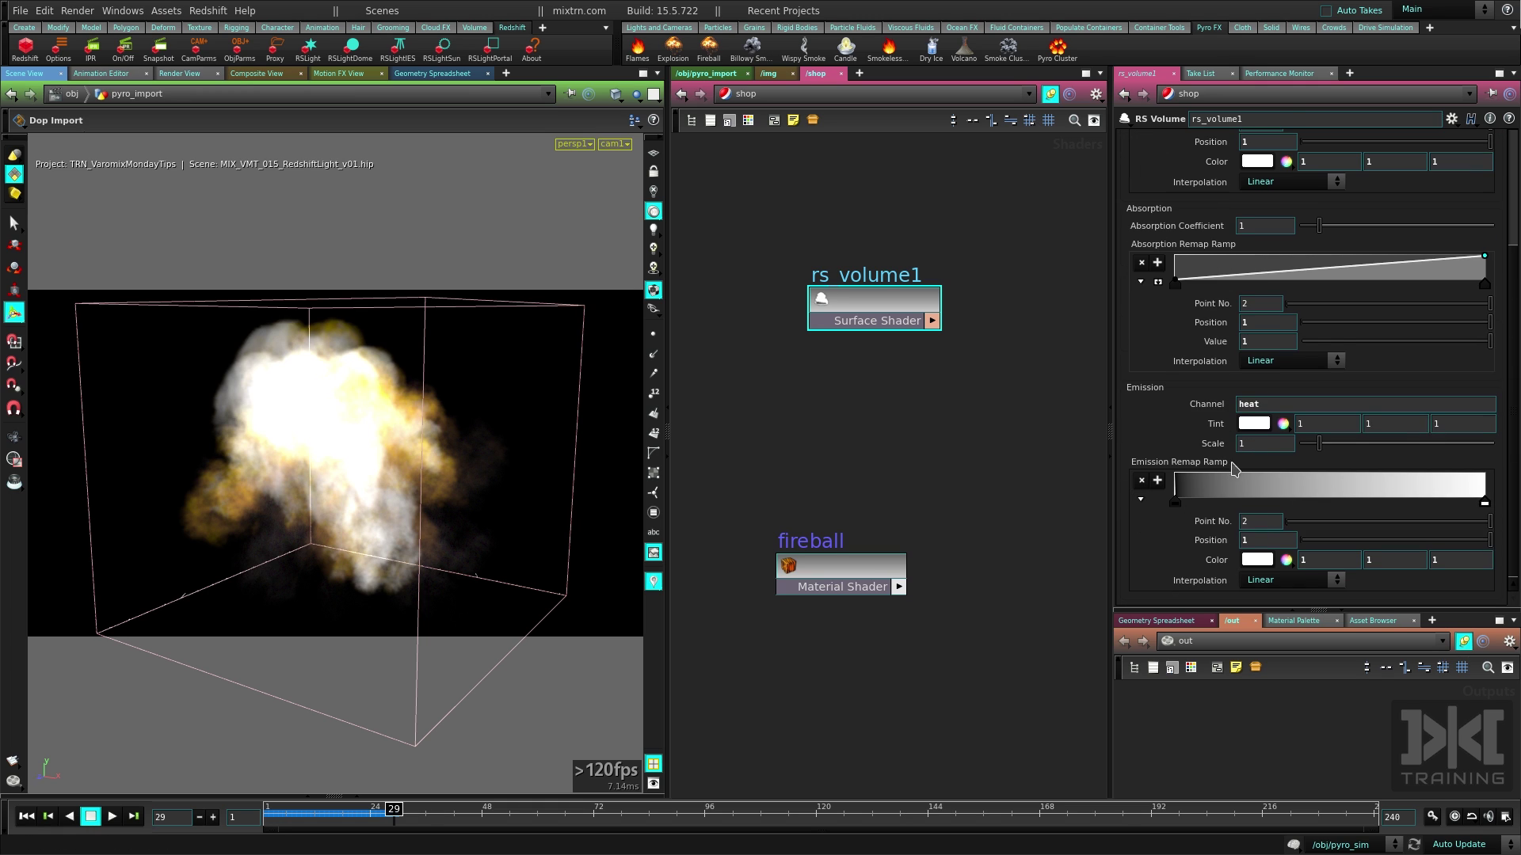
Assign /shop/rs_volume1 as the material of the pyro_import object in place of the fireball shader
click(706, 73)
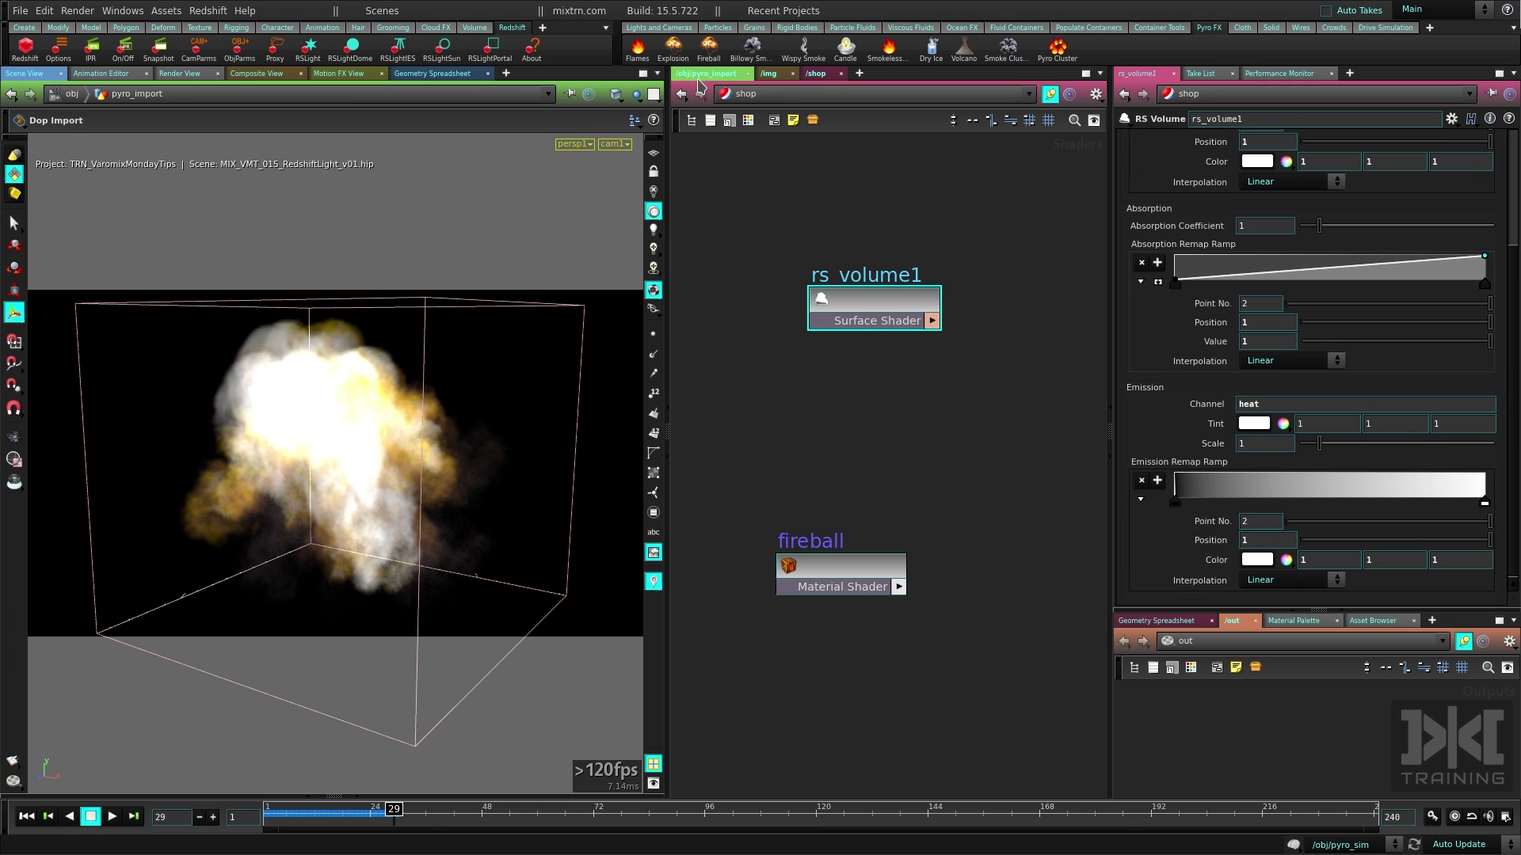
key(u)
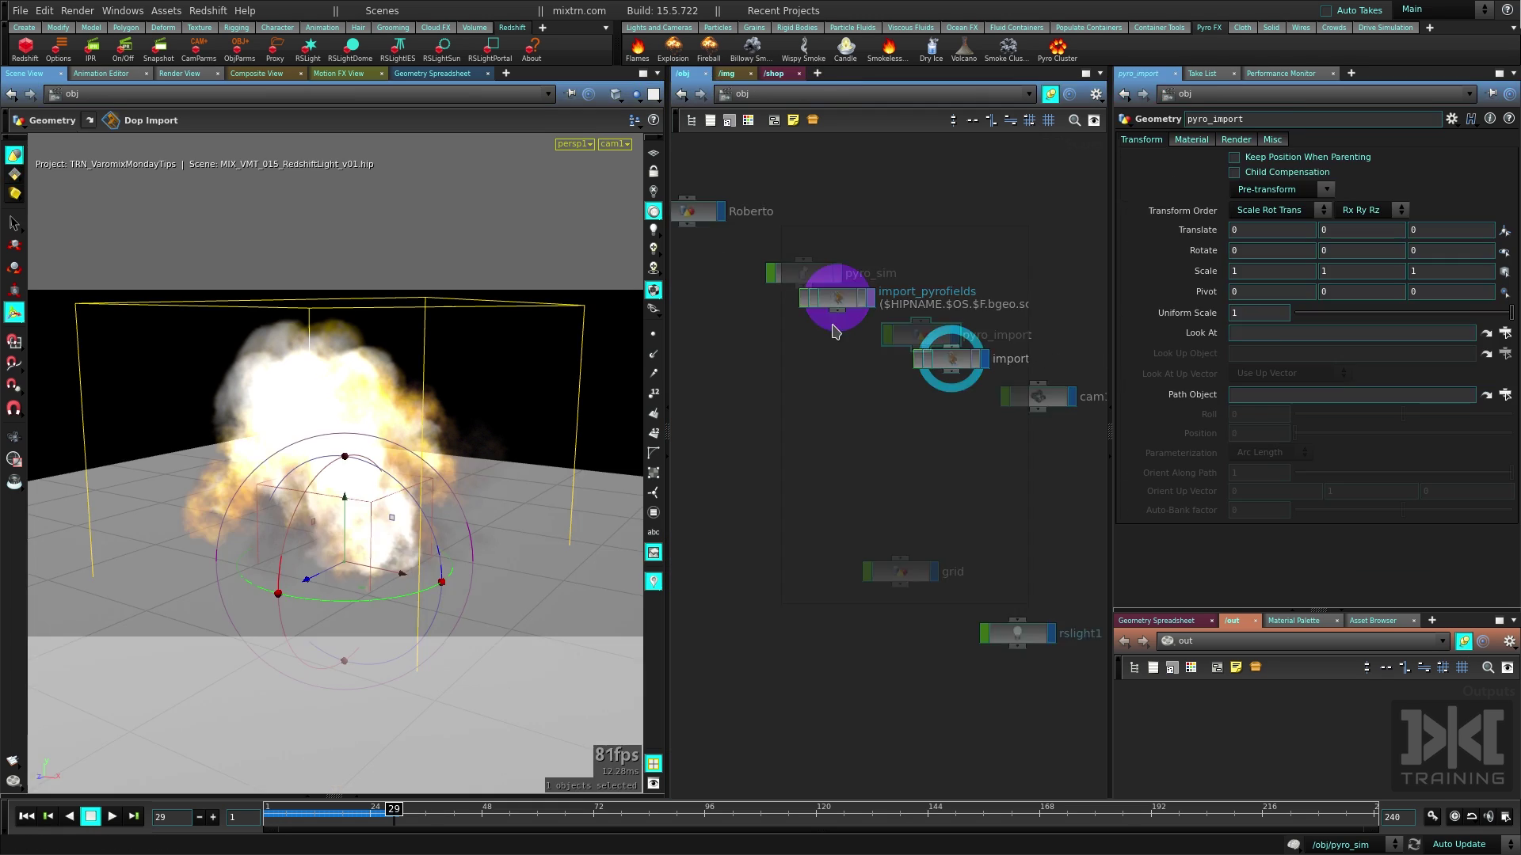
click(1191, 139)
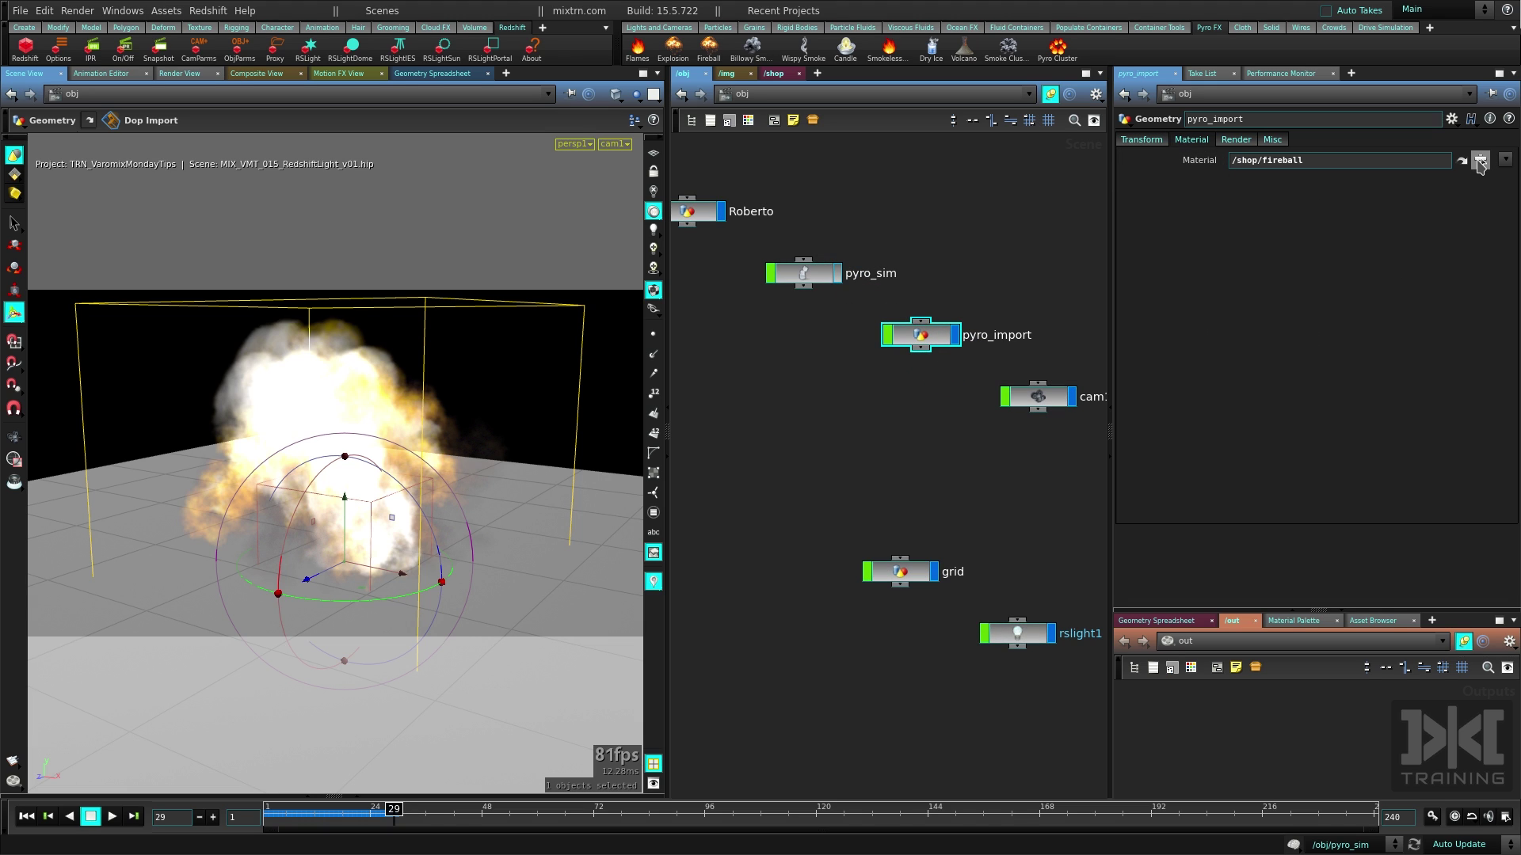
click(1479, 161)
double_click(1385, 118)
drag(923, 338, 869, 360)
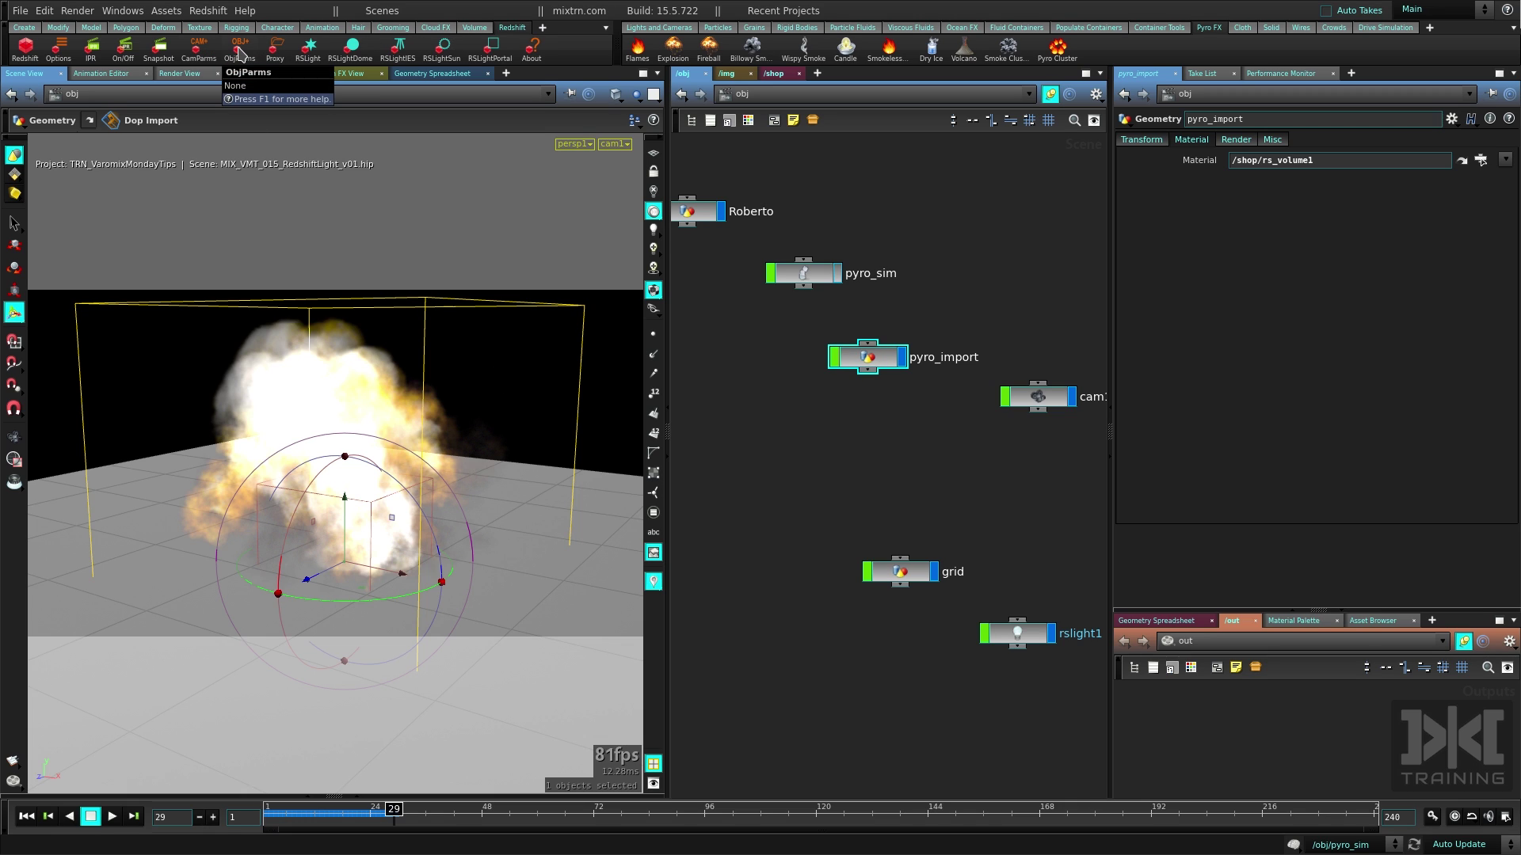
Add the Redshift object parameters to pyro_import and enable its volume with type Volume/VDB Houdini Primitive
click(239, 53)
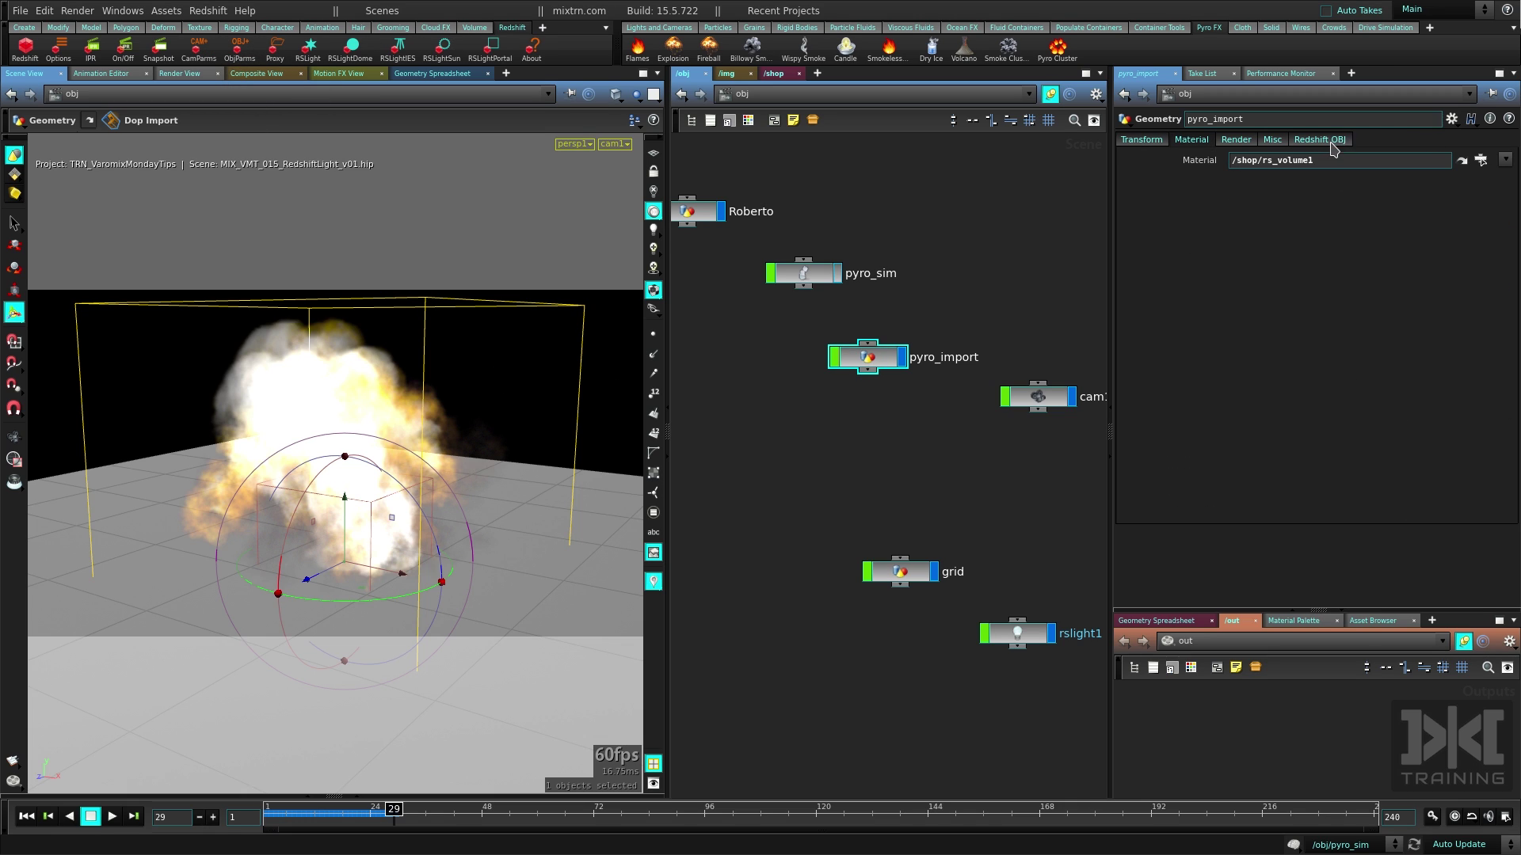
click(1331, 143)
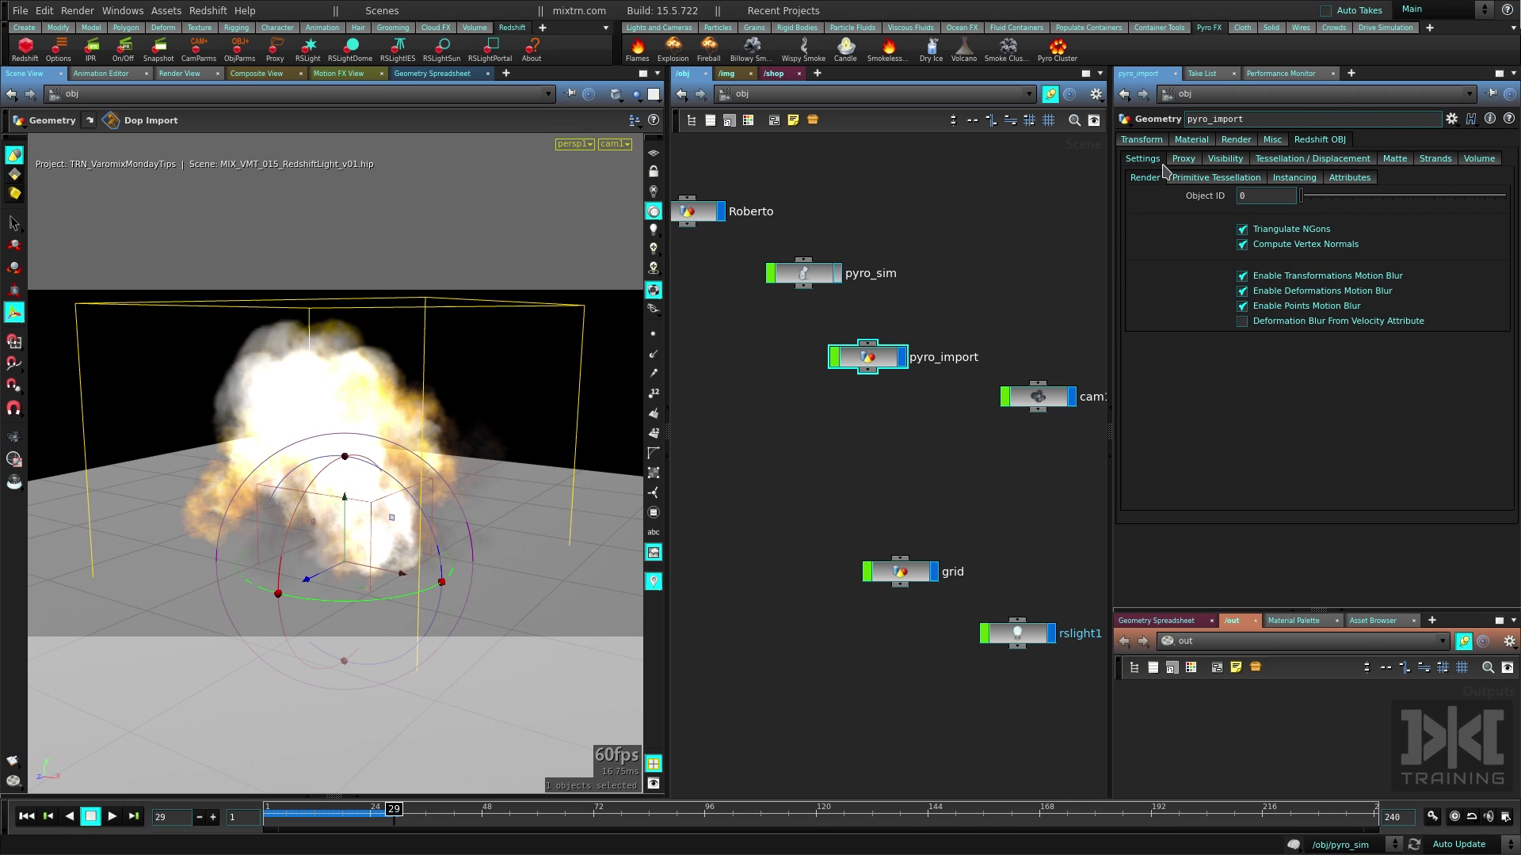
click(1478, 159)
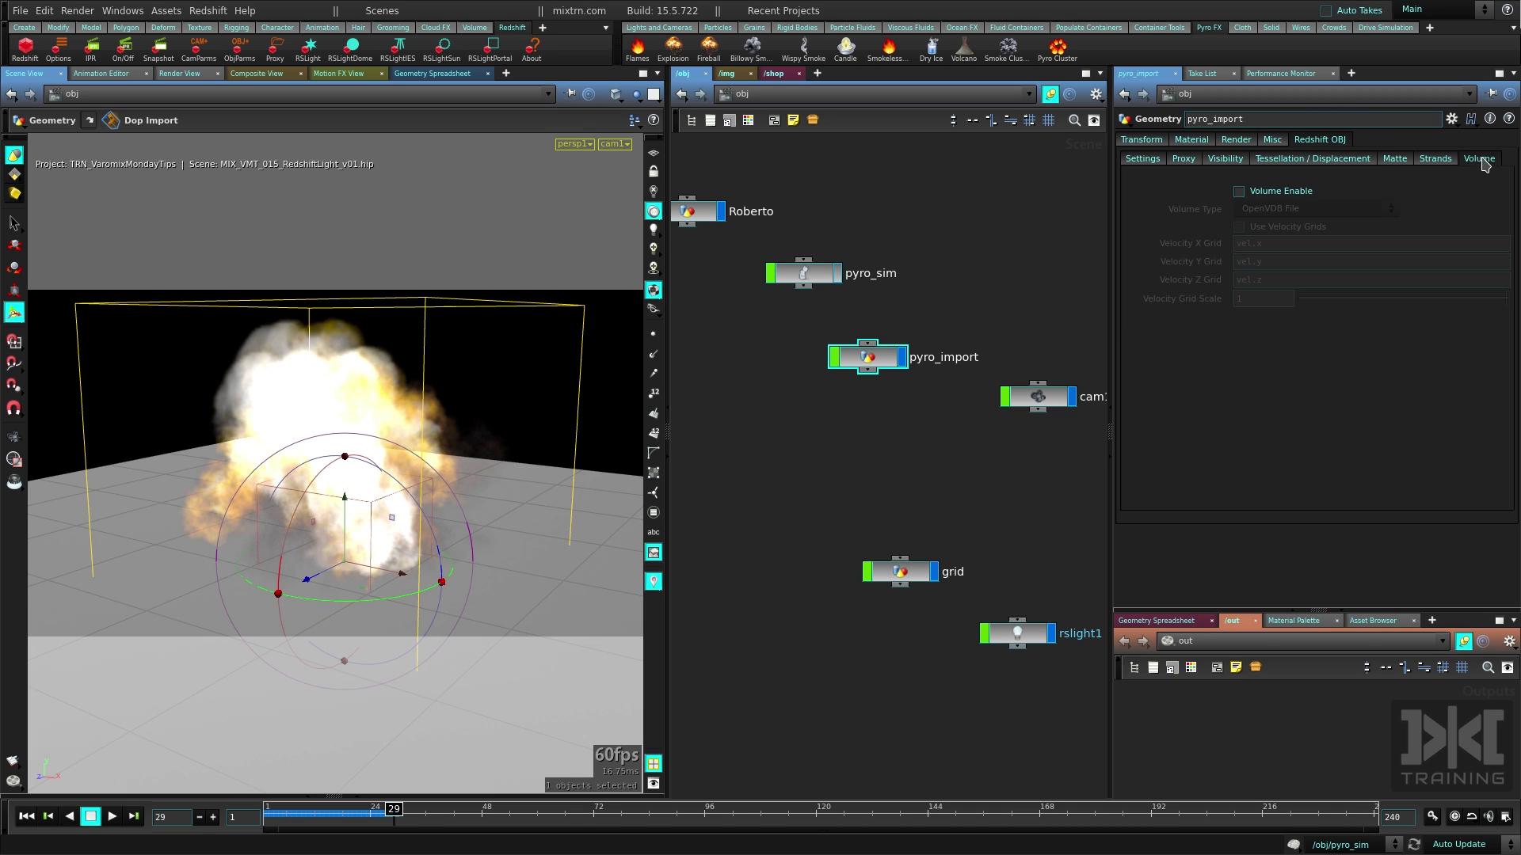
click(1283, 192)
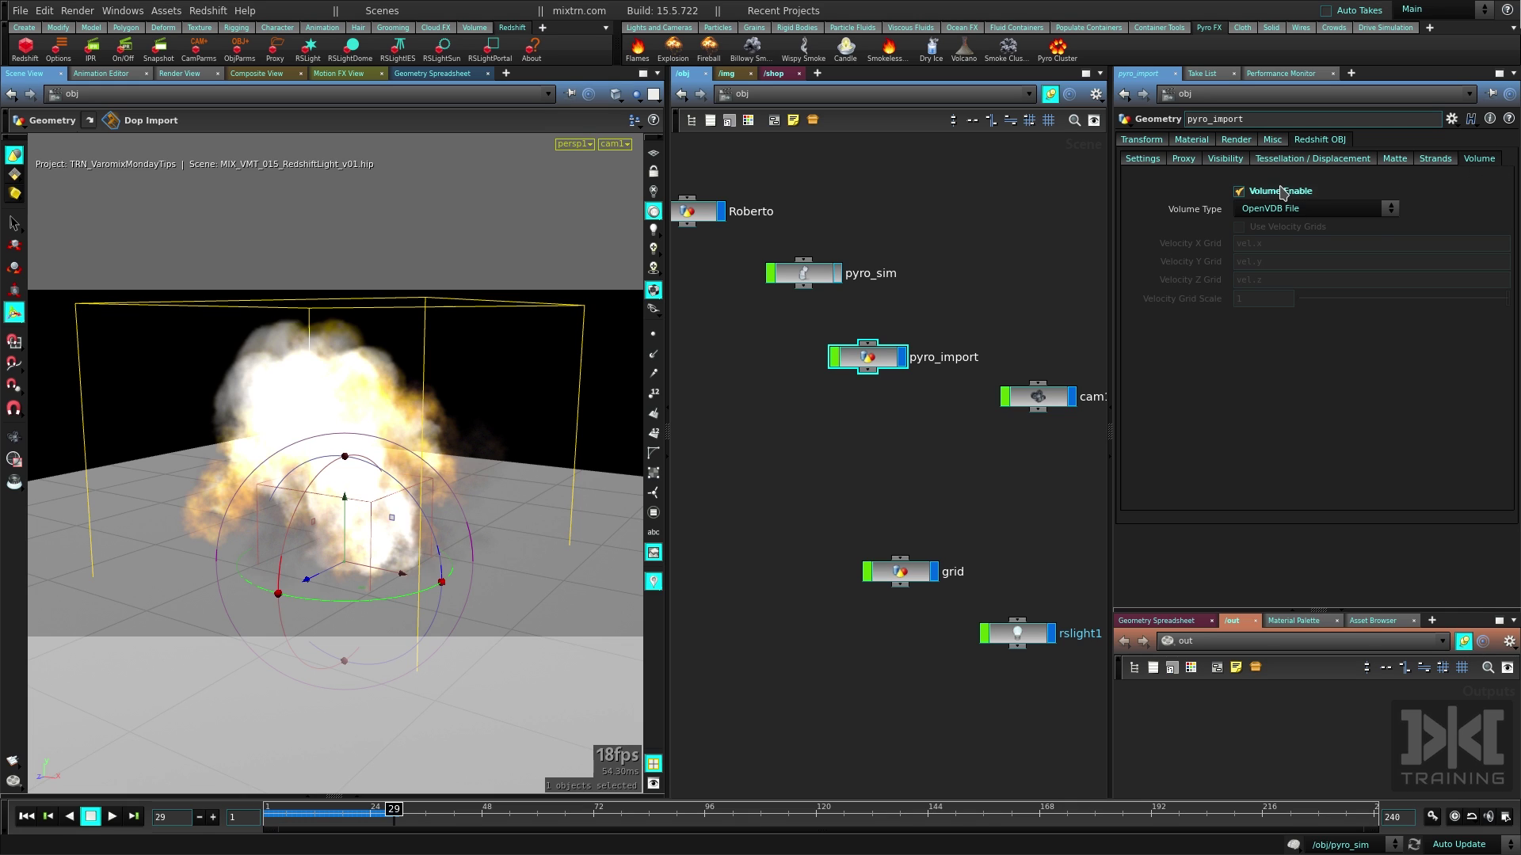
click(1338, 211)
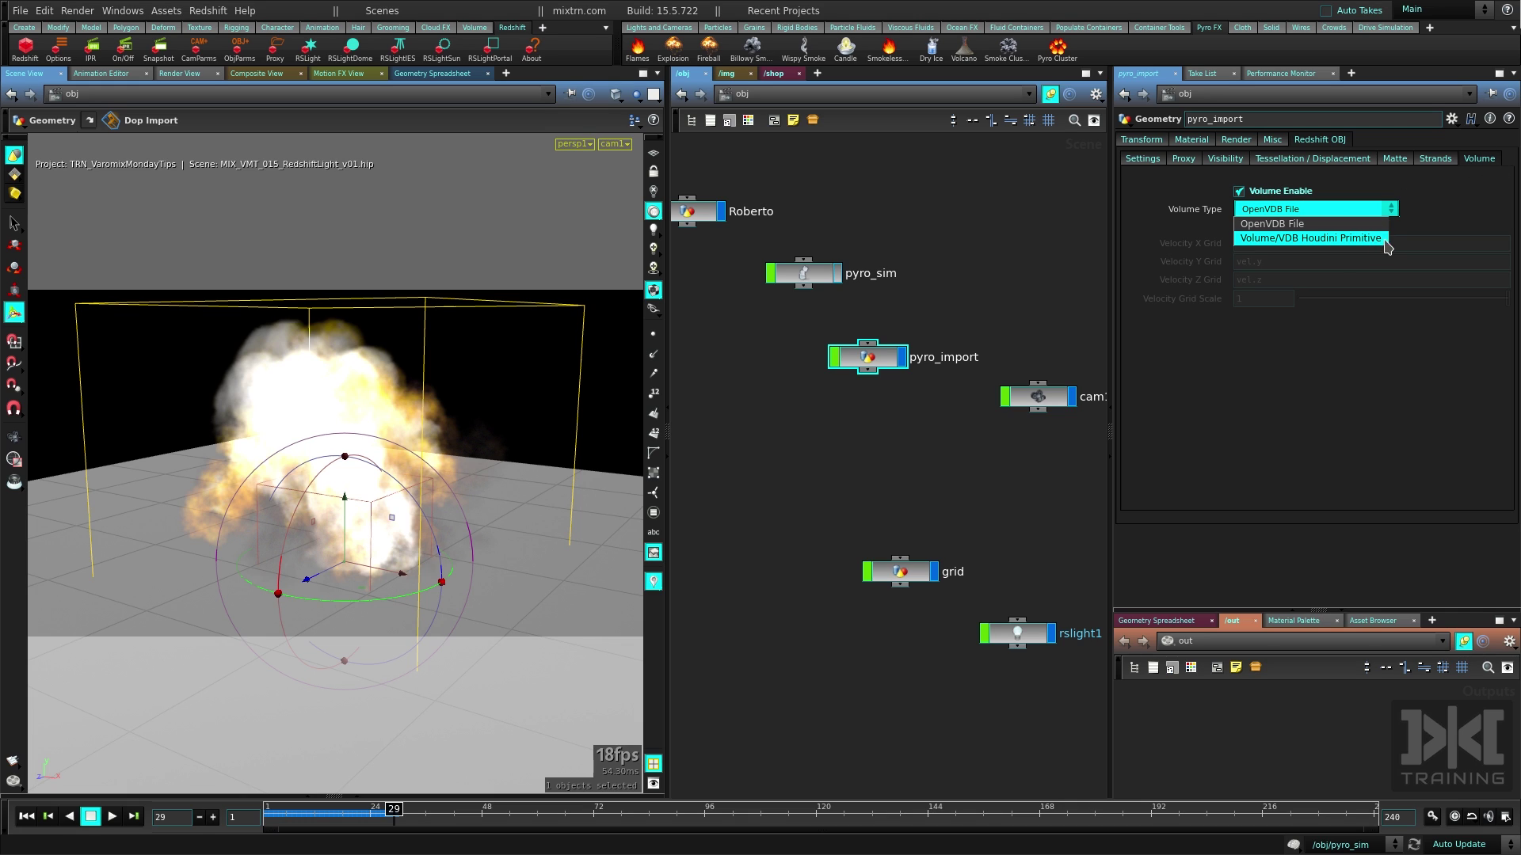
click(1303, 237)
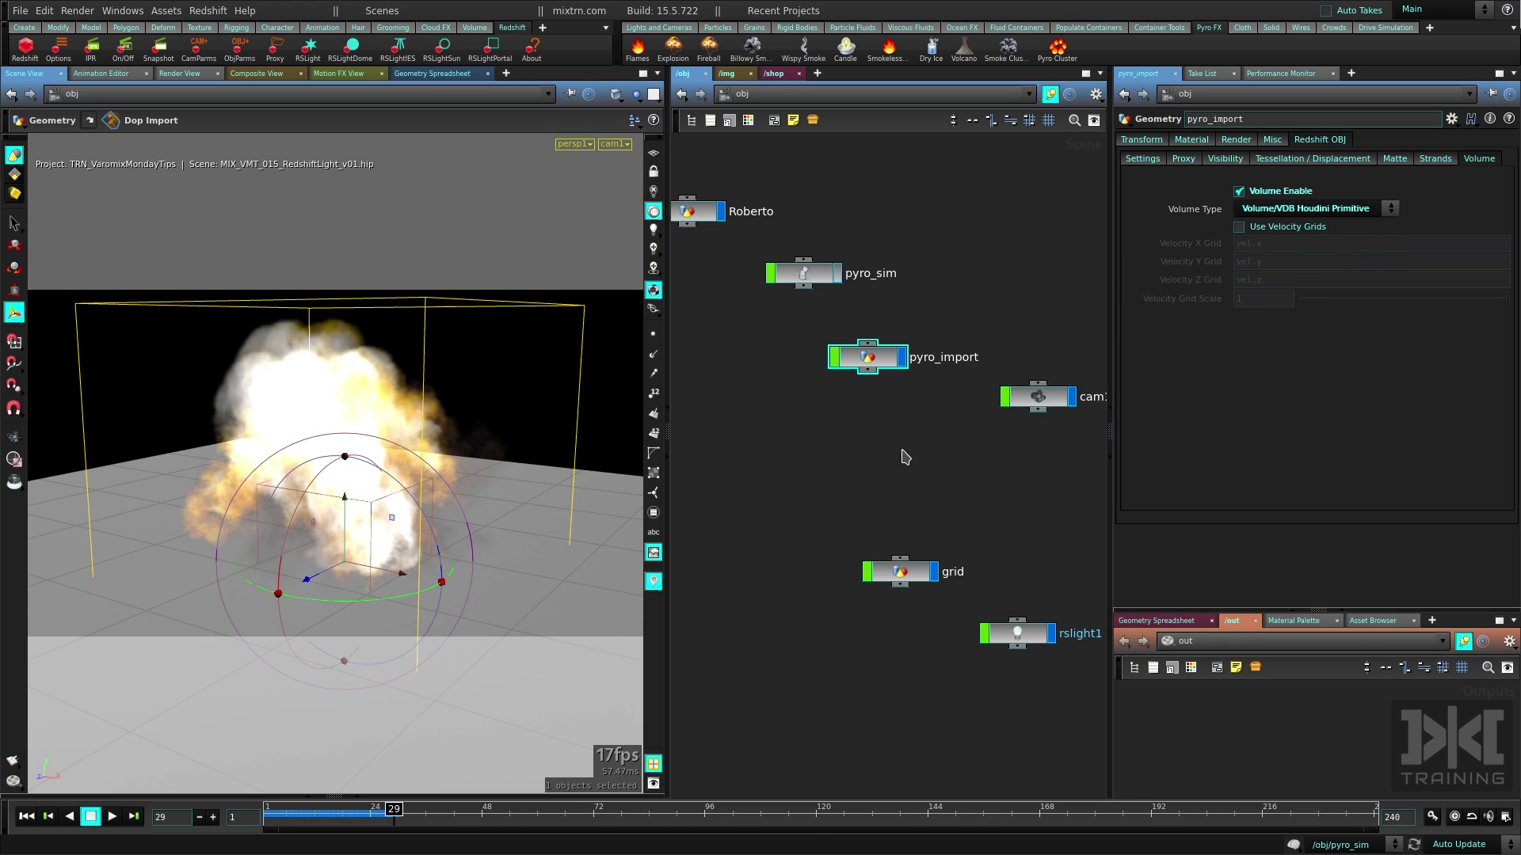
Deselect pyro_import, save the scene, and add a Redshift render node to the out network
click(841, 466)
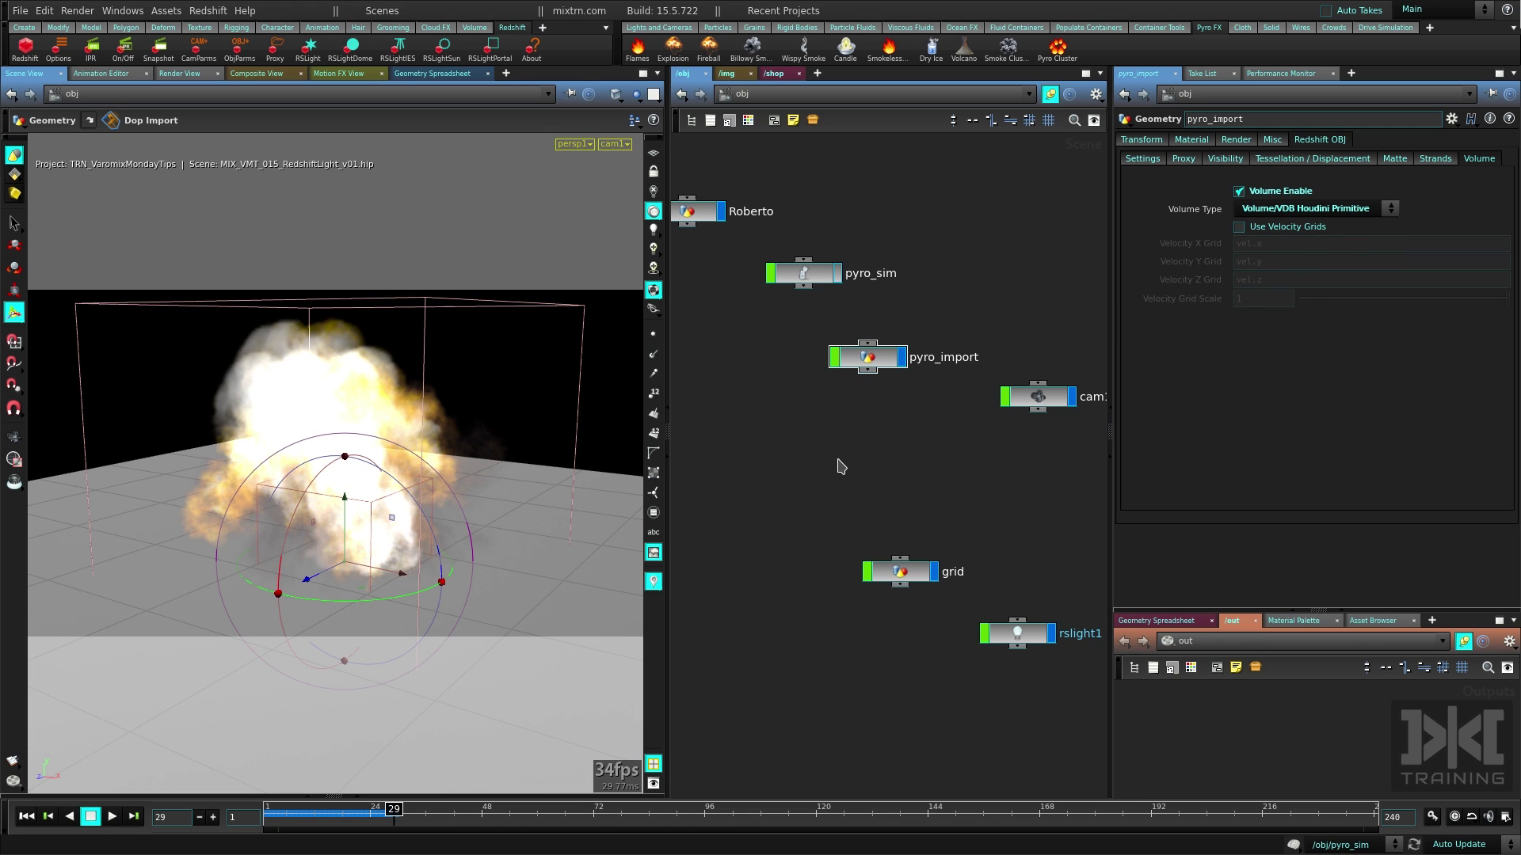
key(ctrl+s)
key(Tab)
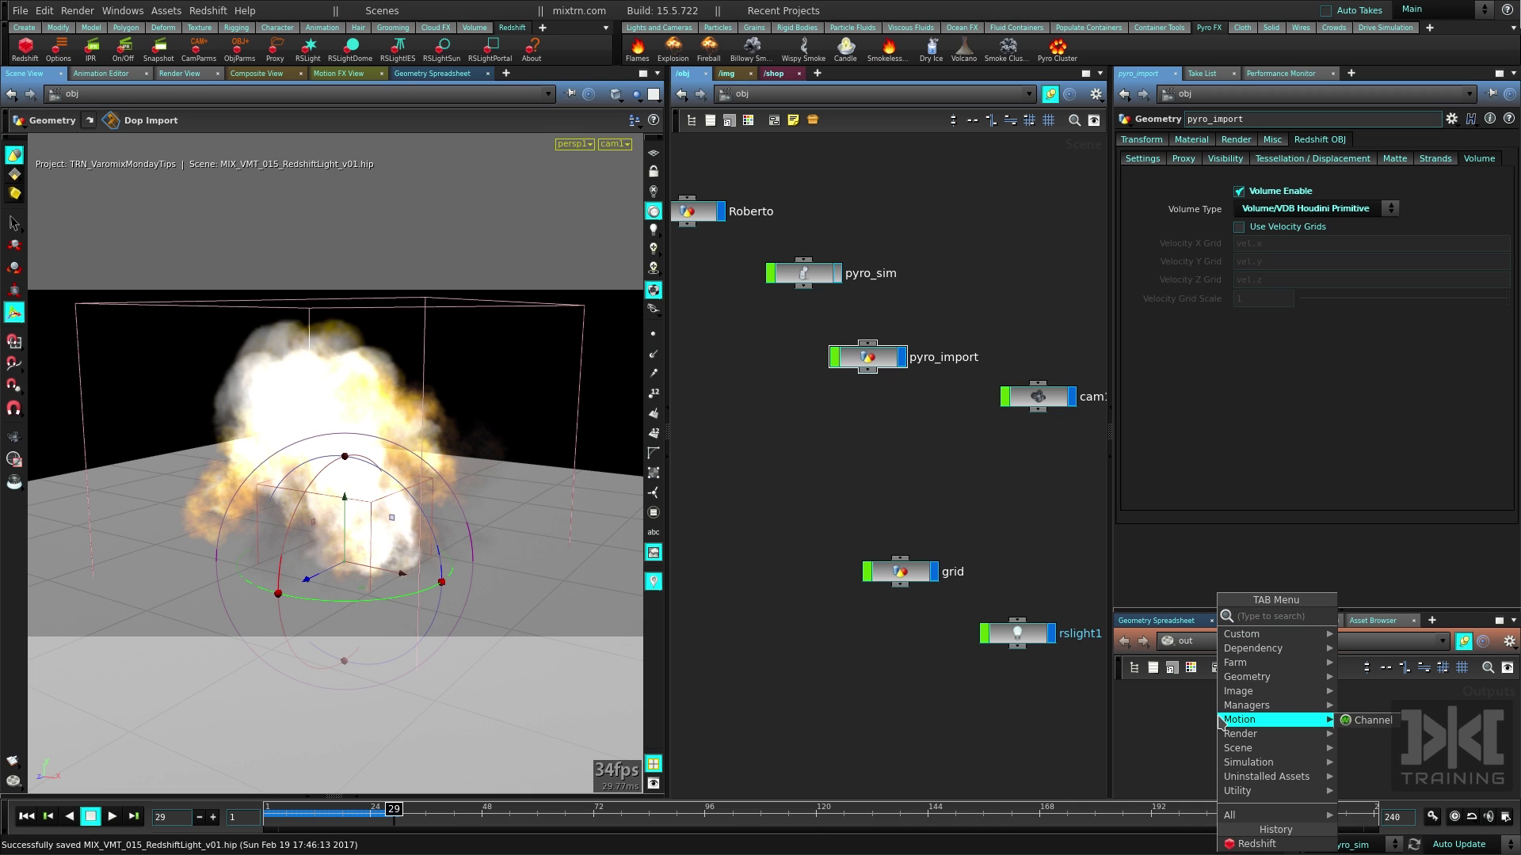
click(1262, 845)
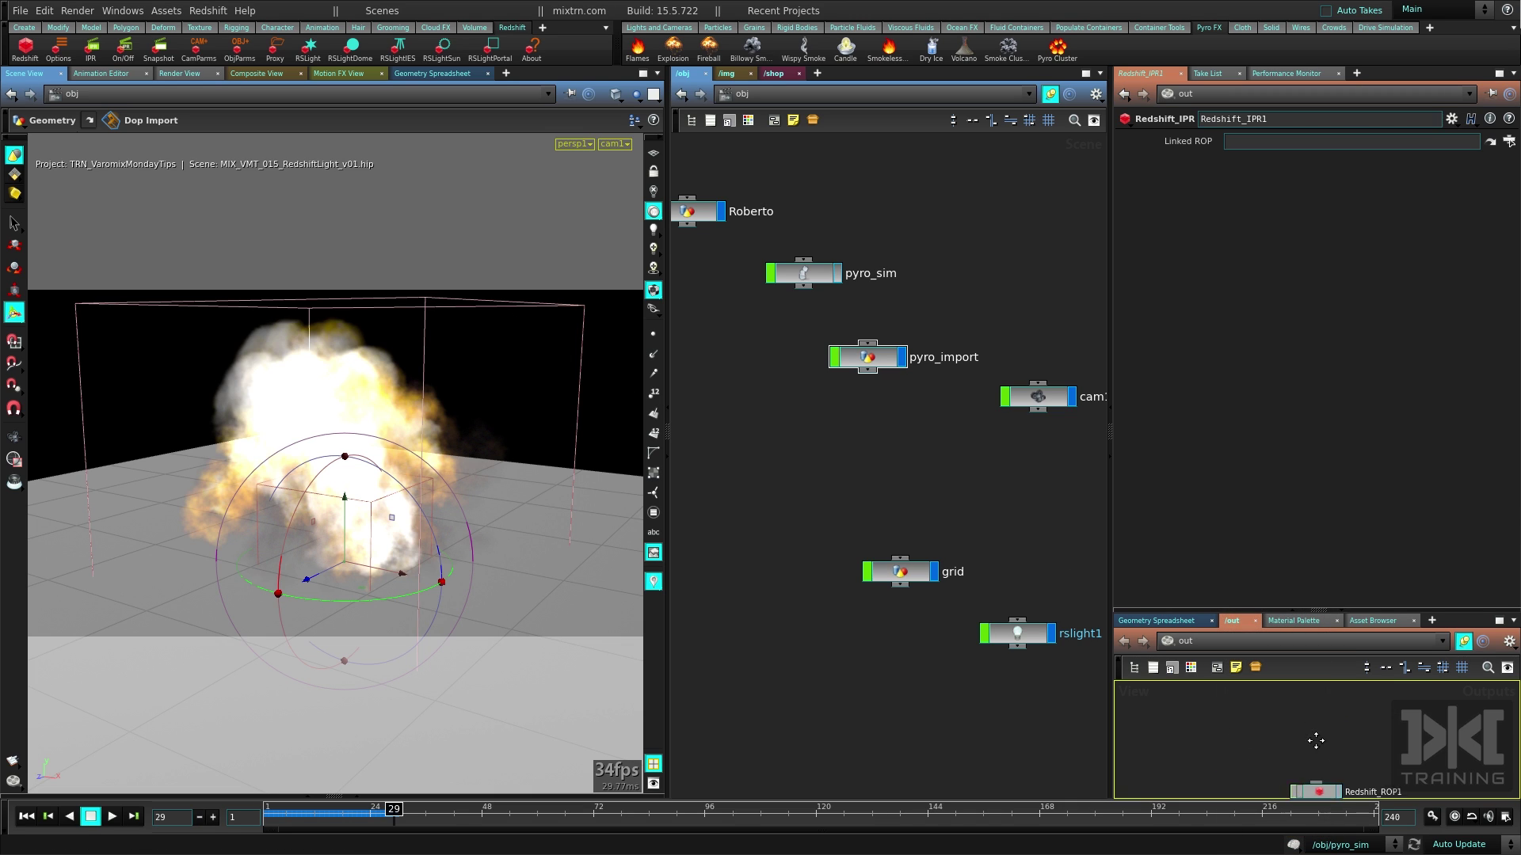
click(1316, 768)
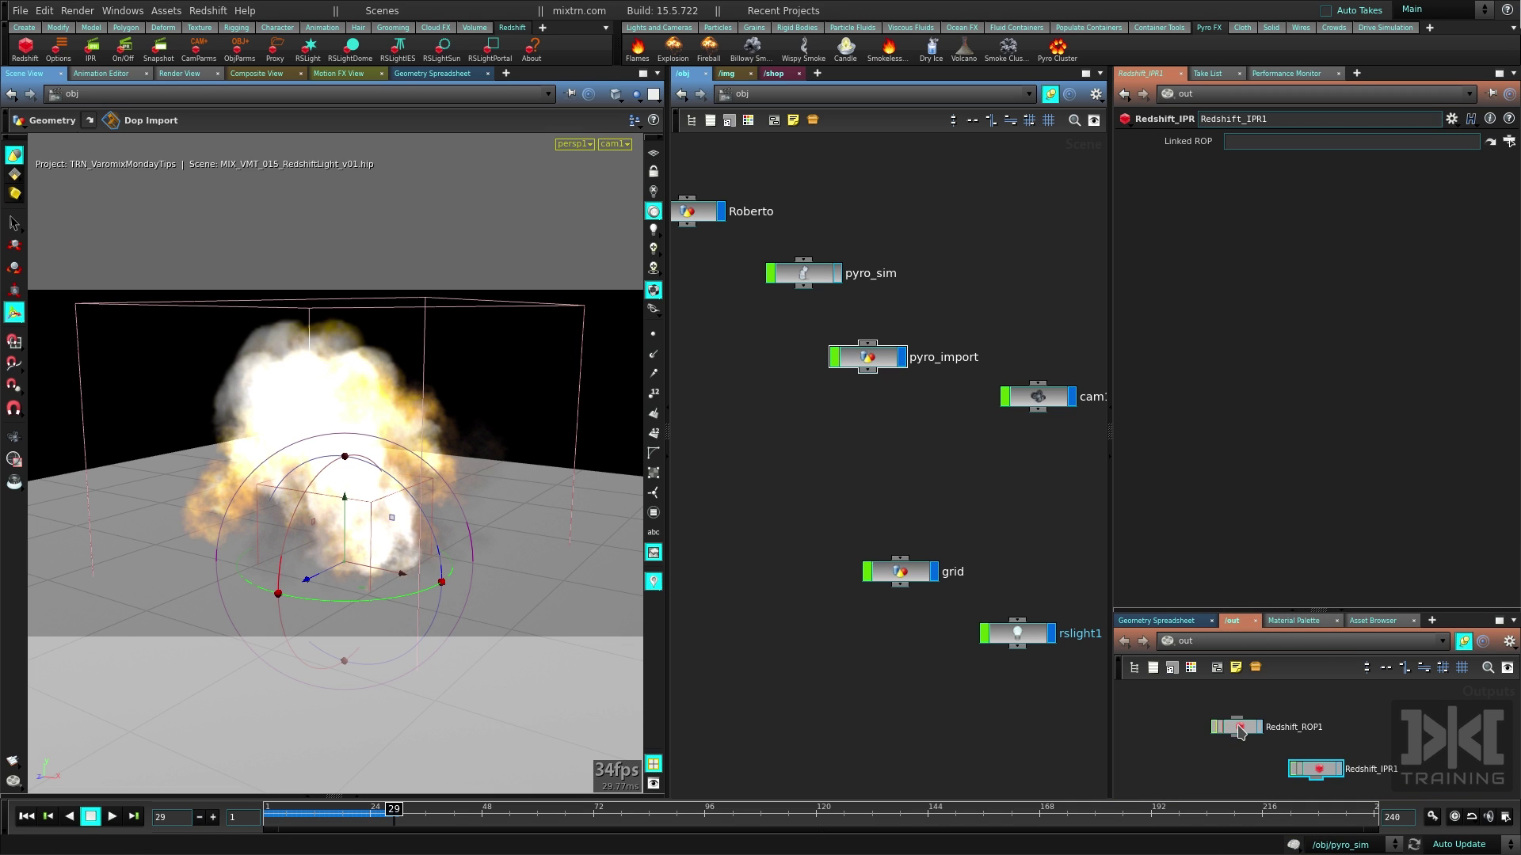
Override Redshift_ROP1's camera resolution with a scale of 1/3 (One Third Resolution) and show the Render View
click(1236, 726)
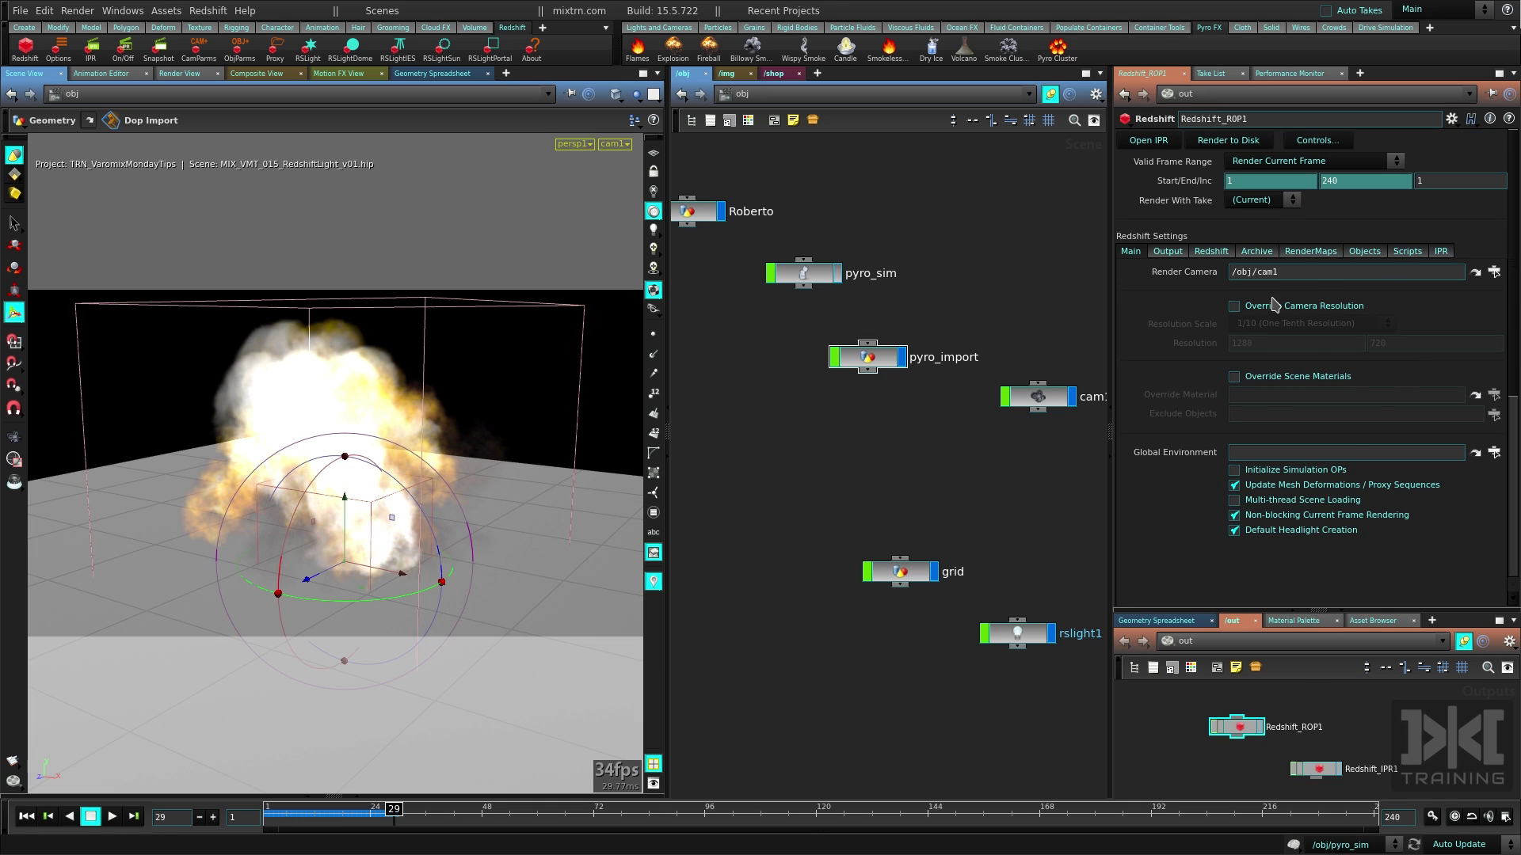
click(1274, 306)
click(1283, 323)
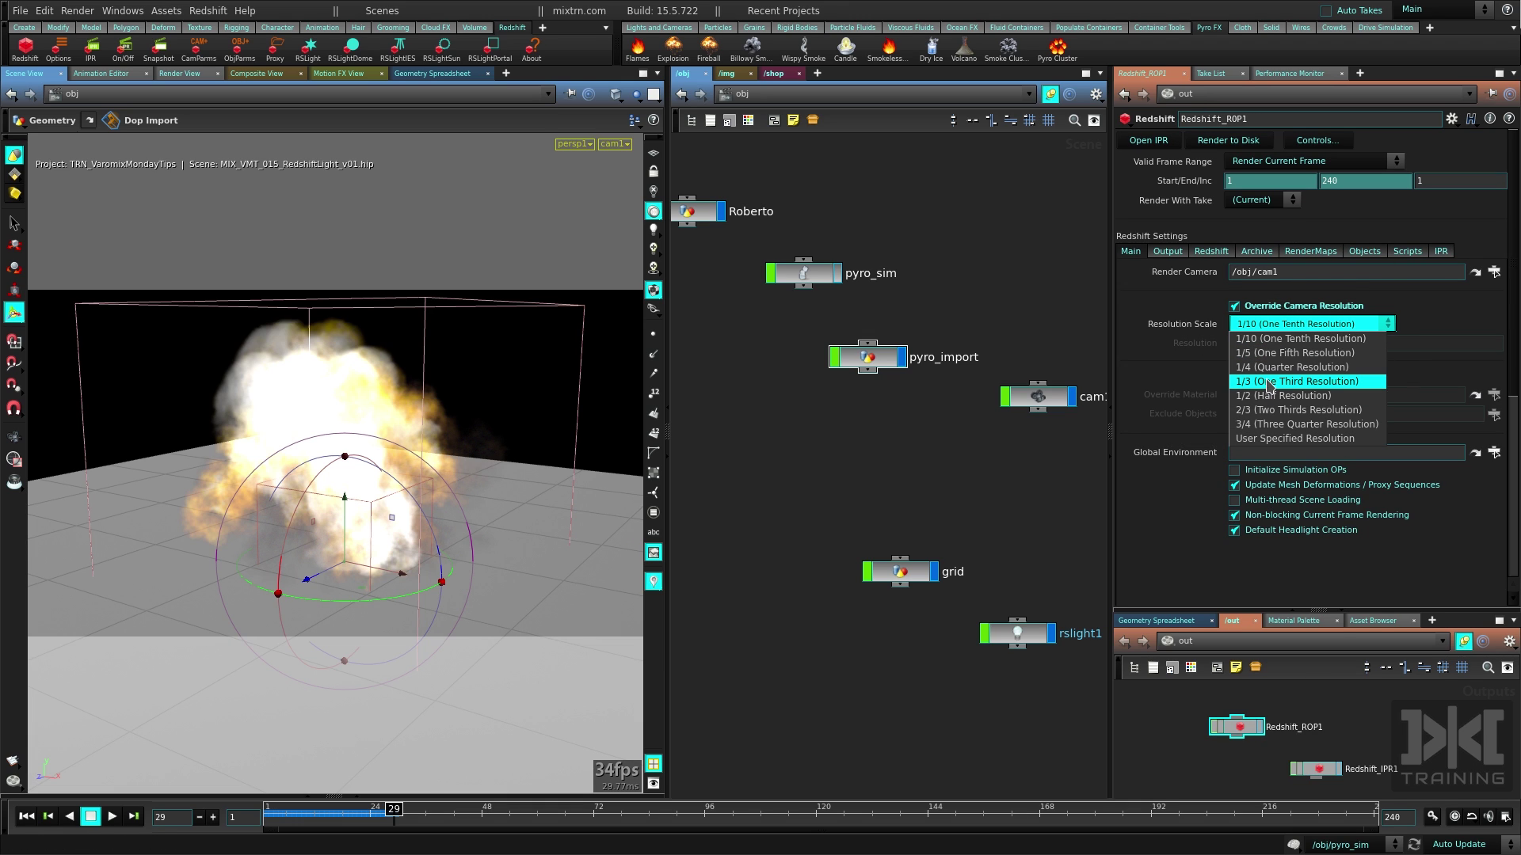
click(1270, 383)
click(178, 74)
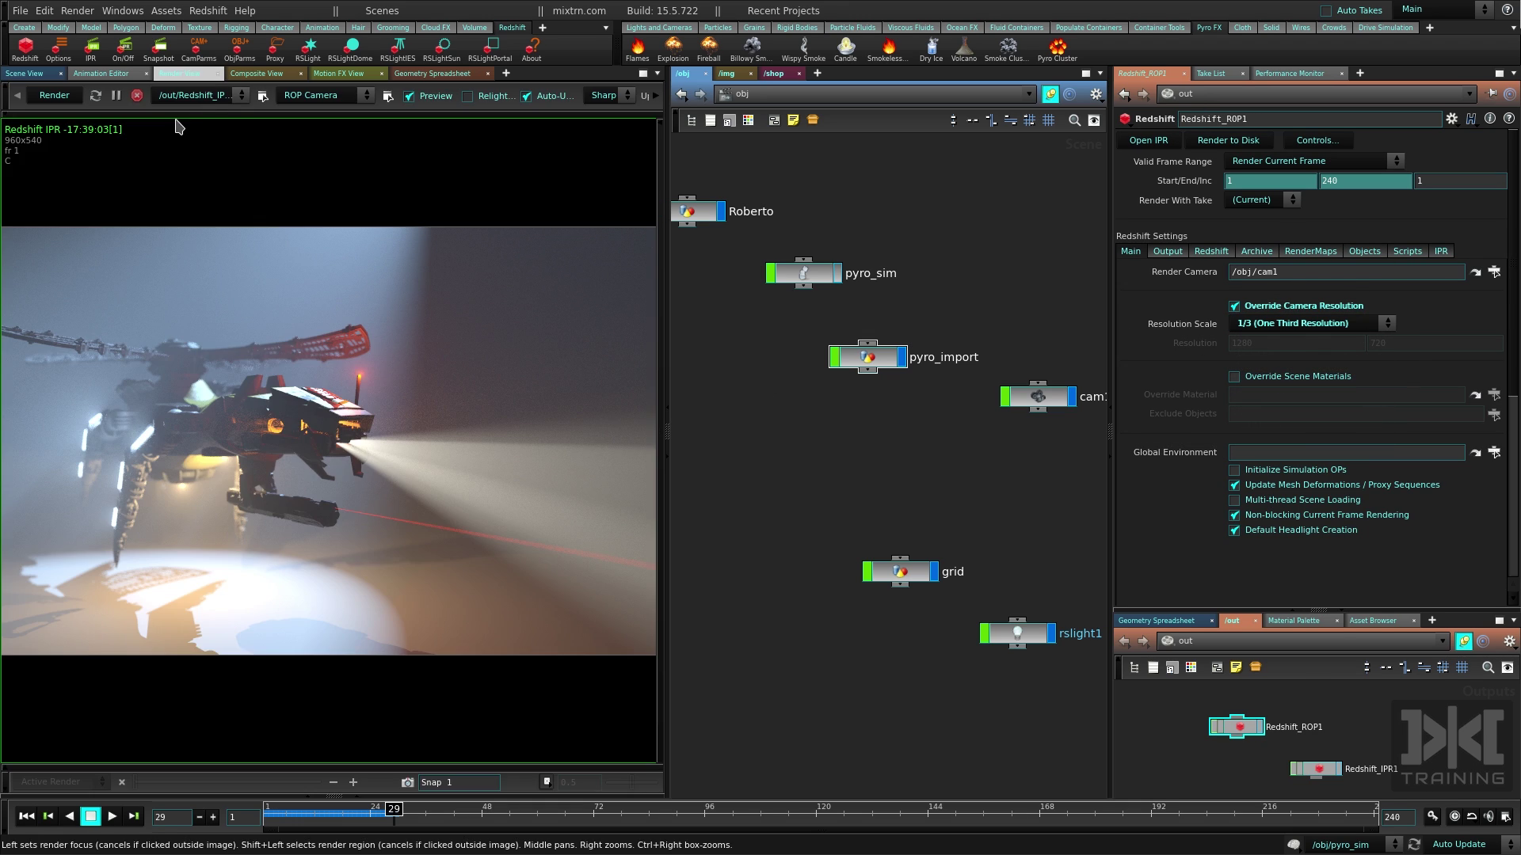
Hide the shelf, set the Render View camera to /obj/cam1 and start a new render
click(8, 44)
click(317, 58)
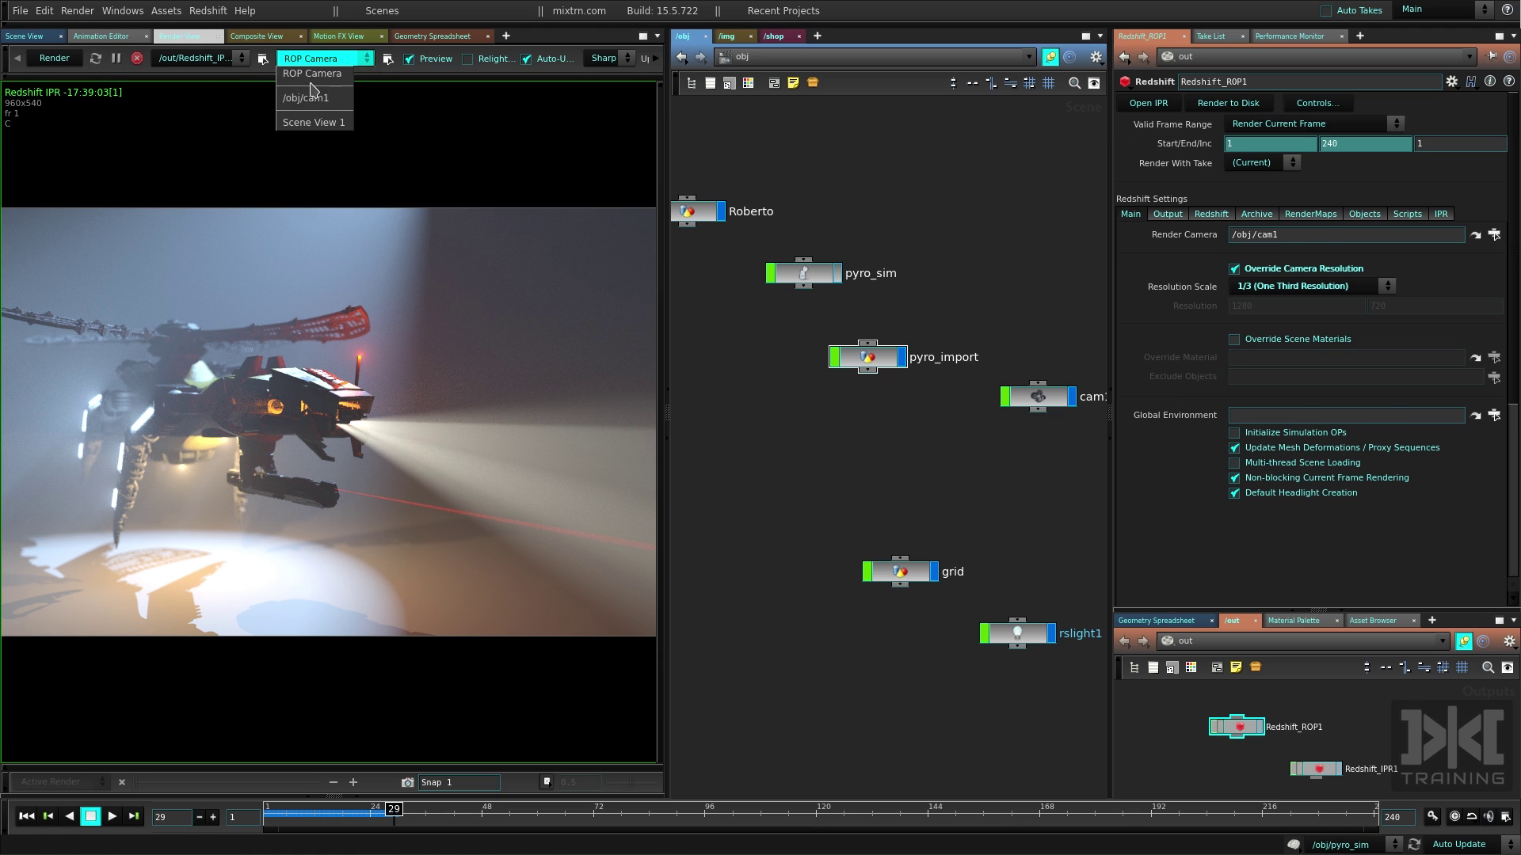
click(305, 95)
click(52, 64)
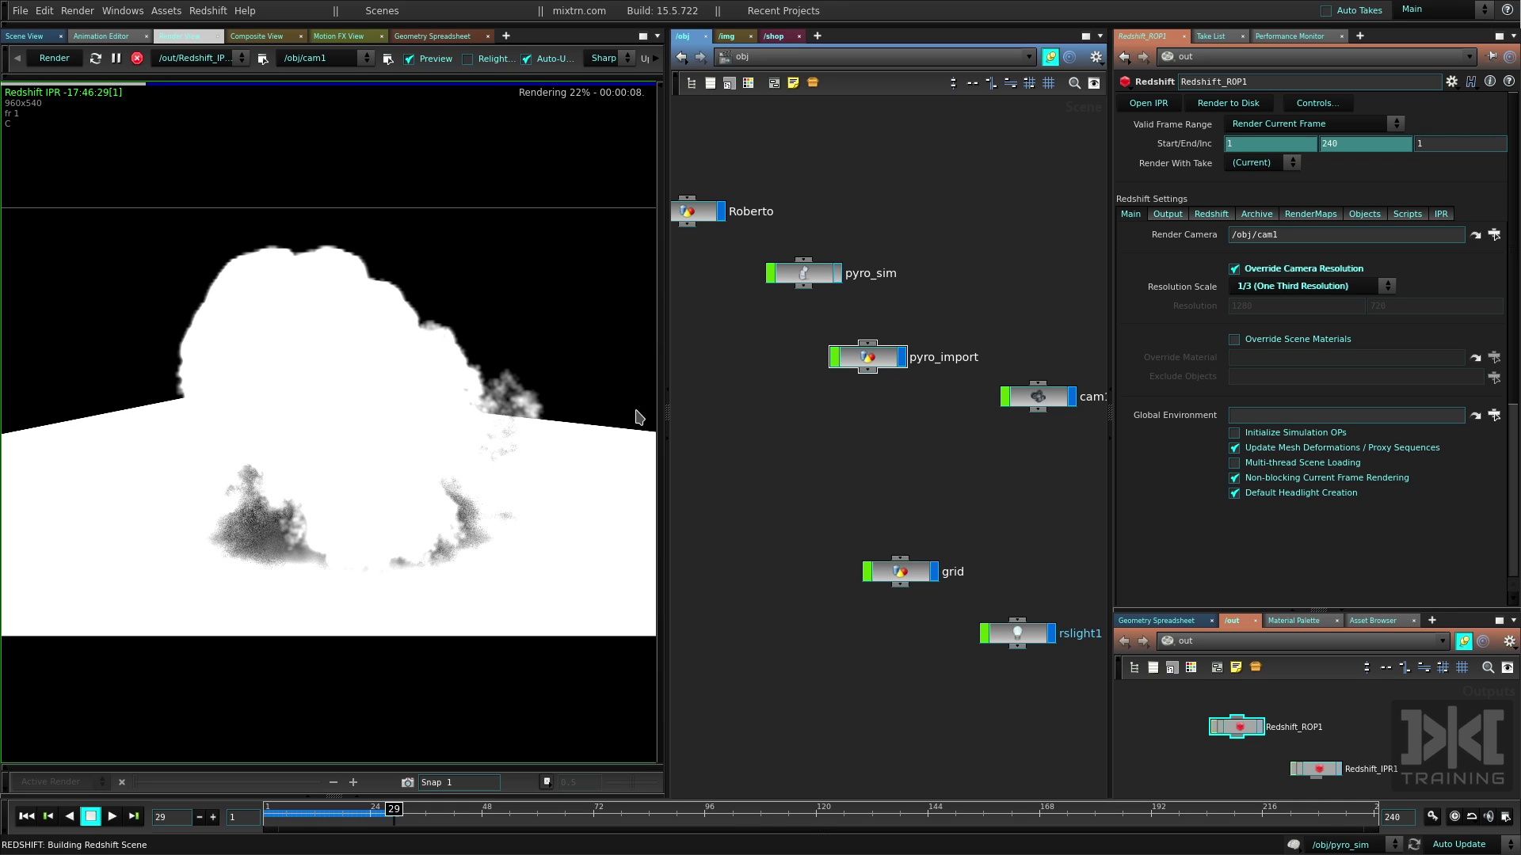
Set the Diffuse Scale of the rslight1 area light to 0.1
middle_drag(719, 397, 688, 403)
drag(982, 315, 1026, 481)
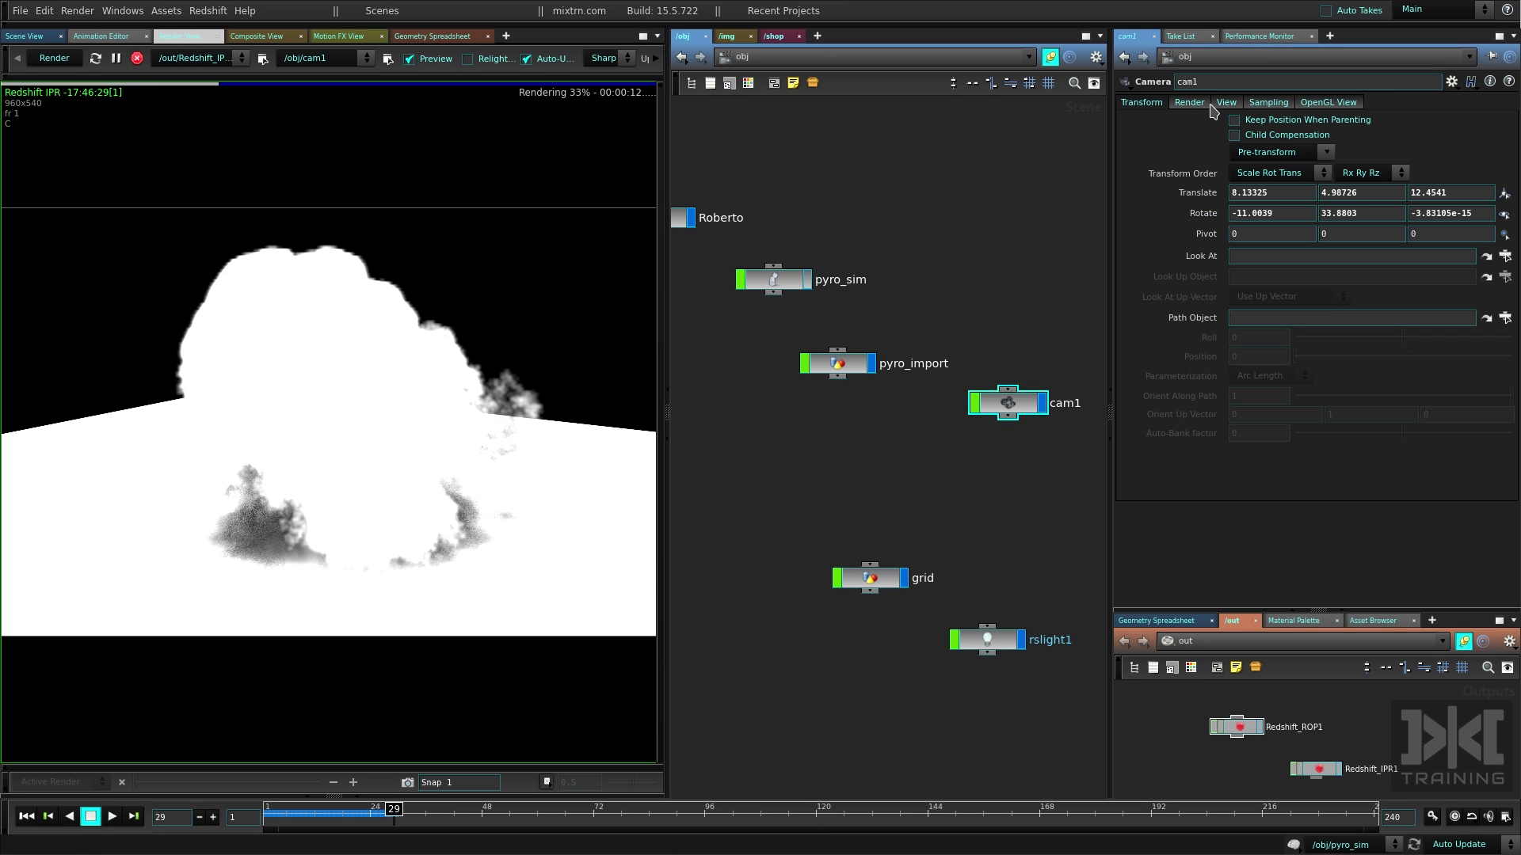
middle_drag(960, 459, 930, 298)
drag(978, 381, 966, 530)
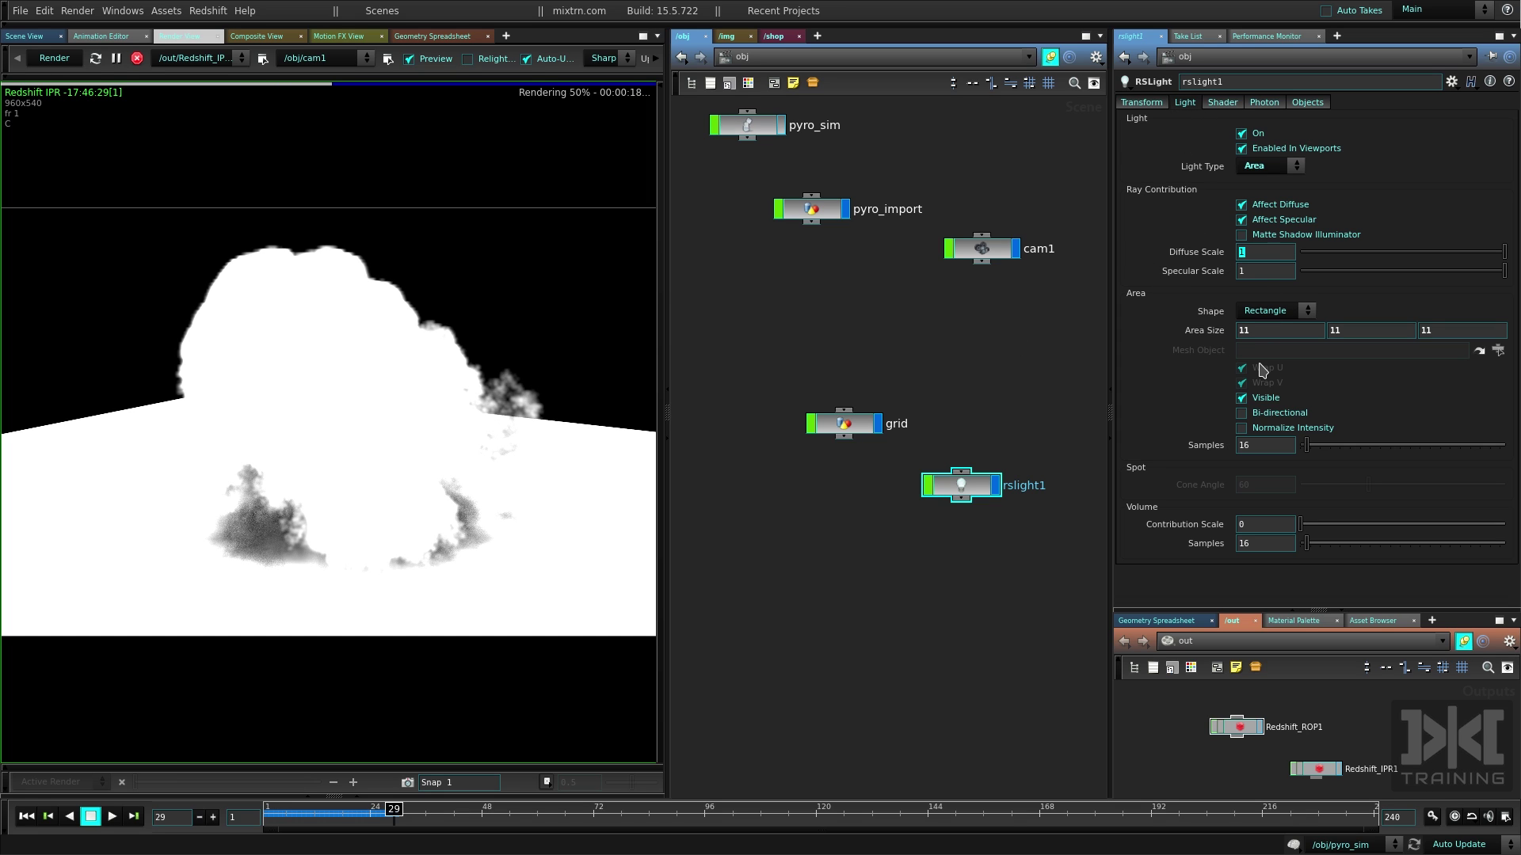
text(0.)
key(Return)
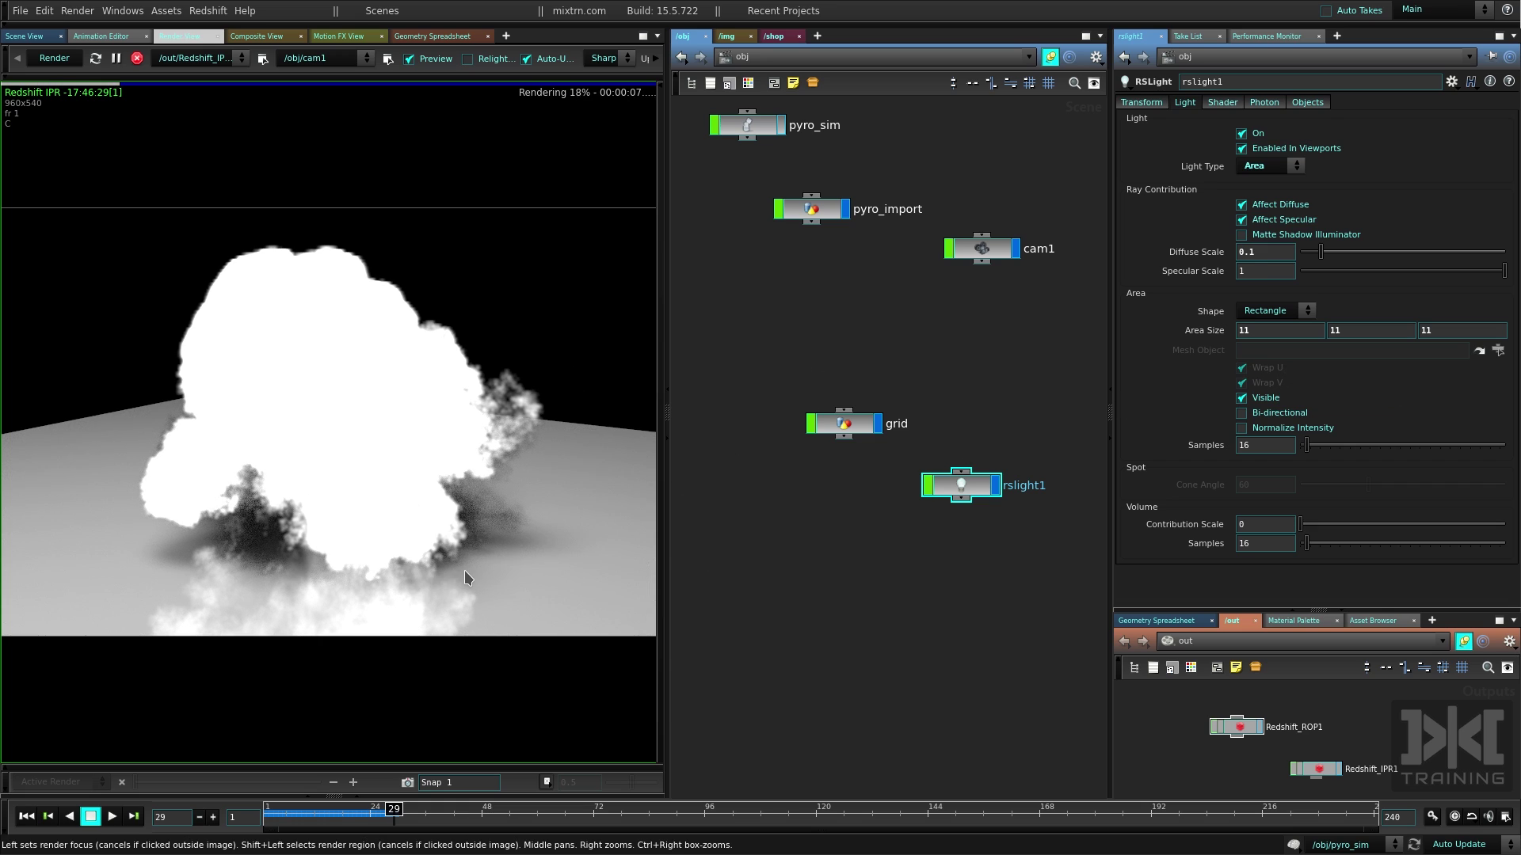
Add an RS Material shader to the shop network between rs_volume1 and fireball
click(776, 36)
key(Tab)
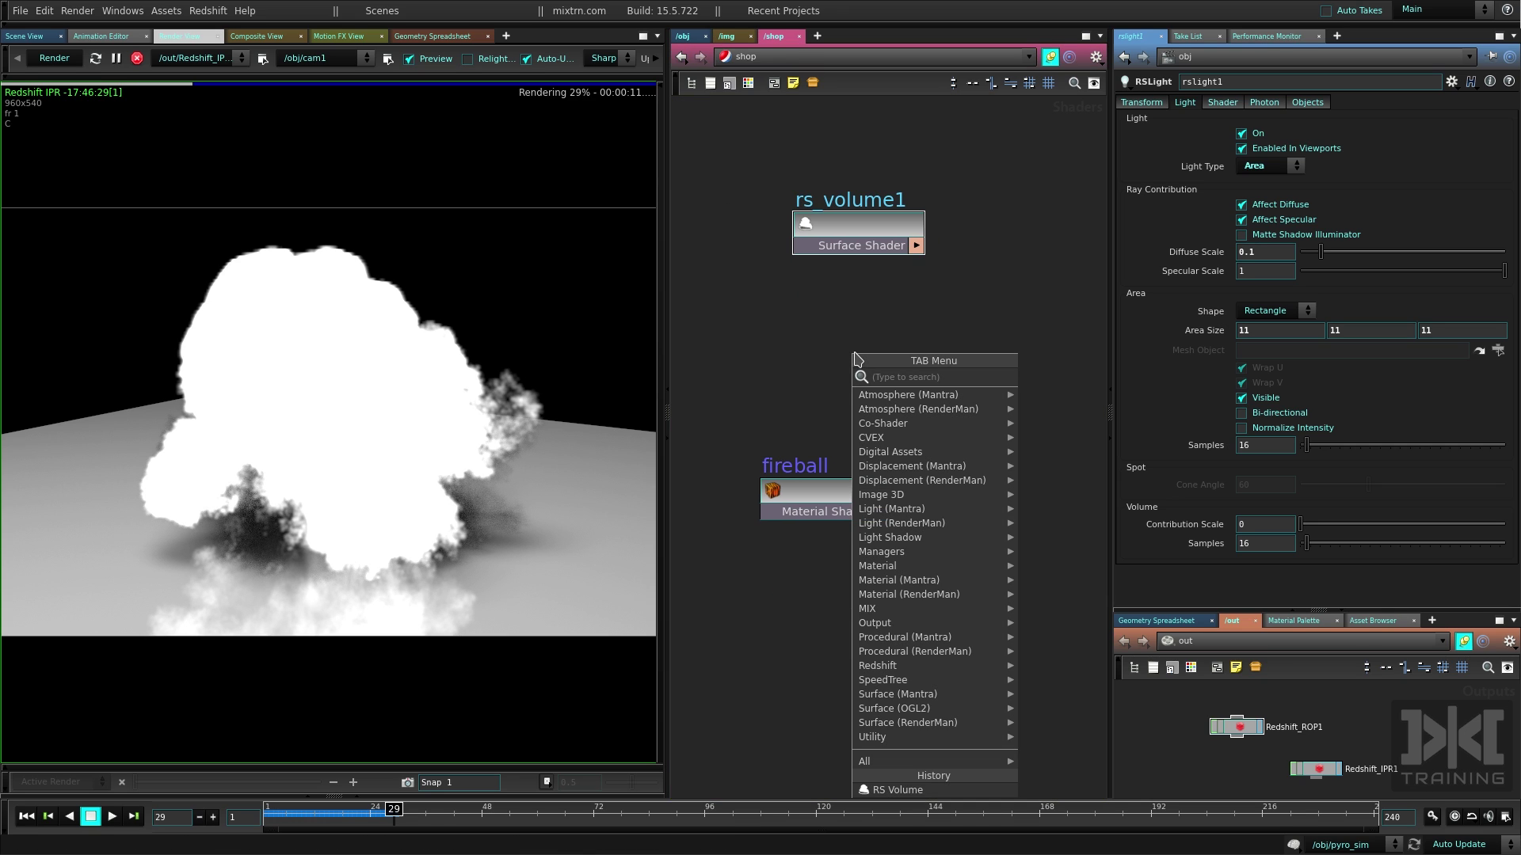
text(rs ma)
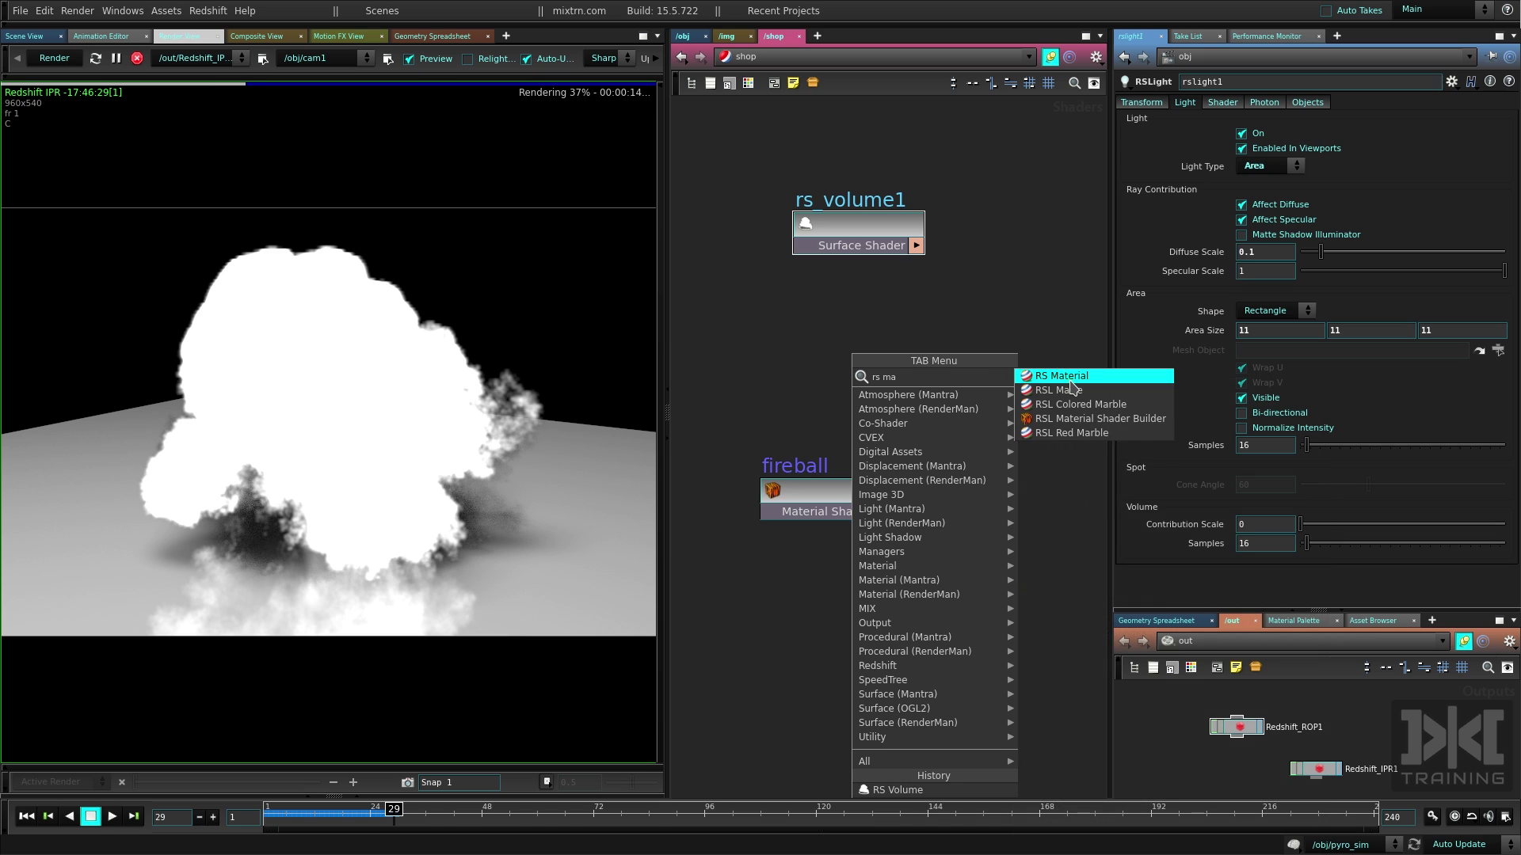
key(Return)
click(874, 363)
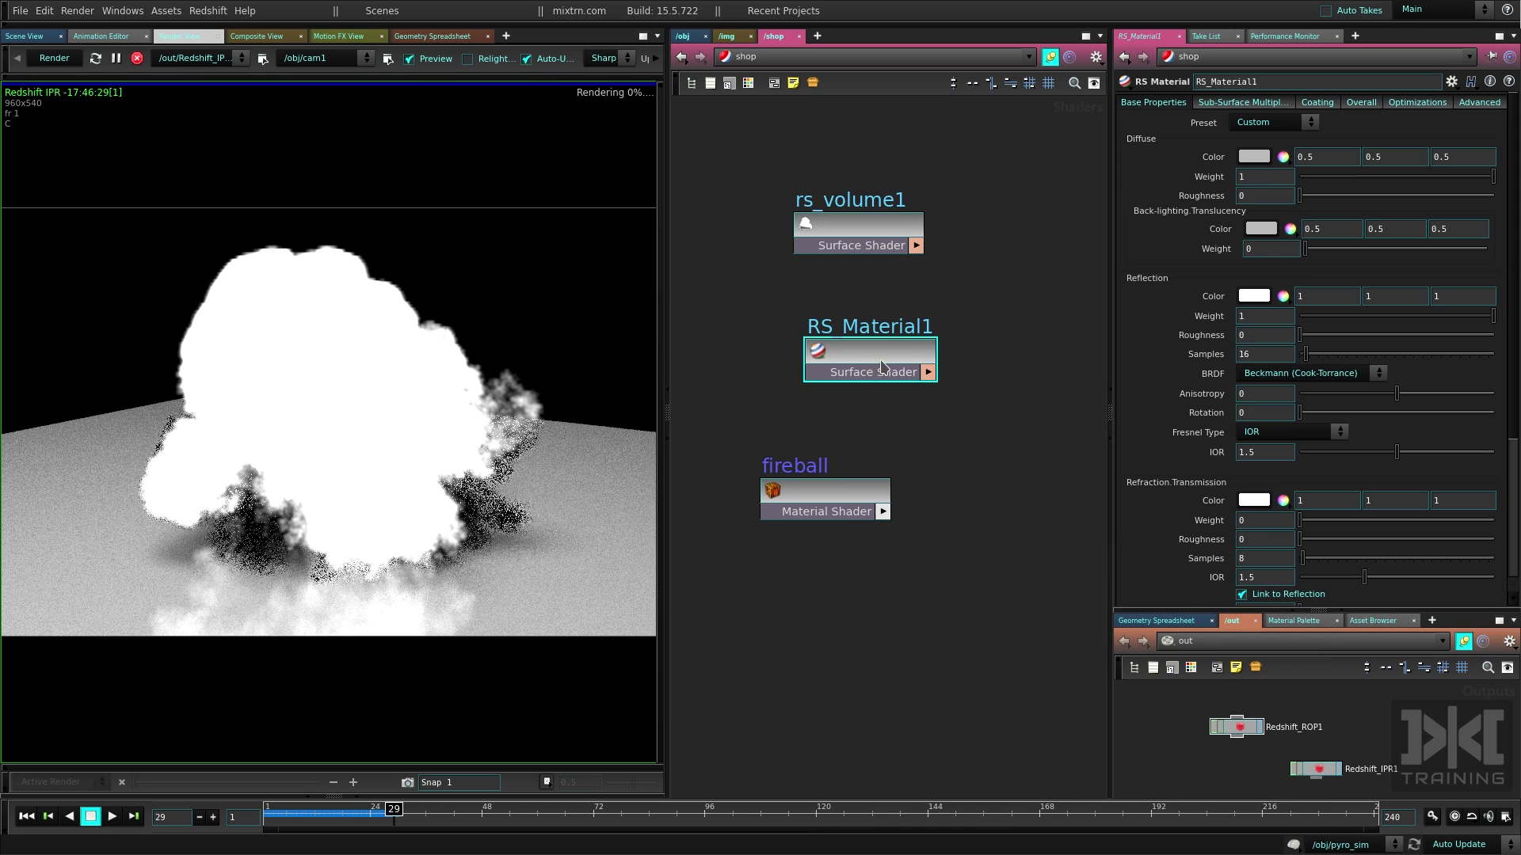
Darken RS_Material1's diffuse color to a grey of 0.136 and return to the obj network
click(1259, 158)
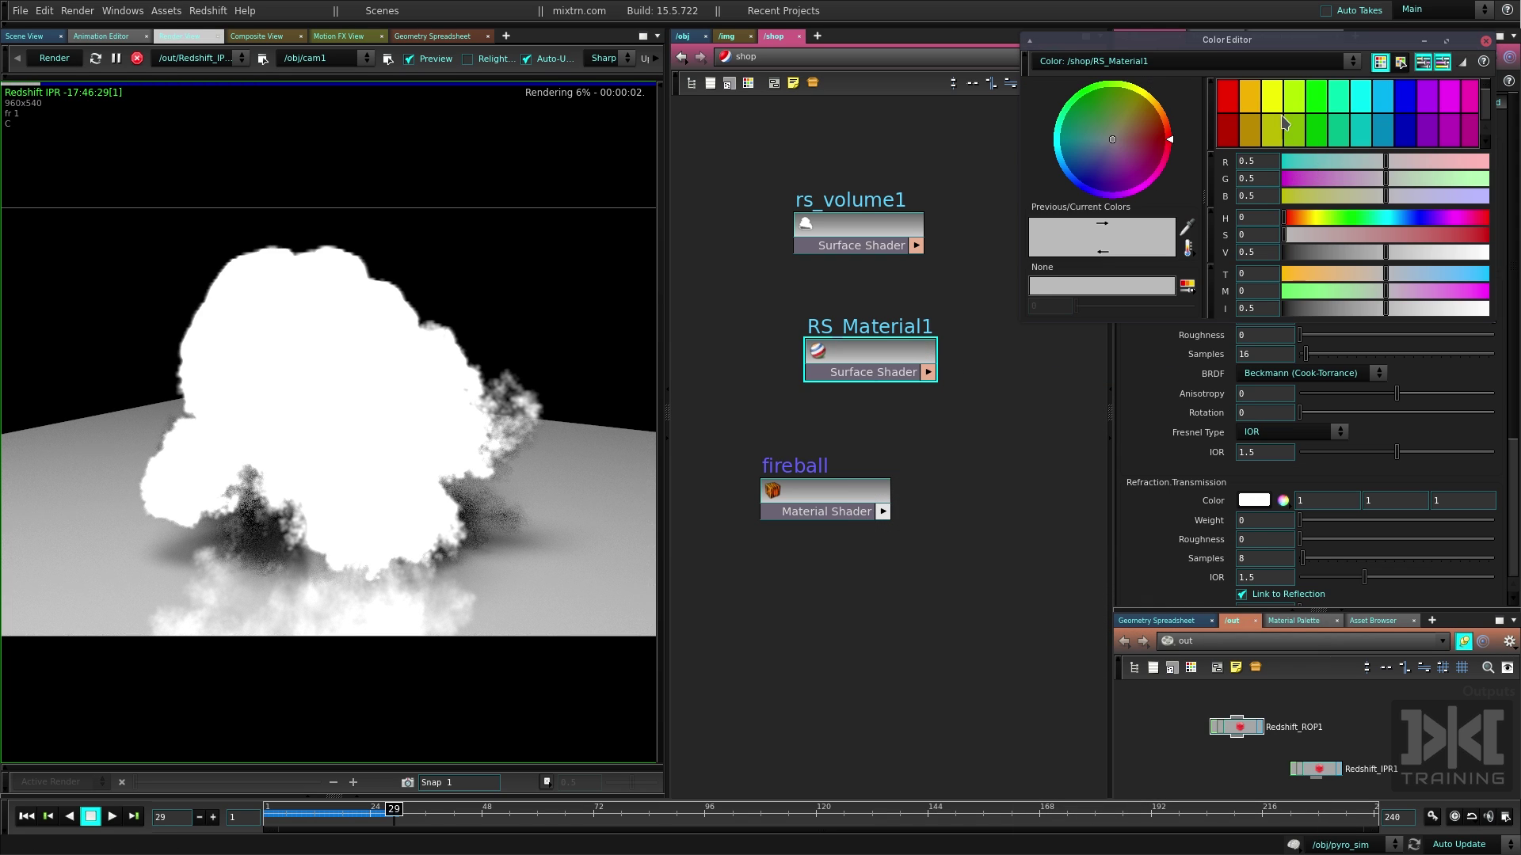
drag(1385, 252, 1311, 252)
click(693, 41)
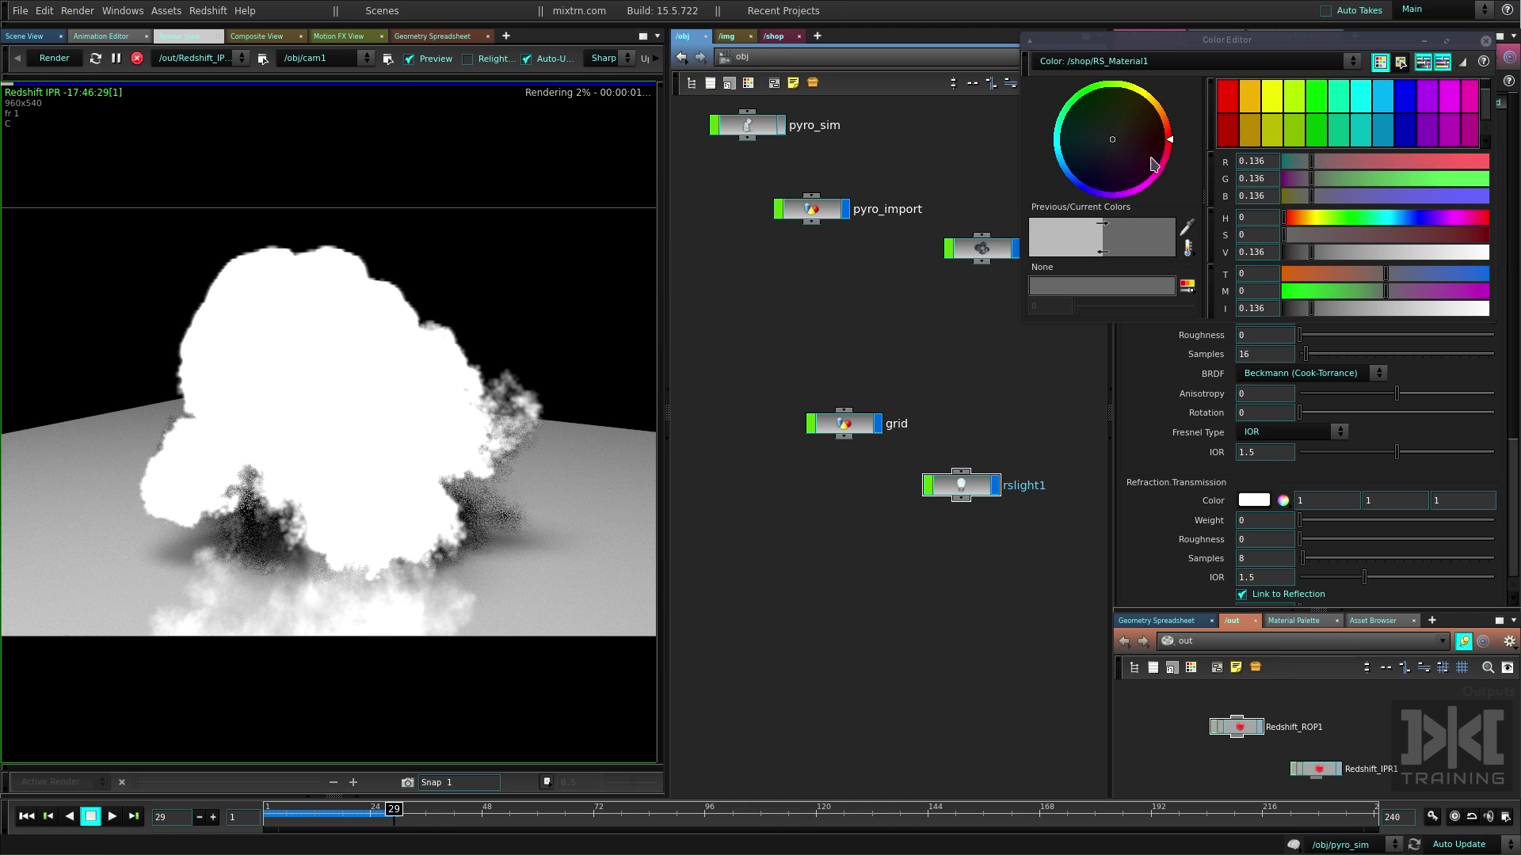
click(1486, 40)
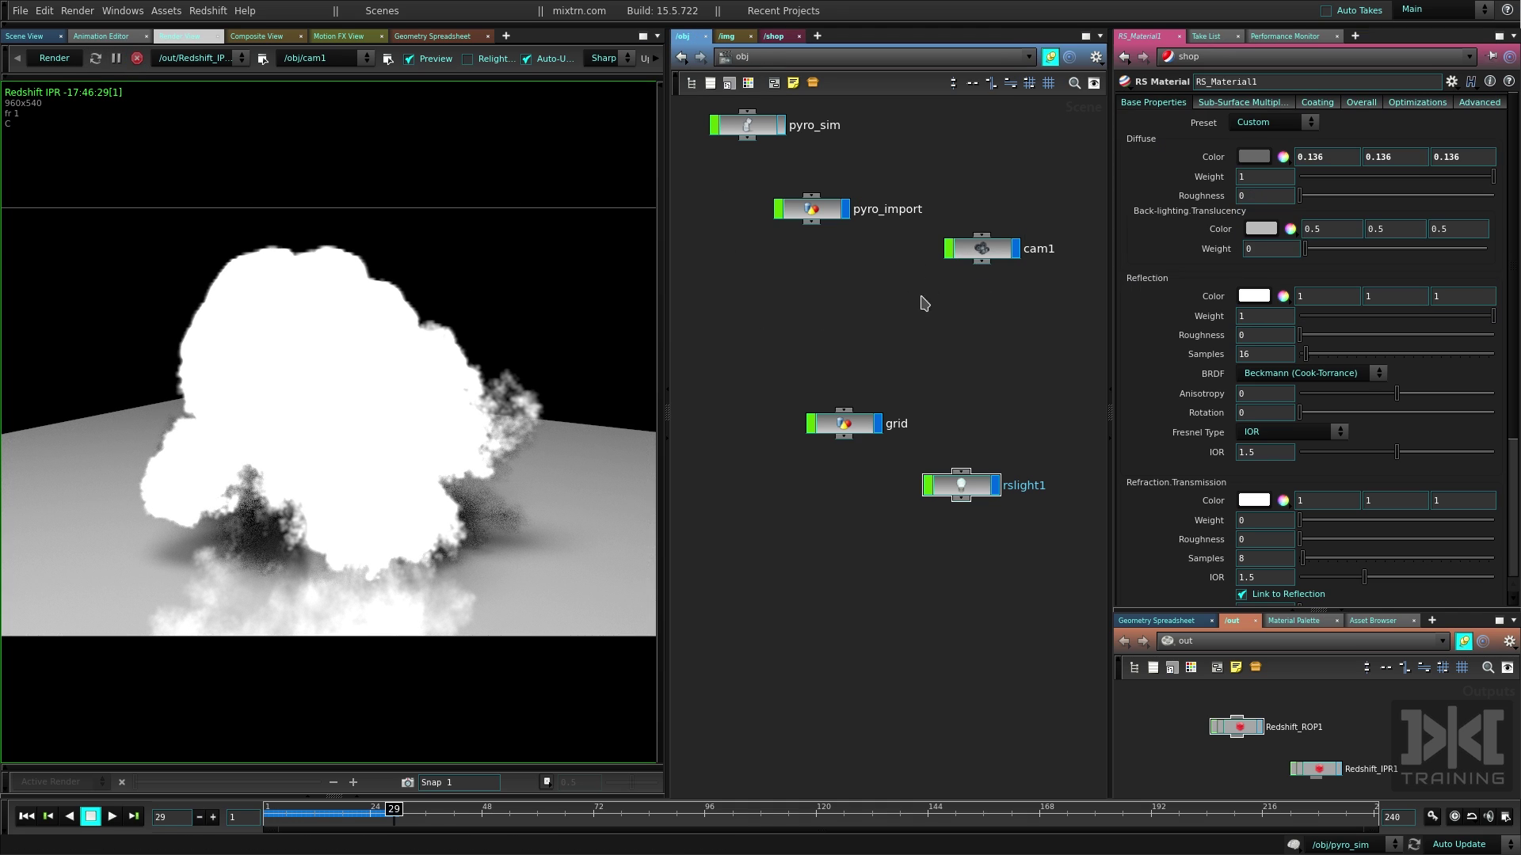
Assign /shop/RS_Material1 as the grid object's material and restart the render
click(841, 419)
click(1192, 102)
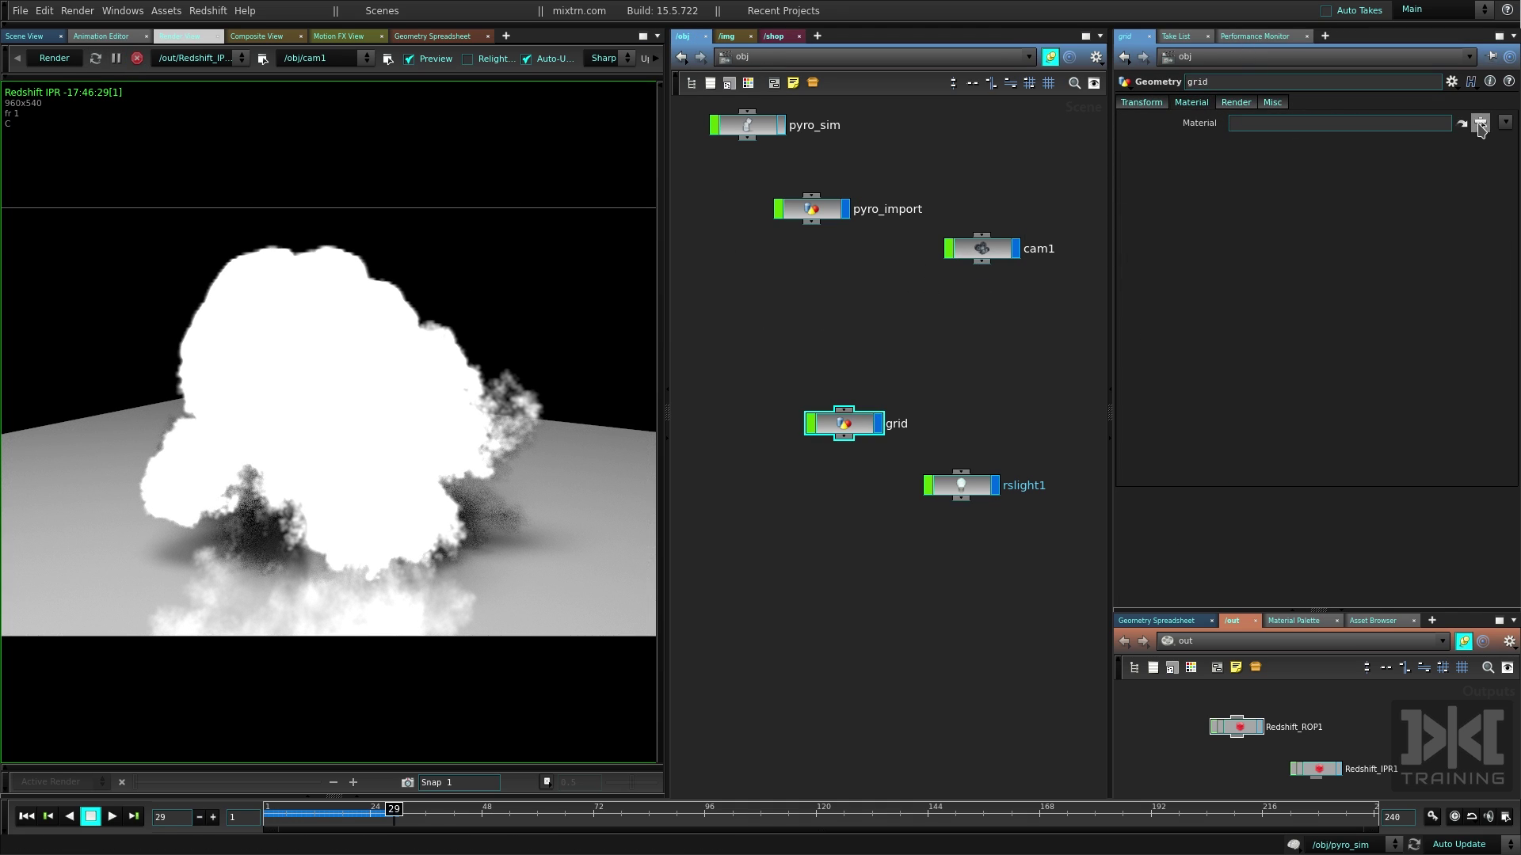
click(1481, 122)
double_click(1407, 103)
click(52, 58)
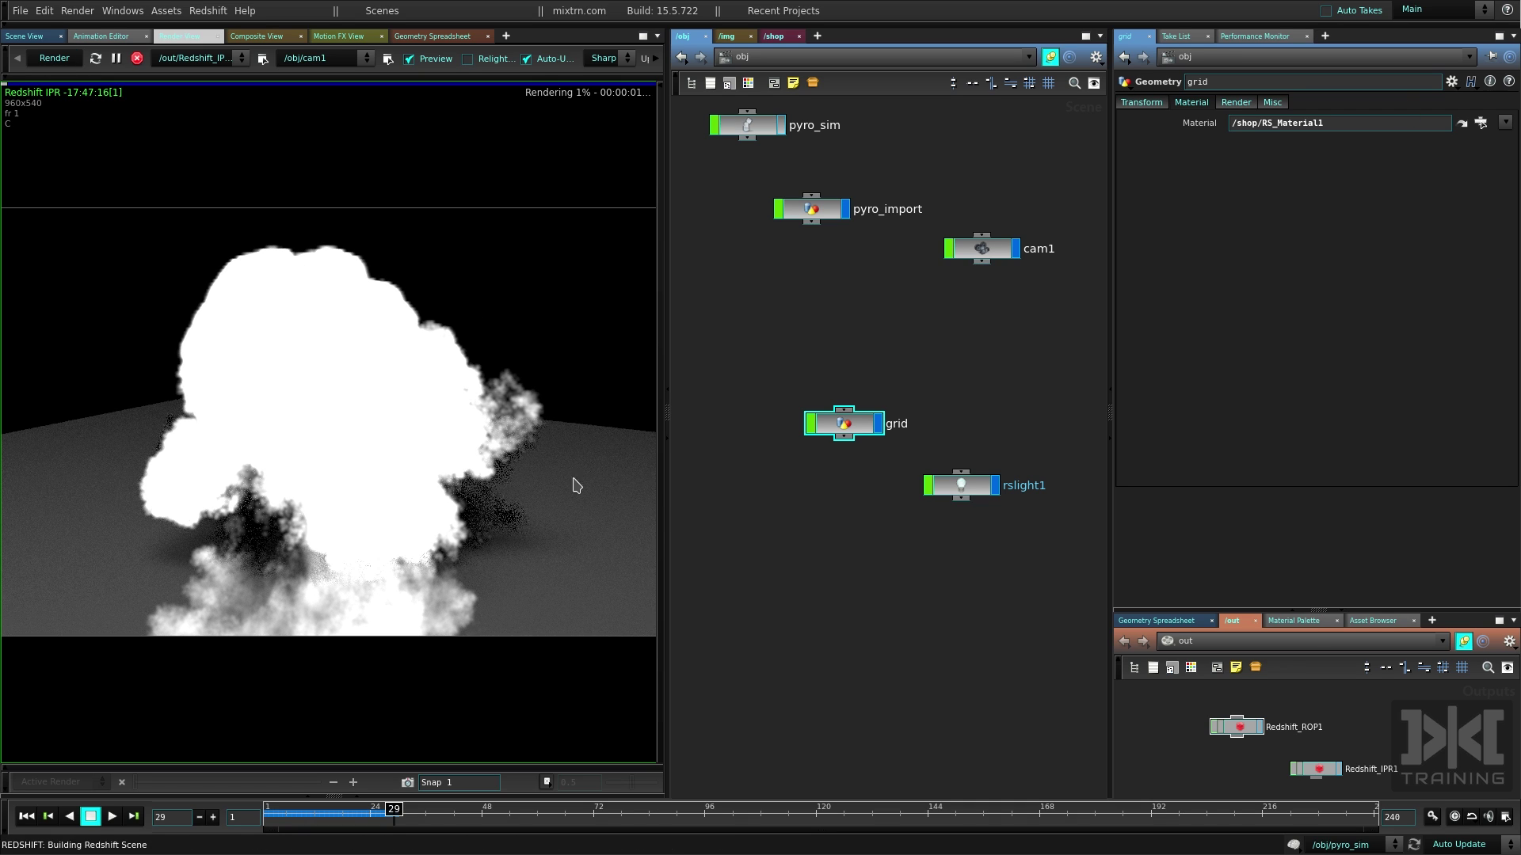
Set RS_Material1's reflection weight to 0
click(774, 37)
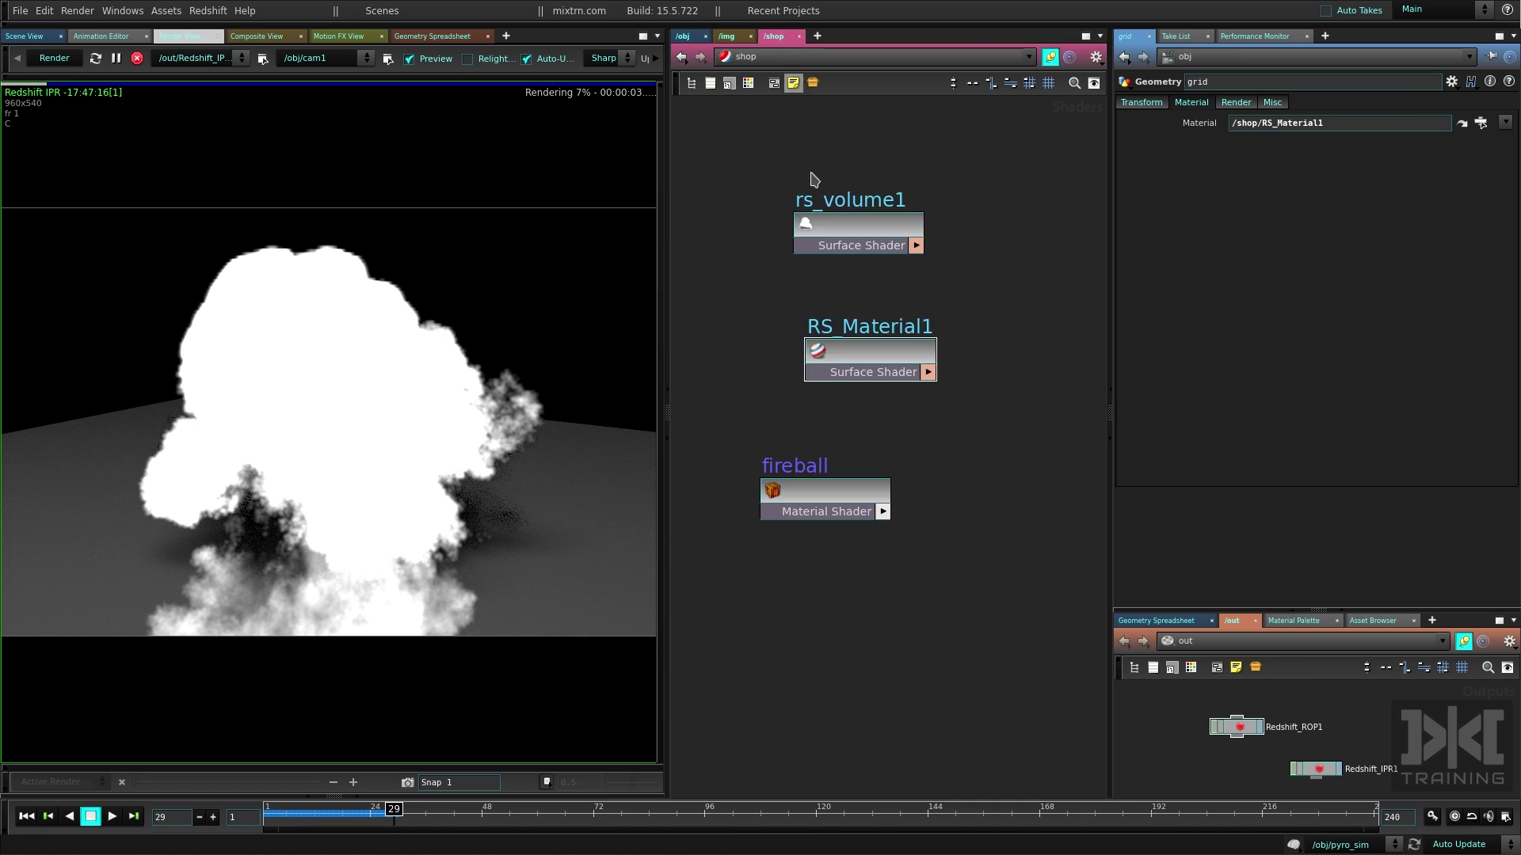
click(824, 360)
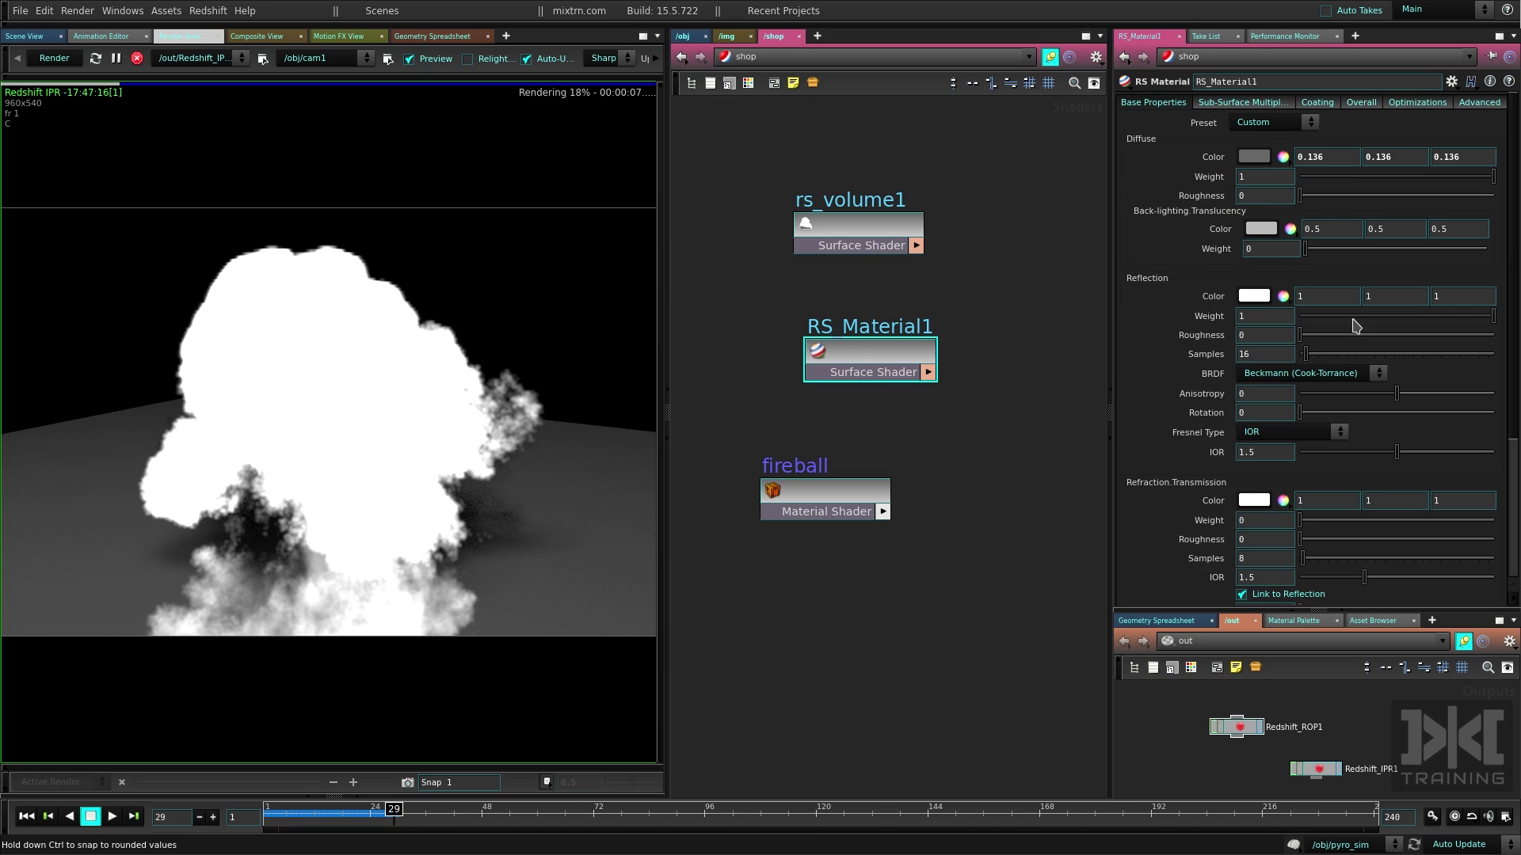
drag(1352, 317, 1144, 320)
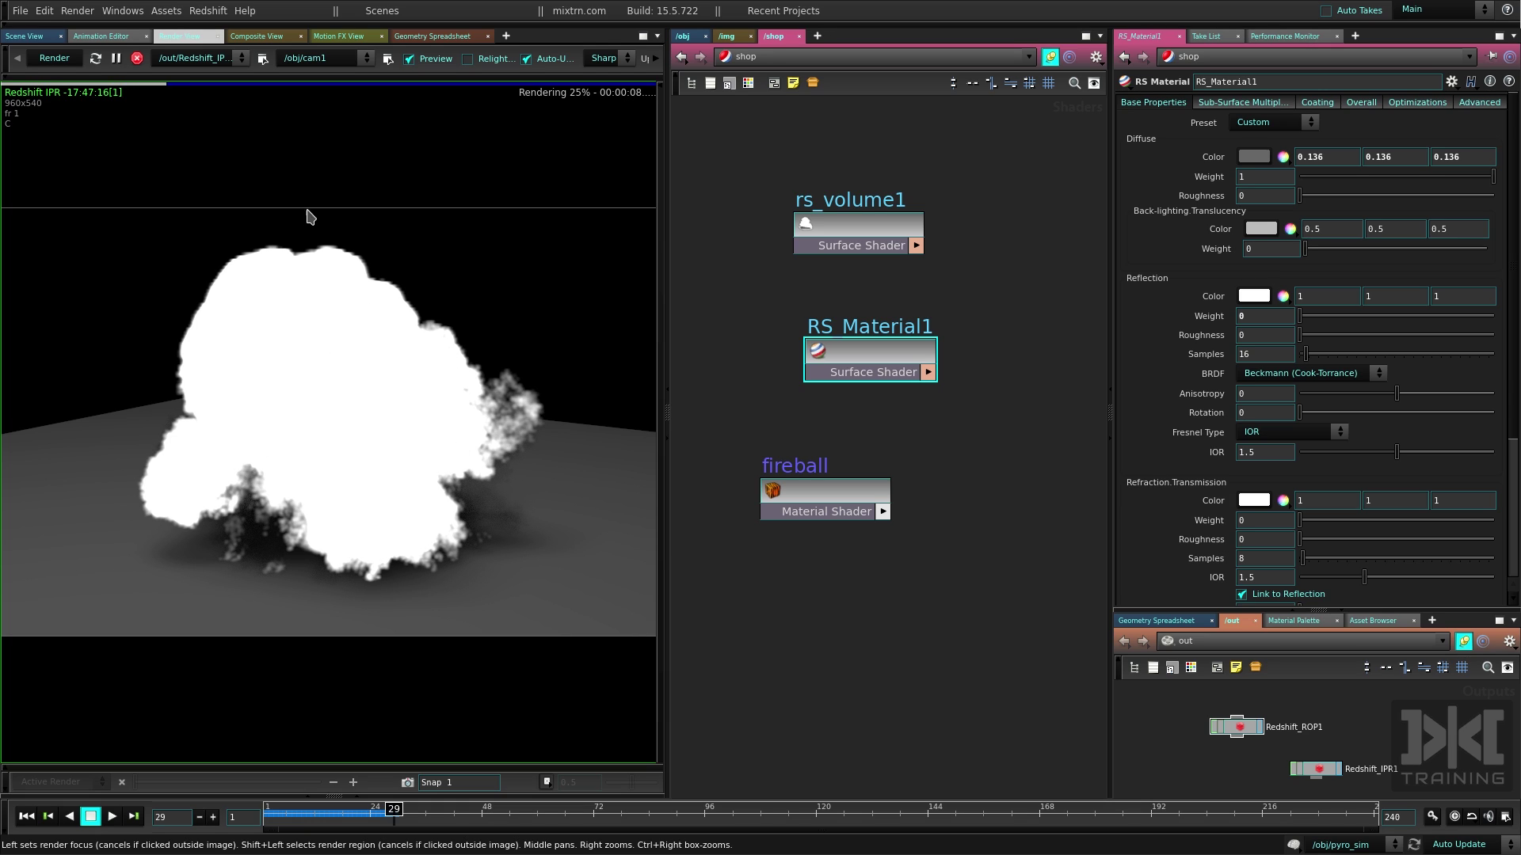
Check the fireball shader's fire ramp and add an orange point (0.9, 0.45, 0) at about 0.396 on rs_volume1's Emission Remap Ramp
click(856, 226)
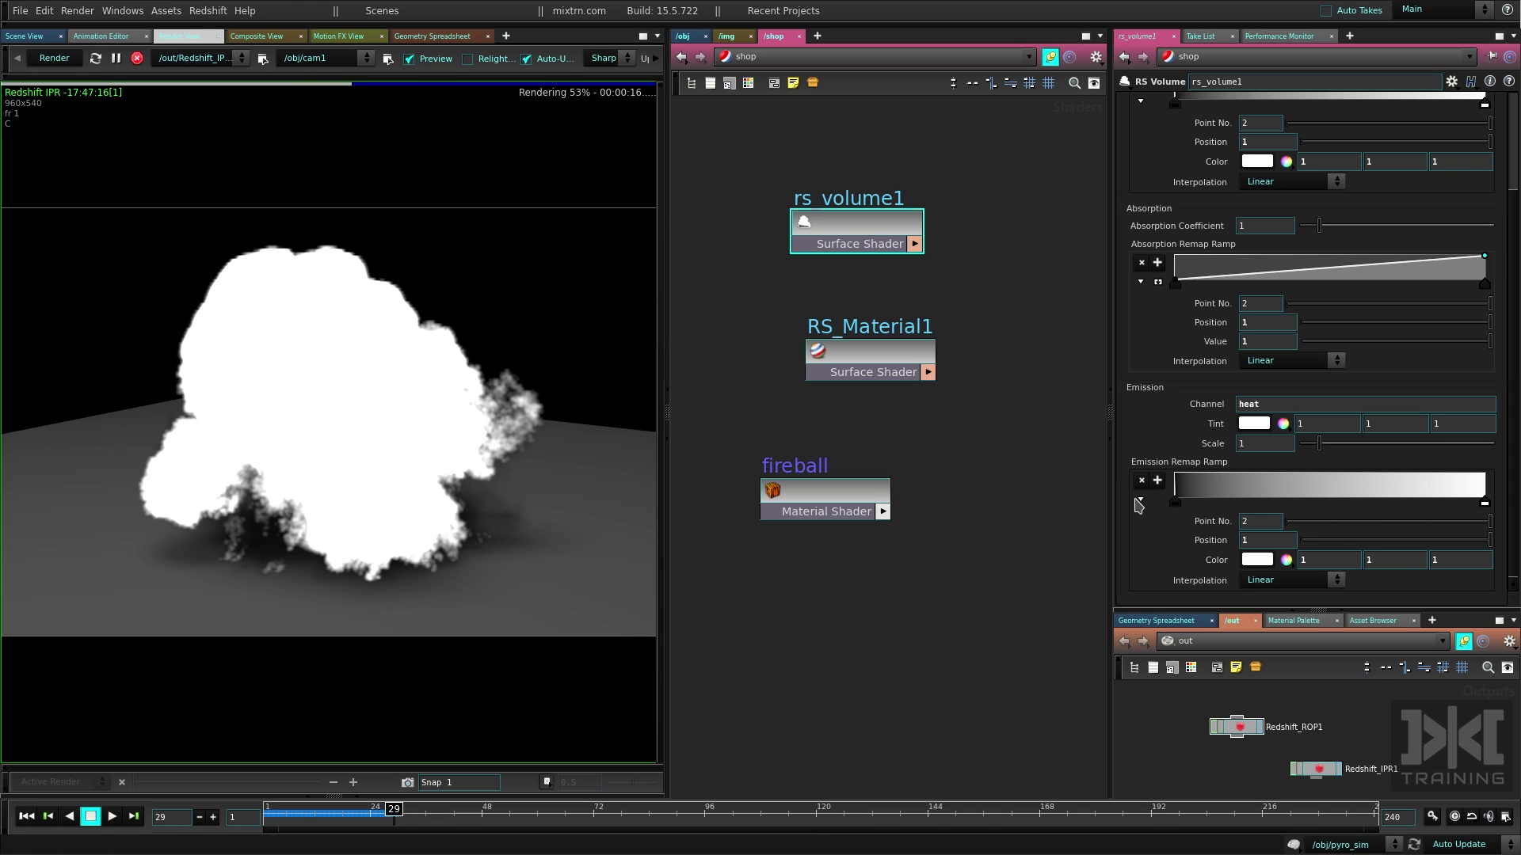
click(773, 467)
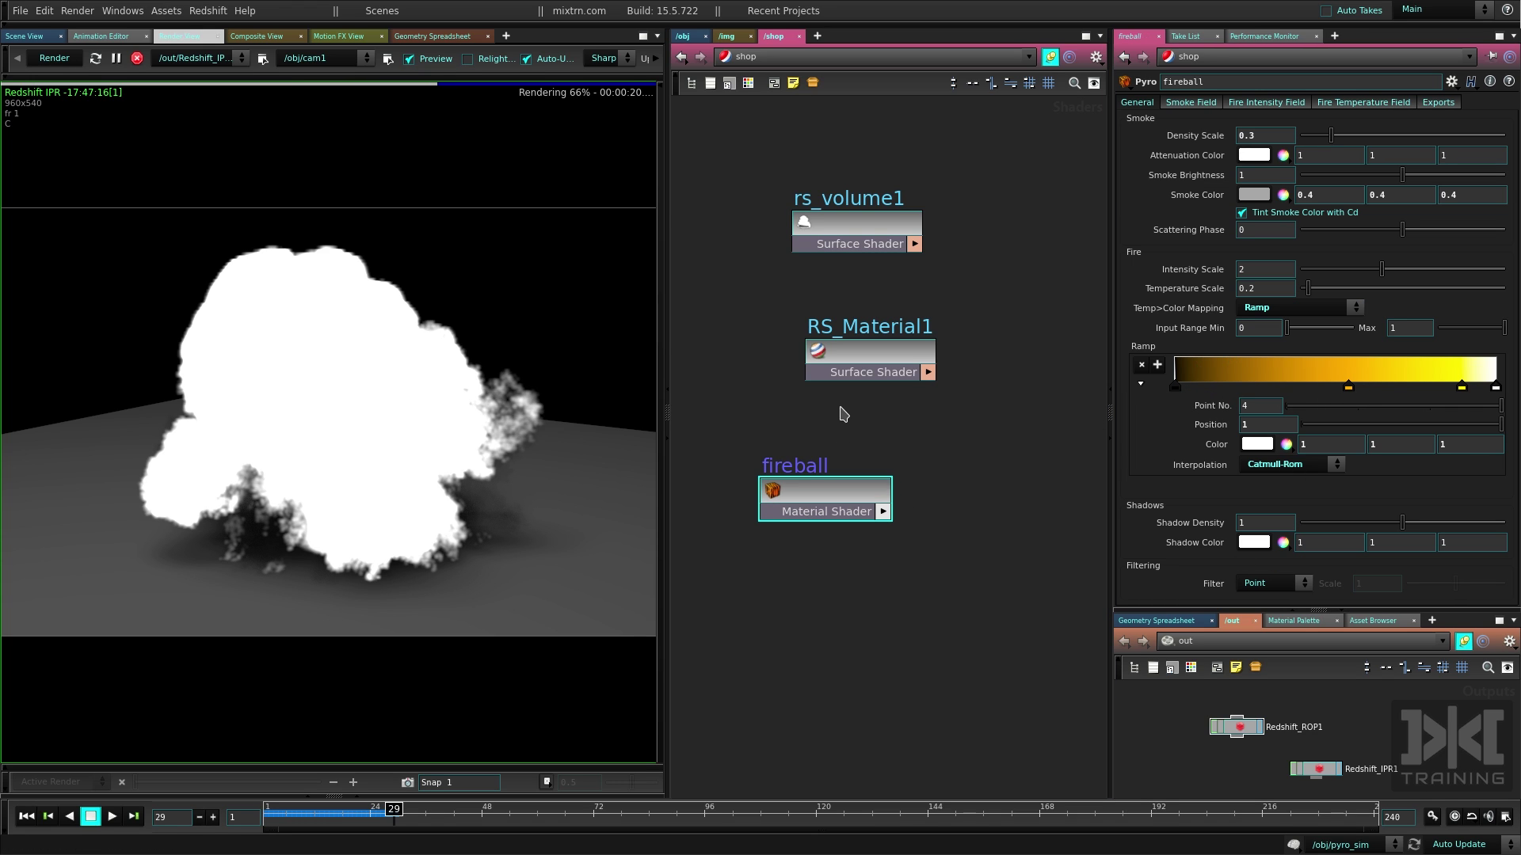
click(871, 243)
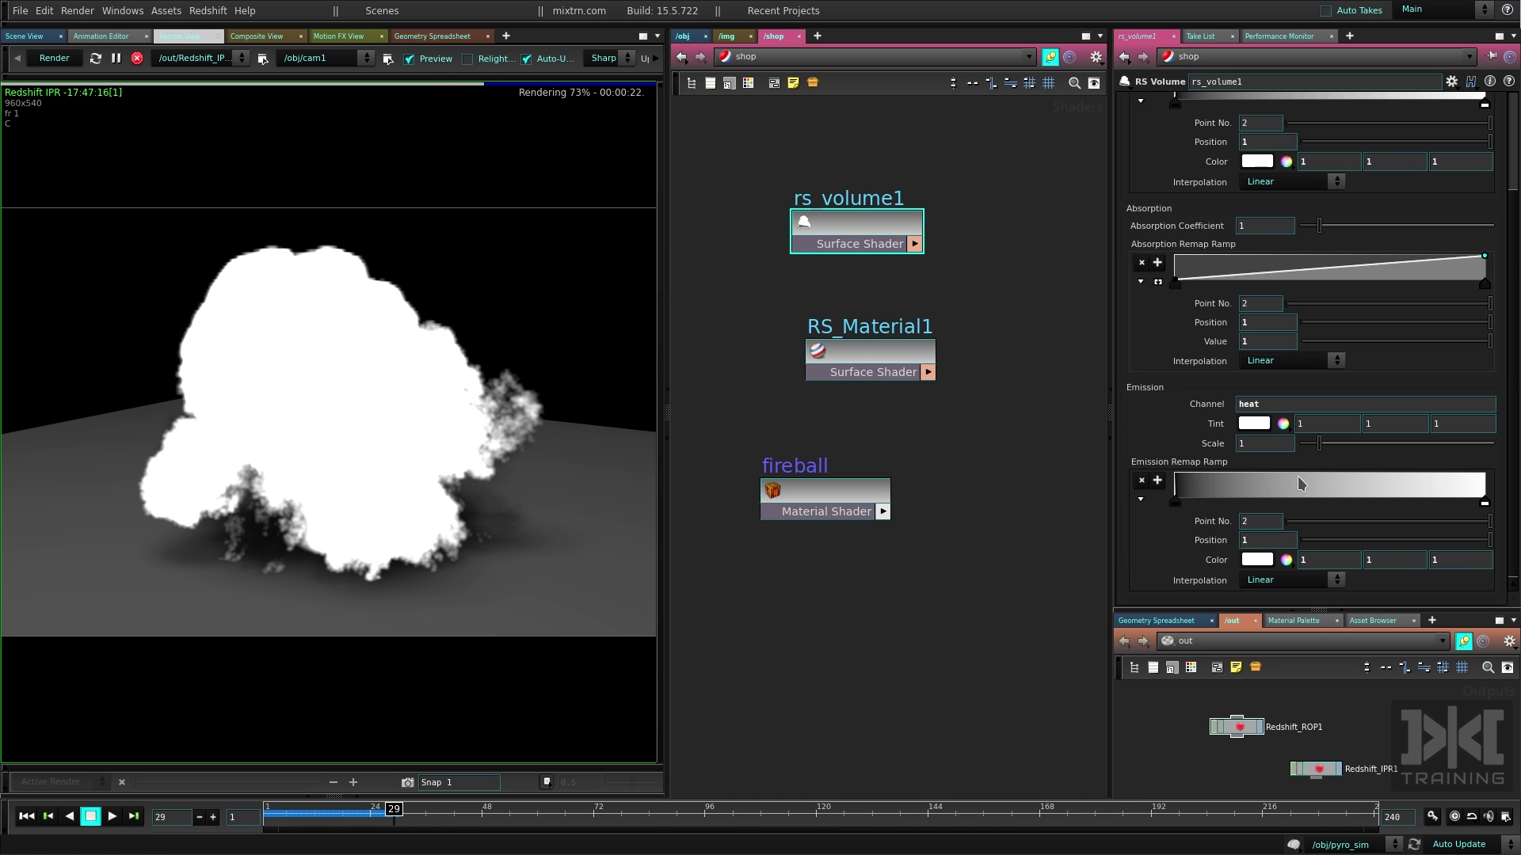
click(1309, 484)
click(1267, 560)
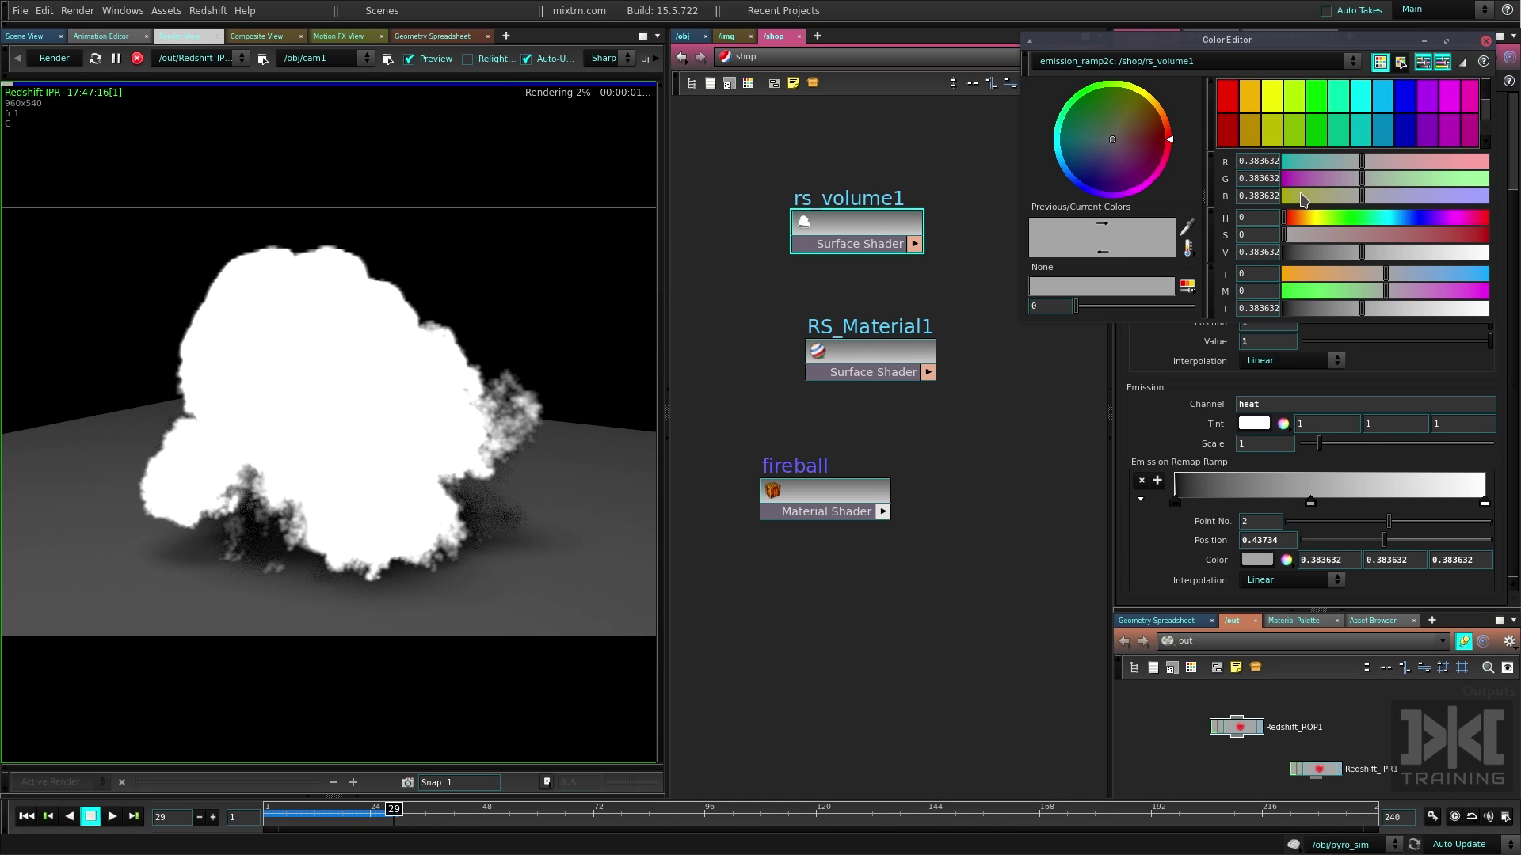
click(1250, 96)
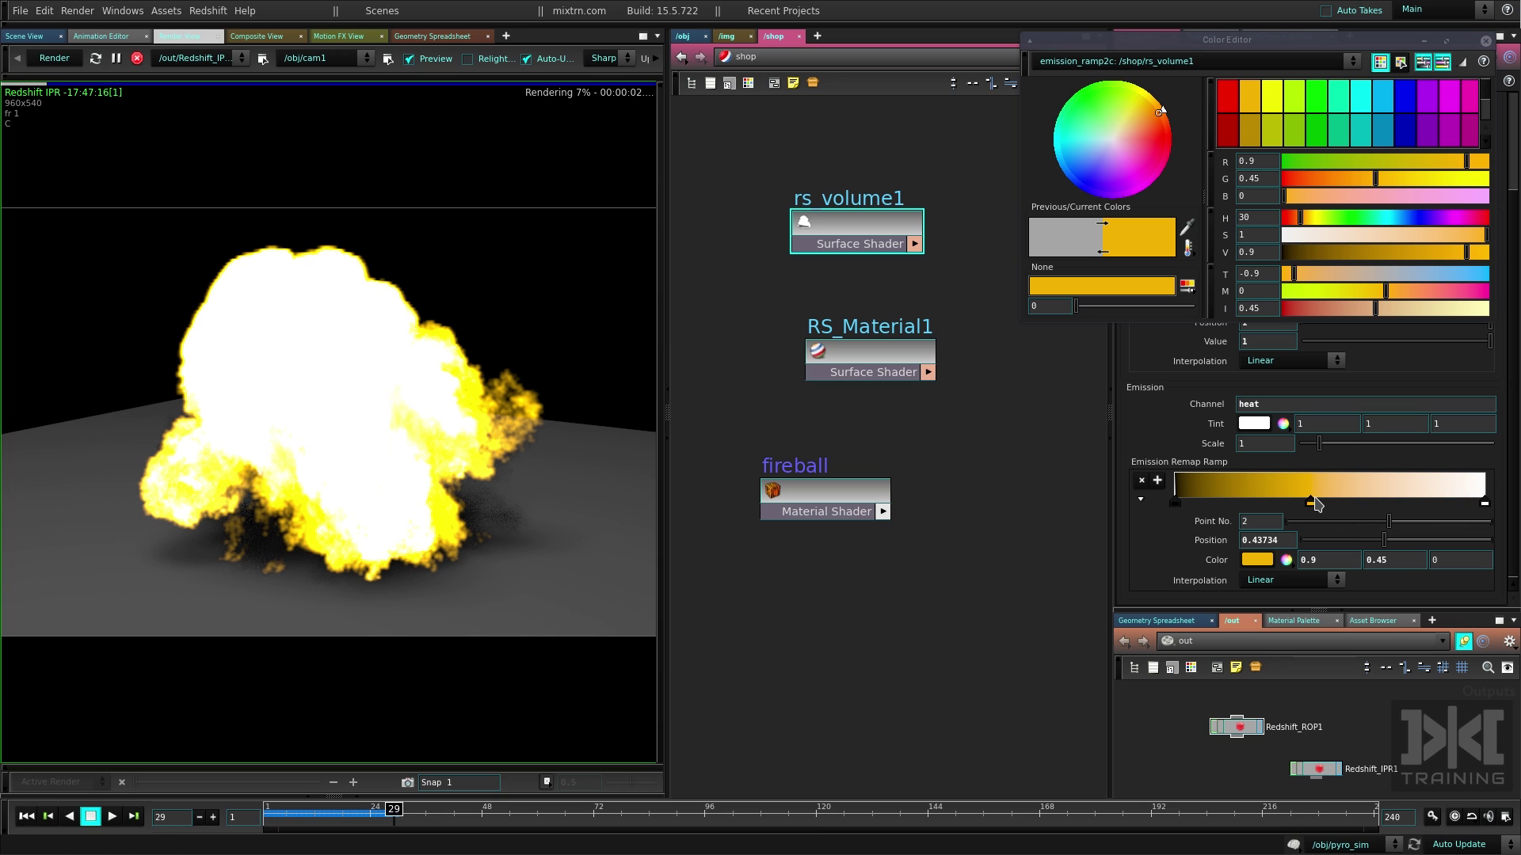
drag(1314, 503, 1300, 503)
Add a yellow point (0.971, 0.758, 0.071) at about 0.76 on rs_volume1's Emission Remap Ramp
click(1410, 487)
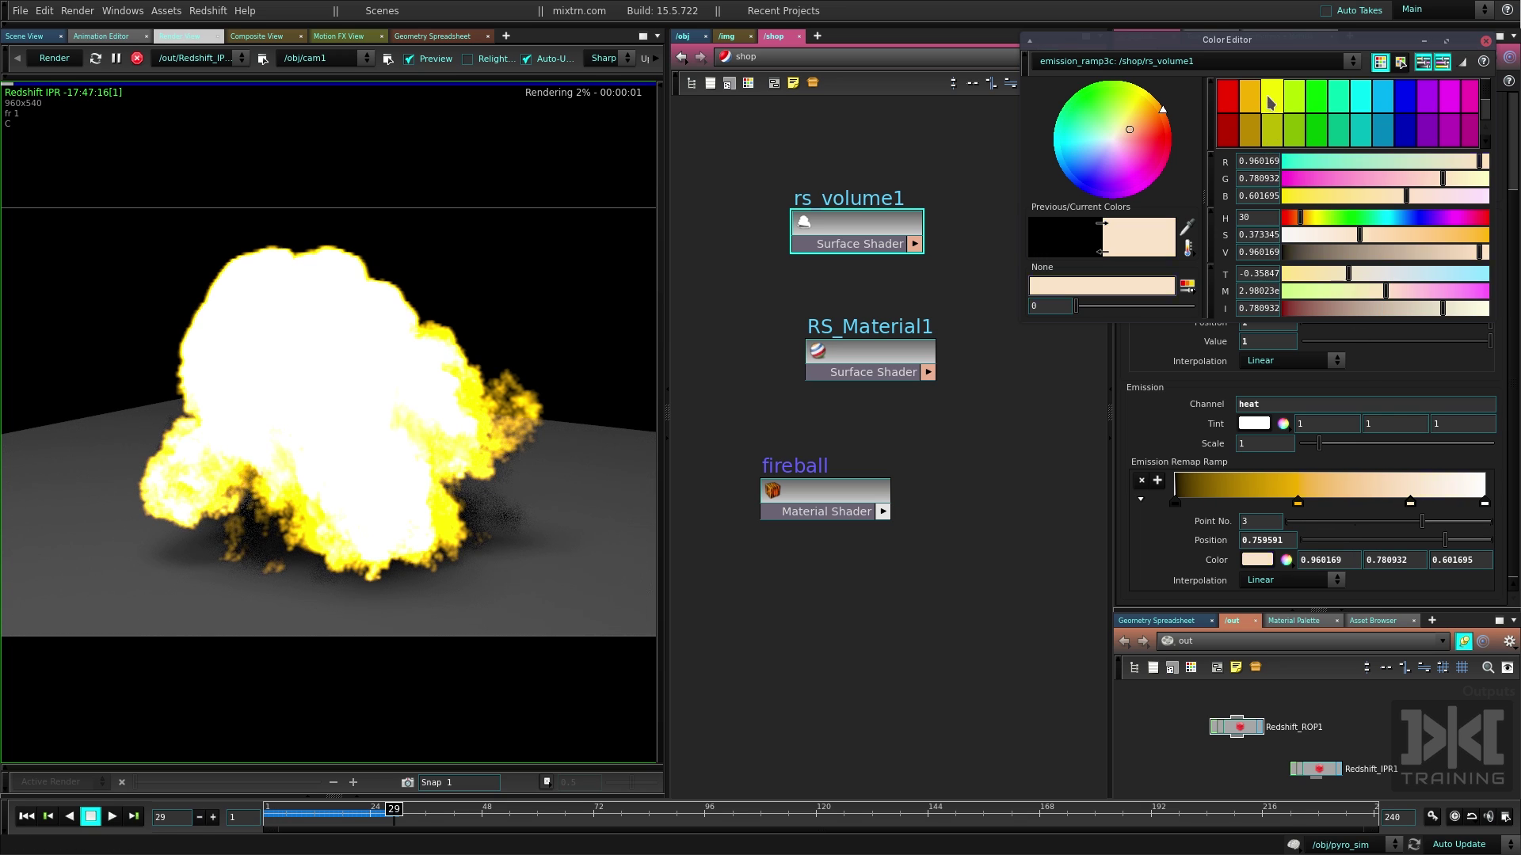
click(1267, 98)
drag(1351, 291, 1361, 291)
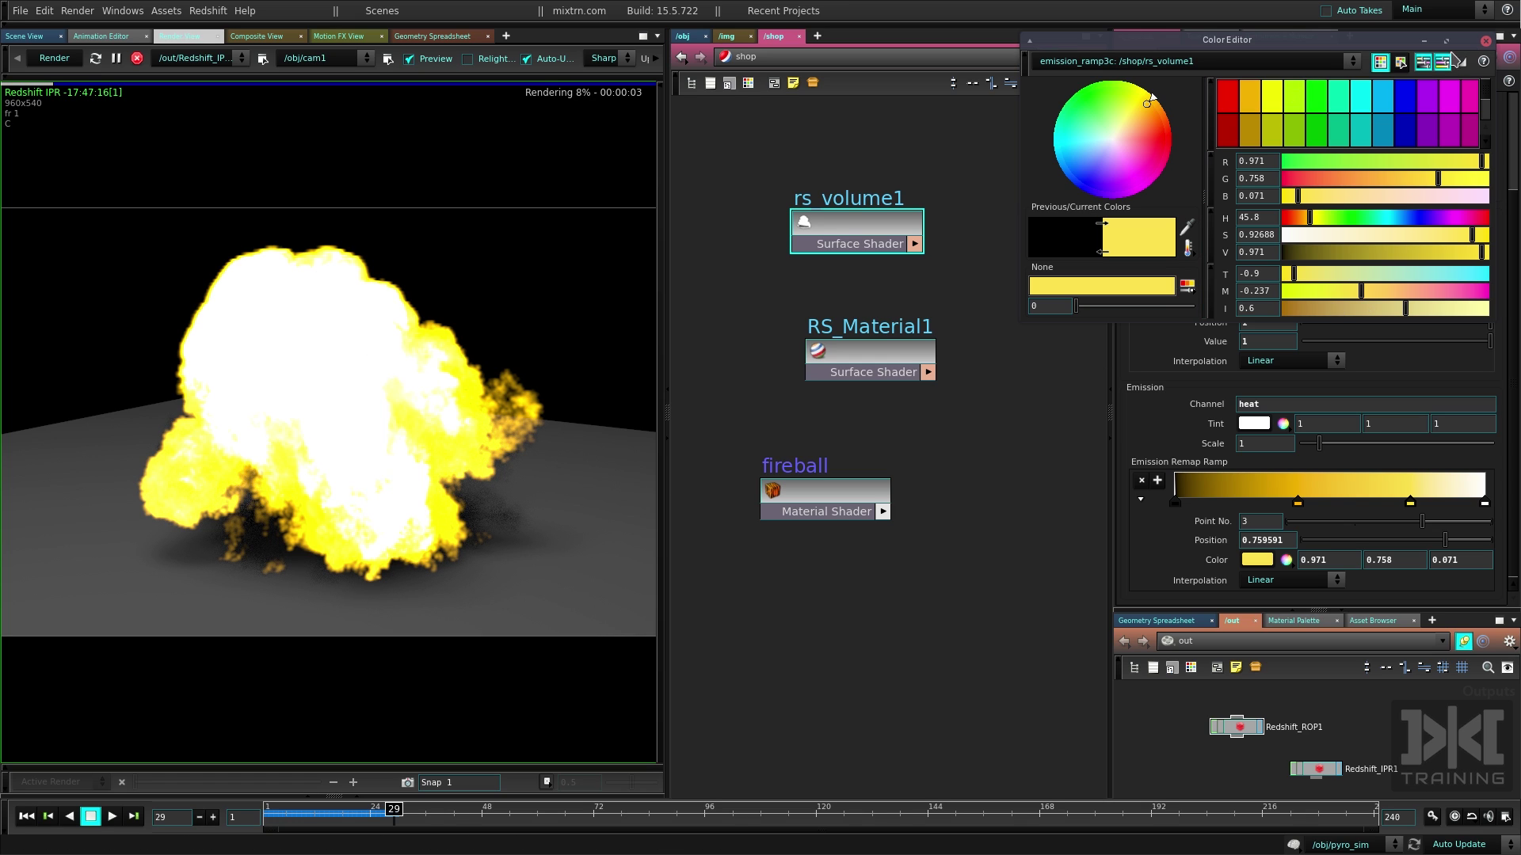
click(1486, 40)
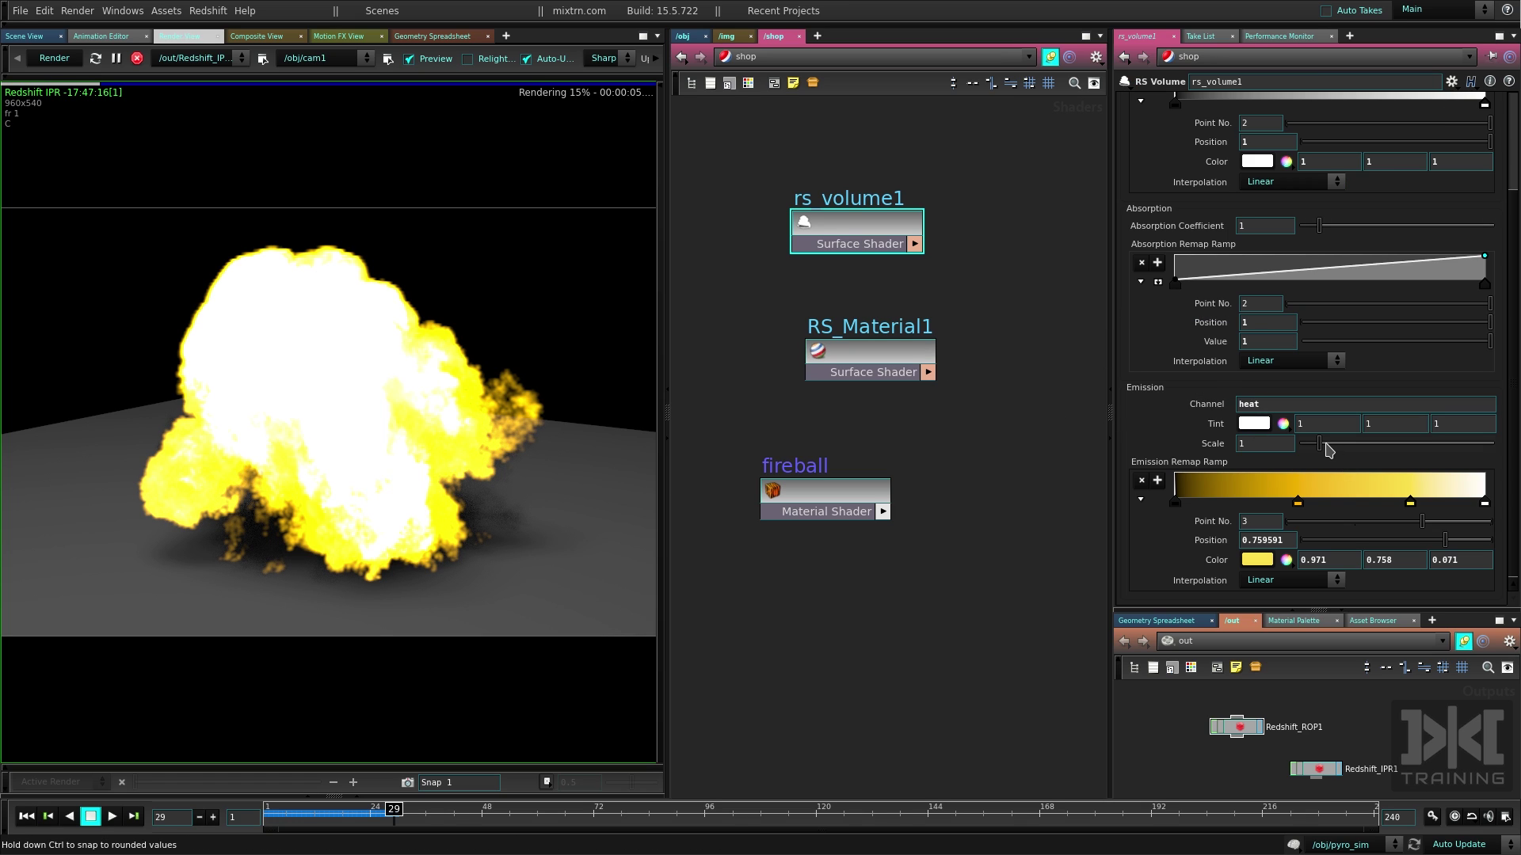
Set rs_volume1's emission scale to 0.29 and its Absorption Coefficient to 6.73
drag(1320, 445, 1308, 452)
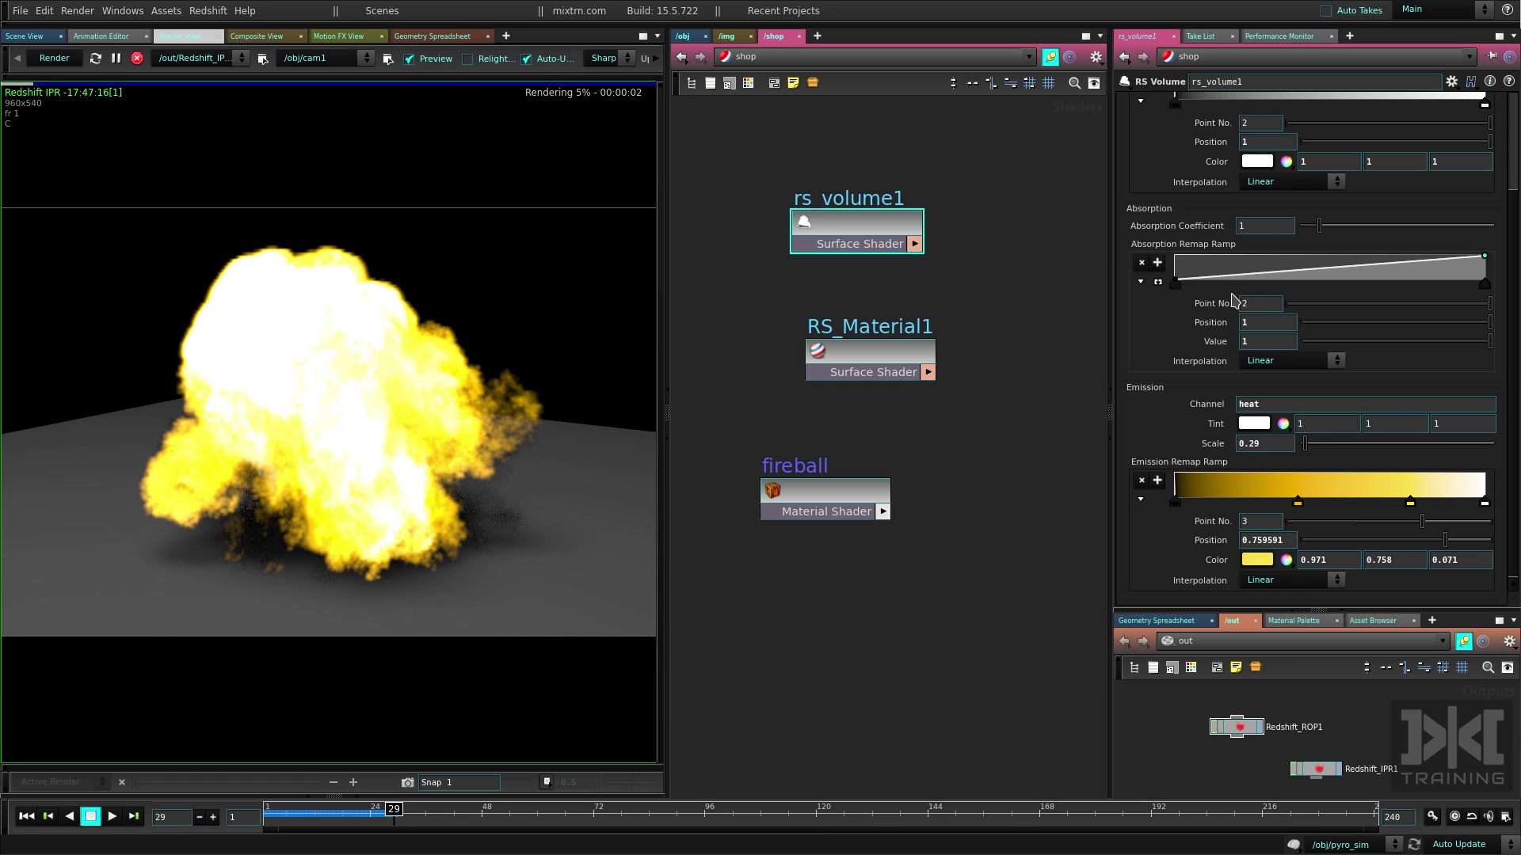
scroll(1232, 299, up, 3)
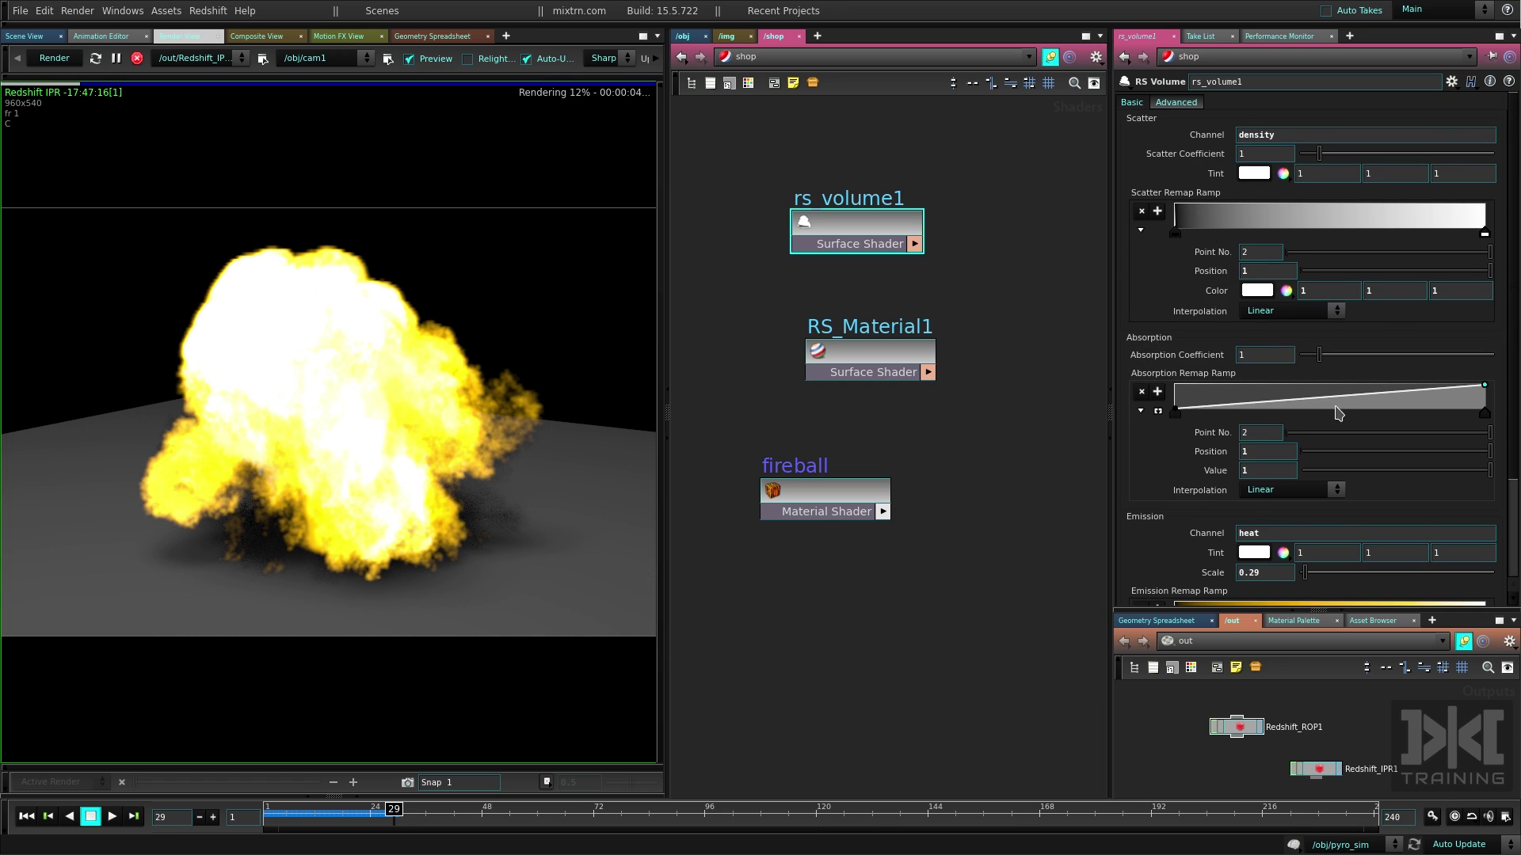
drag(1320, 356, 1429, 363)
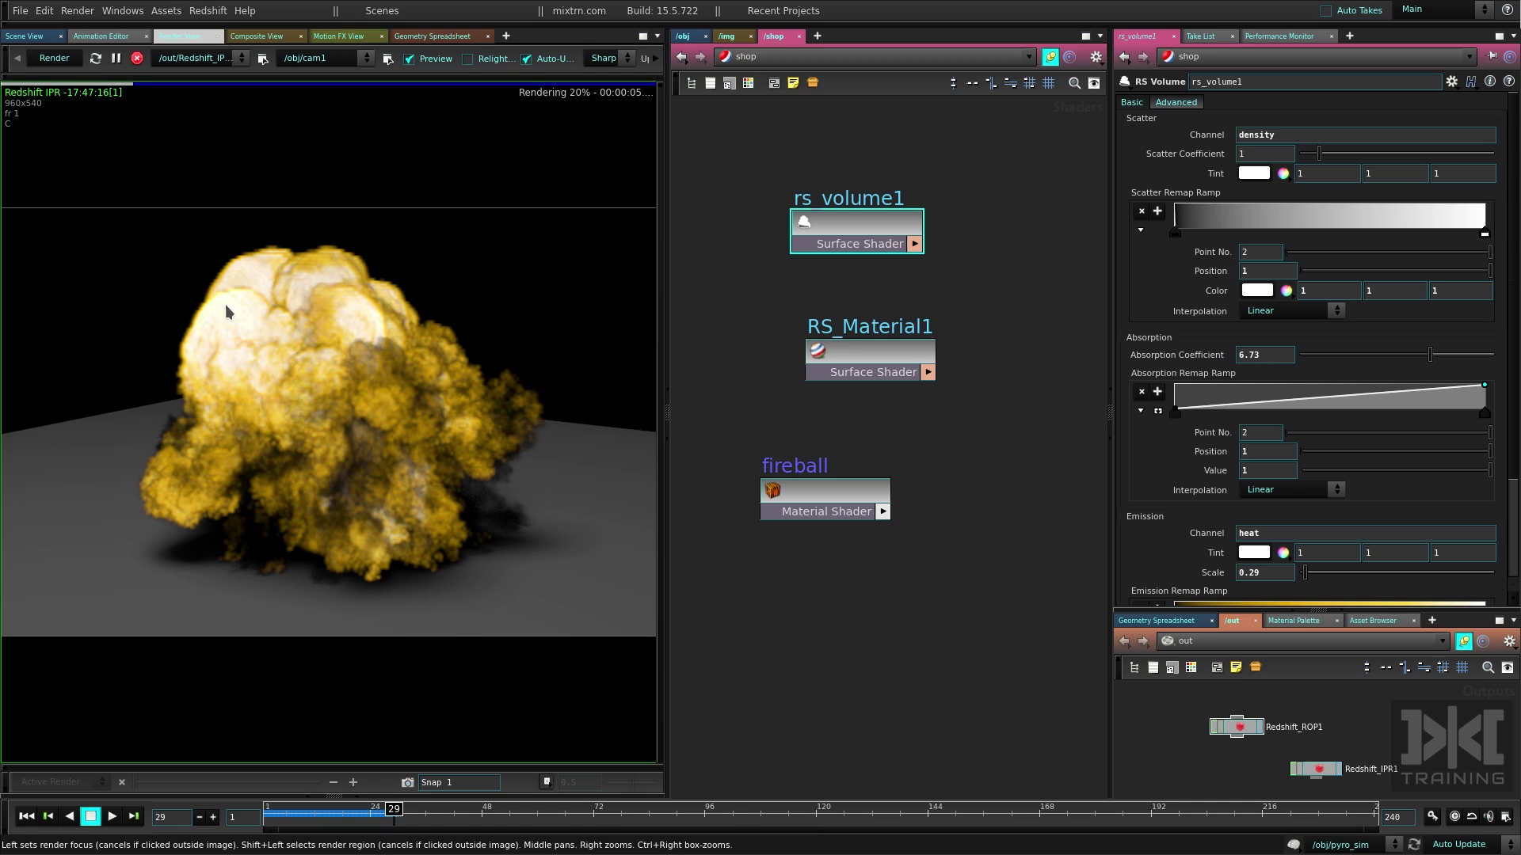
Try an emission scale of 0.5 on rs_volume1 and raise it to 0.78
scroll(1264, 444, down, 4)
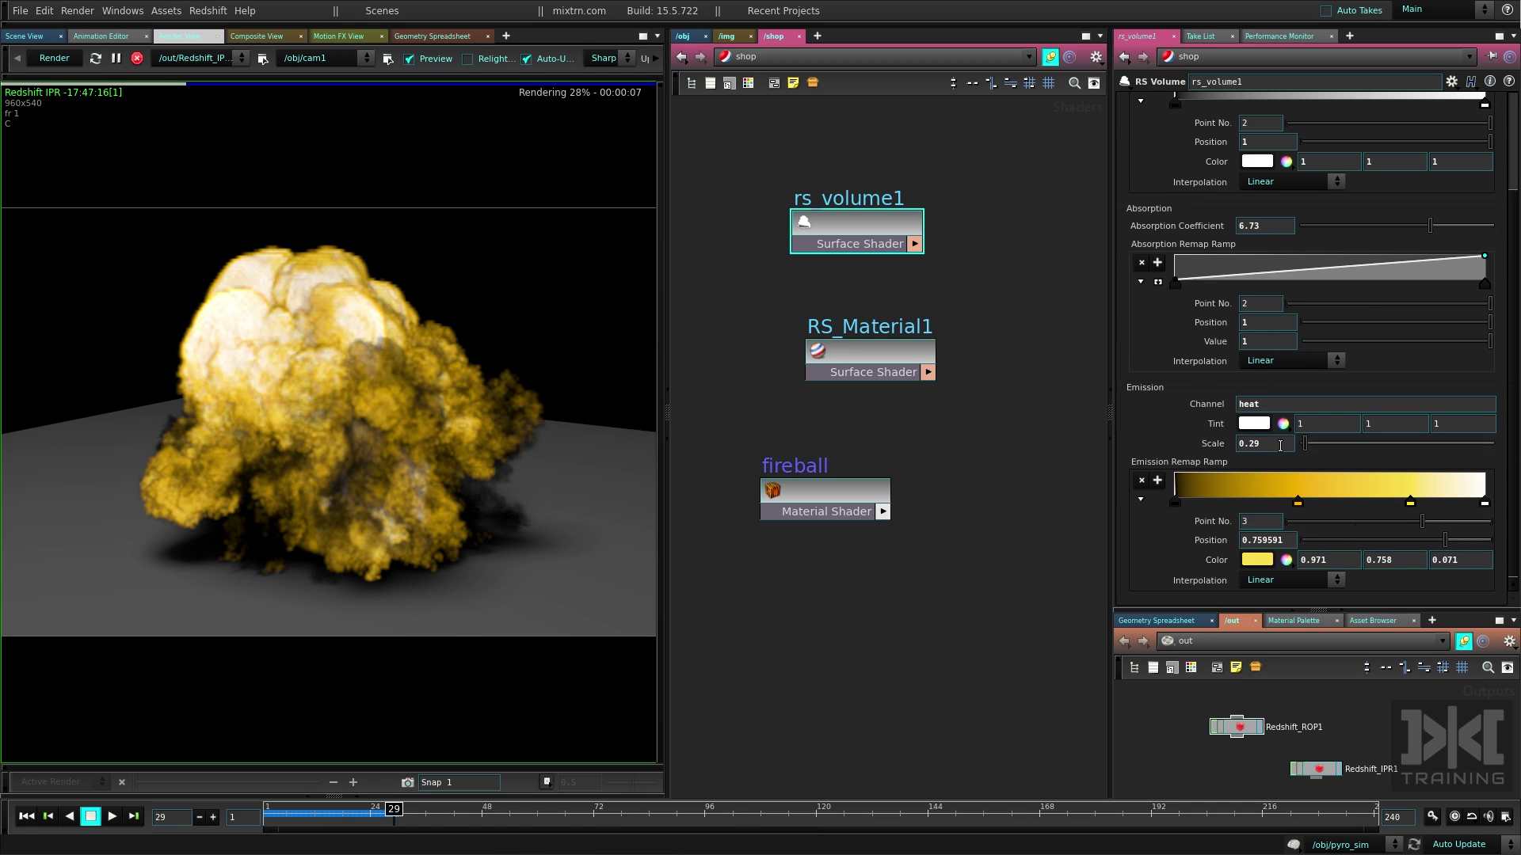
drag(1267, 444, 1192, 448)
text(0.5)
key(Return)
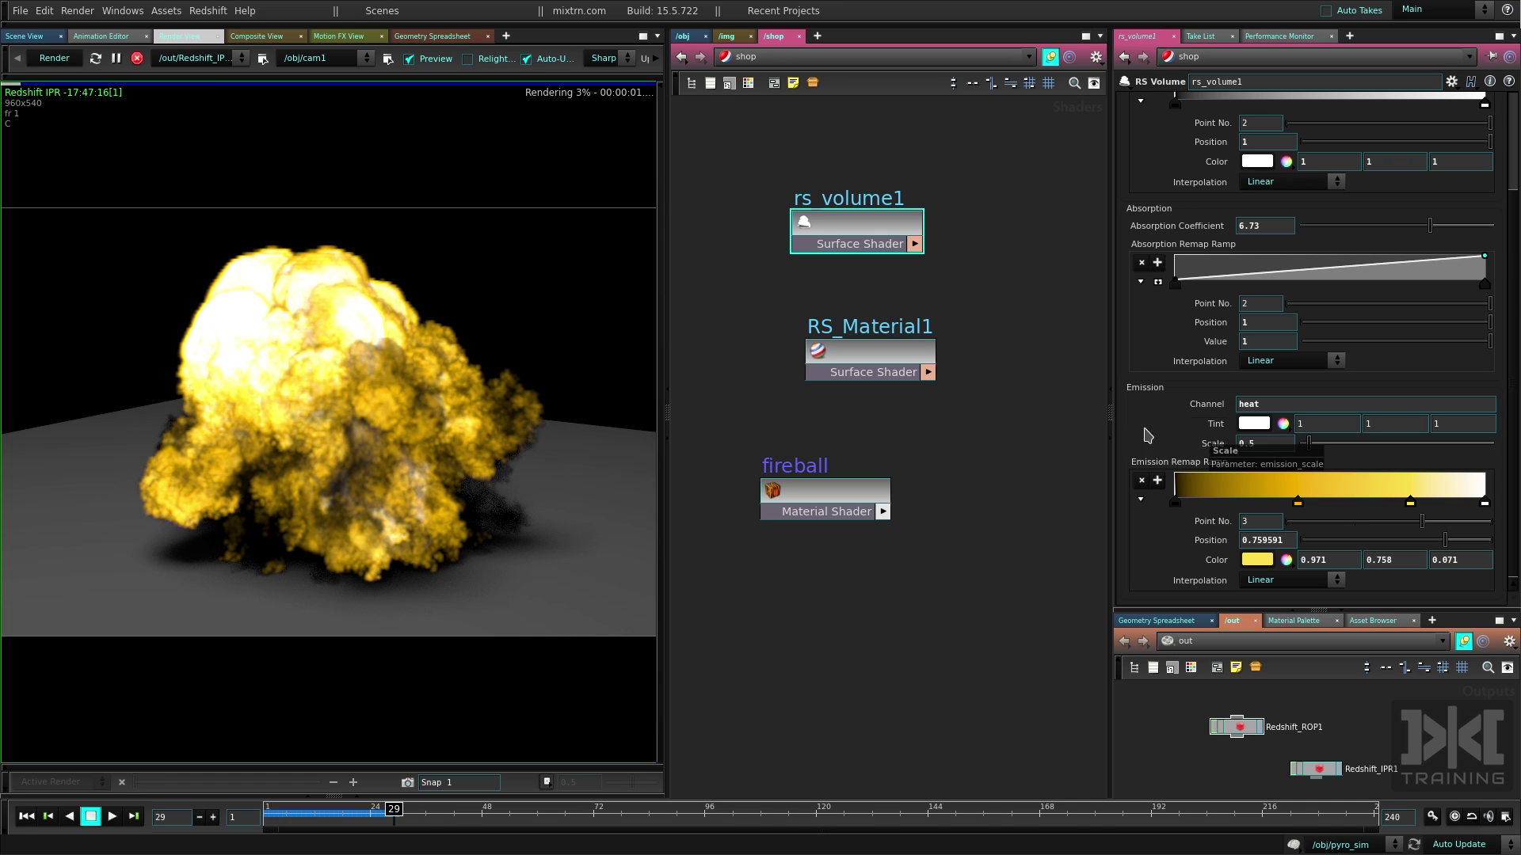
drag(1313, 449, 1317, 448)
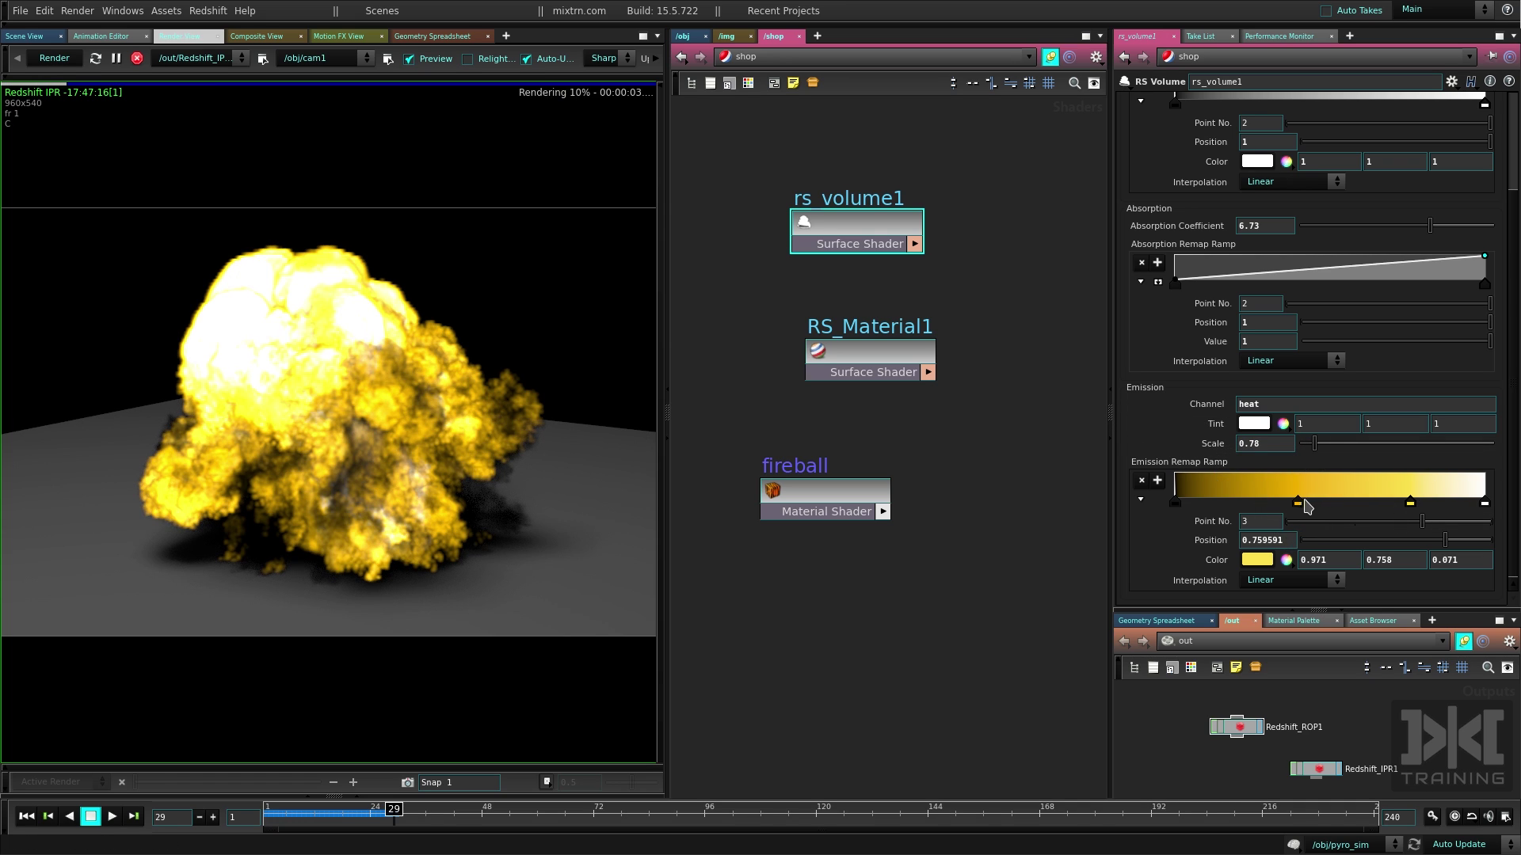
Shift the Emission Remap Ramp's orange point to a redder hue of 17, giving the color 0.9, 0.255, 0
click(1297, 502)
click(1285, 559)
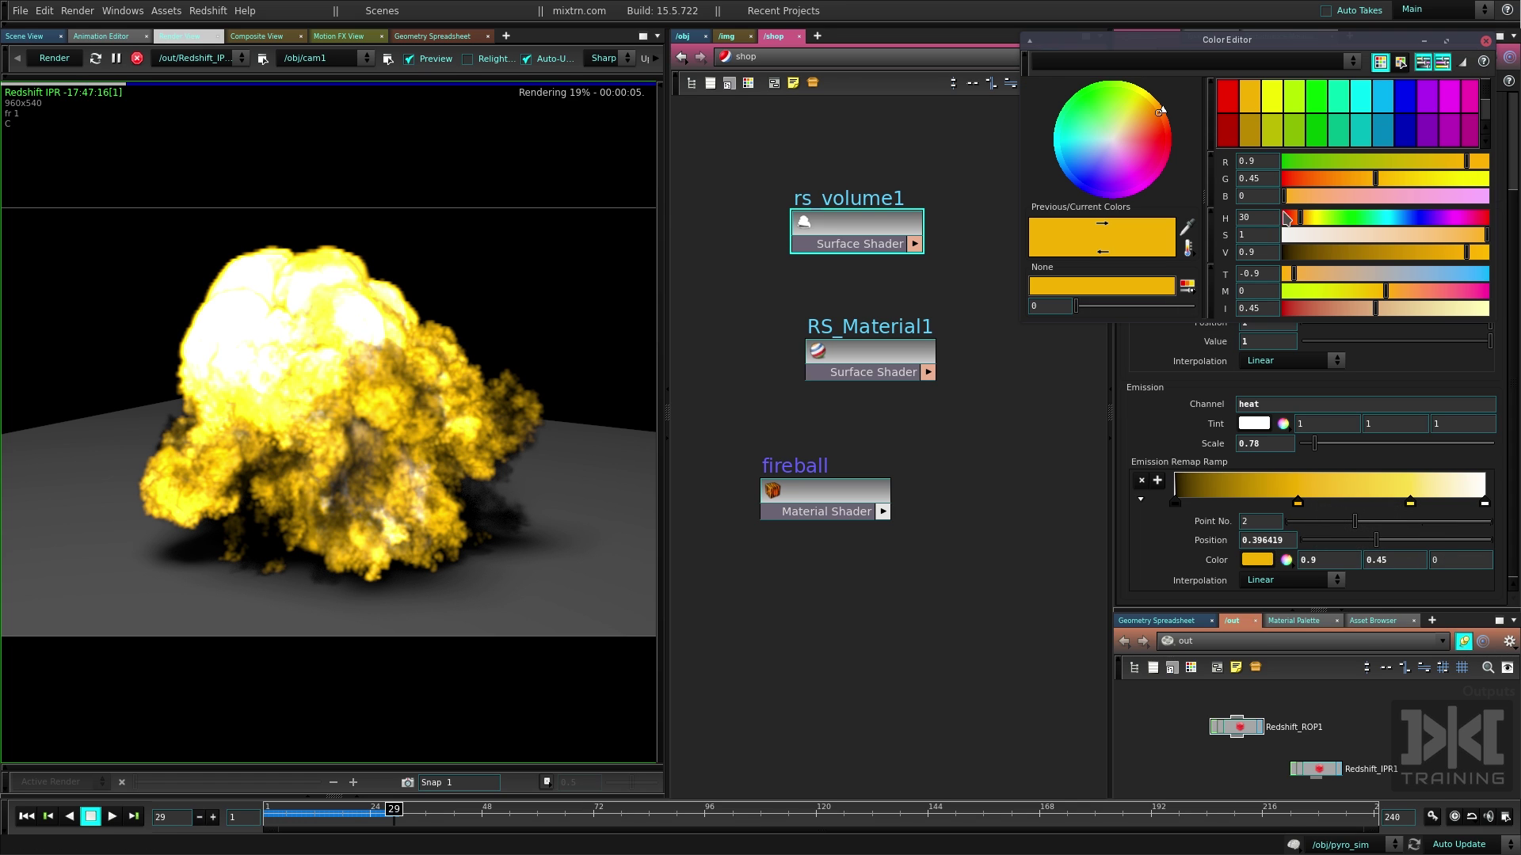
drag(1300, 218, 1292, 222)
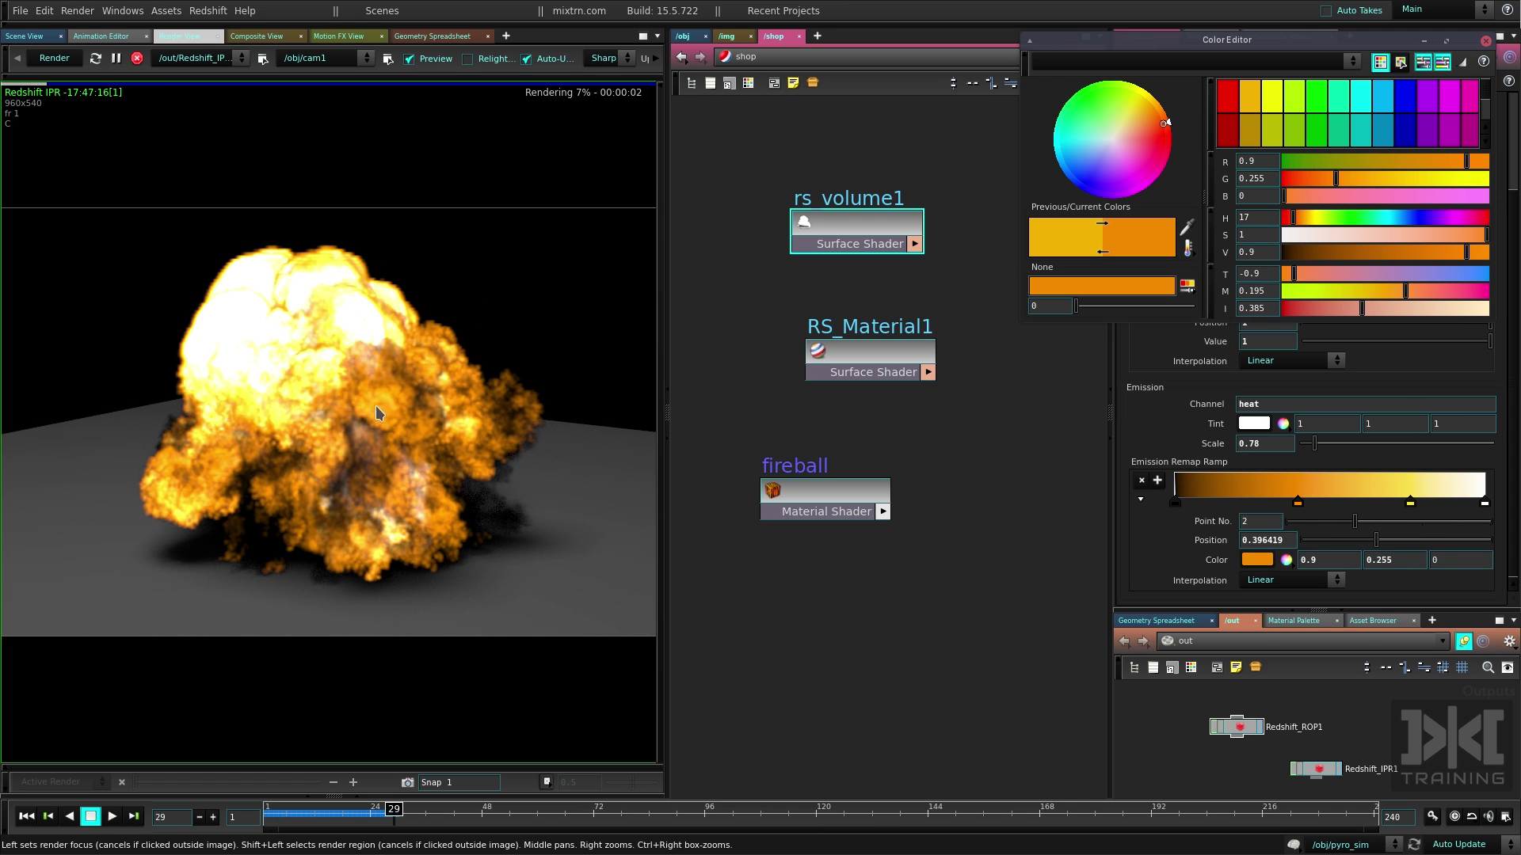
click(1485, 40)
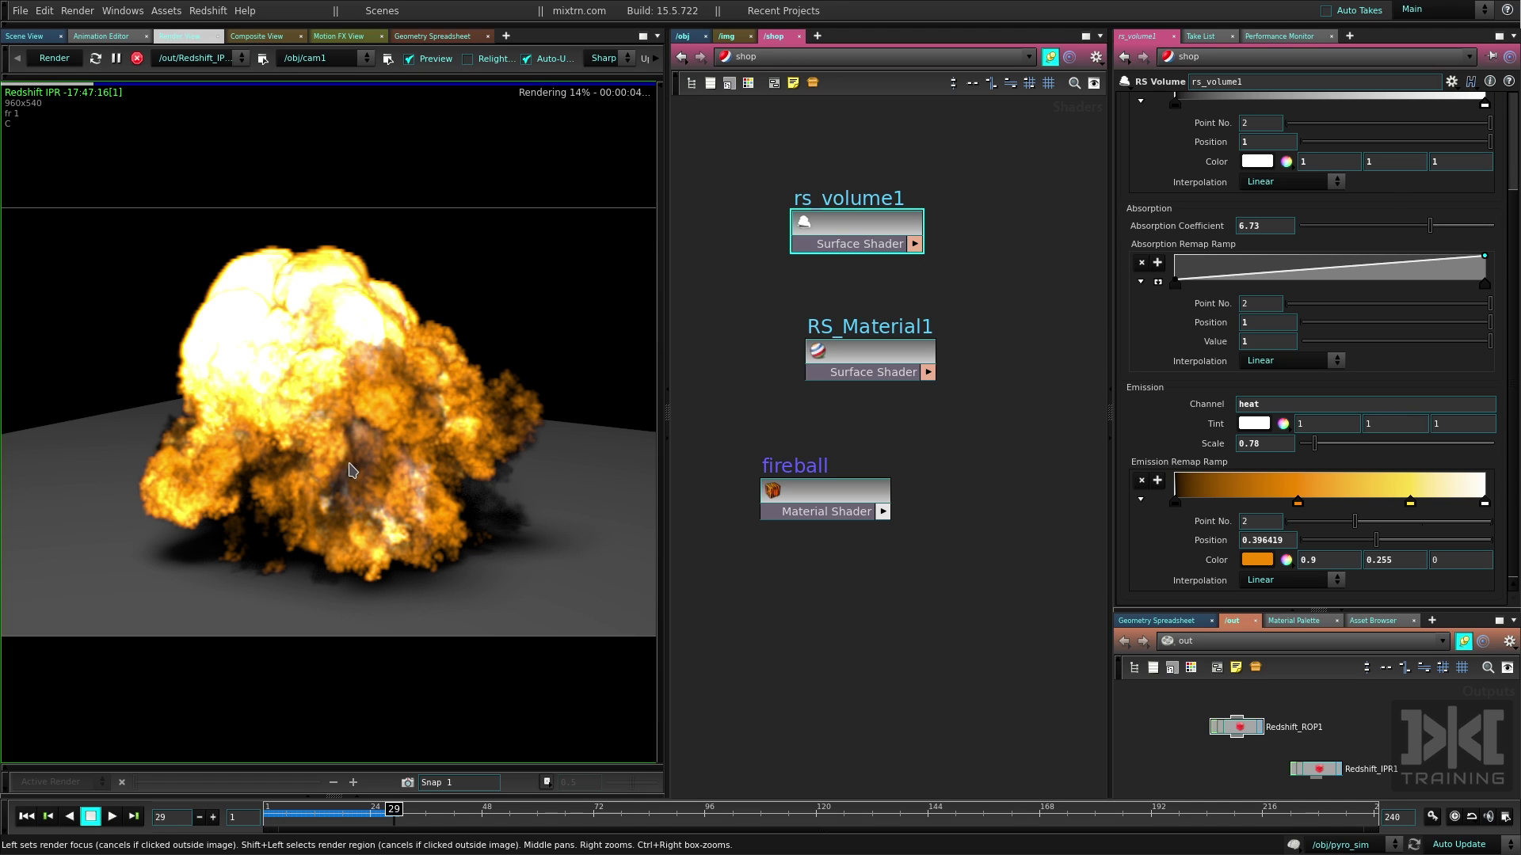
Set rs_volume1's Scatter Coefficient to 10
scroll(1319, 285, up, 3)
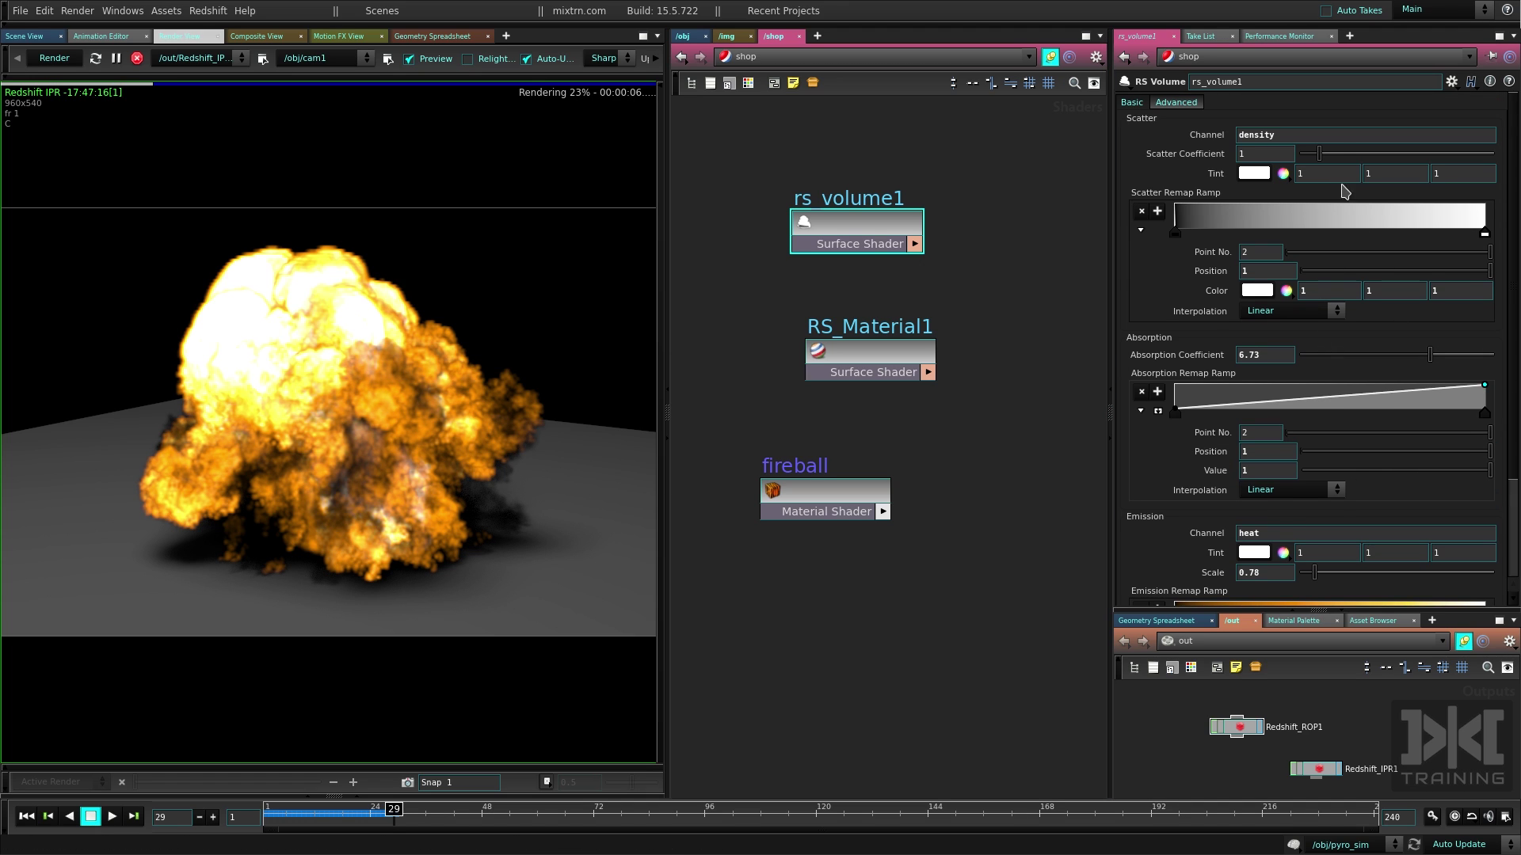
drag(1319, 152, 1493, 153)
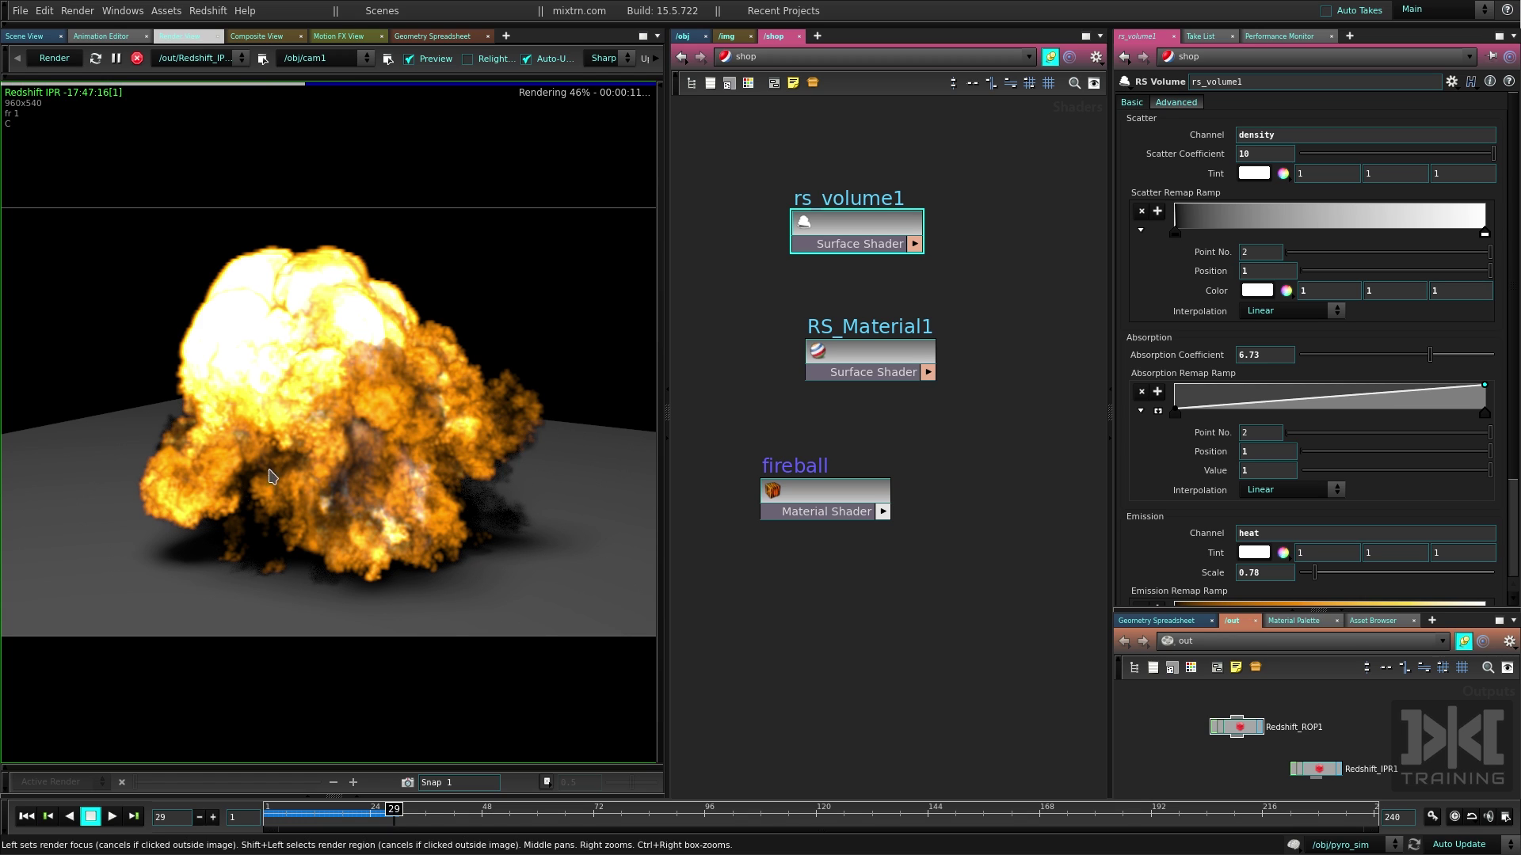
Try rs_volume1's density remap with Old Max 1.76 and New Max 3.96, and an emission remap Old Min of 0.1 reset to 0
click(1178, 103)
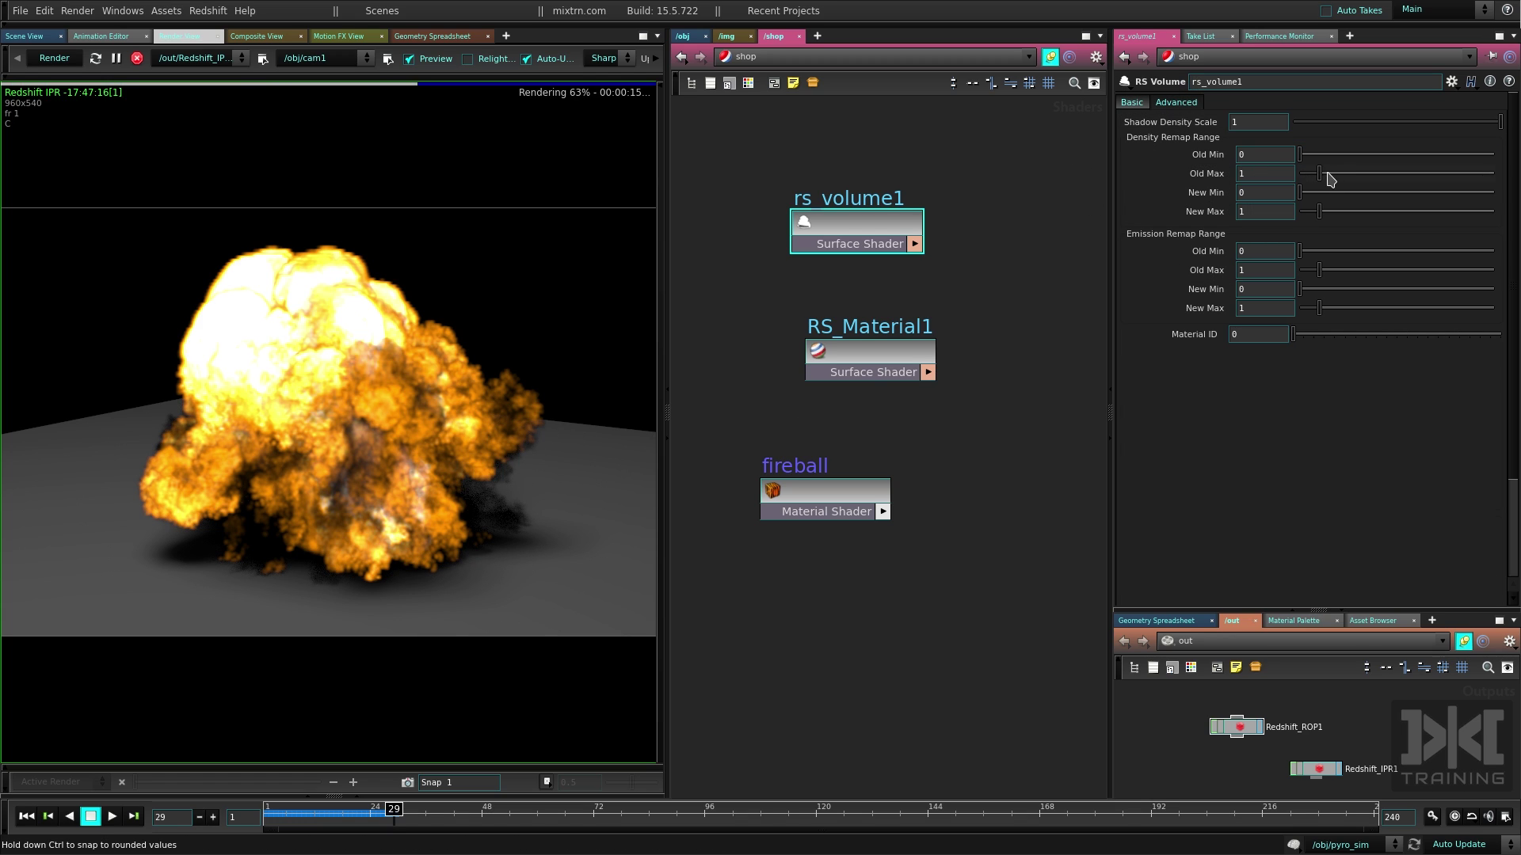
drag(1321, 174, 1376, 215)
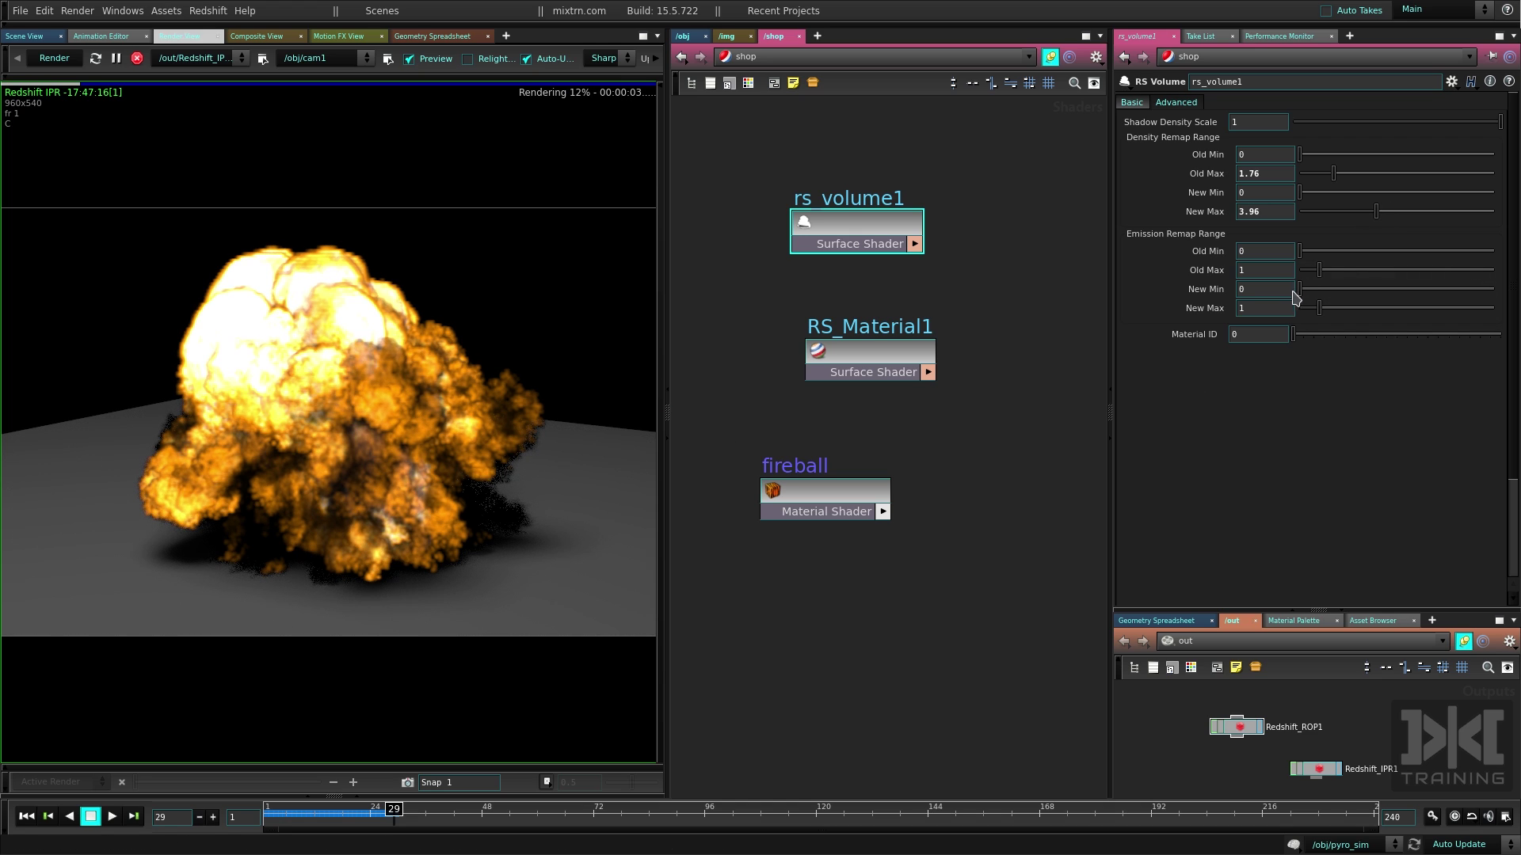
key(Return)
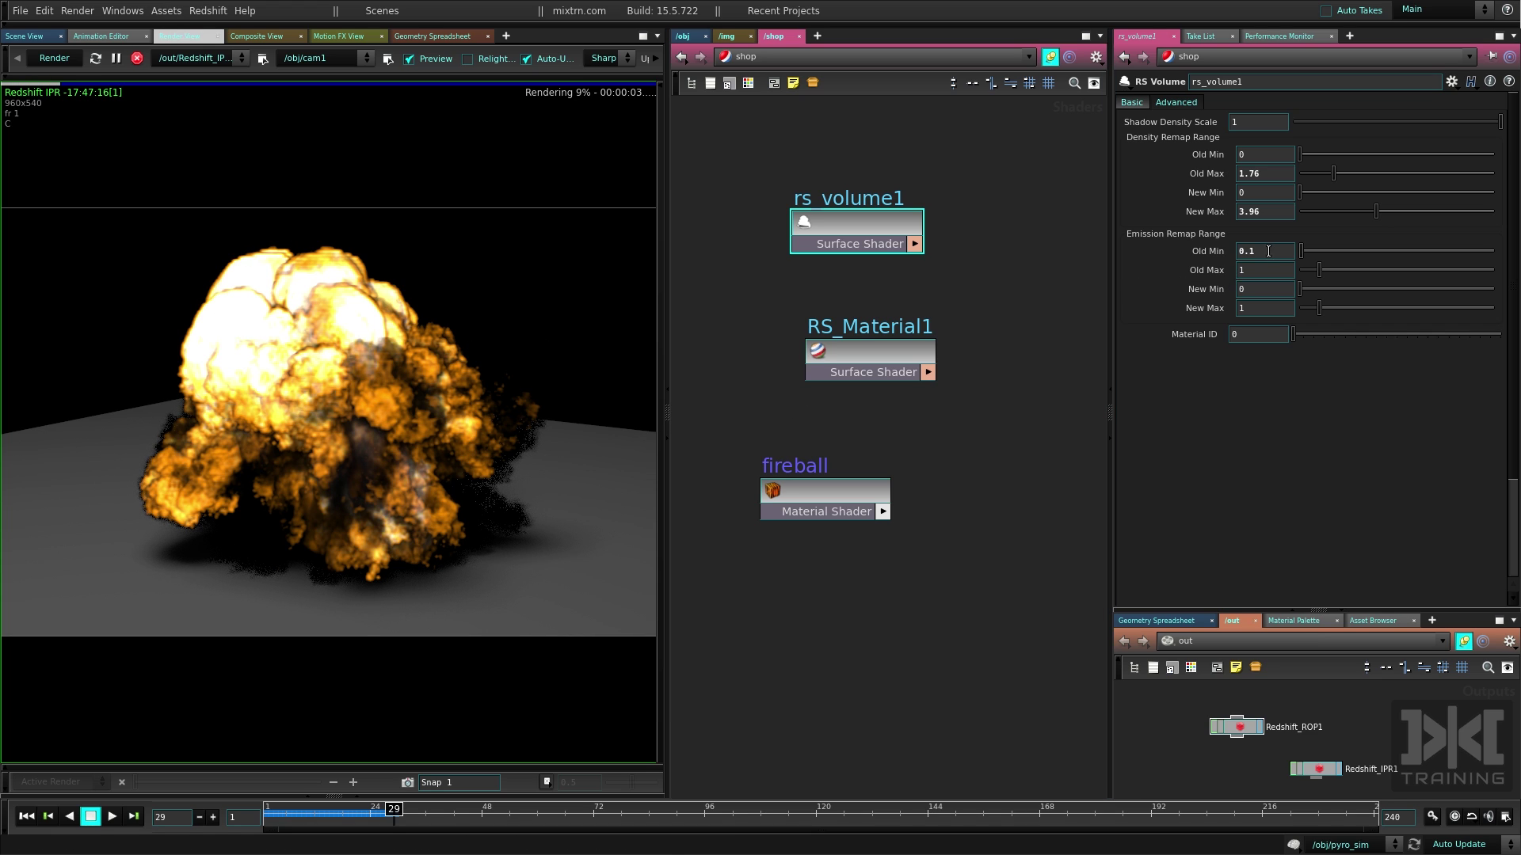
drag(1266, 251, 1188, 250)
text(0)
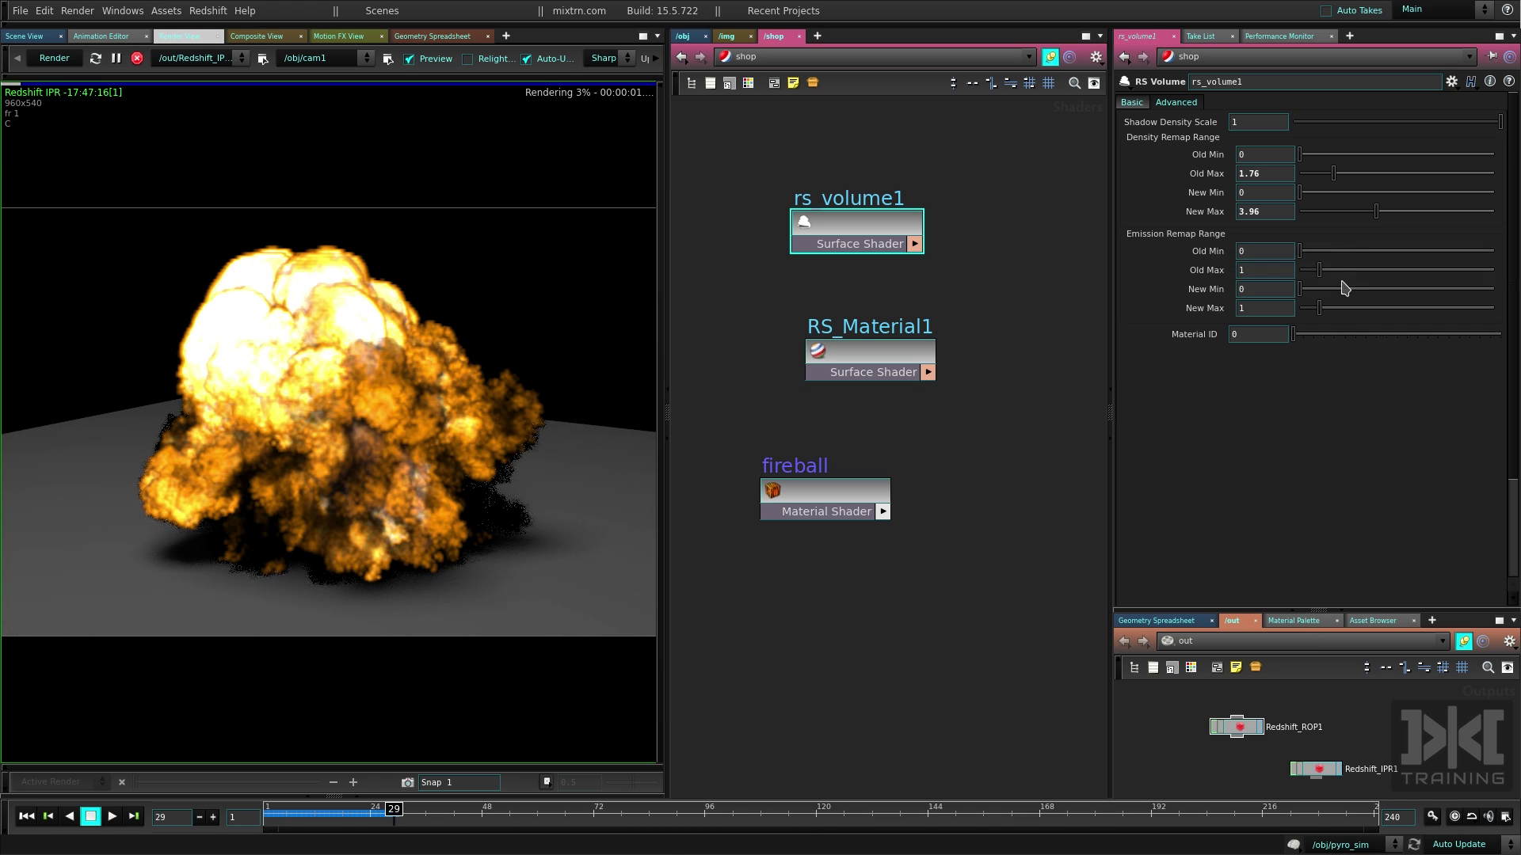
Set rs_volume1's emission remap to Old Max 1.71 and New Max 2.86, and its density remap to Old Max 3.43 and New Max 4.86
drag(1344, 272, 1355, 309)
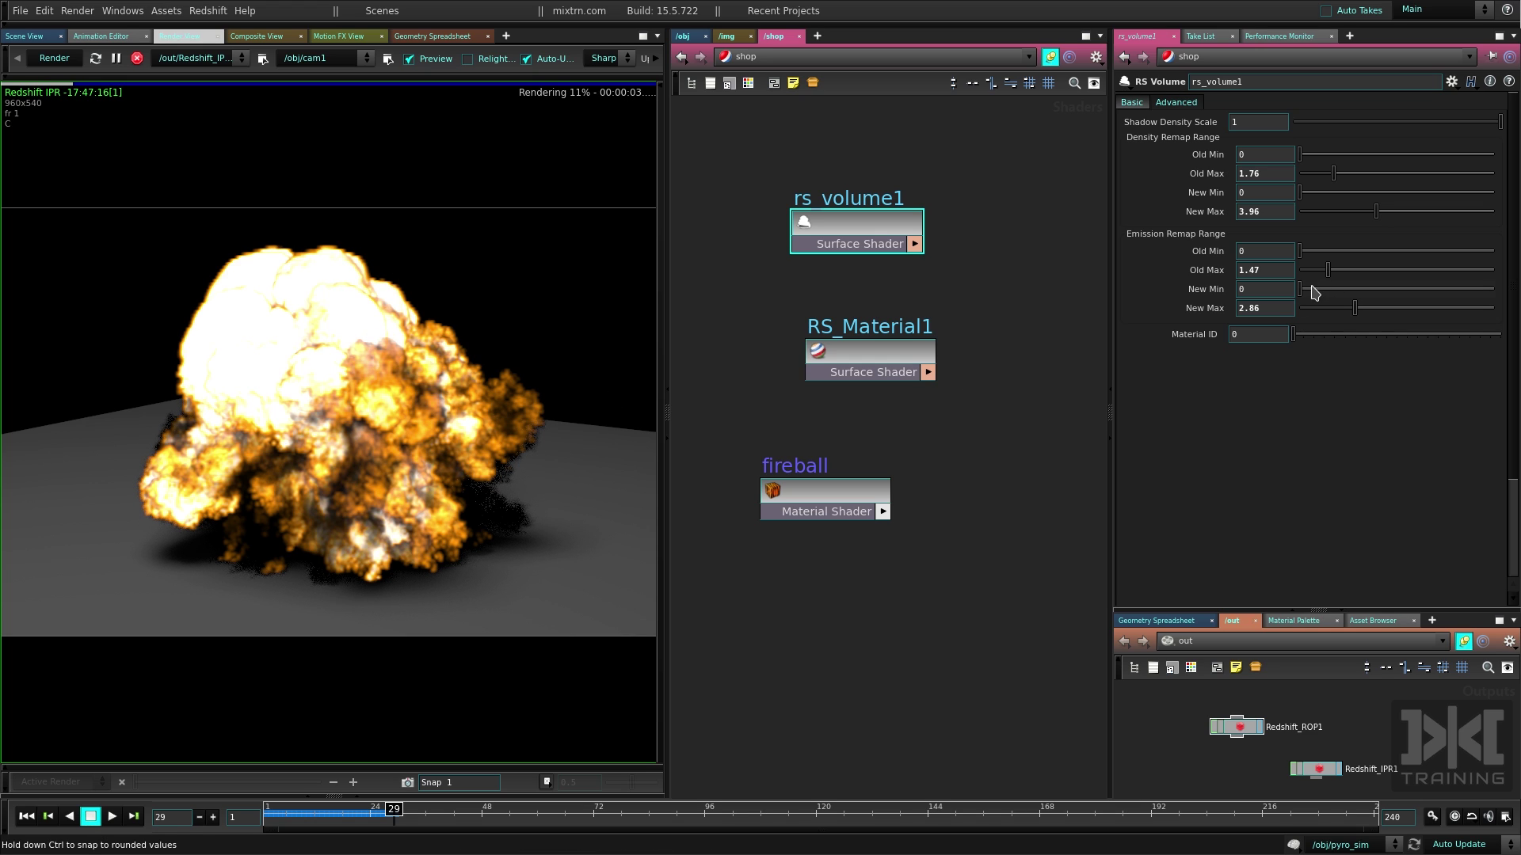
mouse_move(1327, 272)
mouse_down()
mouse_move(1351, 274)
mouse_move(1334, 276)
mouse_up()
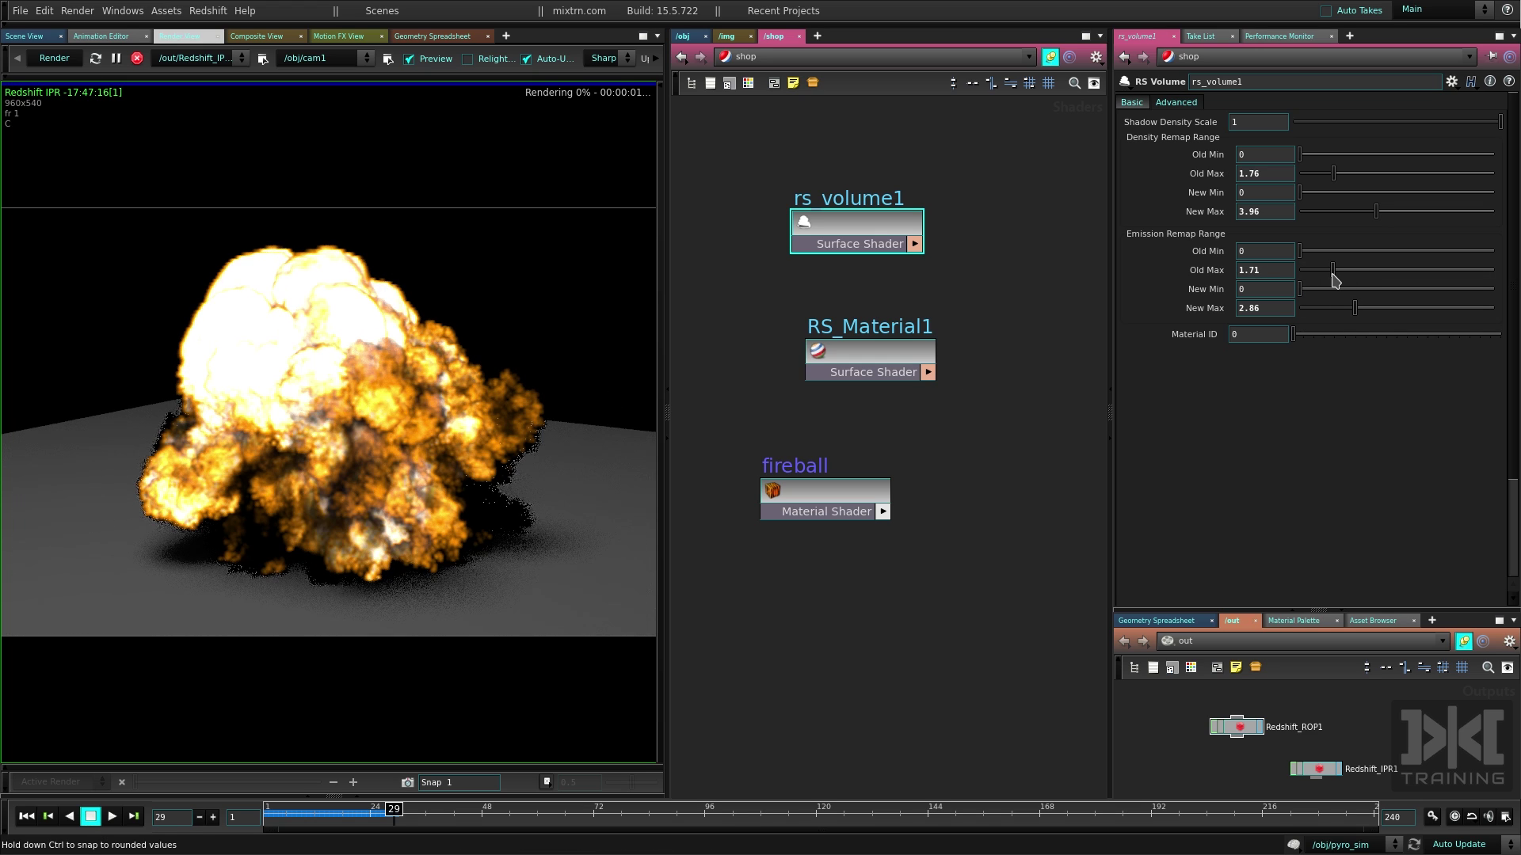
drag(1376, 212, 1461, 232)
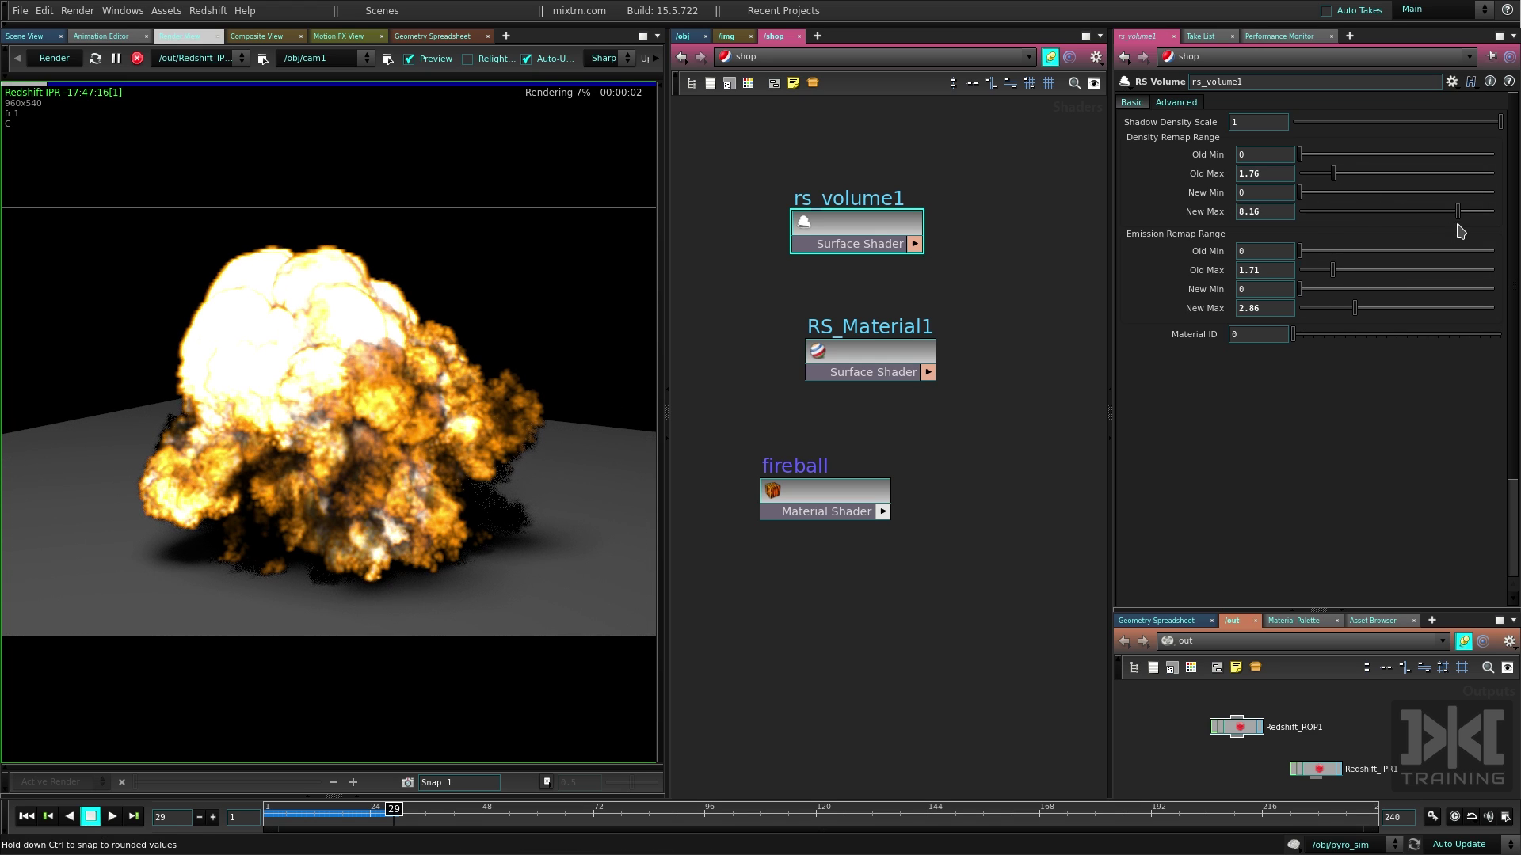
drag(1335, 176, 1367, 177)
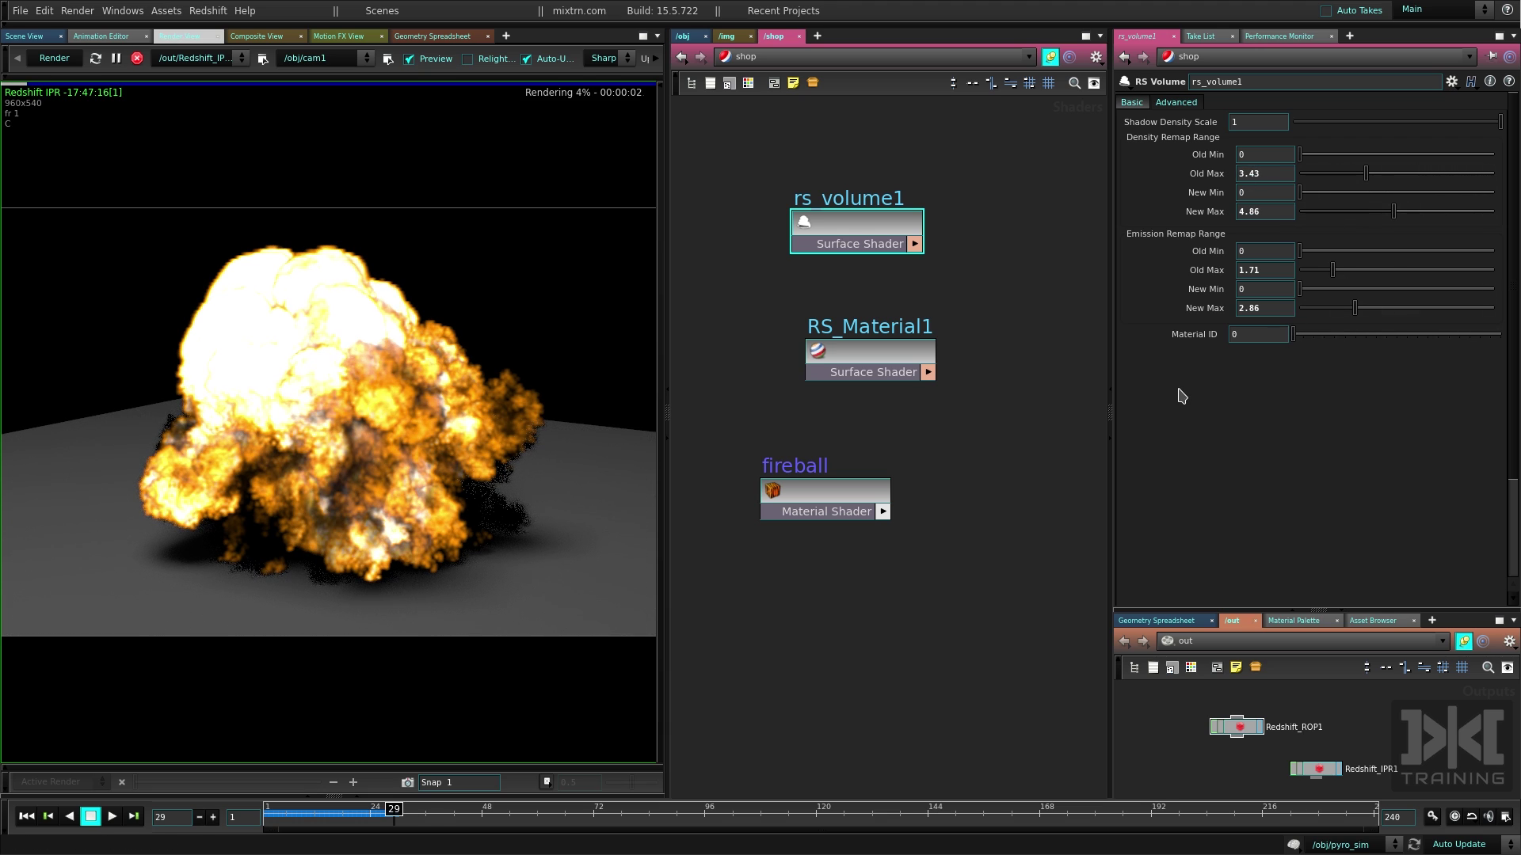
Set rs_volume1's Shadow Density Scale to 20 and its emission remap Old Min to 0.1
click(1240, 122)
click(1130, 102)
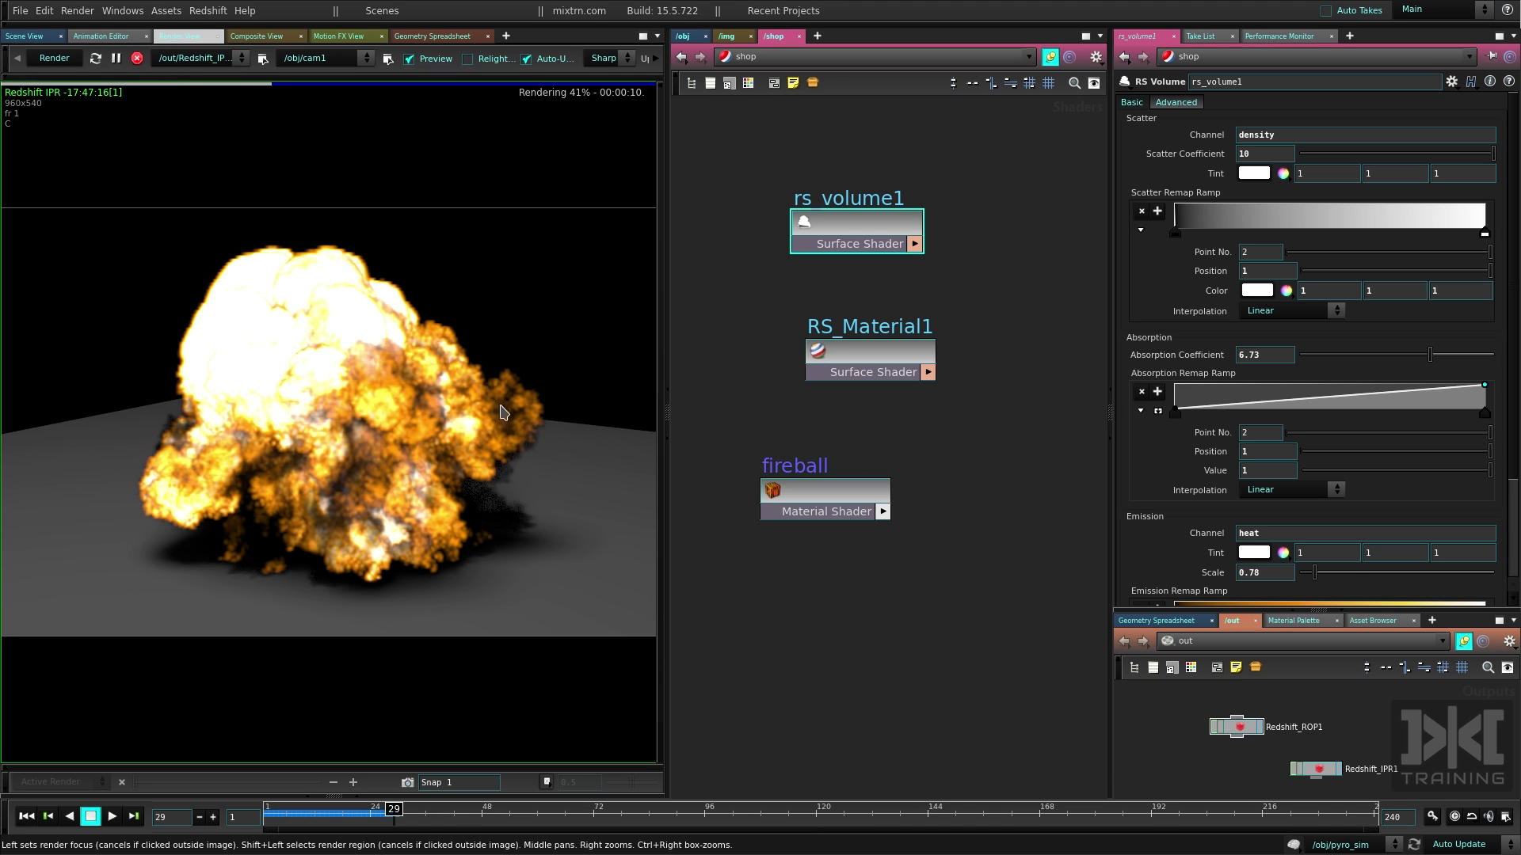
click(1176, 103)
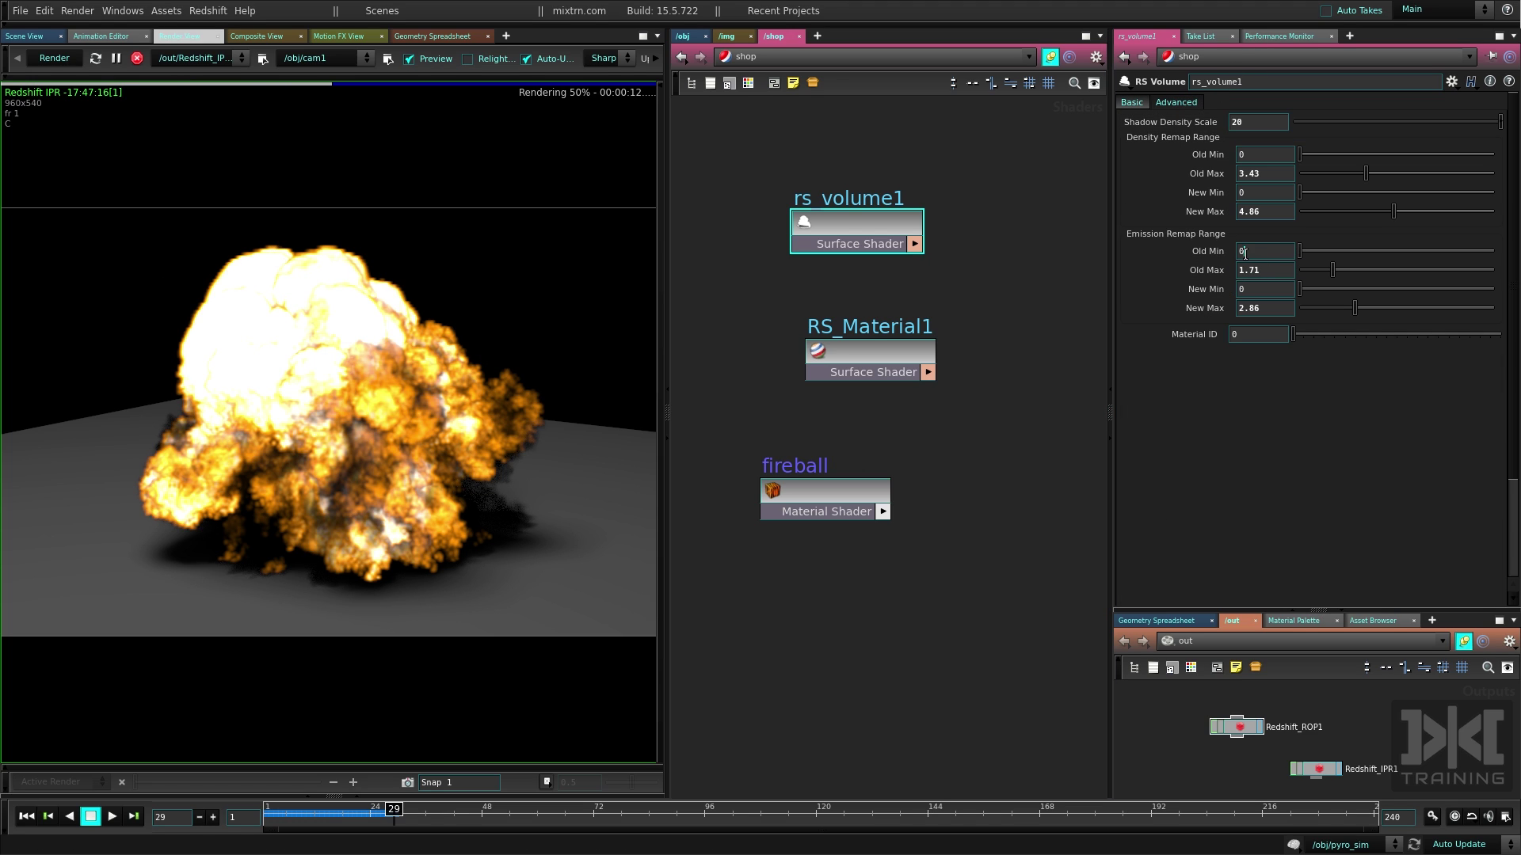
text(0.1)
key(Return)
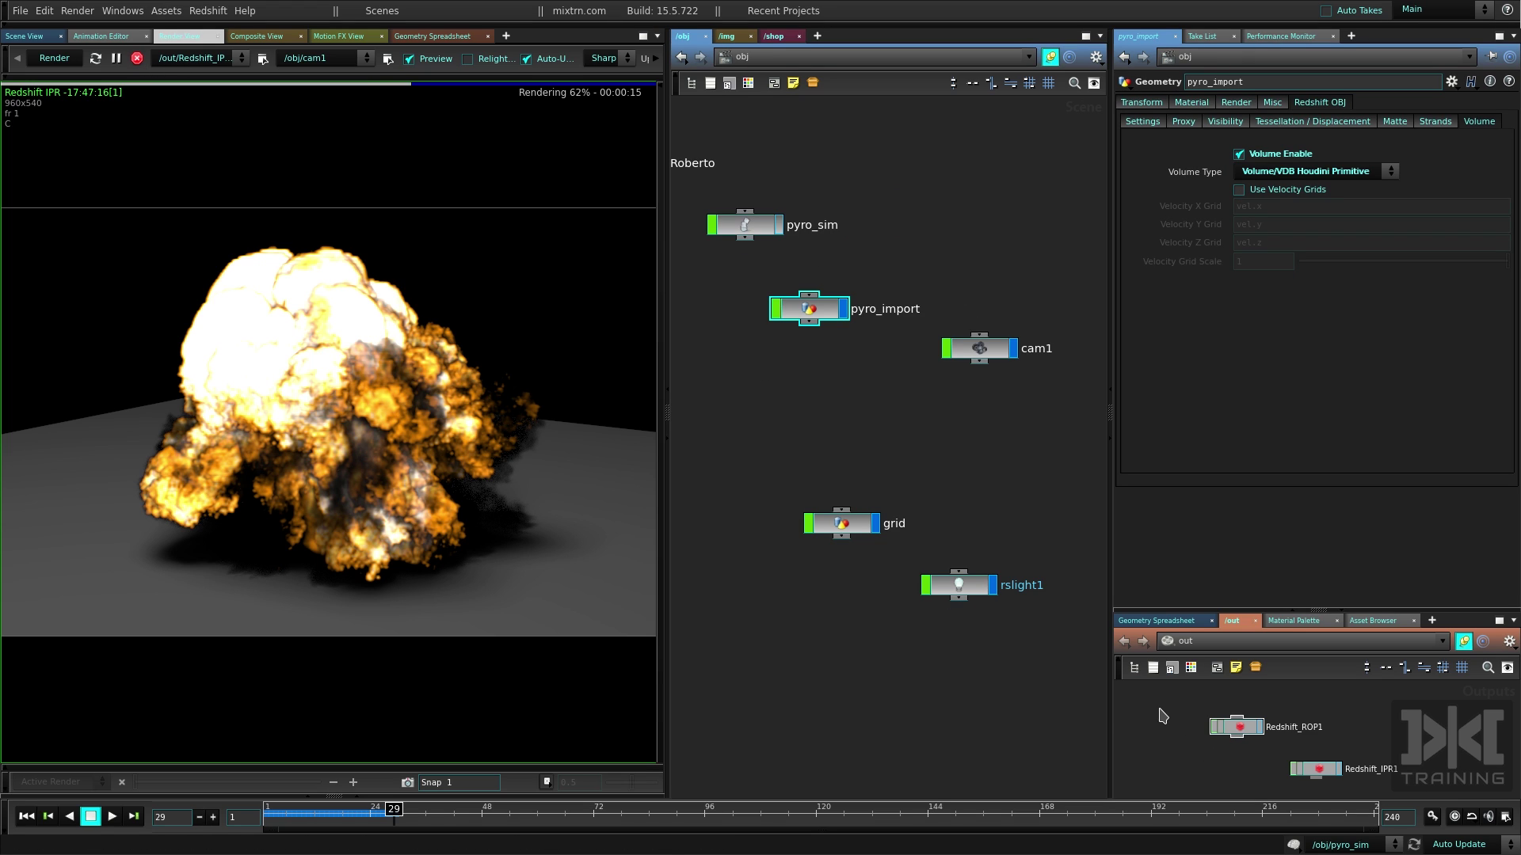
Review the scene objects and the scatter and emission channel assignments of rs_volume1
middle_drag(804, 363, 918, 413)
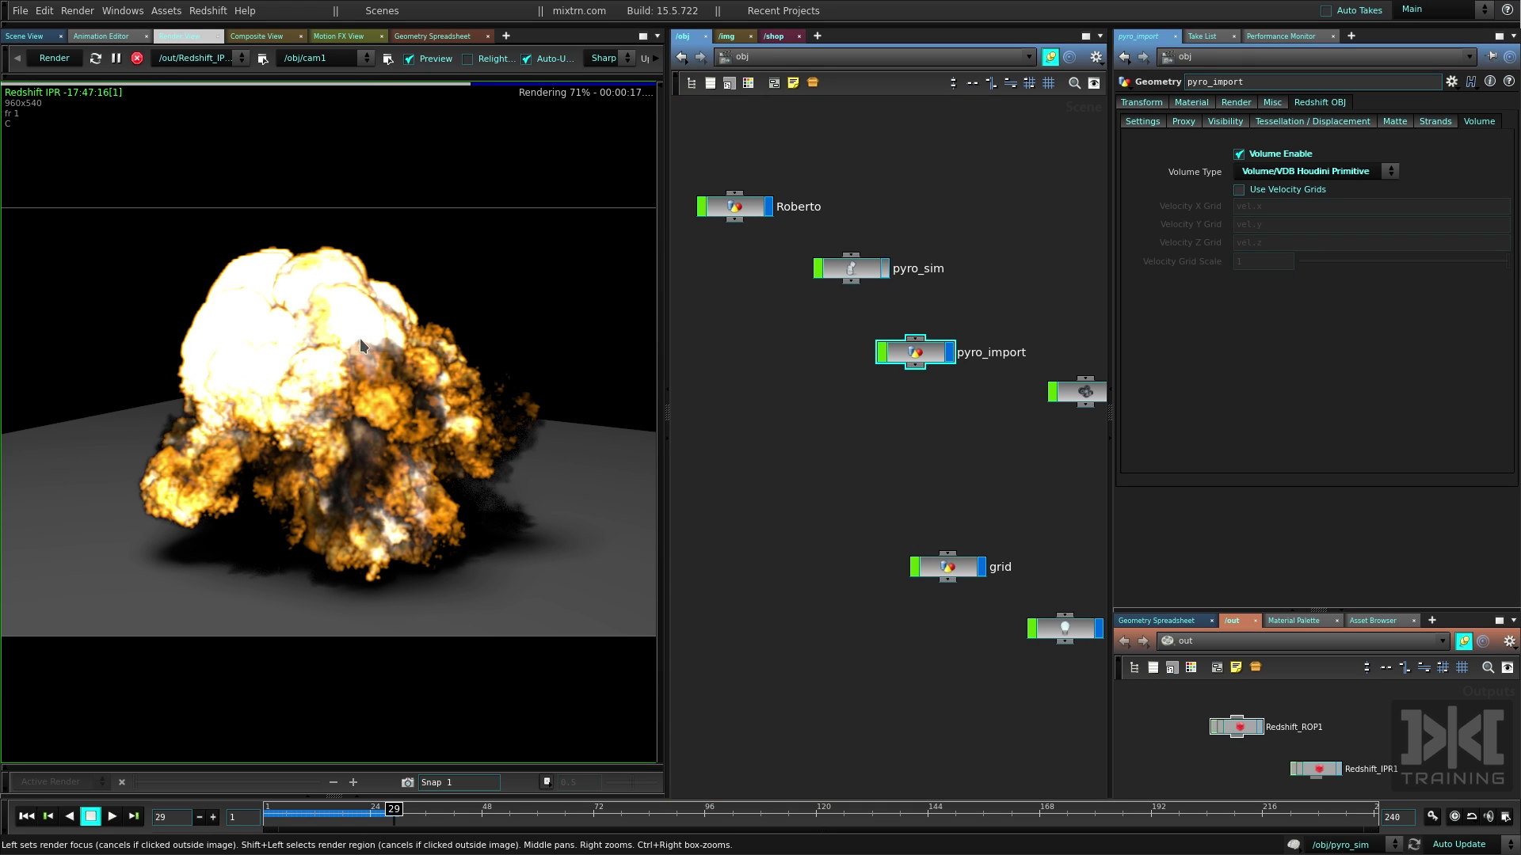
click(773, 36)
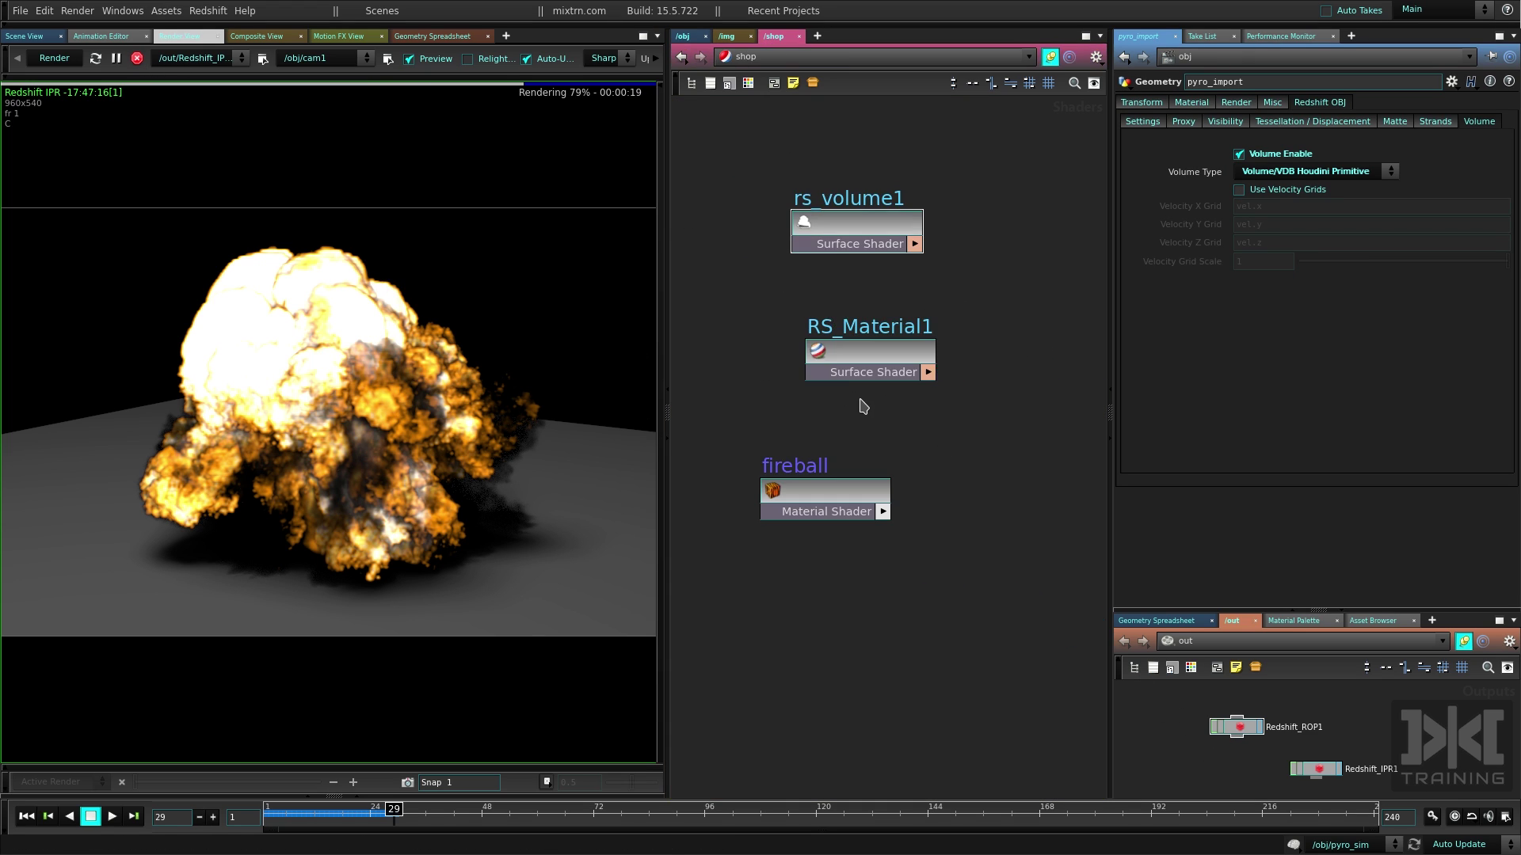
drag(689, 149, 859, 265)
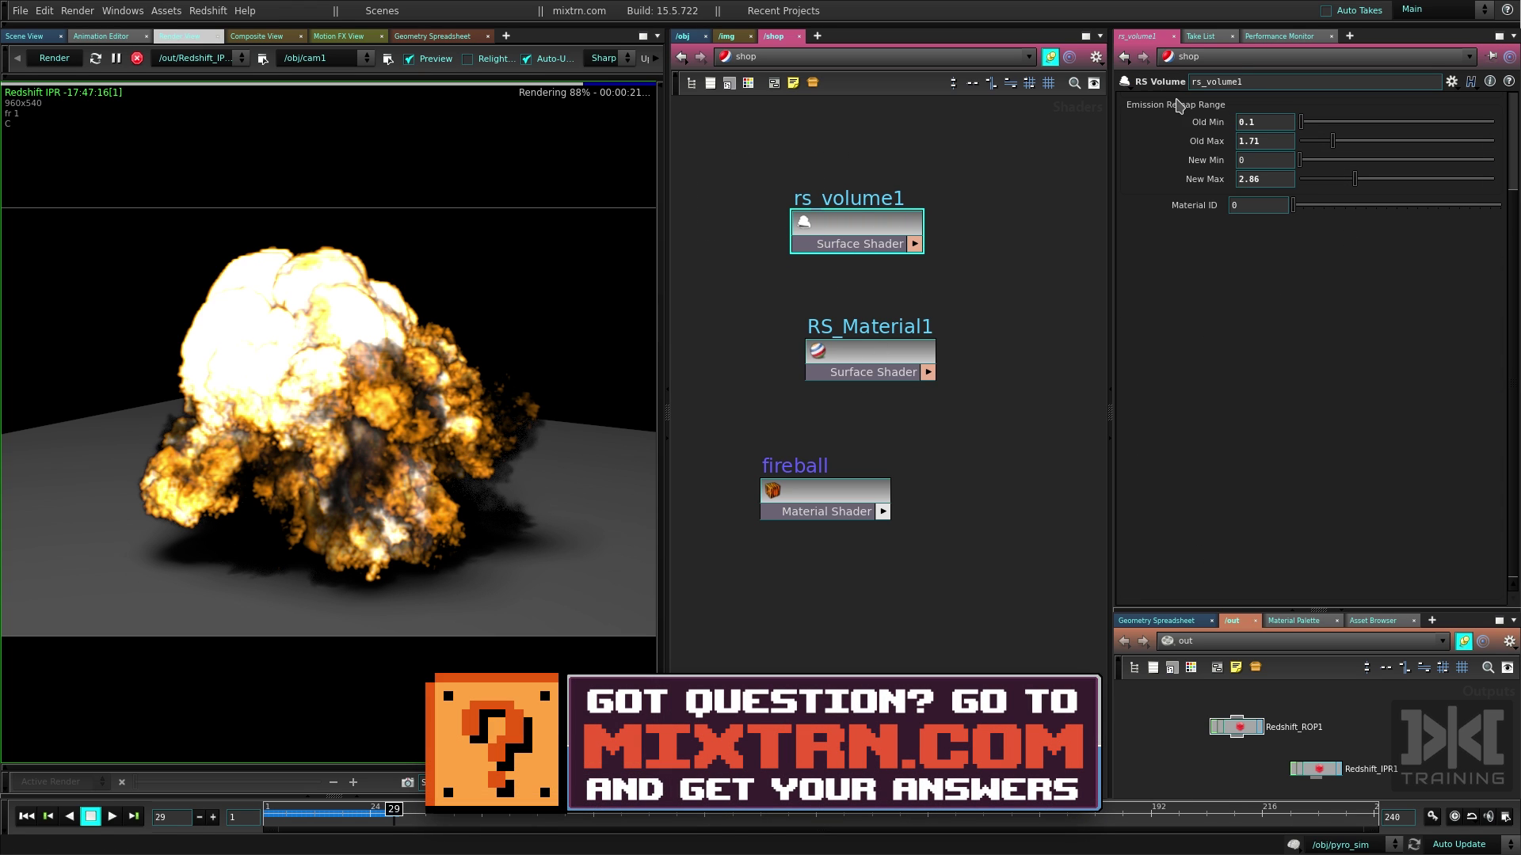
scroll(1271, 136, up, 10)
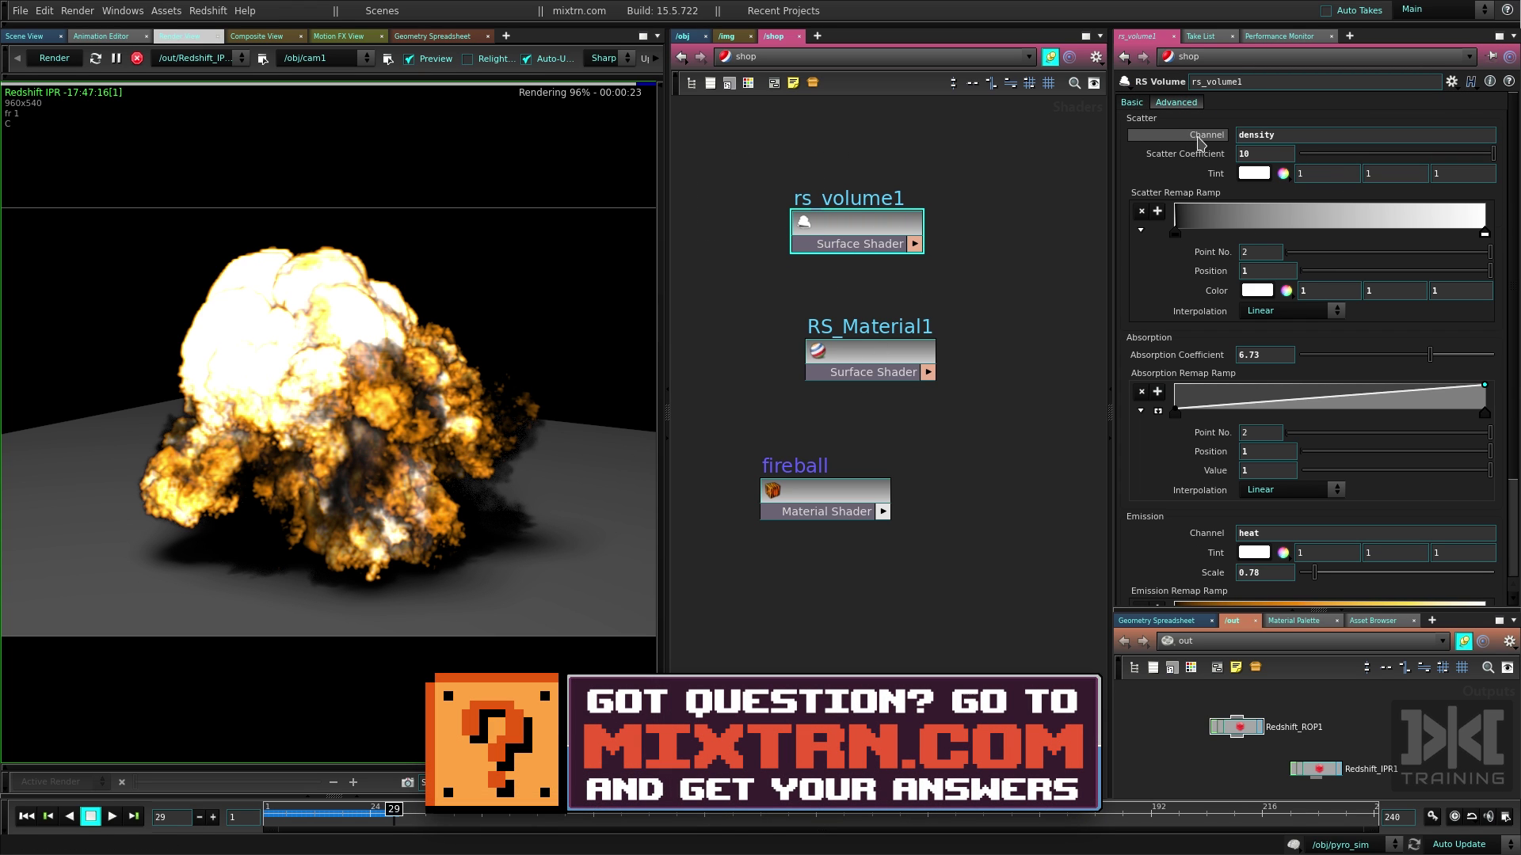
double_click(1259, 135)
click(1207, 533)
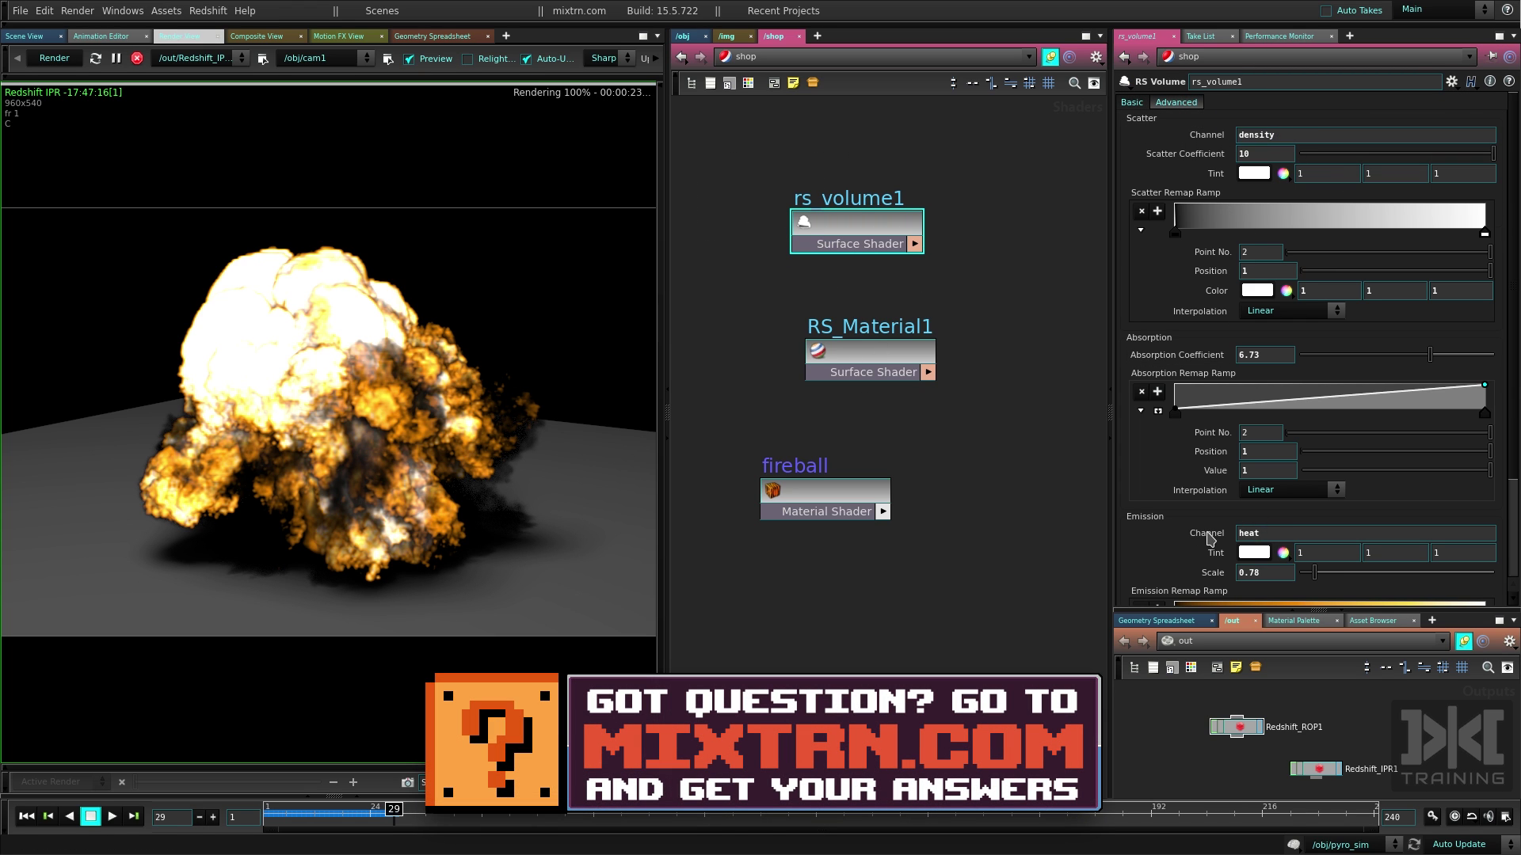
drag(1210, 540, 1188, 532)
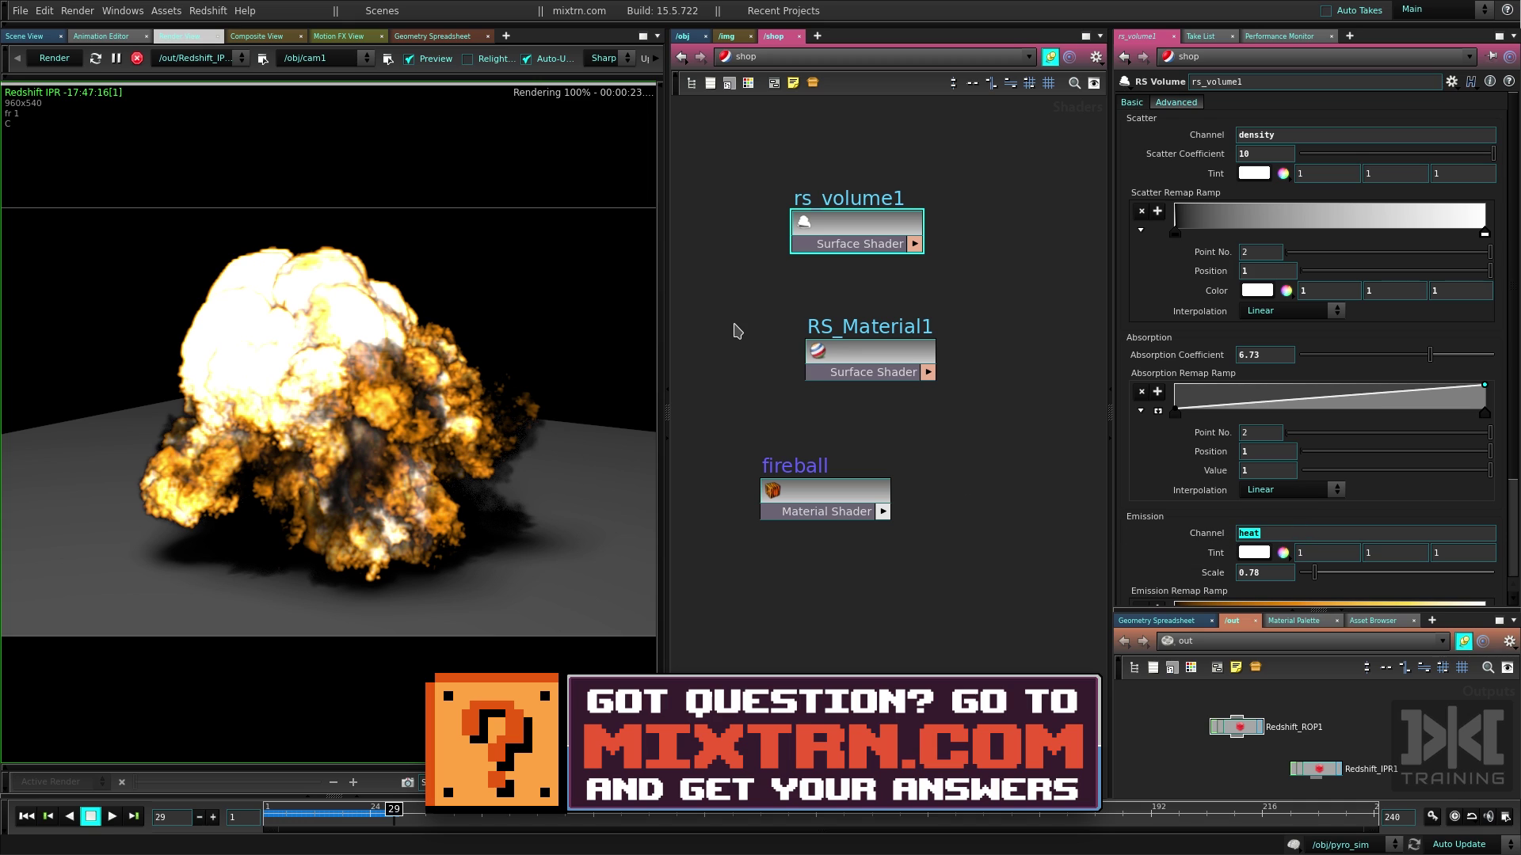
Stop the interactive render and enable global volume scattering in Redshift_ROP1's Redshift settings
click(137, 59)
click(683, 36)
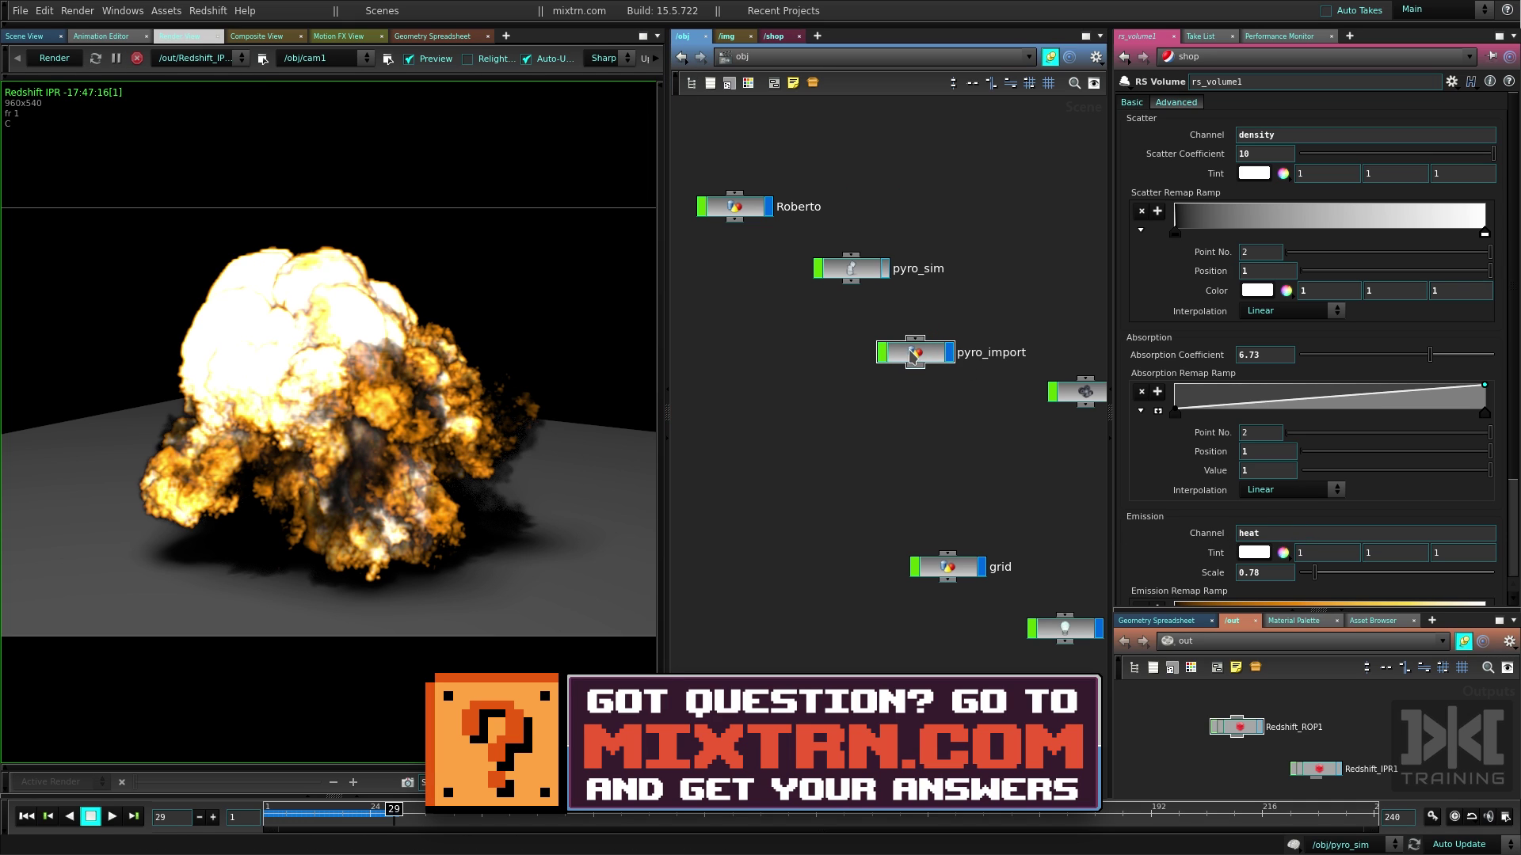
click(914, 356)
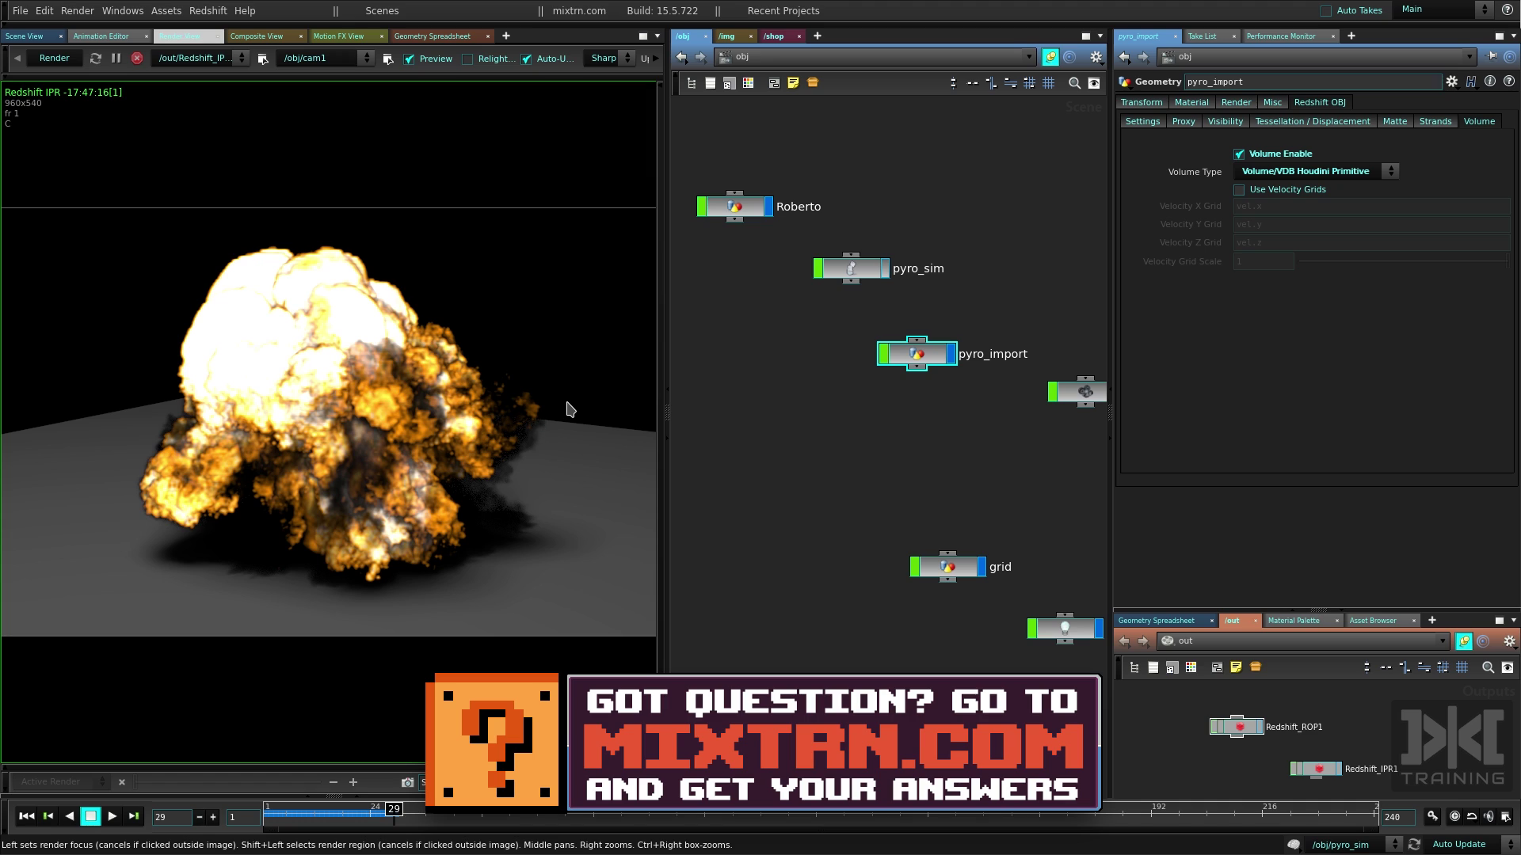
click(1236, 727)
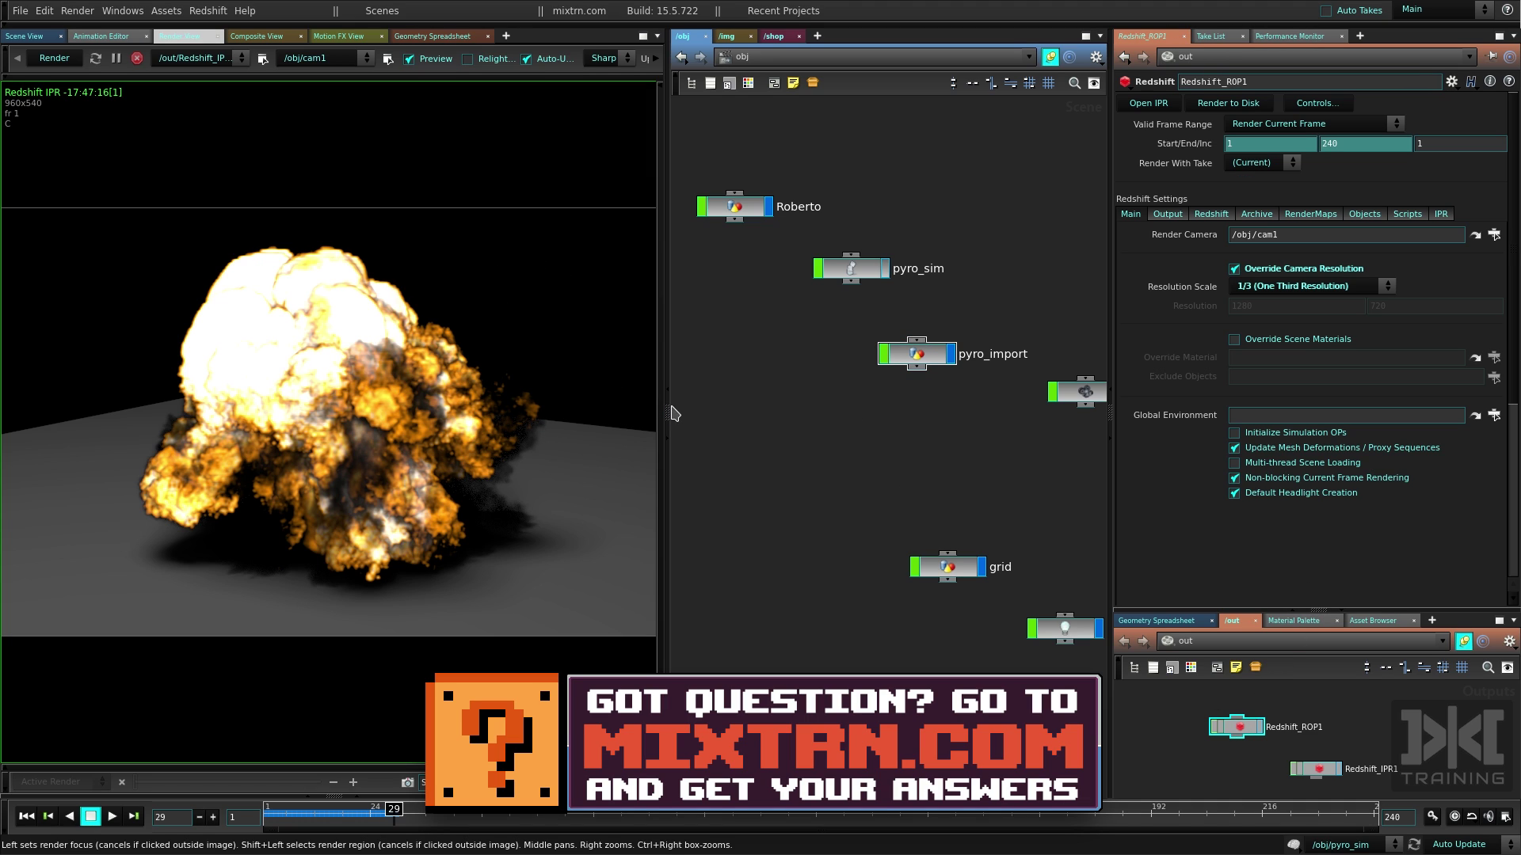
click(1211, 215)
click(1383, 234)
click(1239, 251)
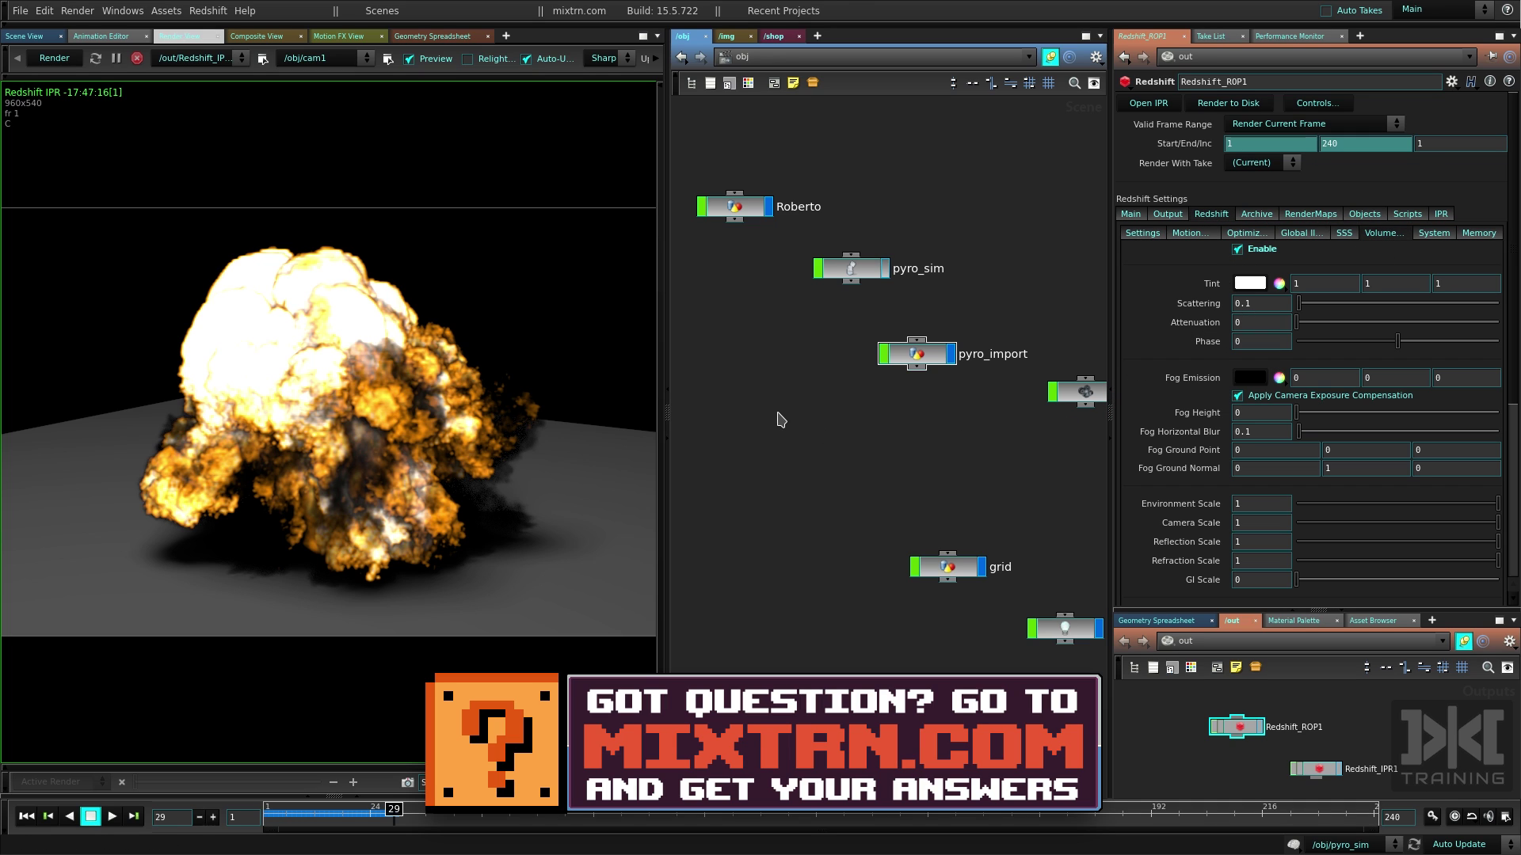
Give rslight1 a volume Contribution Scale of 0.136, then lower it to 0.047
click(935, 553)
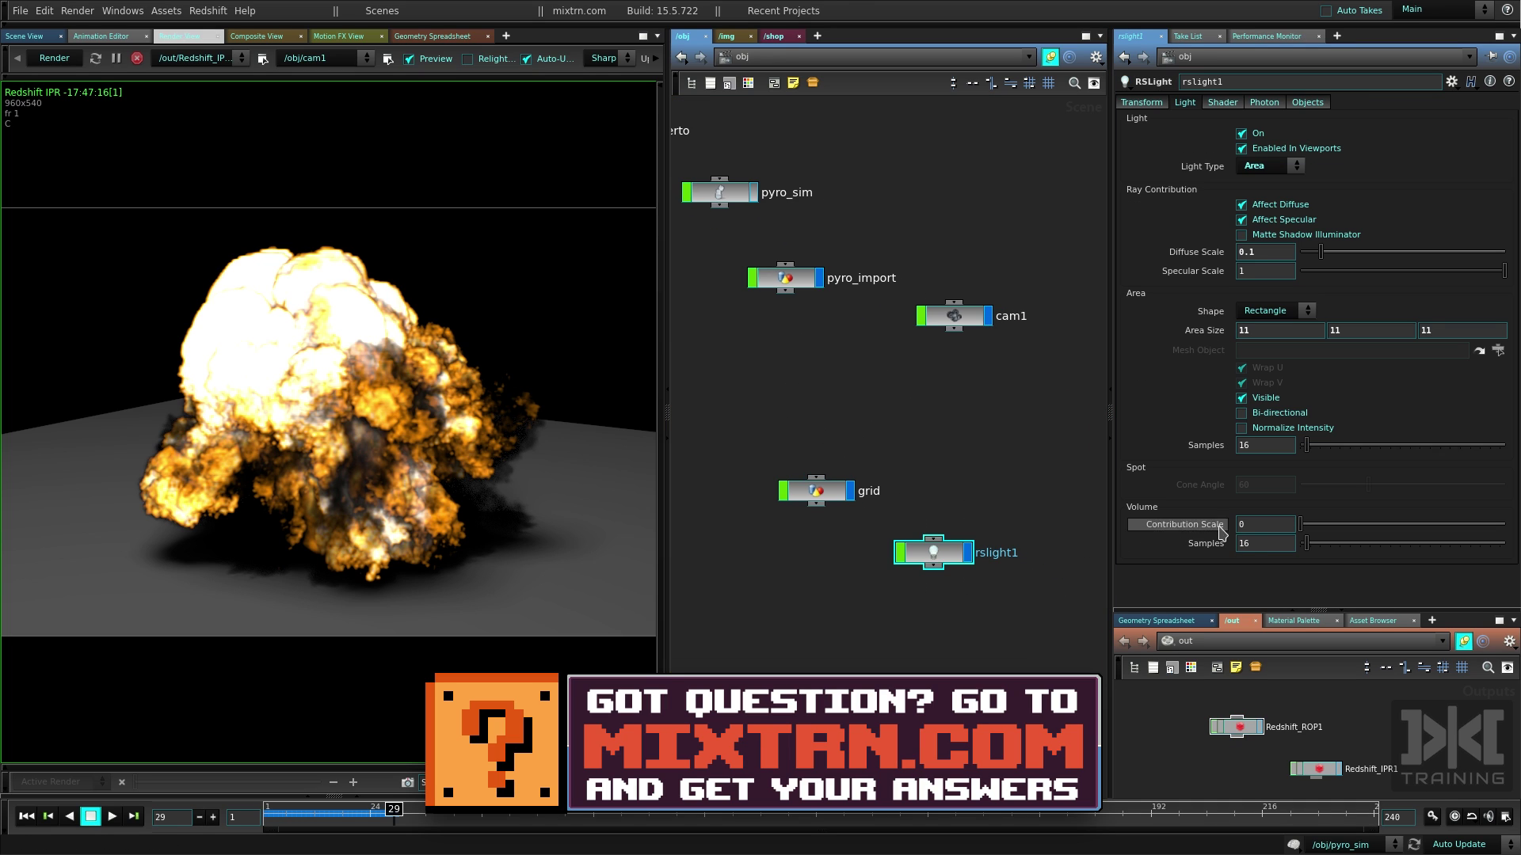
drag(1311, 527, 1328, 525)
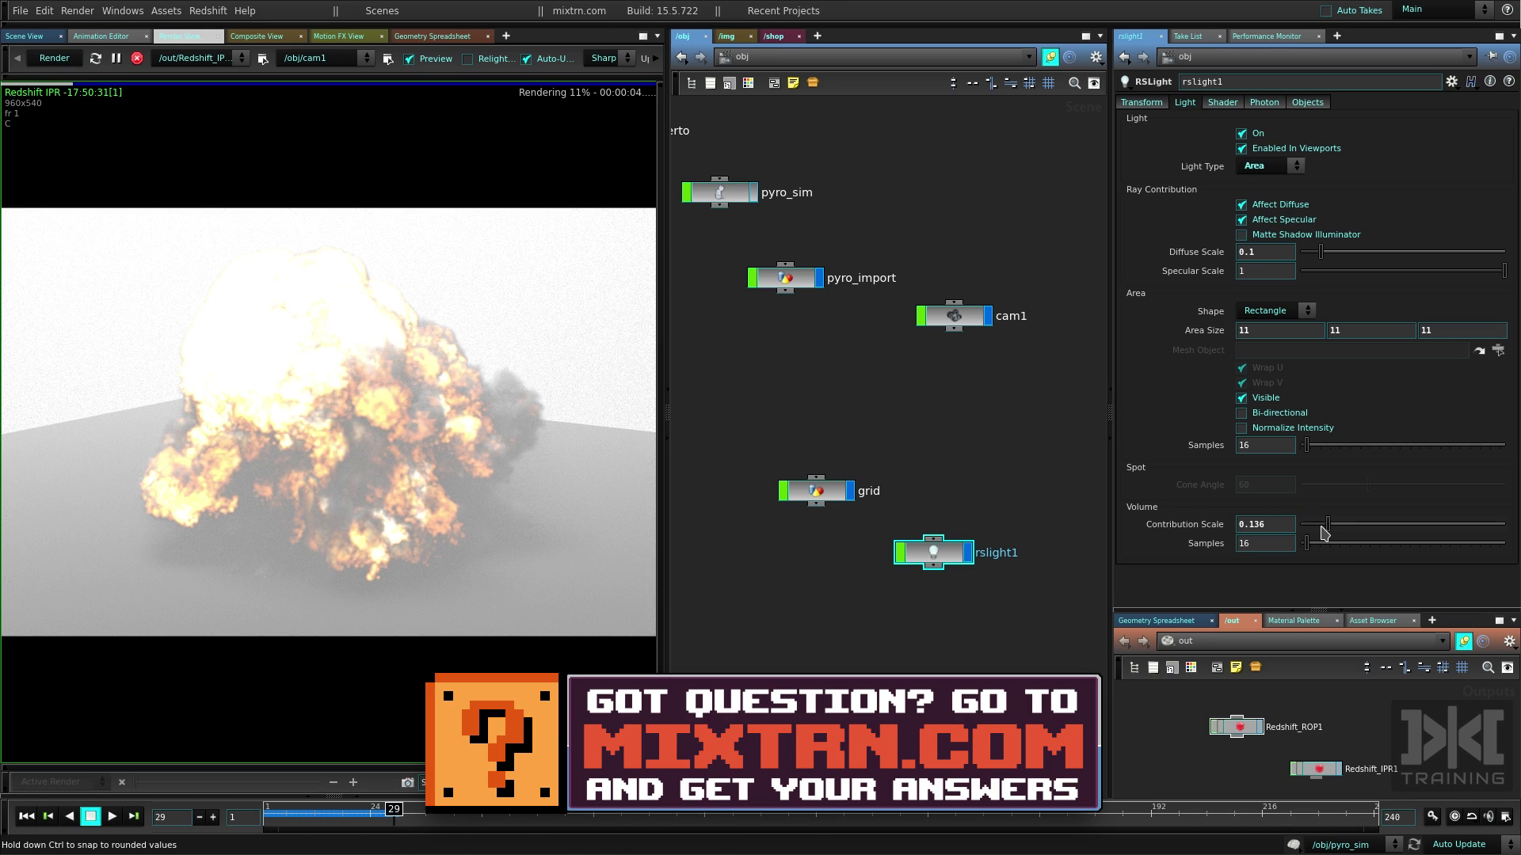
drag(1327, 526, 1310, 528)
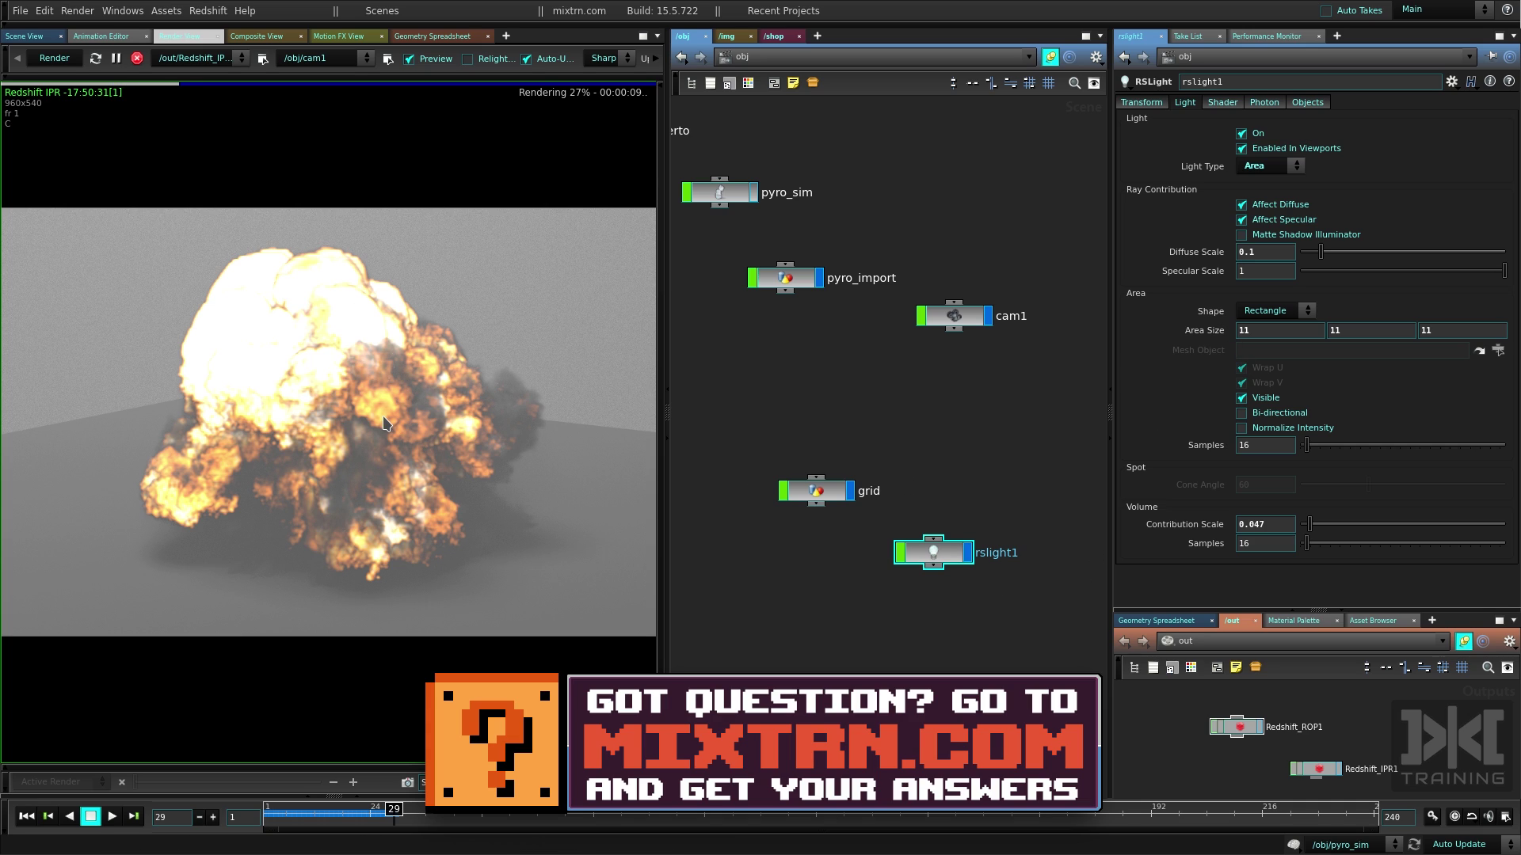
Tint Redshift_ROP1's volume scattering blue with RGB values 0.196, 0.234, 0.866
click(1236, 726)
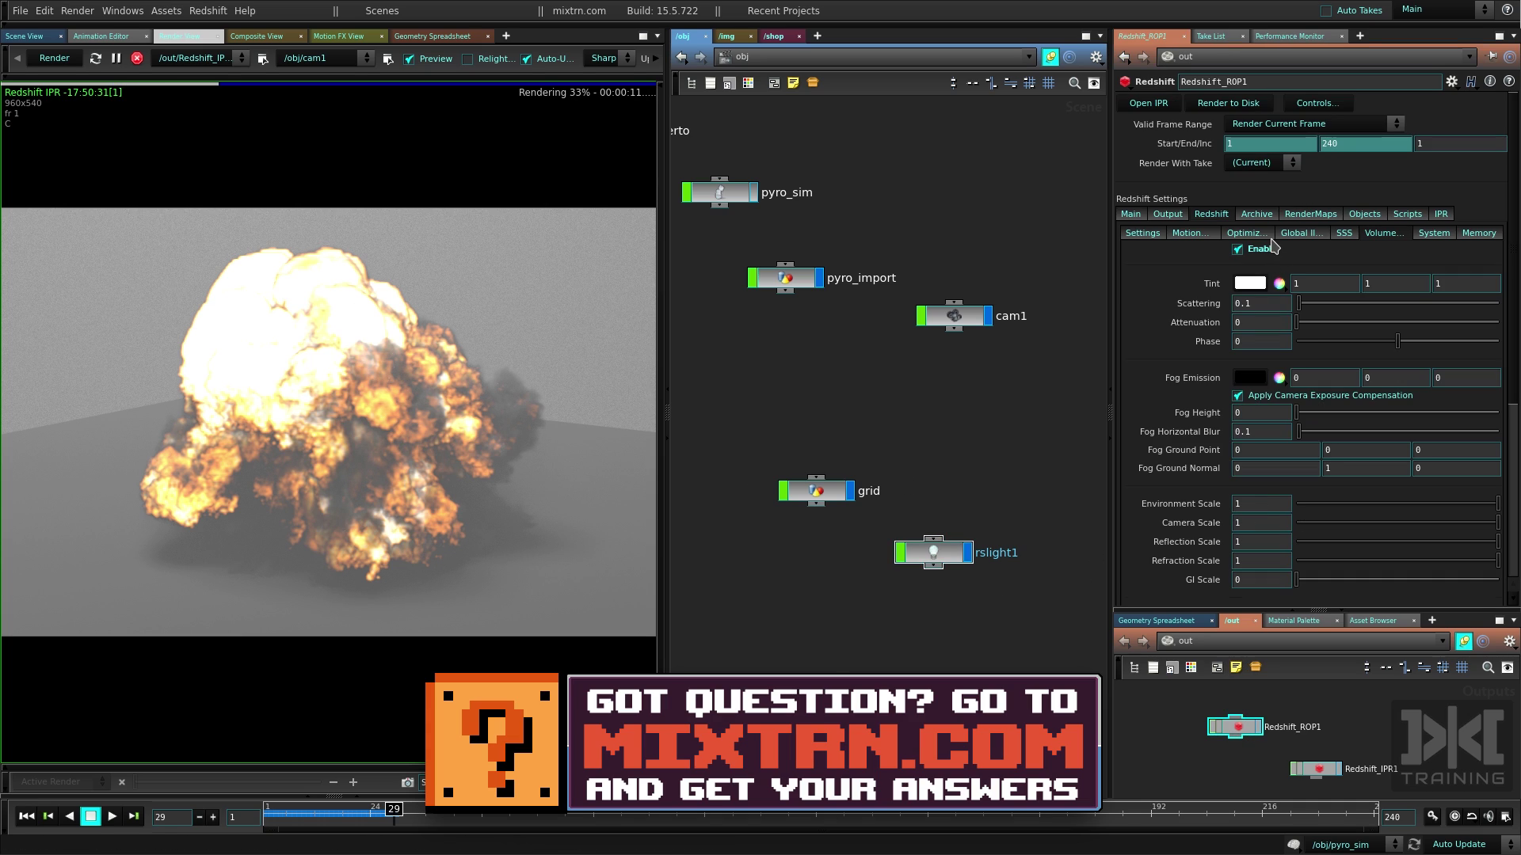
click(1274, 283)
click(1381, 282)
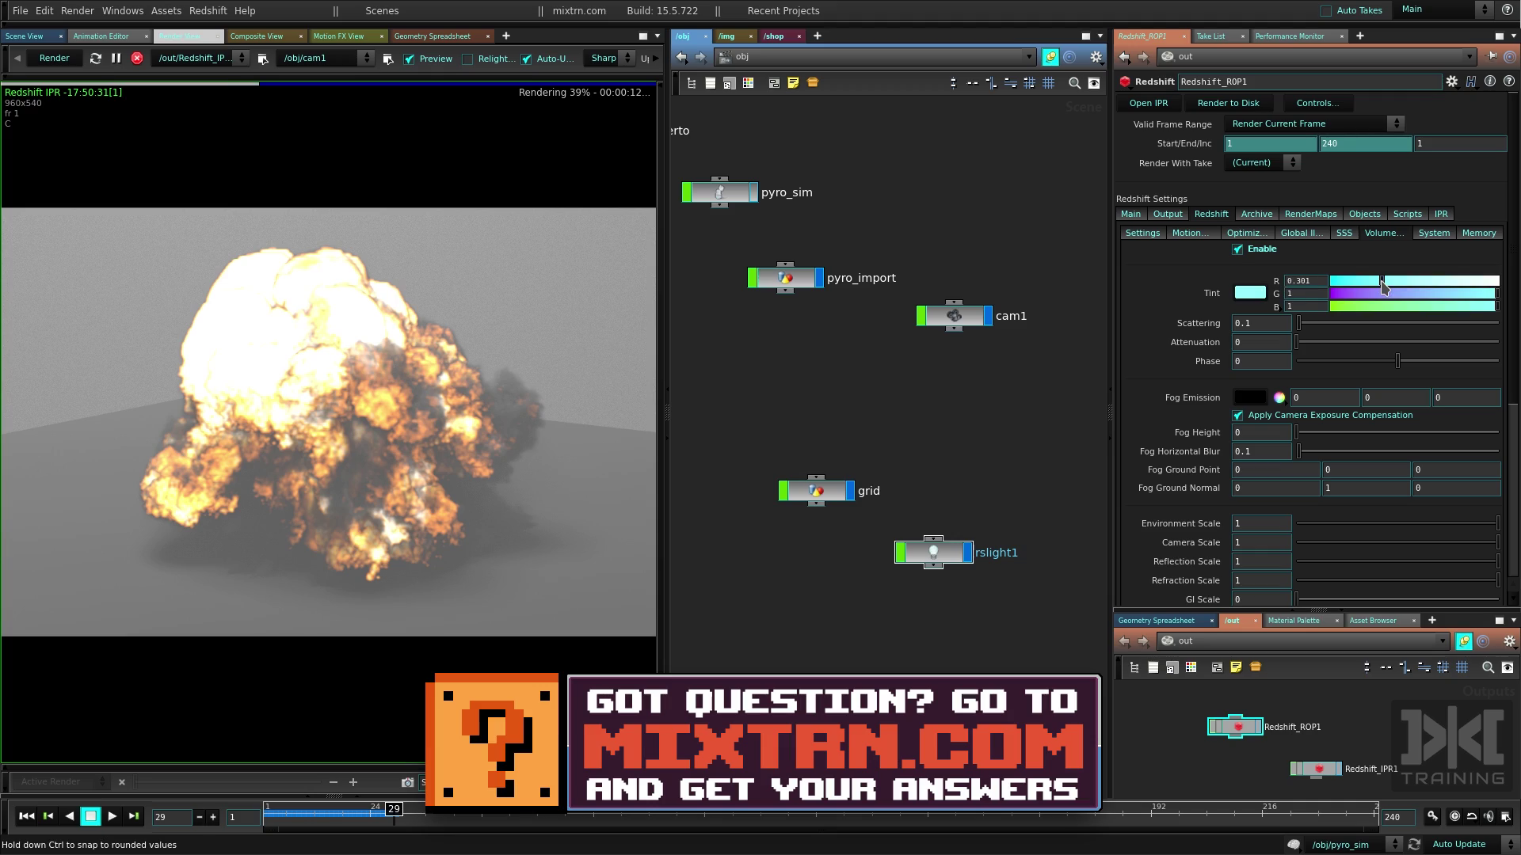
mouse_move(1380, 295)
mouse_down()
mouse_move(1402, 295)
mouse_move(1364, 281)
mouse_move(1371, 294)
mouse_up()
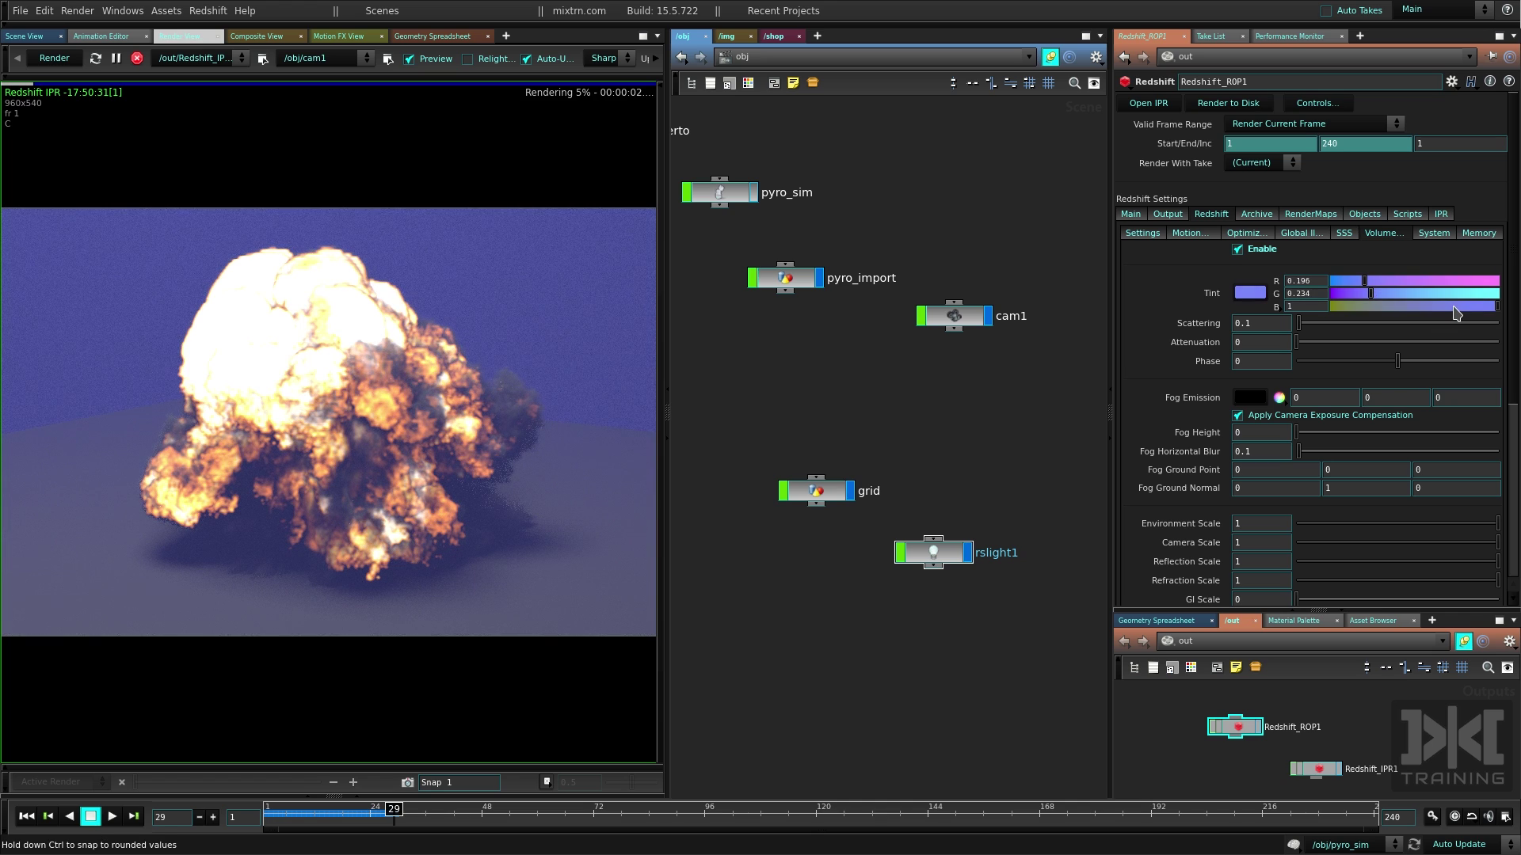
drag(1496, 307, 1475, 308)
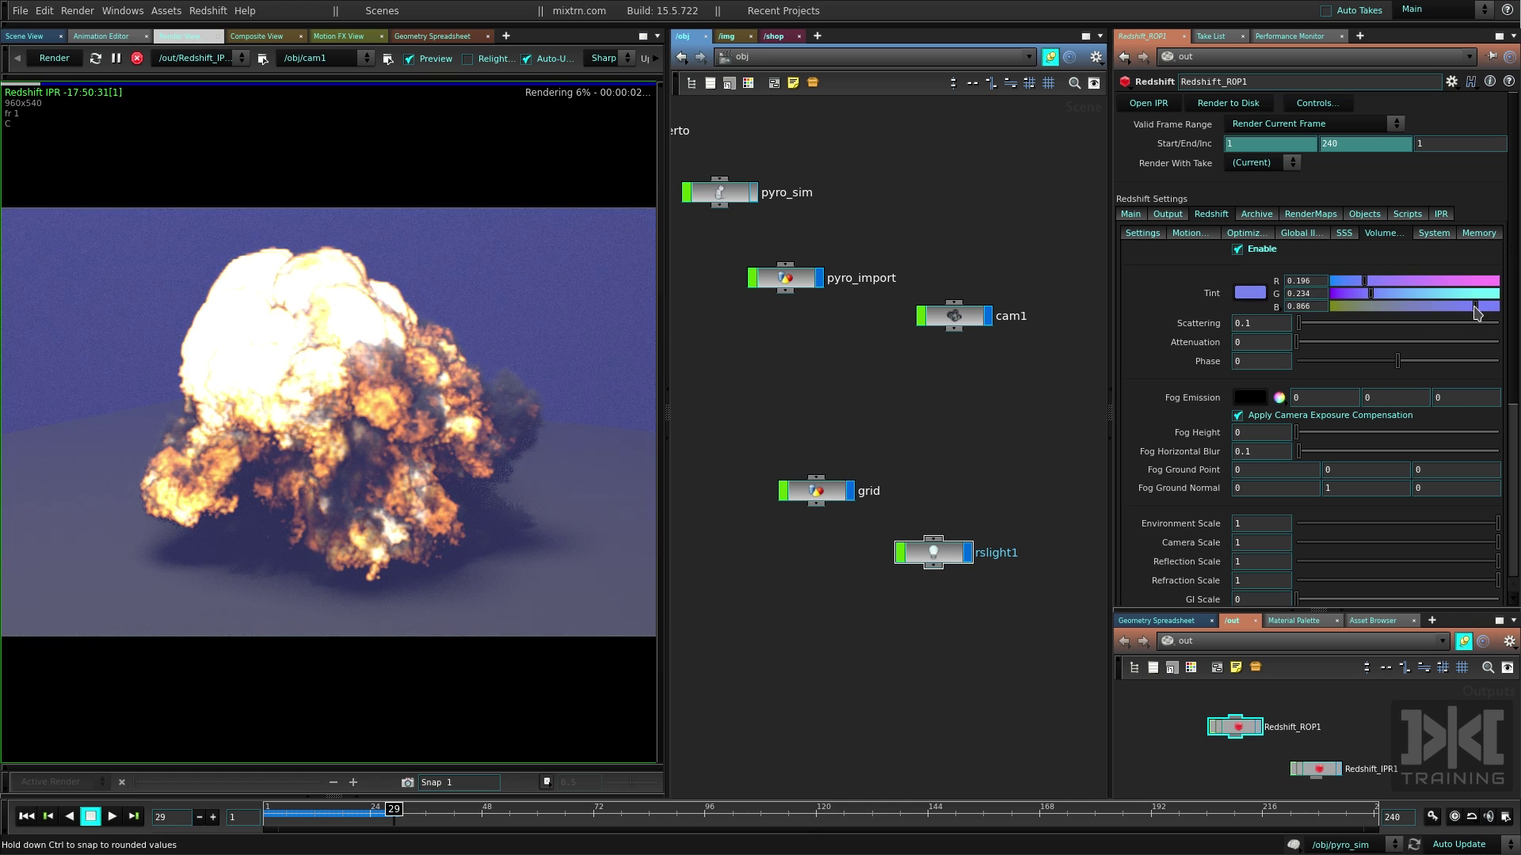